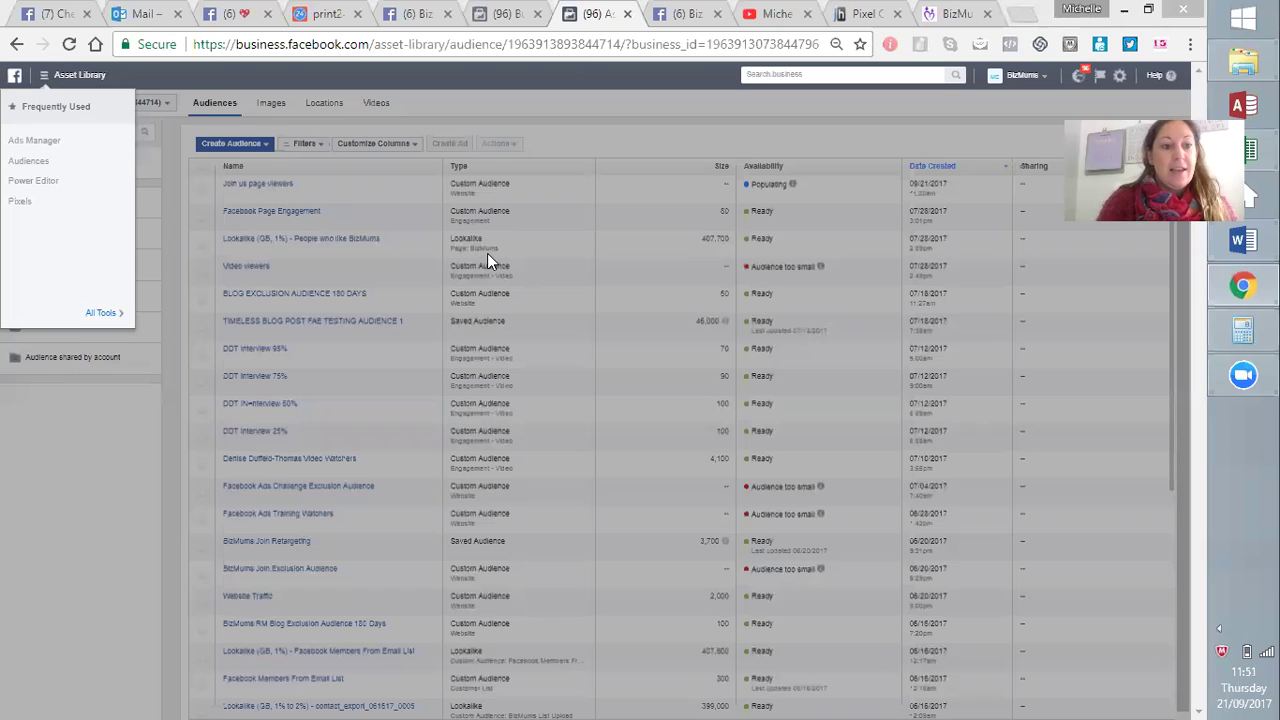
# Step: Open Power Editor and start a new campaign named "Blog Post Promo"
pyautogui.click(40, 181)
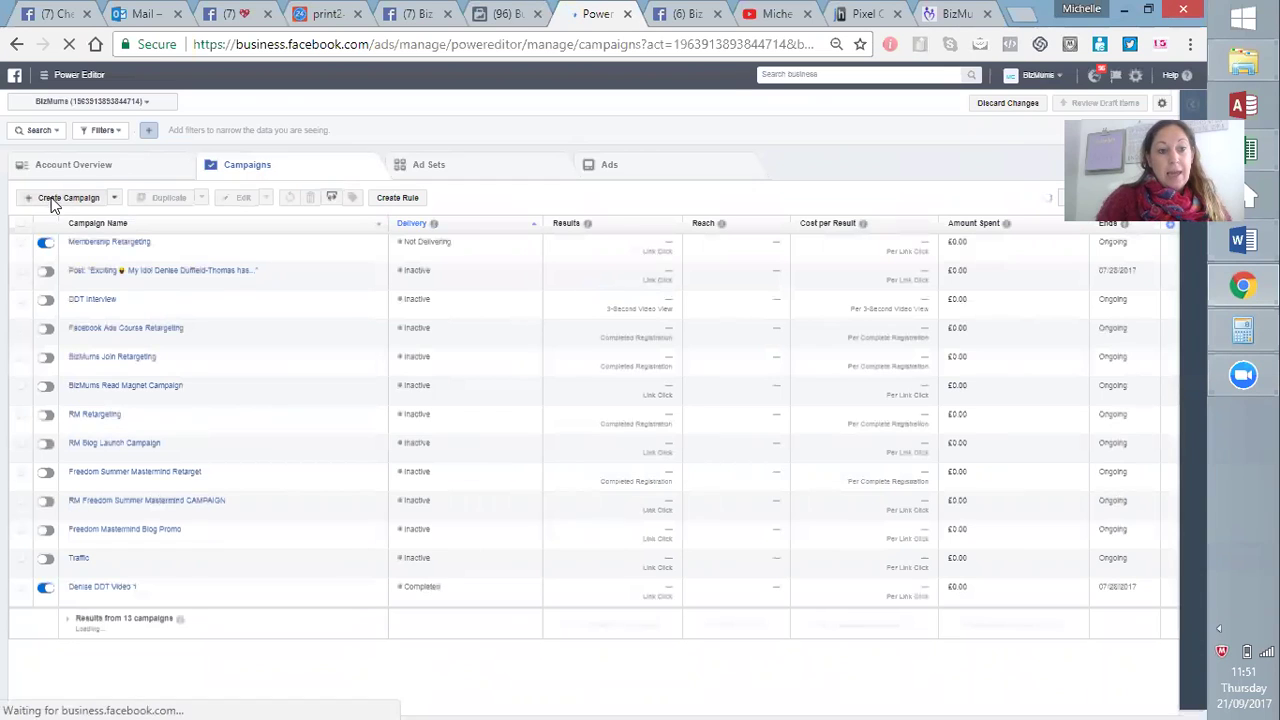
pyautogui.click(51, 197)
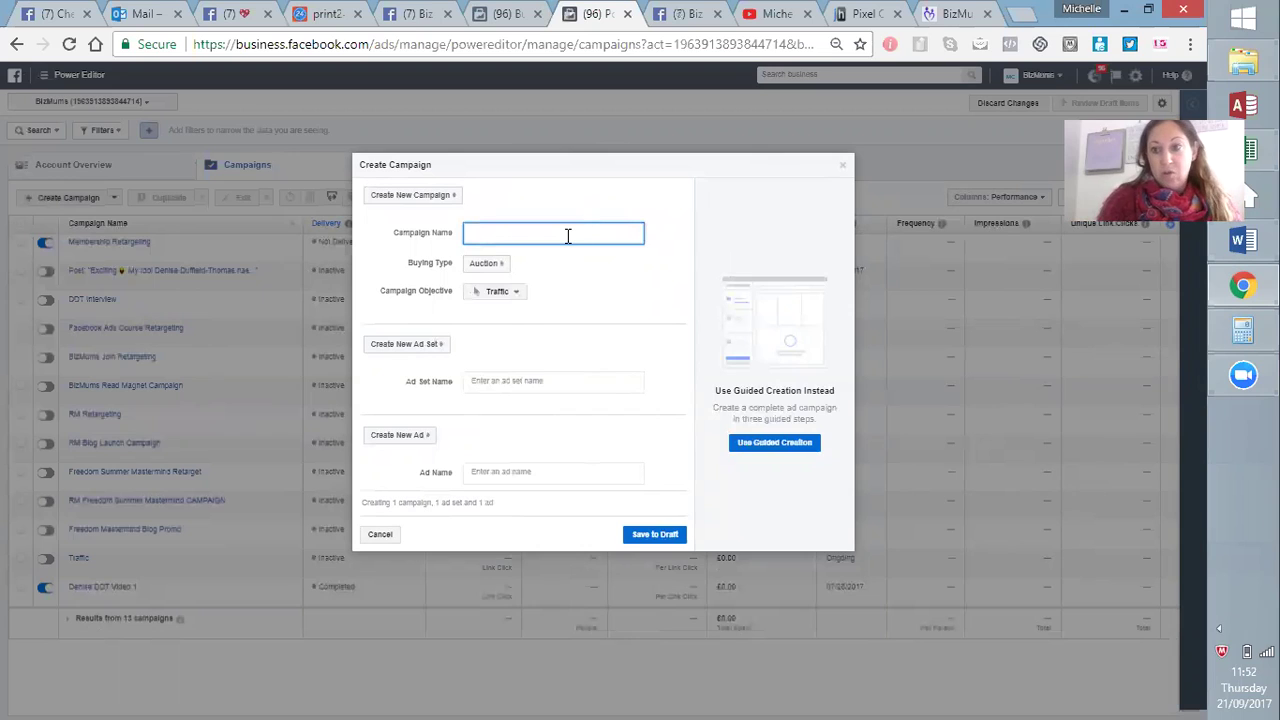
pyautogui.write('Tr')
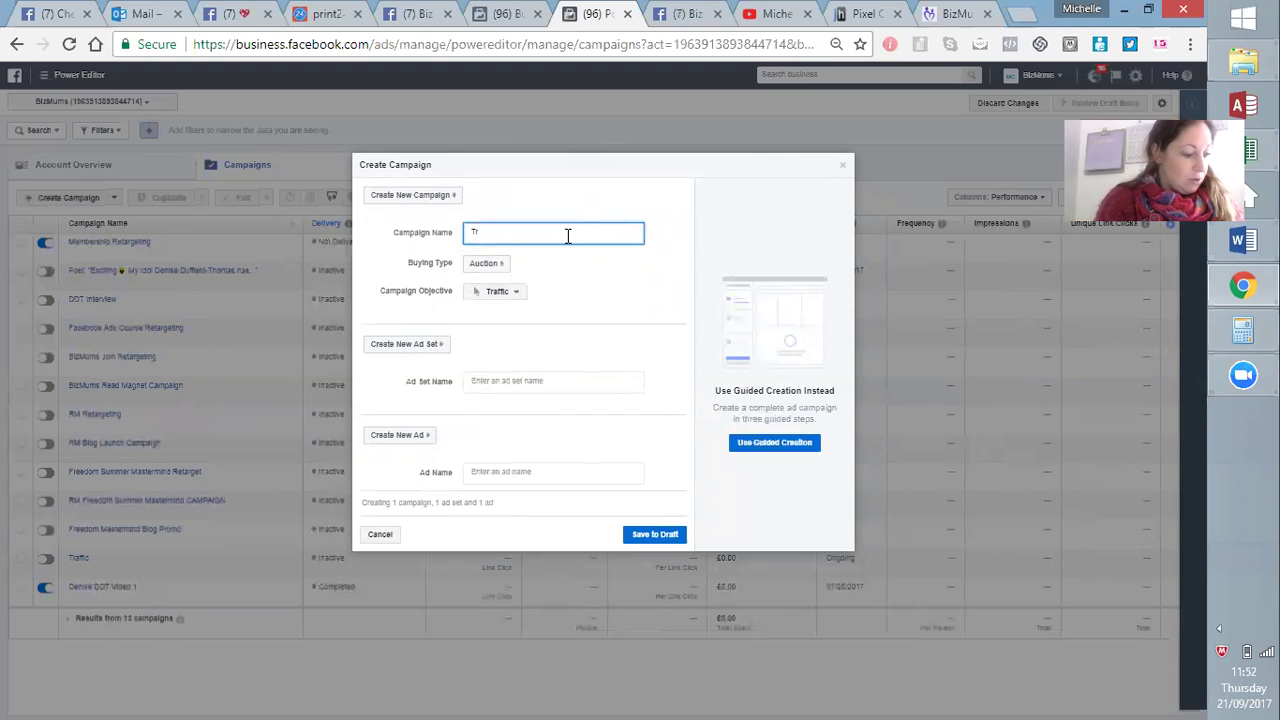
pyautogui.press('BackSpace')
pyautogui.write('B')
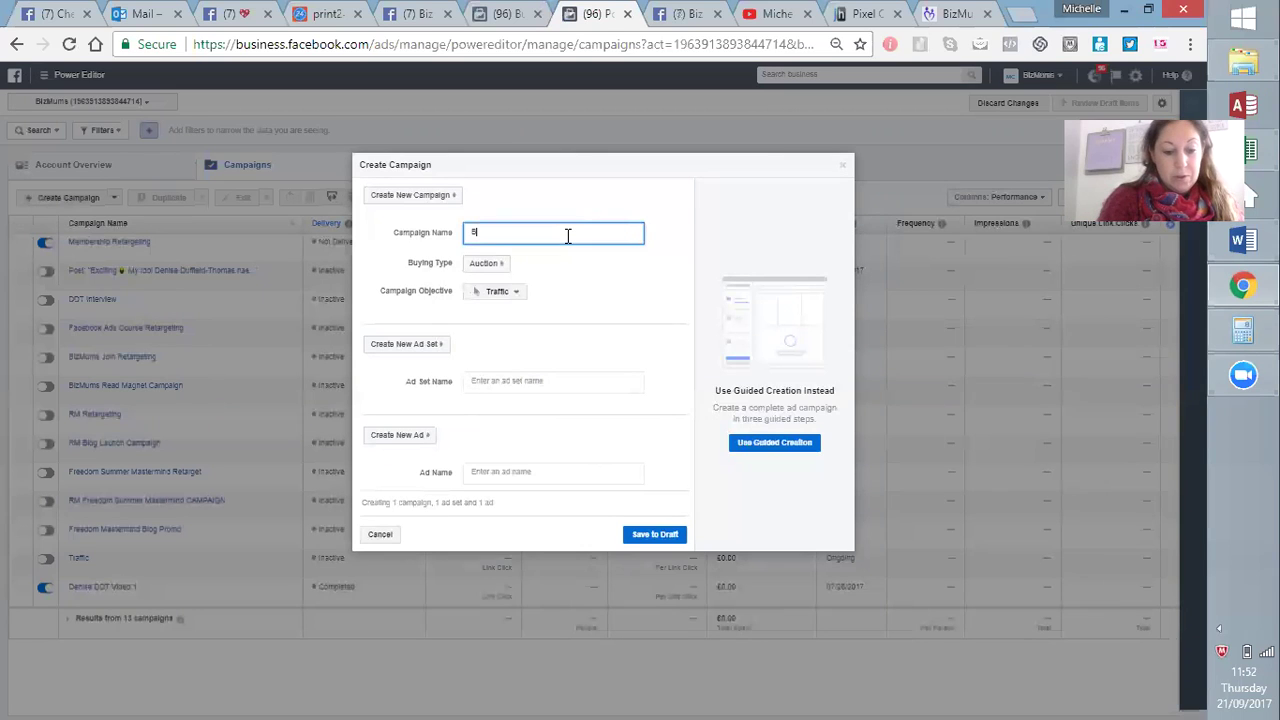
pyautogui.write('log Post Promo')
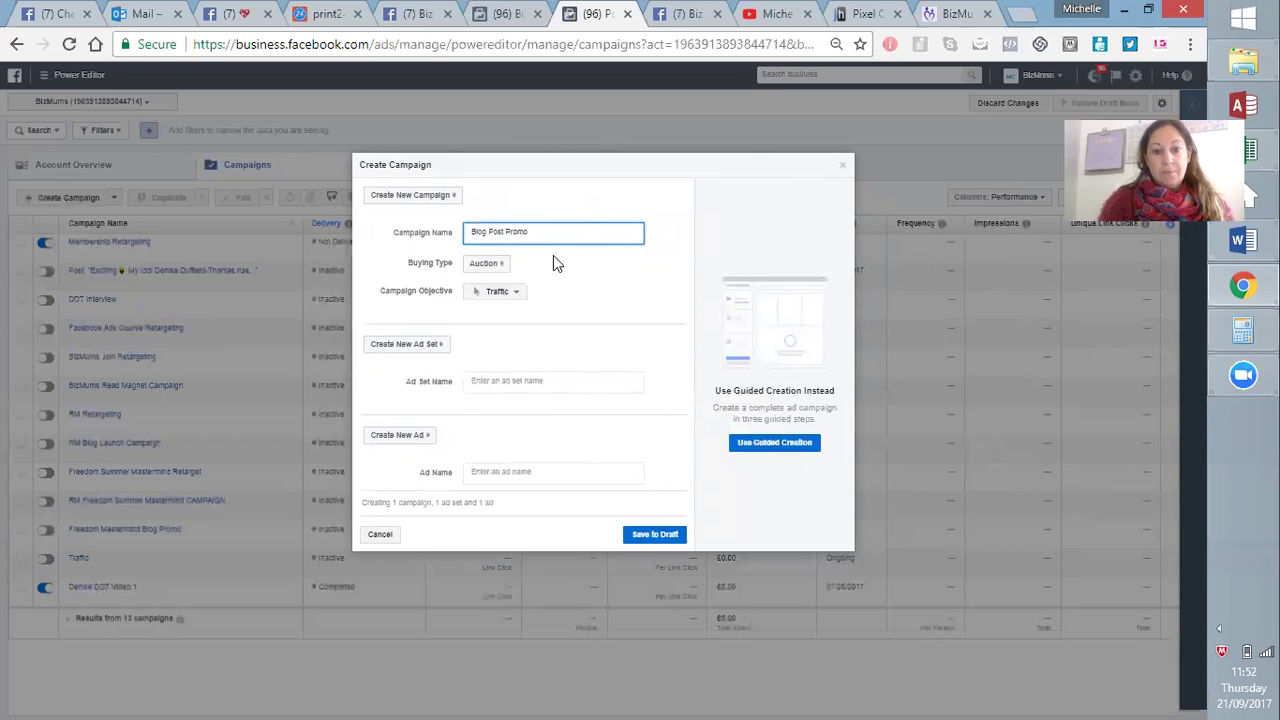
pyautogui.click(557, 262)
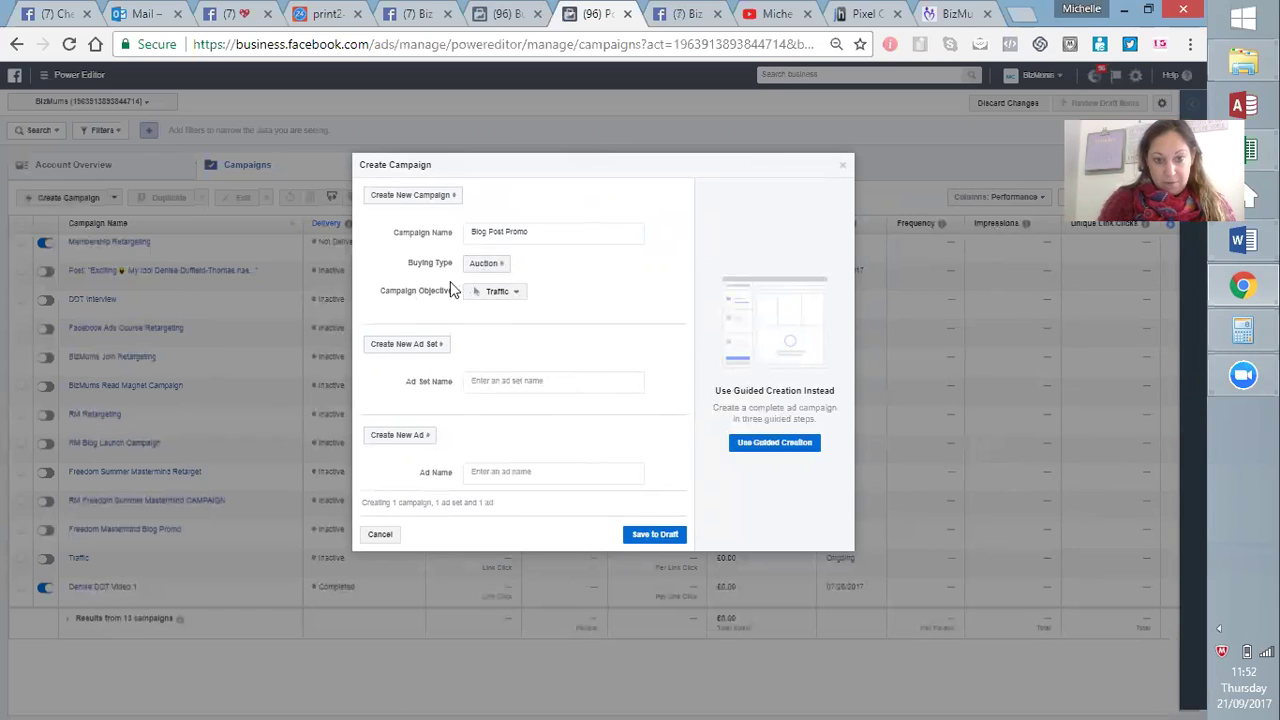
# Step: Create a new ad set in the campaign and name it "Blog Post FAE"
pyautogui.click(410, 346)
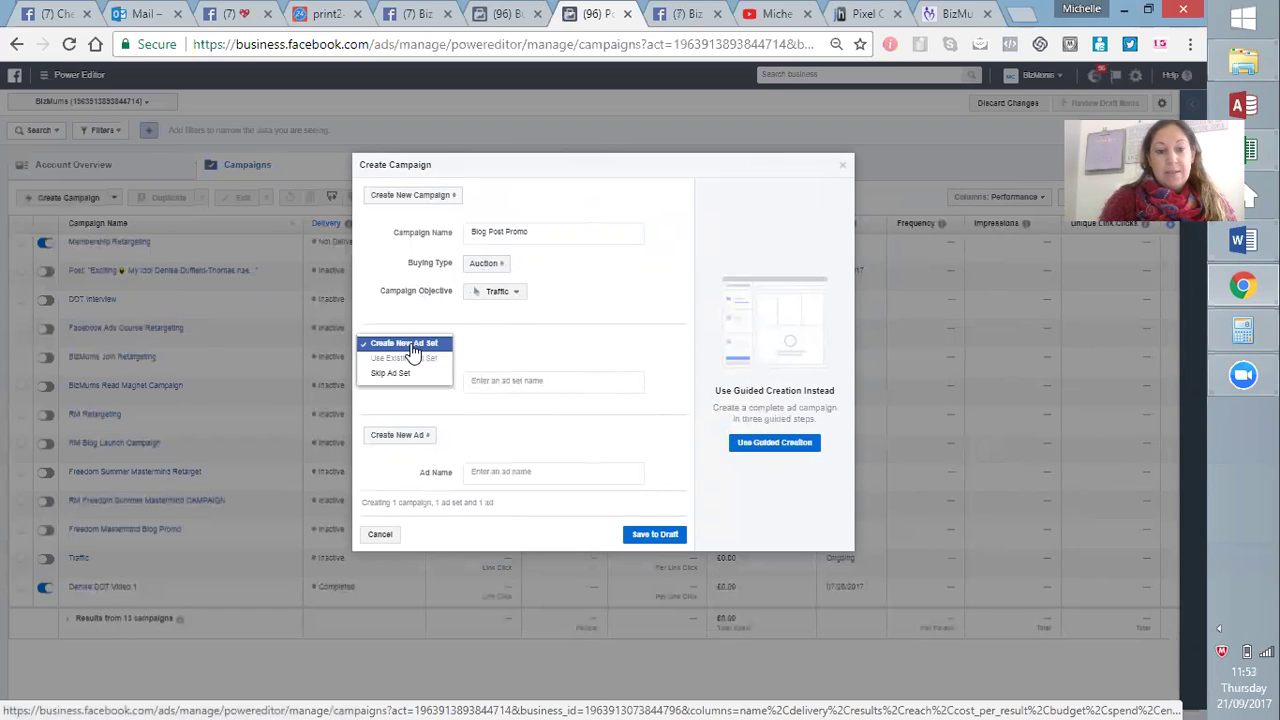
pyautogui.click(514, 384)
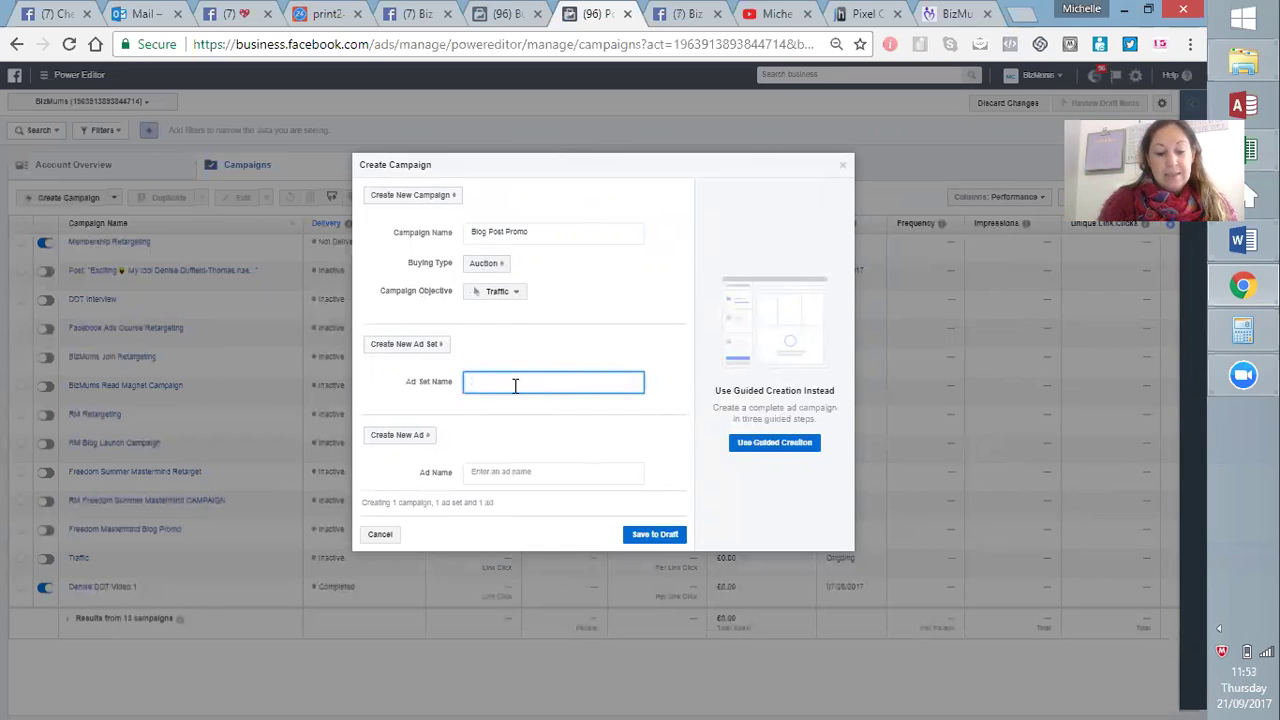
pyautogui.write('Cold')
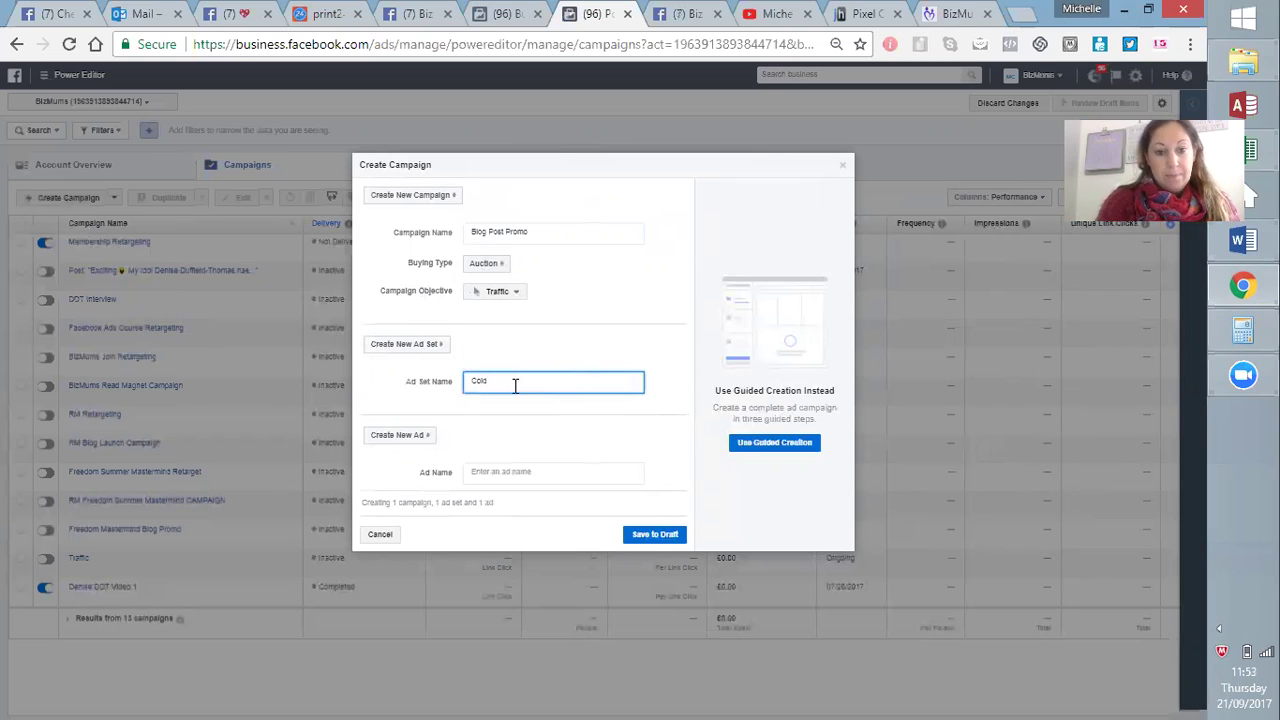
pyautogui.press('BackSpace')
pyautogui.press('BackSpace')
pyautogui.press('BackSpace')
pyautogui.press('BackSpace')
pyautogui.write('Blog POst Pro')
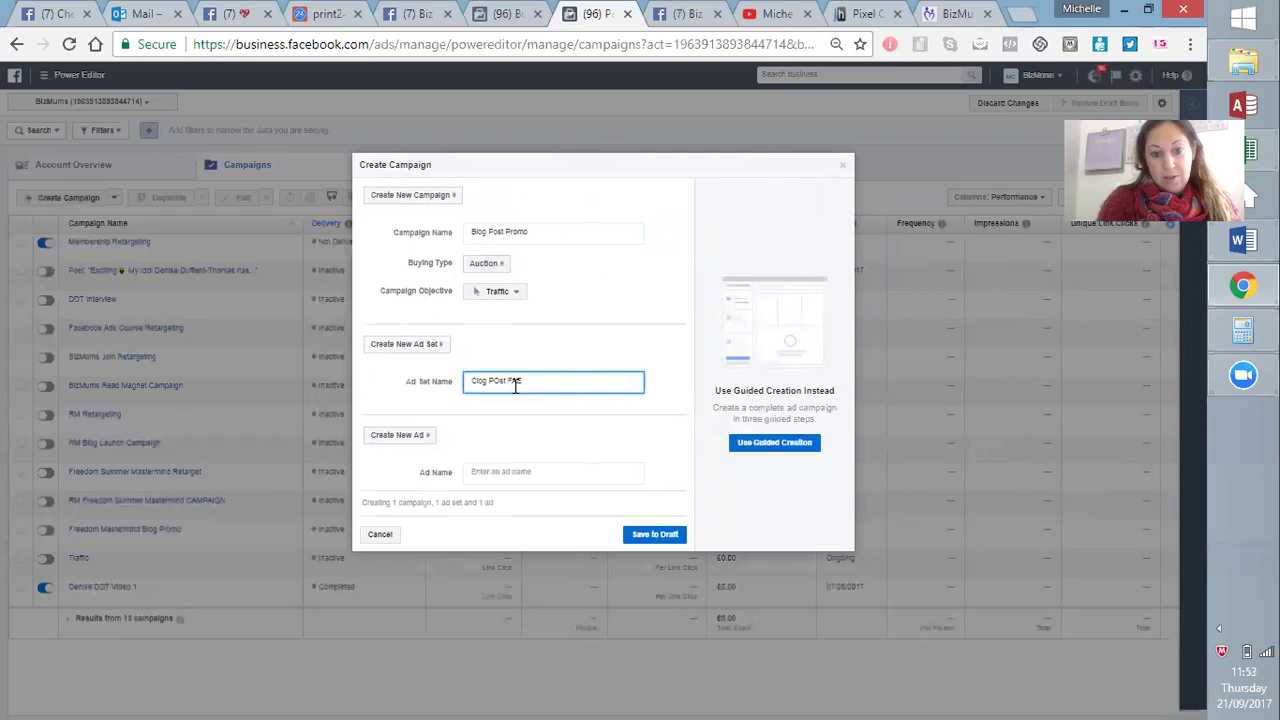
pyautogui.click(502, 380)
pyautogui.press('BackSpace')
pyautogui.write('o')
pyautogui.click(470, 381)
pyautogui.press('Delete')
pyautogui.write('B')
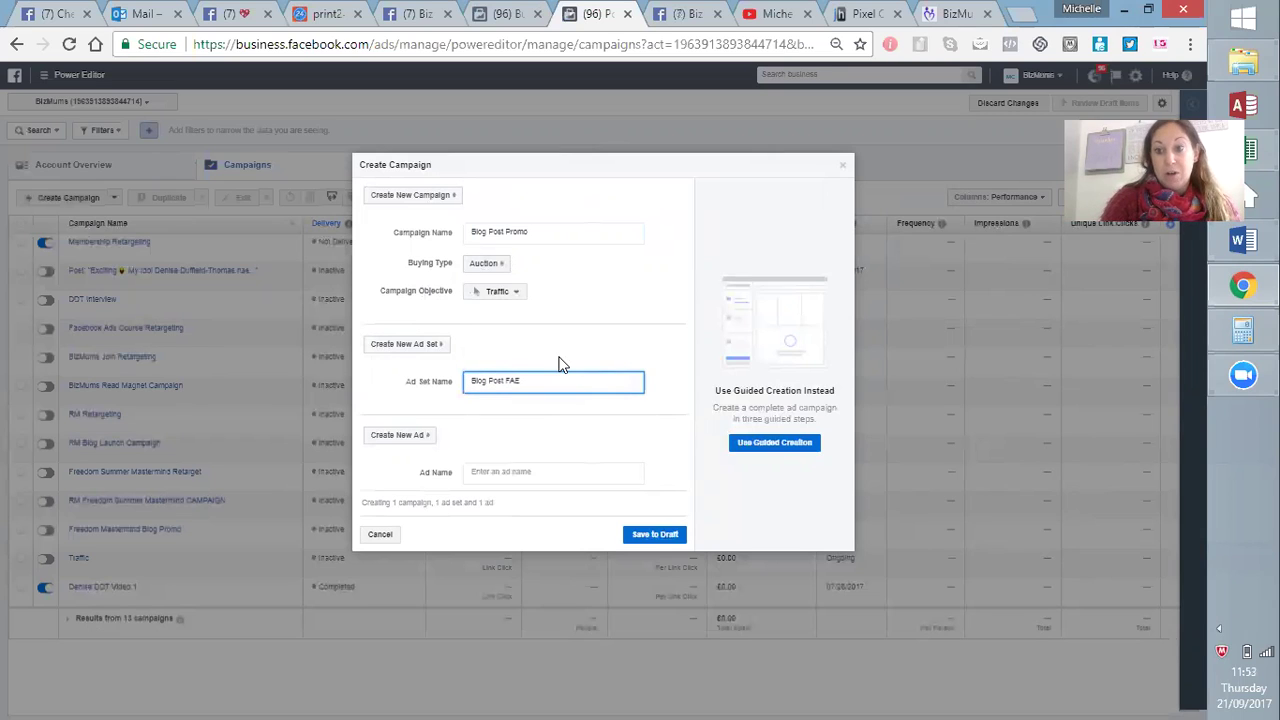
# Step: Name the new ad "Blog Post FAE Ad 1" and save the campaign to draft
pyautogui.click(424, 446)
pyautogui.click(503, 482)
pyautogui.click(495, 471)
pyautogui.write('Blog Post')
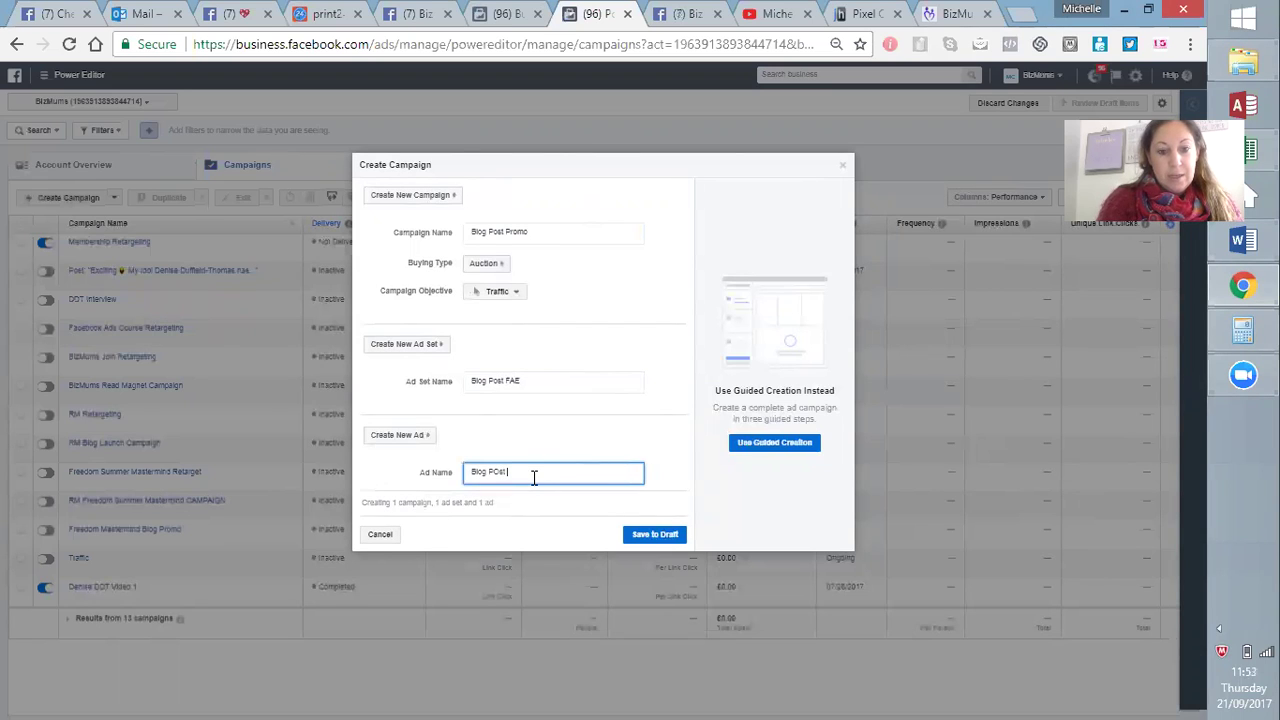
pyautogui.press('BackSpace')
pyautogui.press('BackSpace')
pyautogui.press('BackSpace')
pyautogui.write('ost')
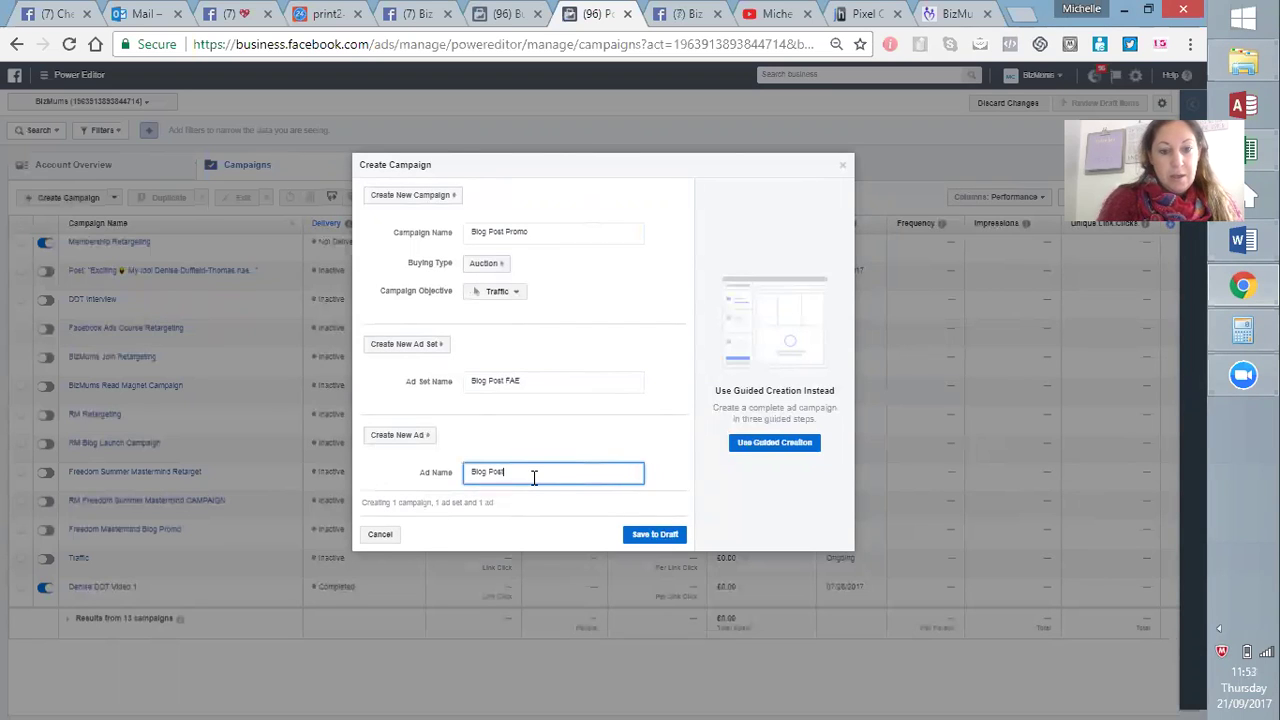
pyautogui.write(' FAE')
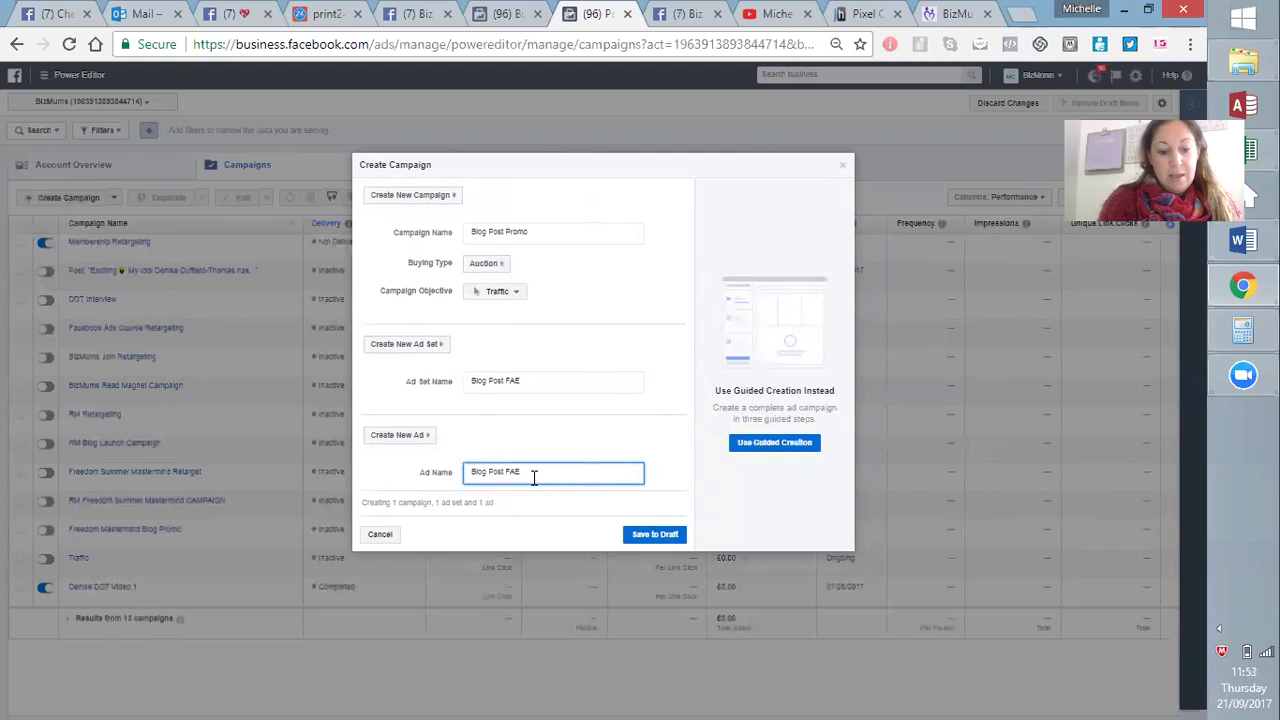
pyautogui.write(' Ad')
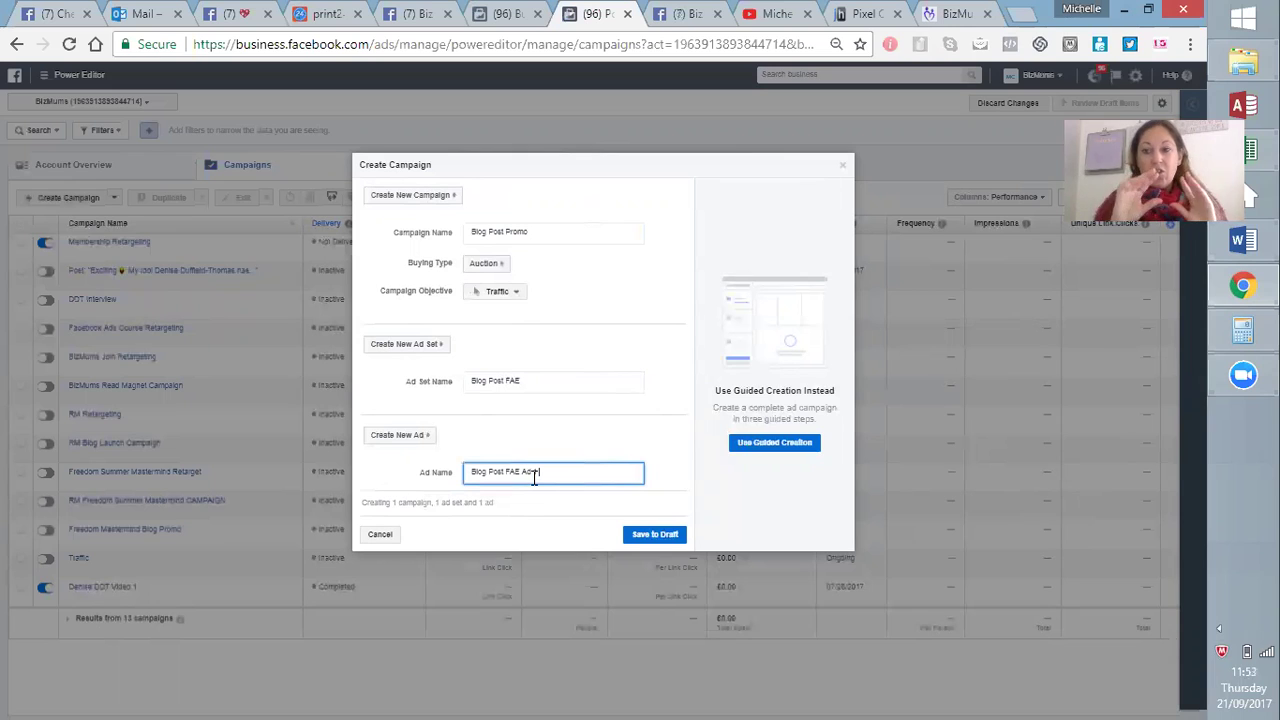
pyautogui.write('1')
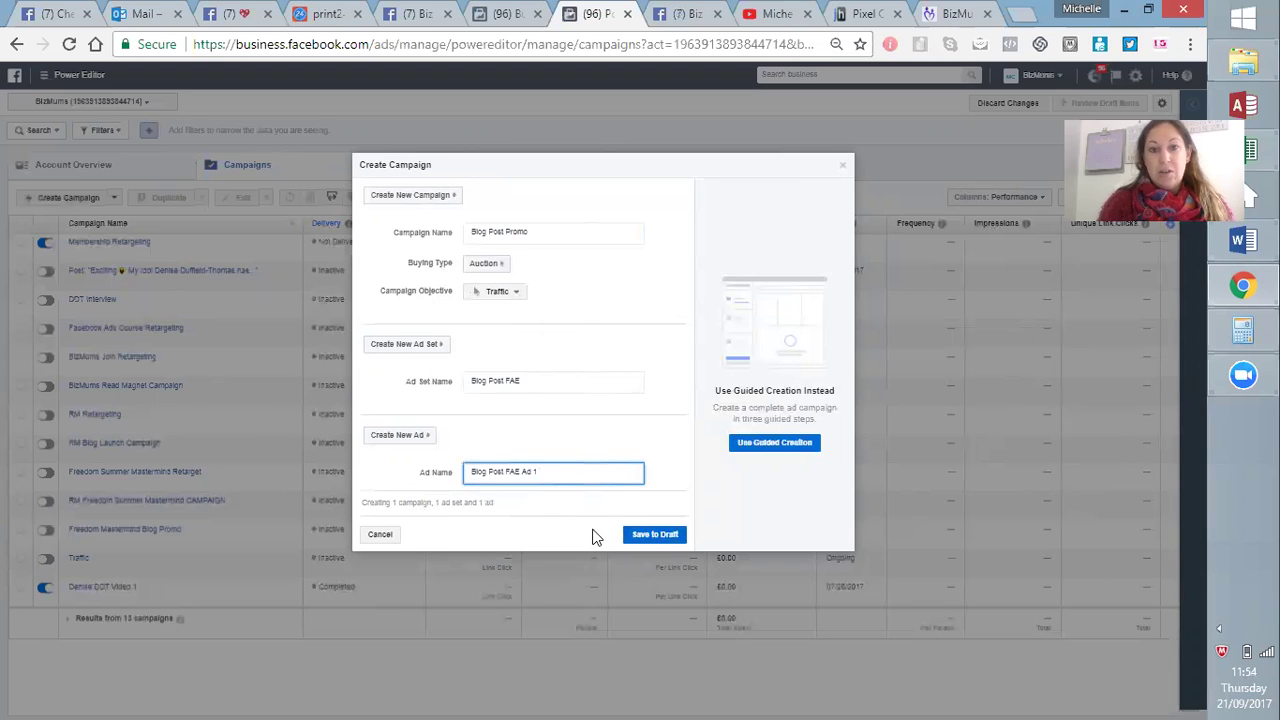
pyautogui.click(656, 534)
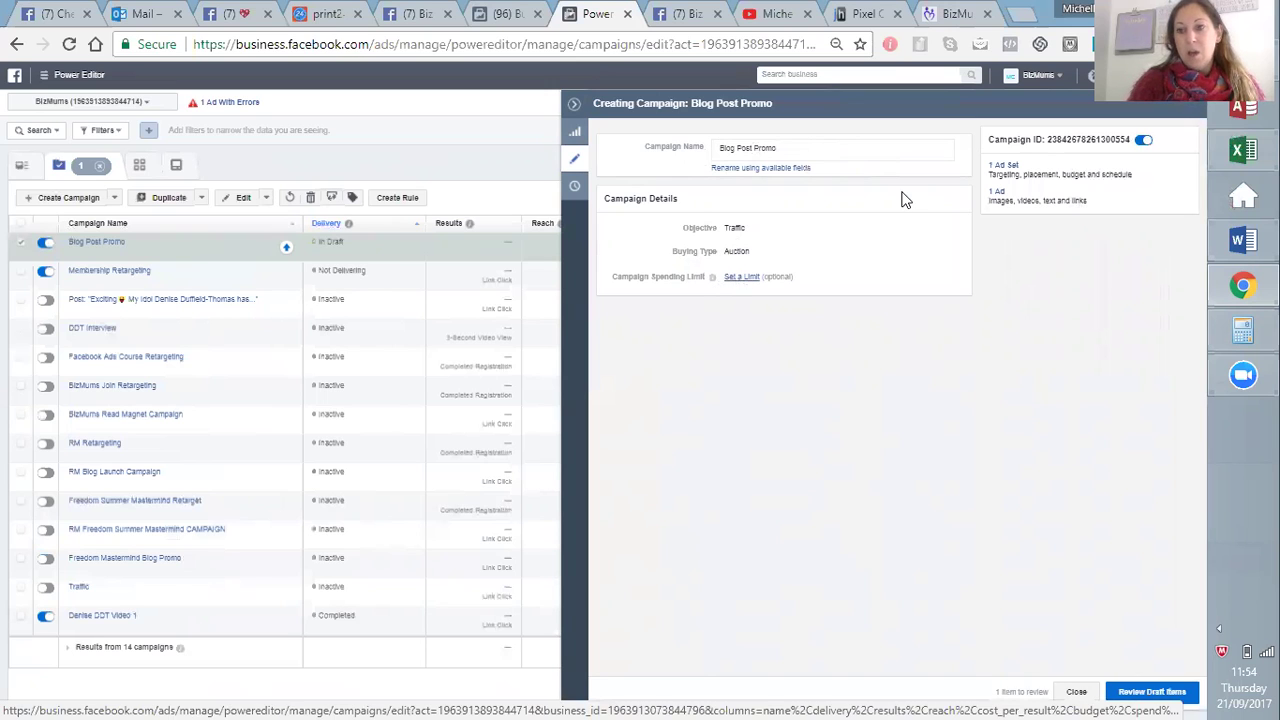
# Step: Review the draft items and confirm the Blog Post Promo campaign, checking the confirmation details
pyautogui.click(1153, 694)
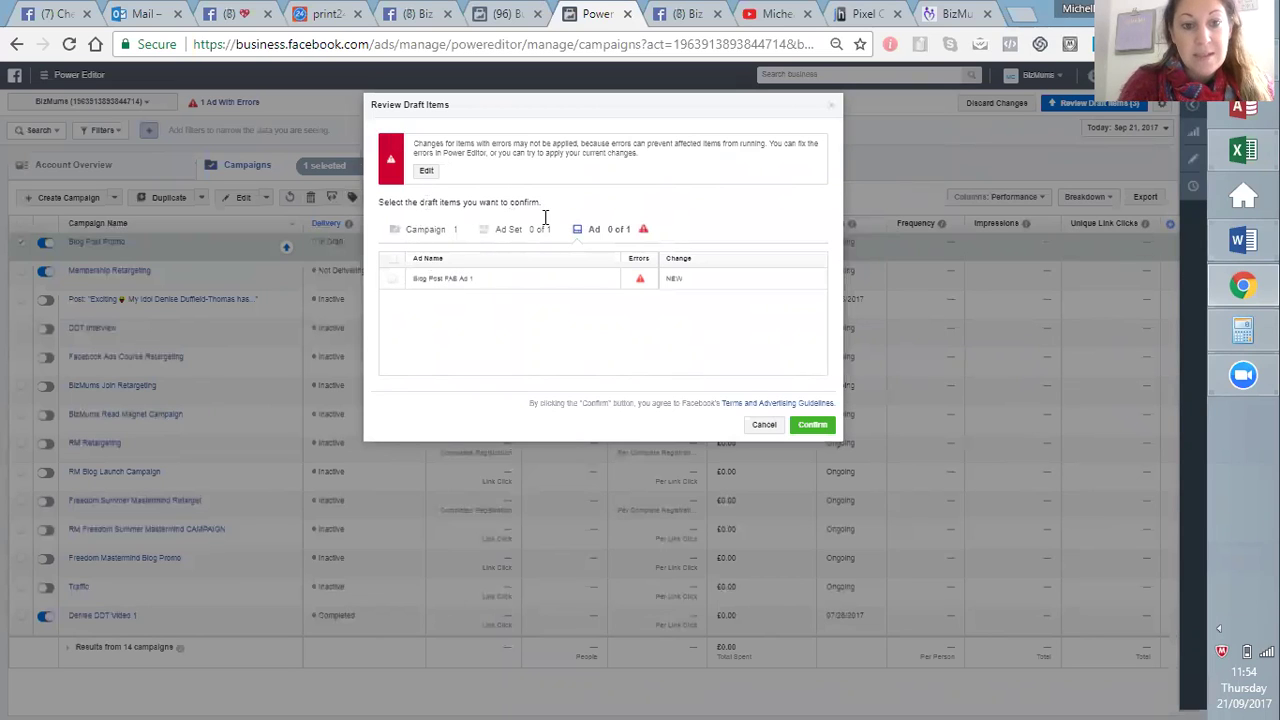
pyautogui.click(818, 427)
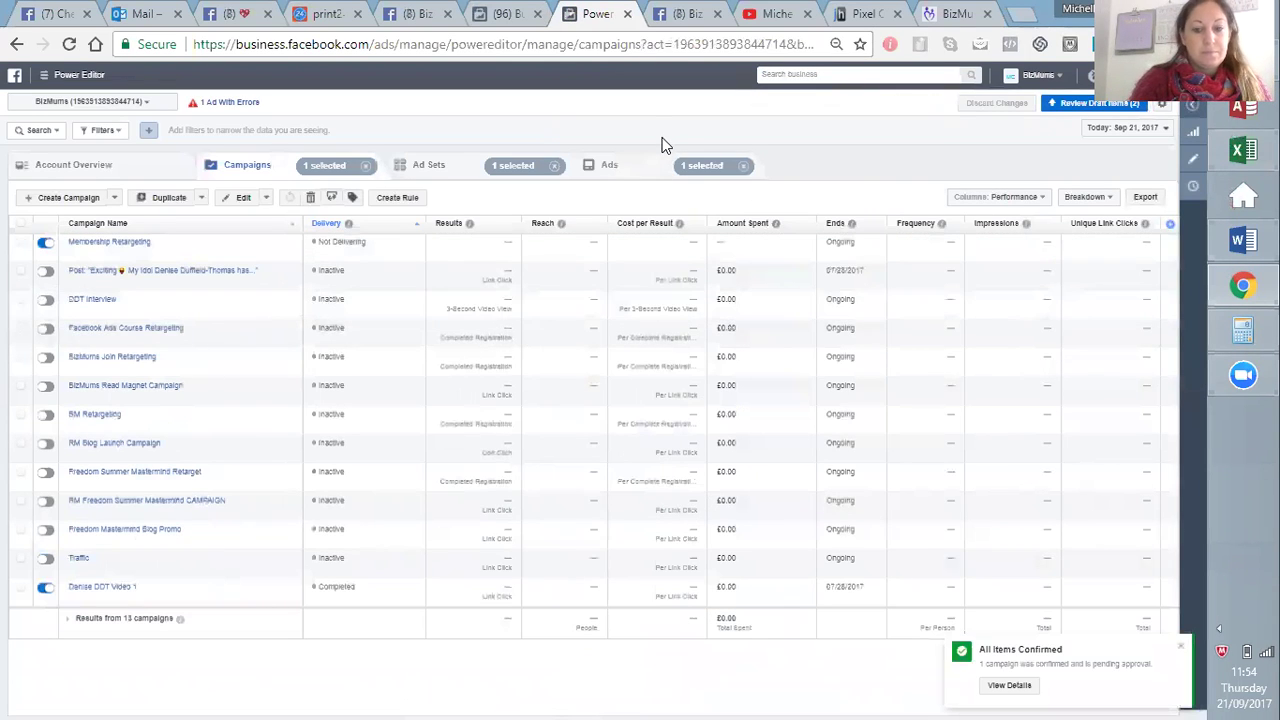
pyautogui.click(1016, 690)
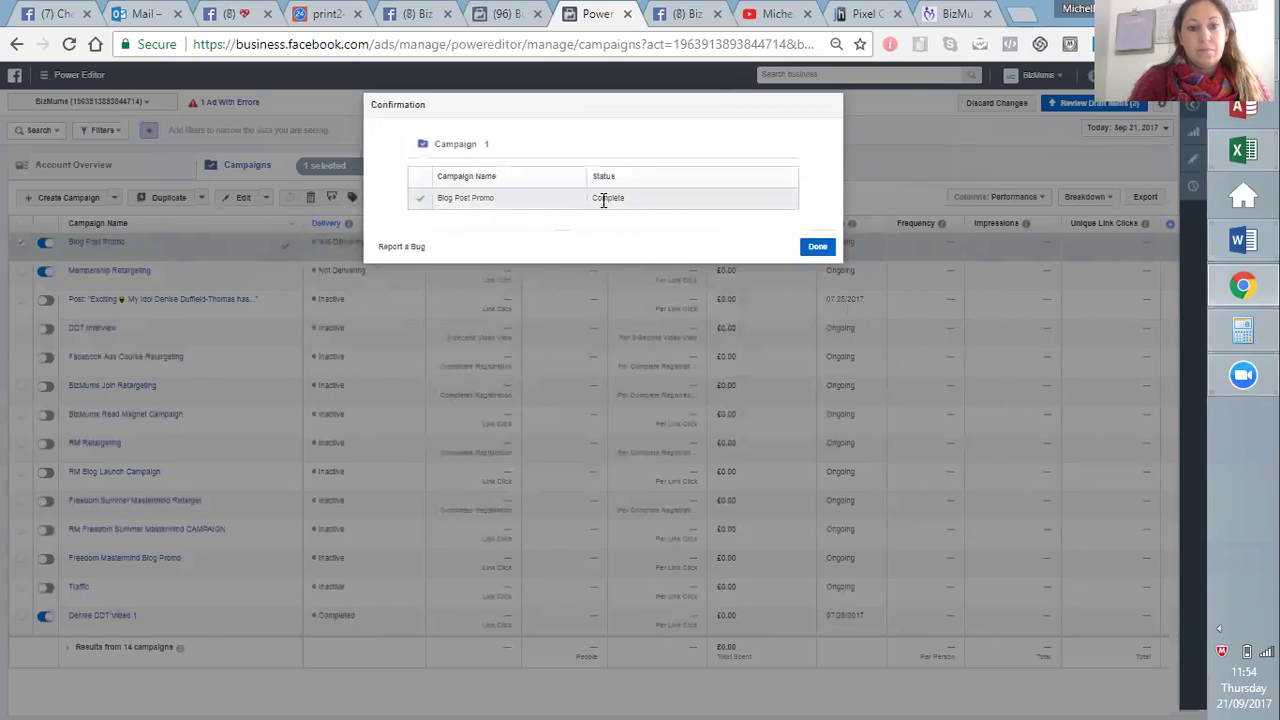
pyautogui.click(818, 248)
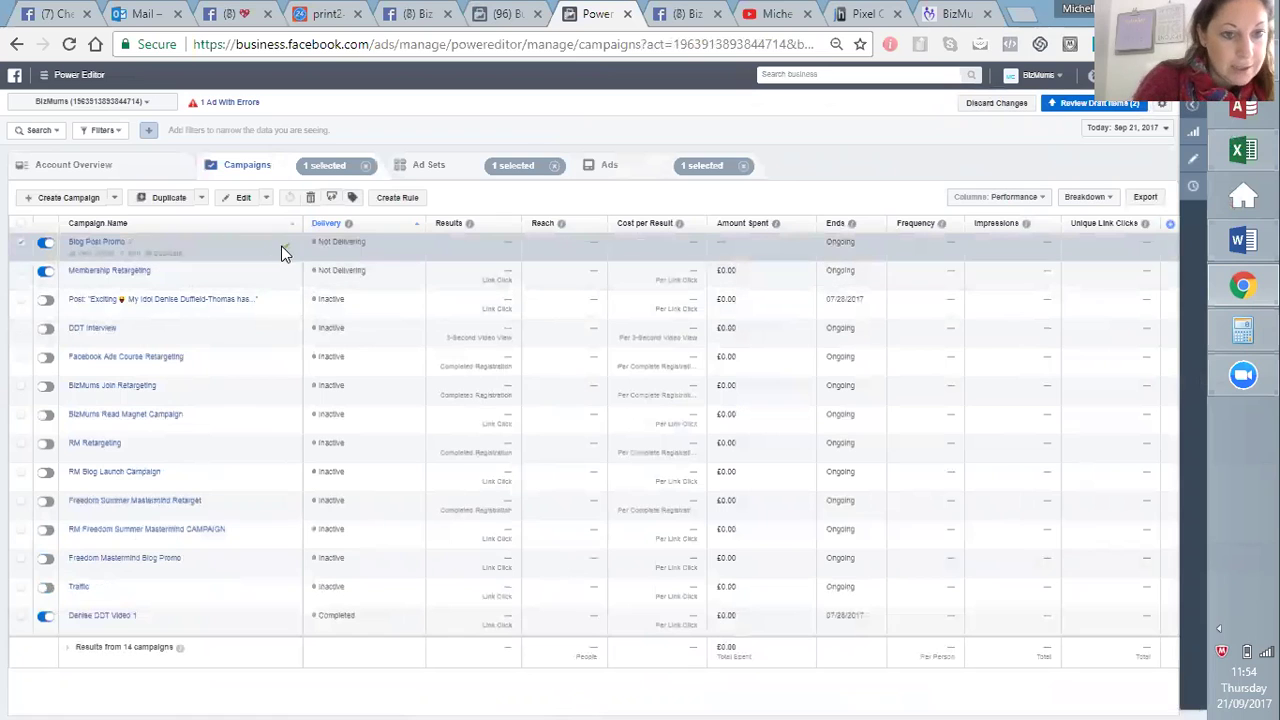
# Step: View the Blog Post Promo campaign's edit settings and performance insights, and return to the campaign list
pyautogui.click(130, 242)
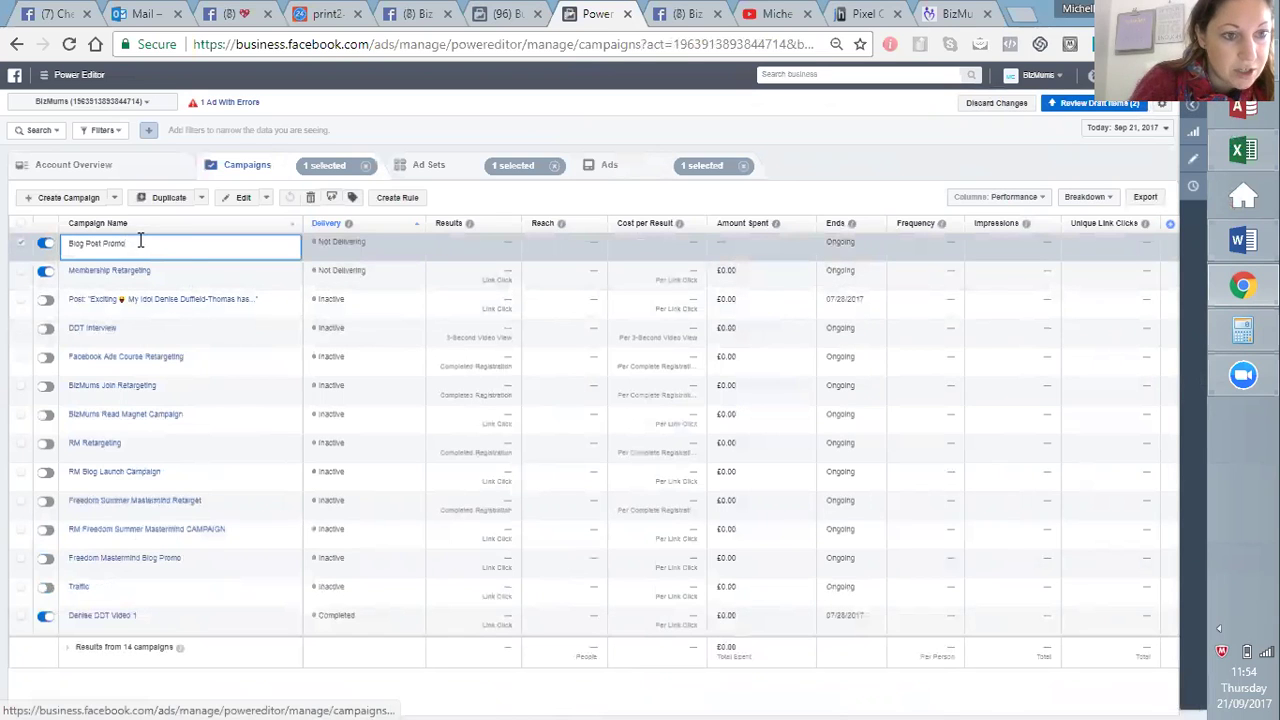
pyautogui.press('Return')
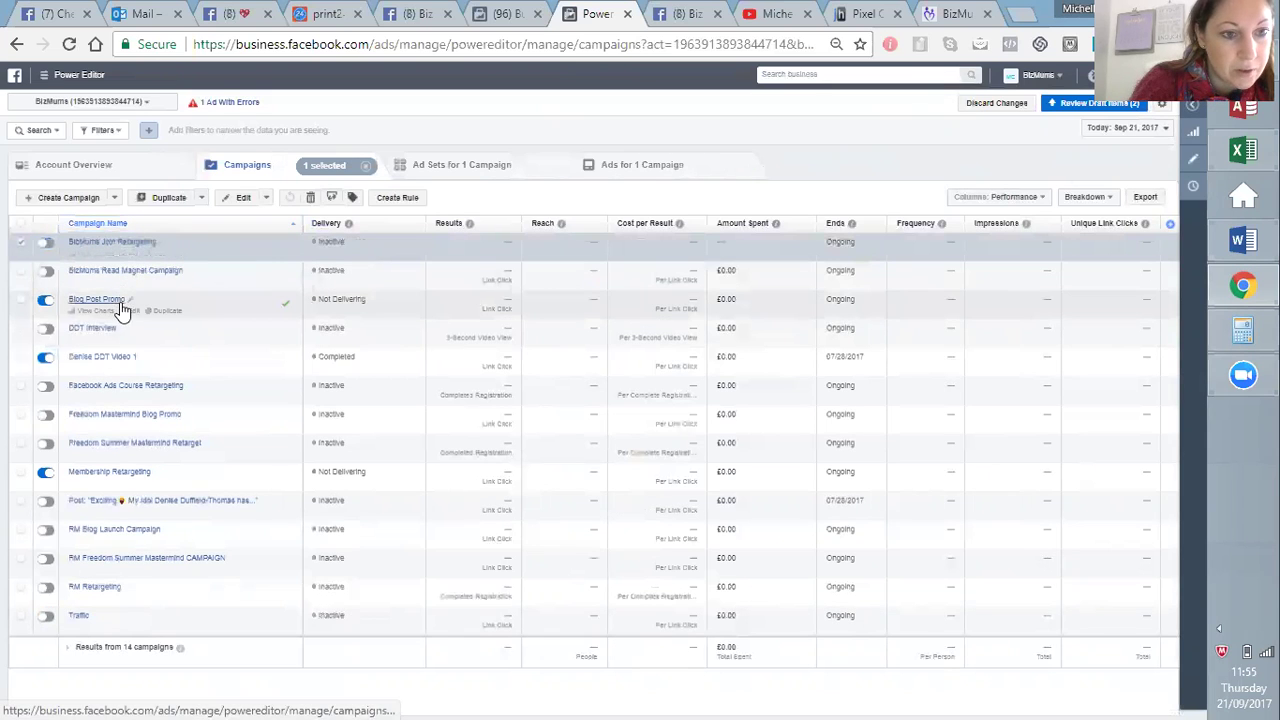
pyautogui.click(138, 318)
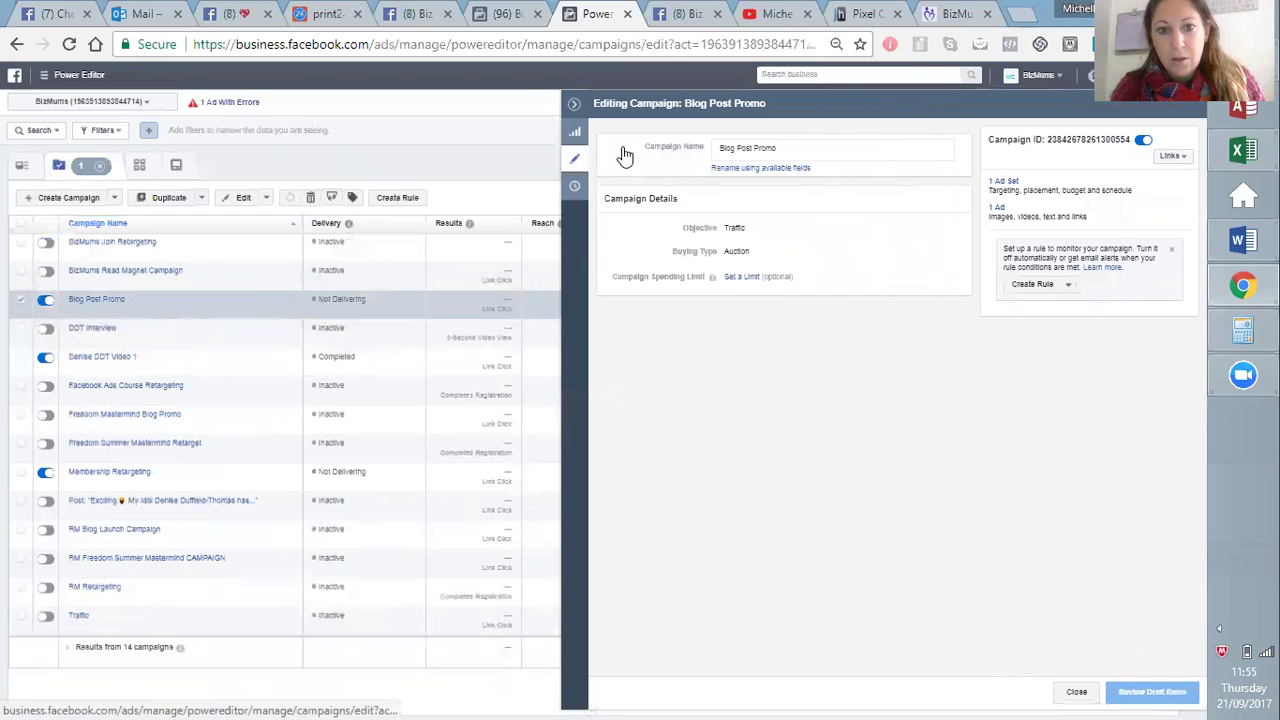
pyautogui.click(575, 143)
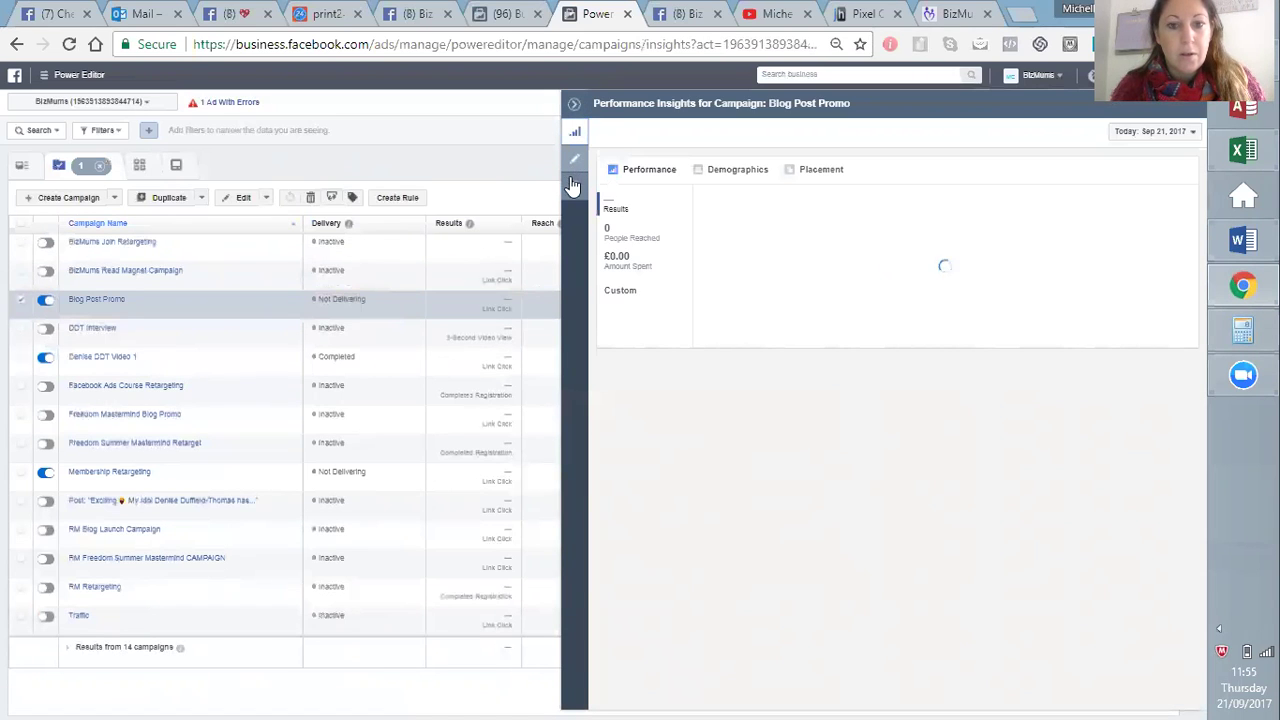
pyautogui.click(576, 162)
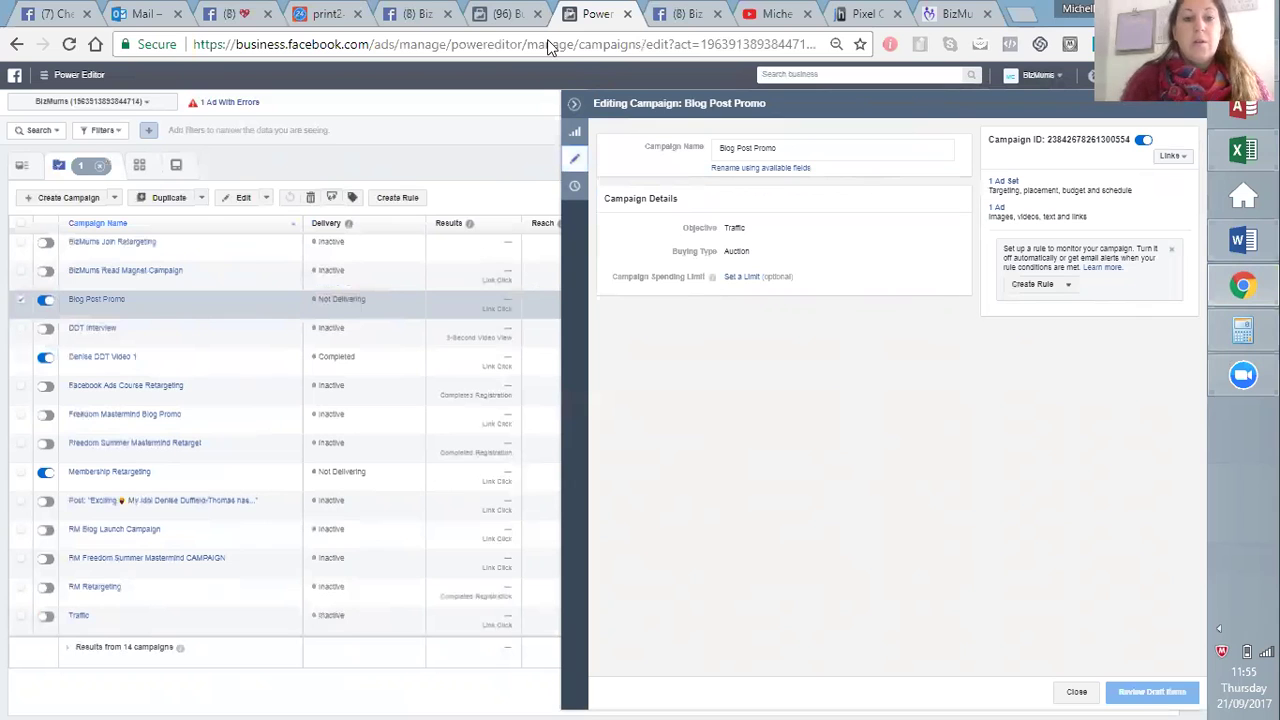
pyautogui.click(574, 103)
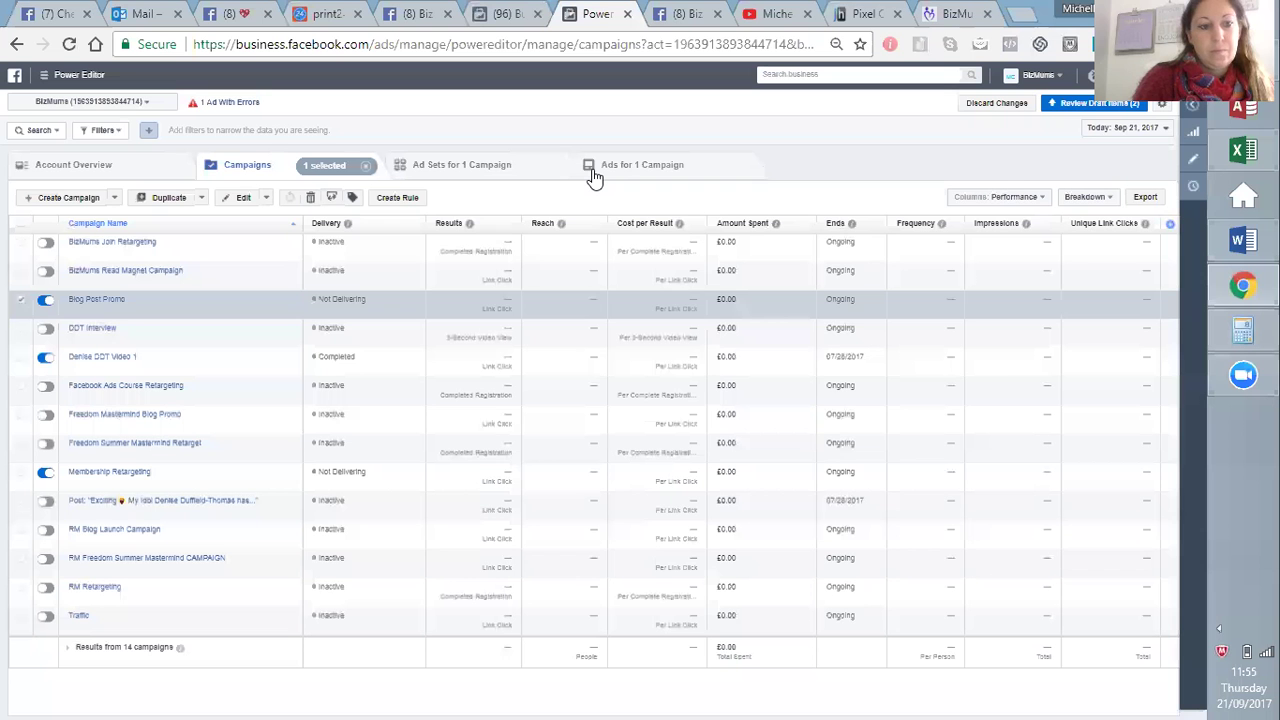
# Step: Go into the campaign's Blog Post FAE ad set and open its ad for editing
pyautogui.click(446, 168)
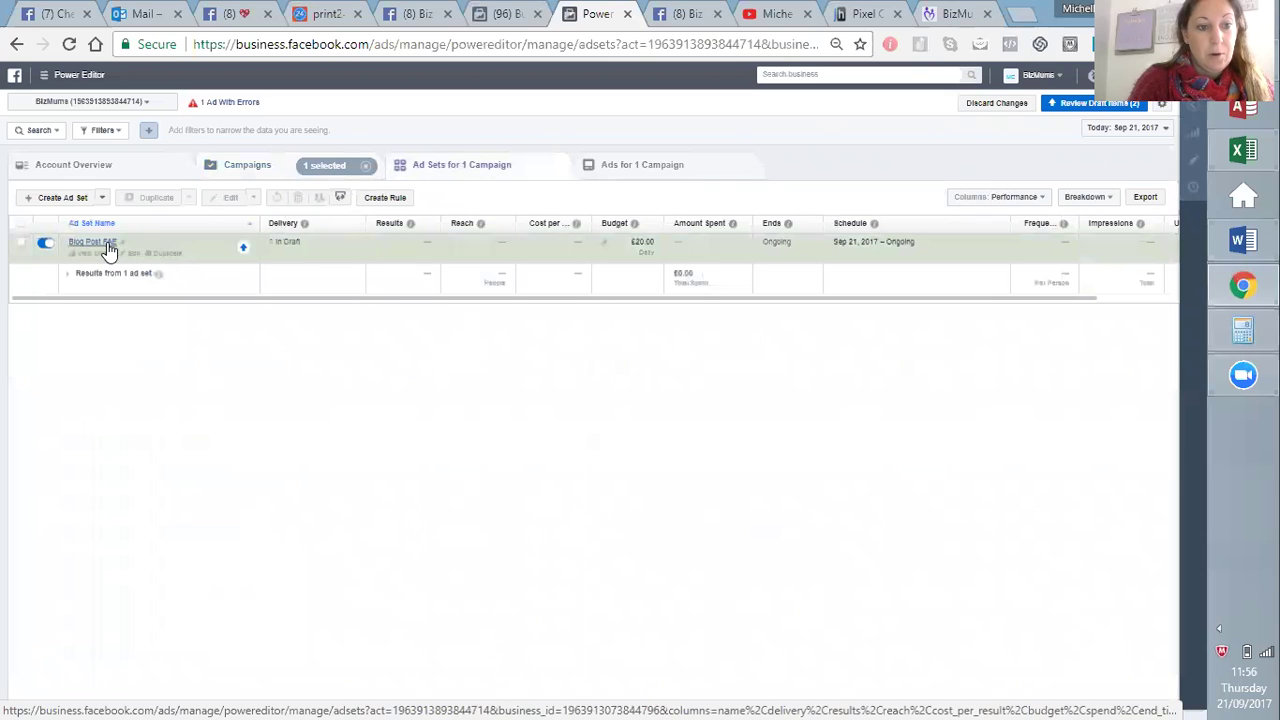
pyautogui.click(98, 246)
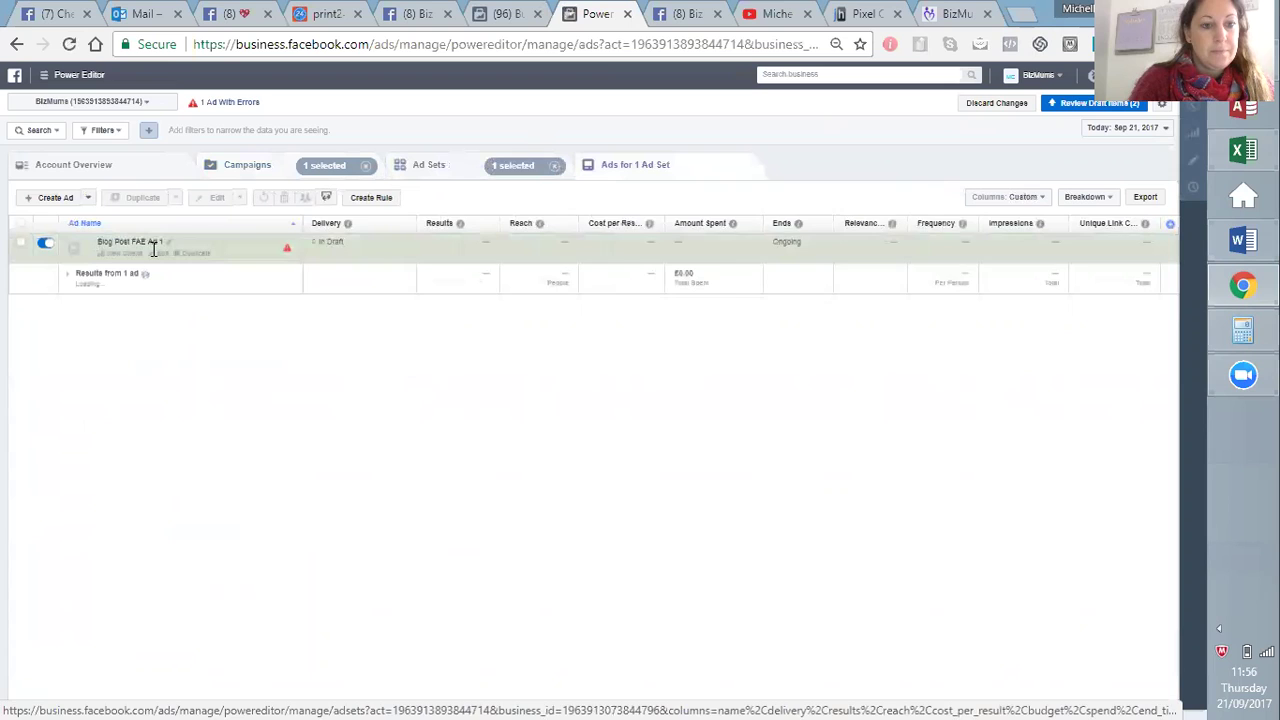
pyautogui.click(163, 256)
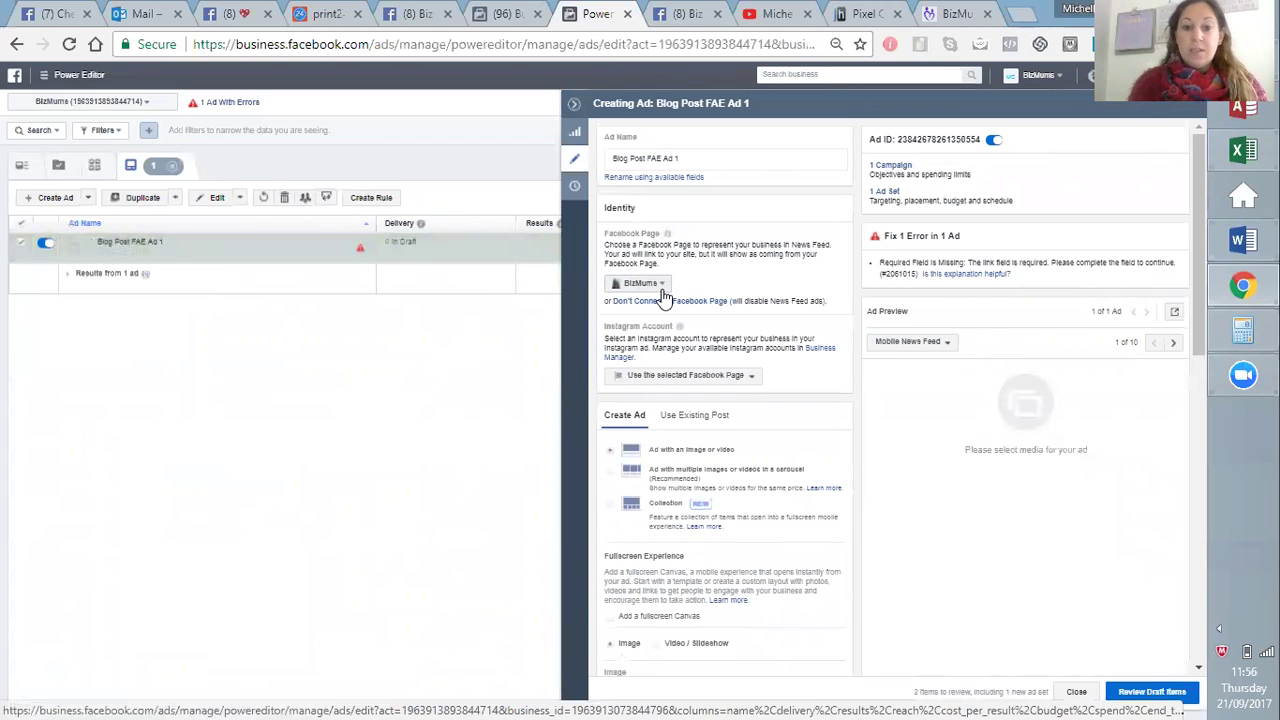
# Step: Choose BizMums as the ad's Facebook Page and look through the remaining ad creation settings
pyautogui.click(663, 290)
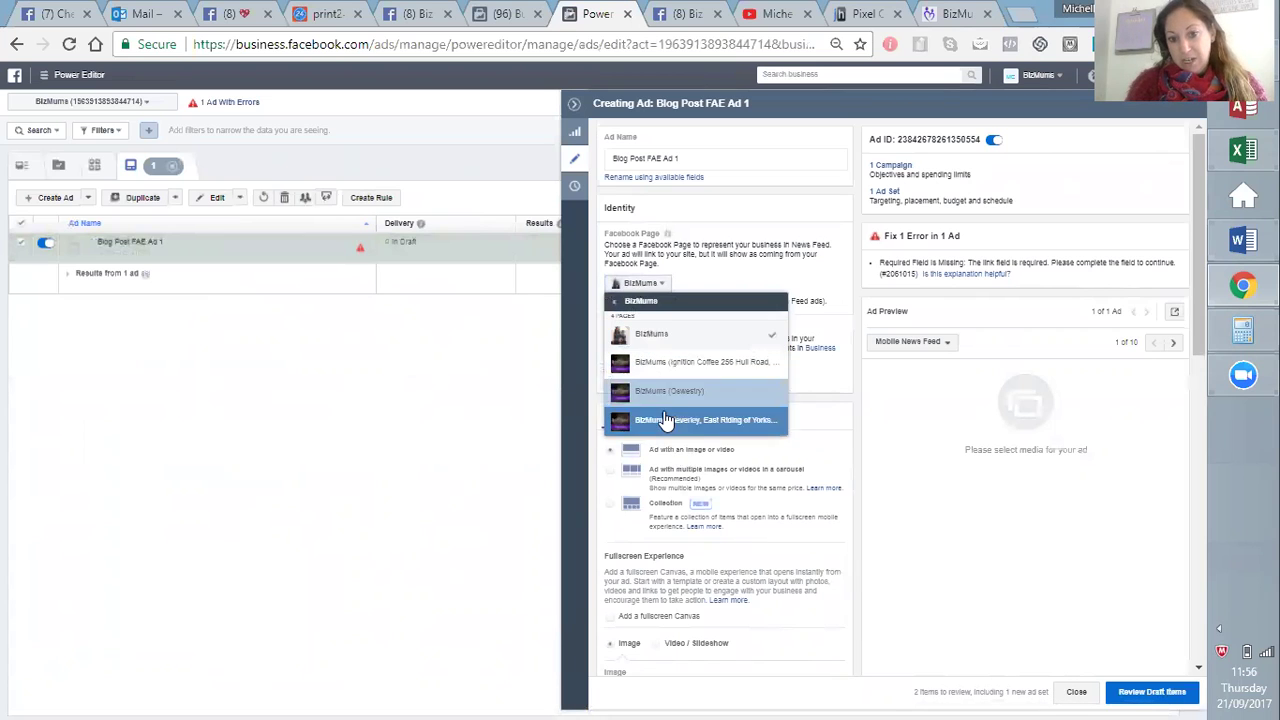
pyautogui.click(655, 298)
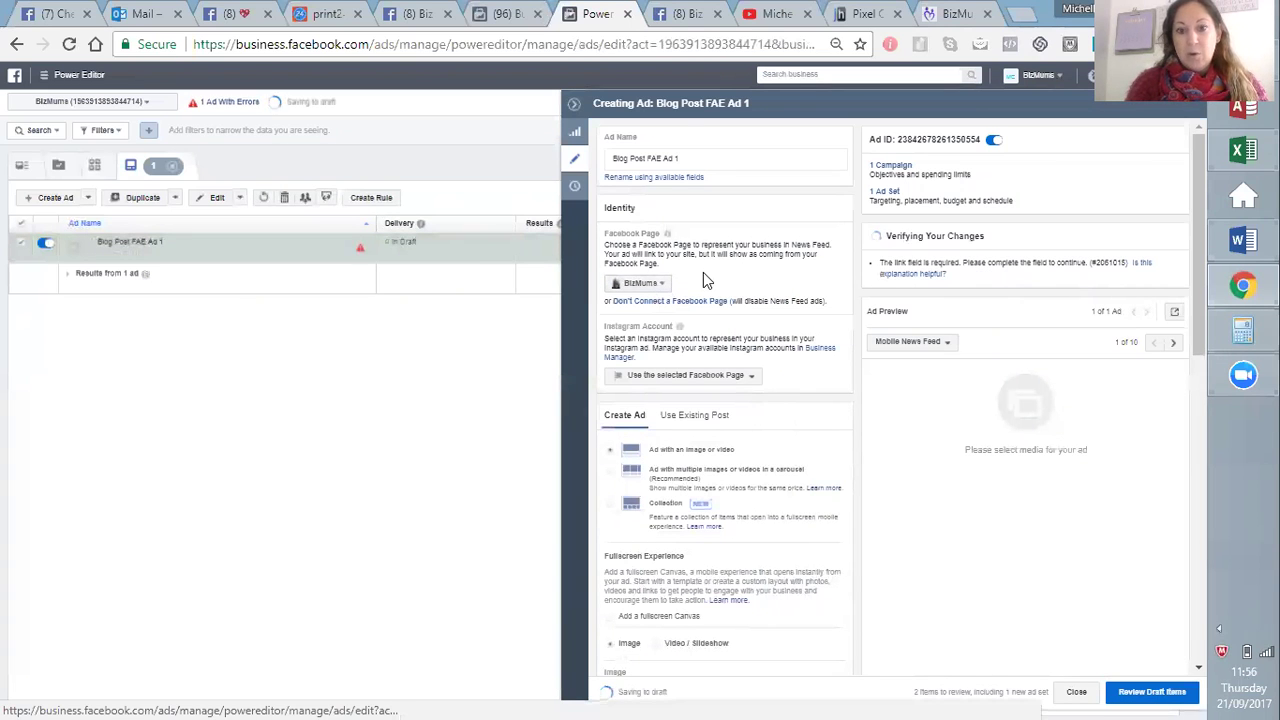
pyautogui.scroll(-1, 703, 272)
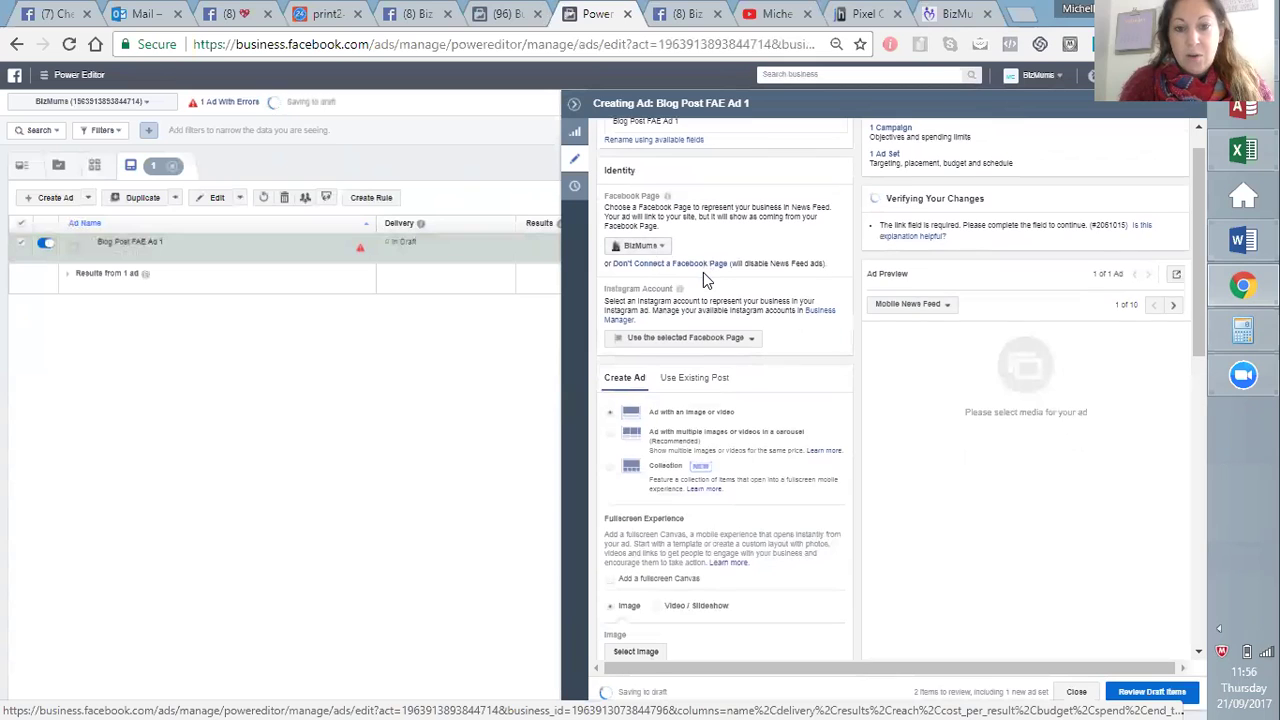
pyautogui.scroll(-1, 703, 273)
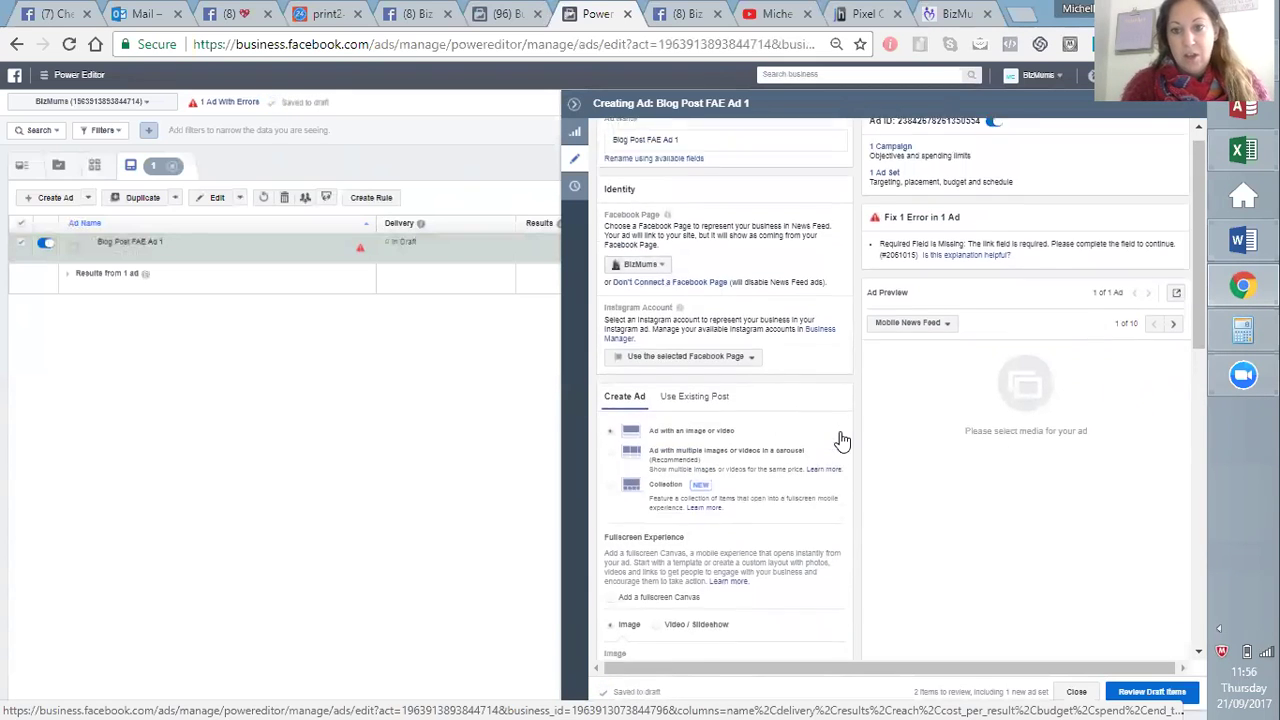
pyautogui.scroll(-5, 840, 440)
pyautogui.scroll(-3, 840, 440)
pyautogui.scroll(5, 840, 440)
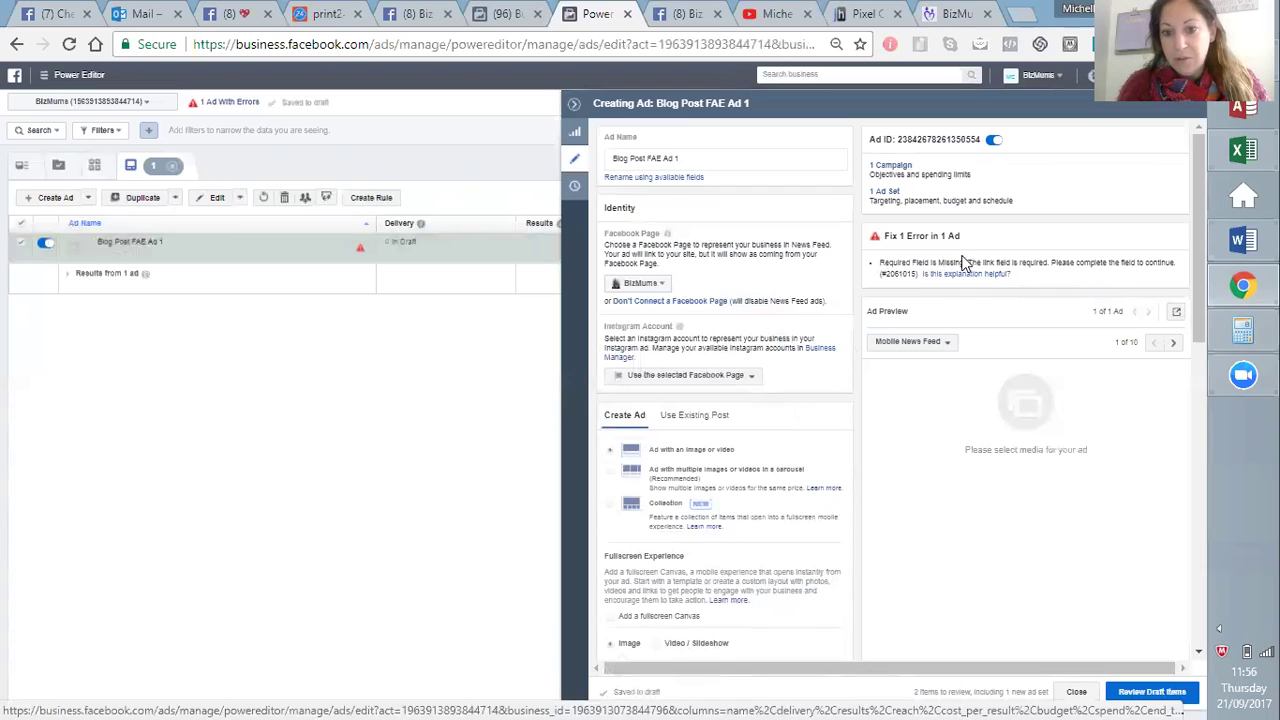
# Step: View the activity history of Blog Post FAE Ad 1 and close its side pane
pyautogui.click(577, 192)
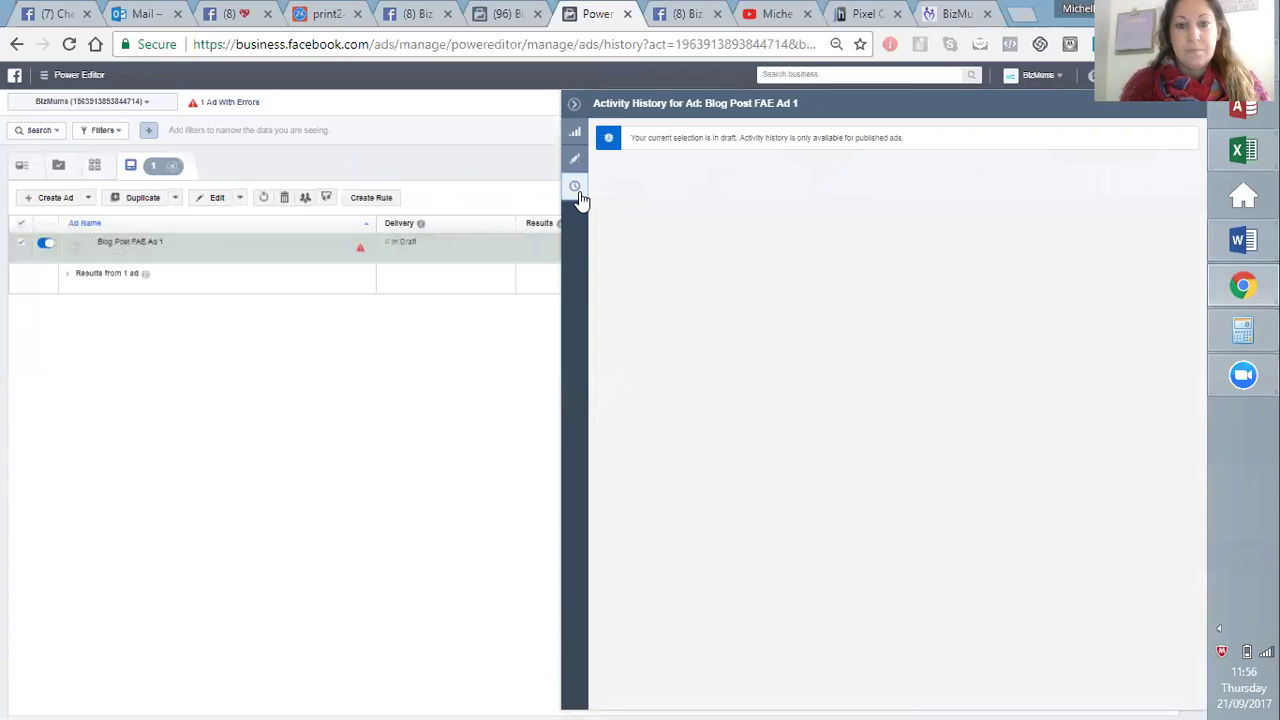
pyautogui.click(575, 105)
pyautogui.click(435, 172)
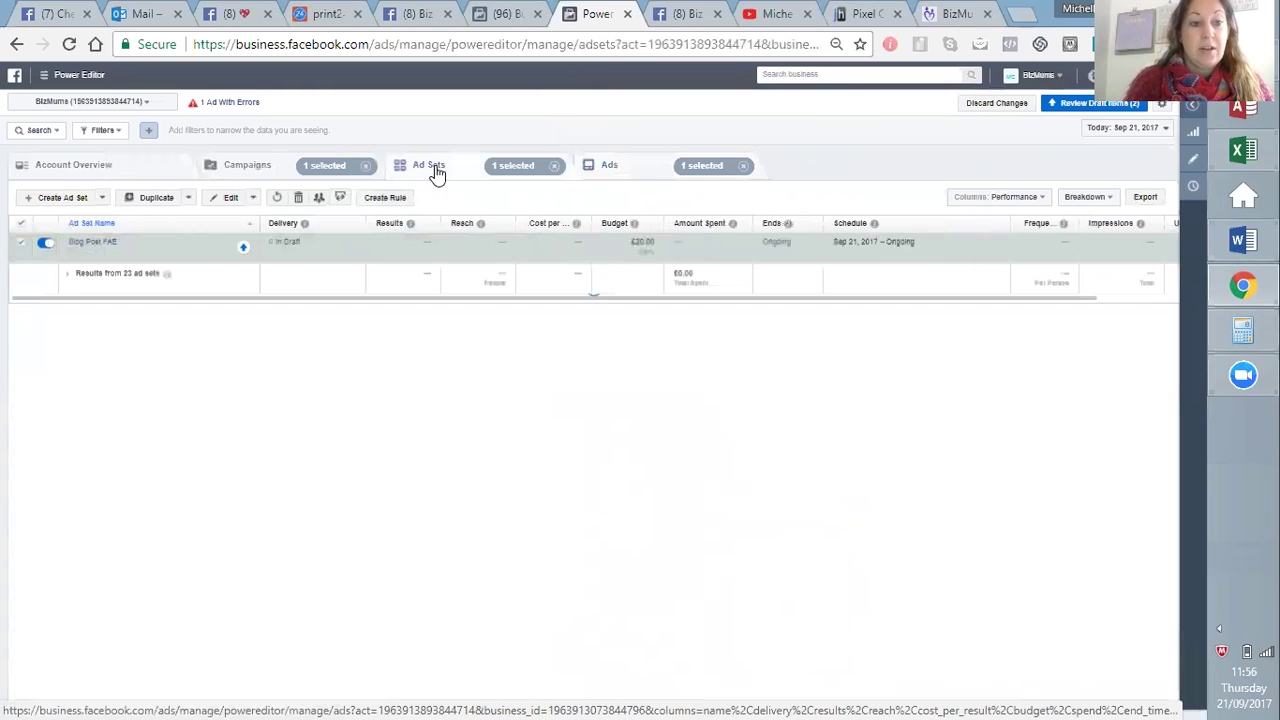
pyautogui.click(104, 246)
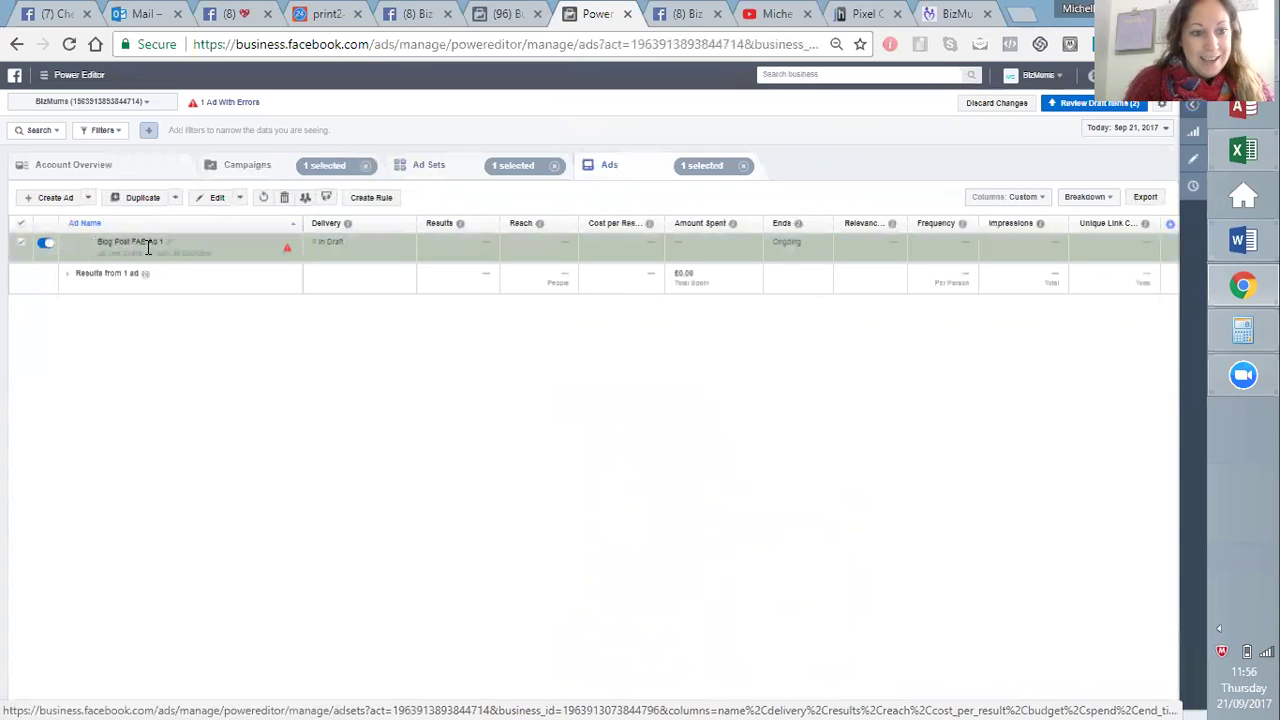
pyautogui.click(160, 256)
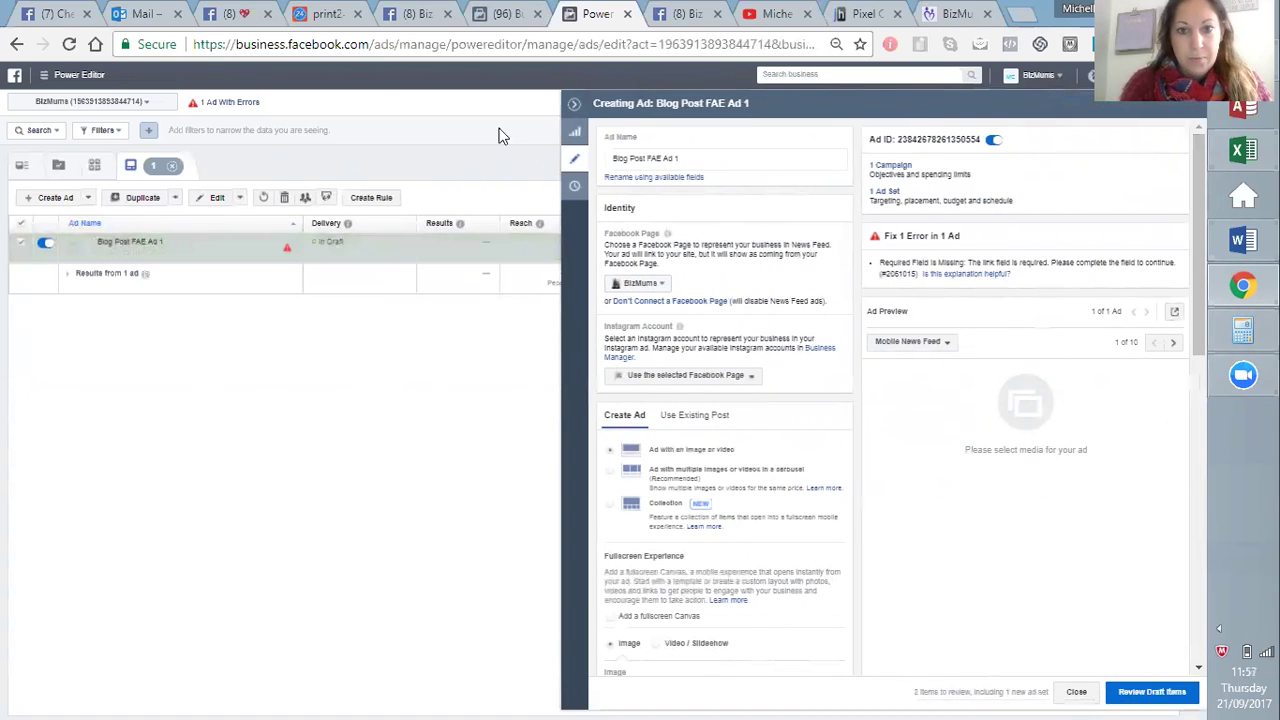
pyautogui.click(575, 106)
# Step: Open the Blog Post FAE ad set for editing and set its daily budget to £5.00
pyautogui.click(425, 172)
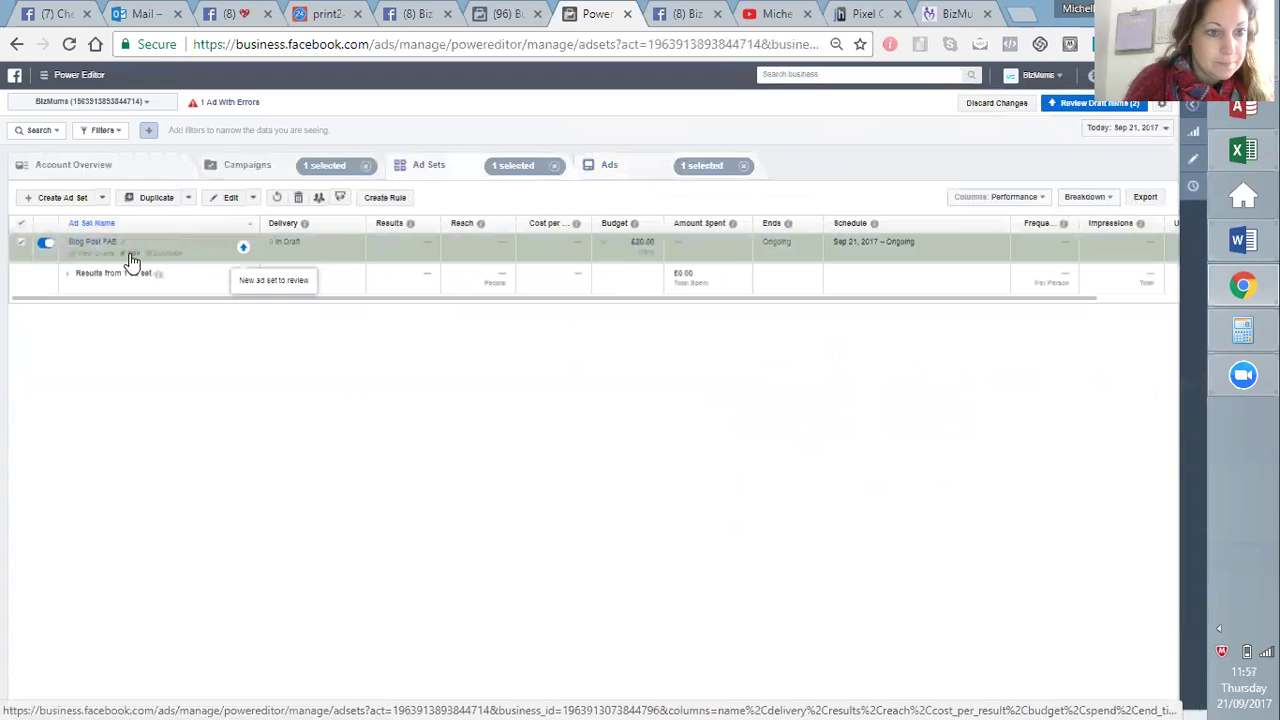
pyautogui.click(130, 256)
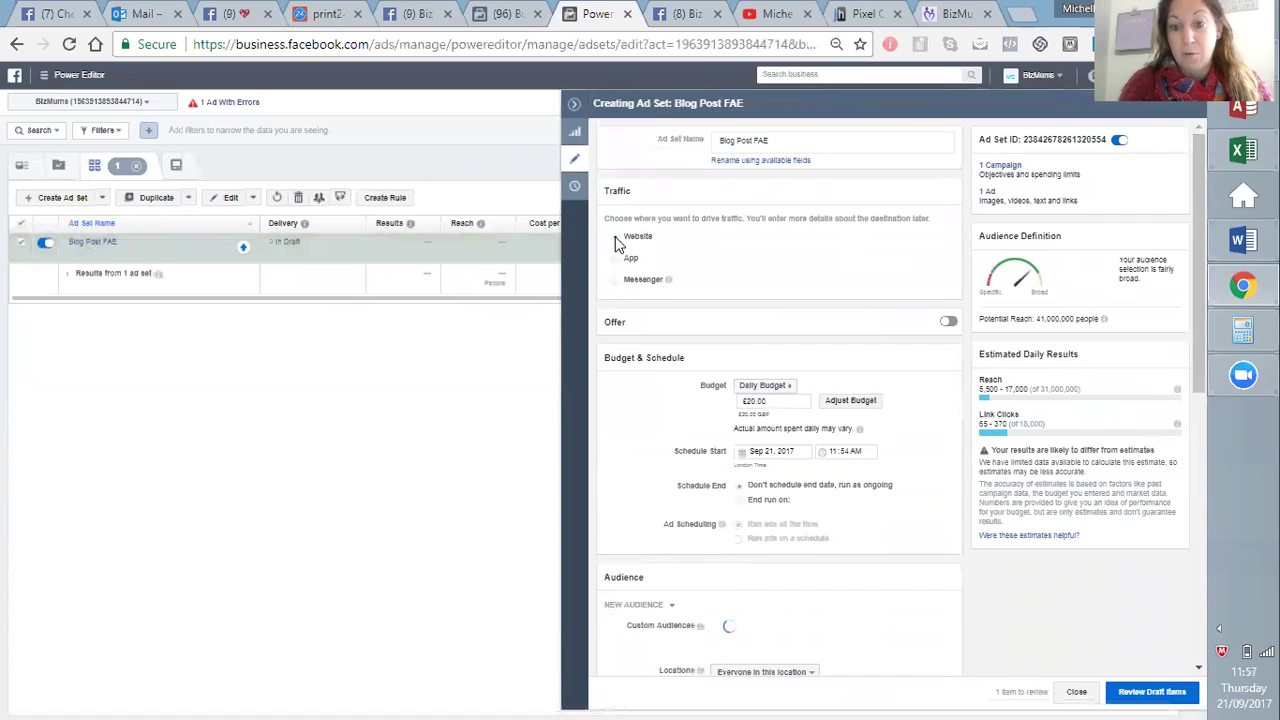
pyautogui.click(759, 401)
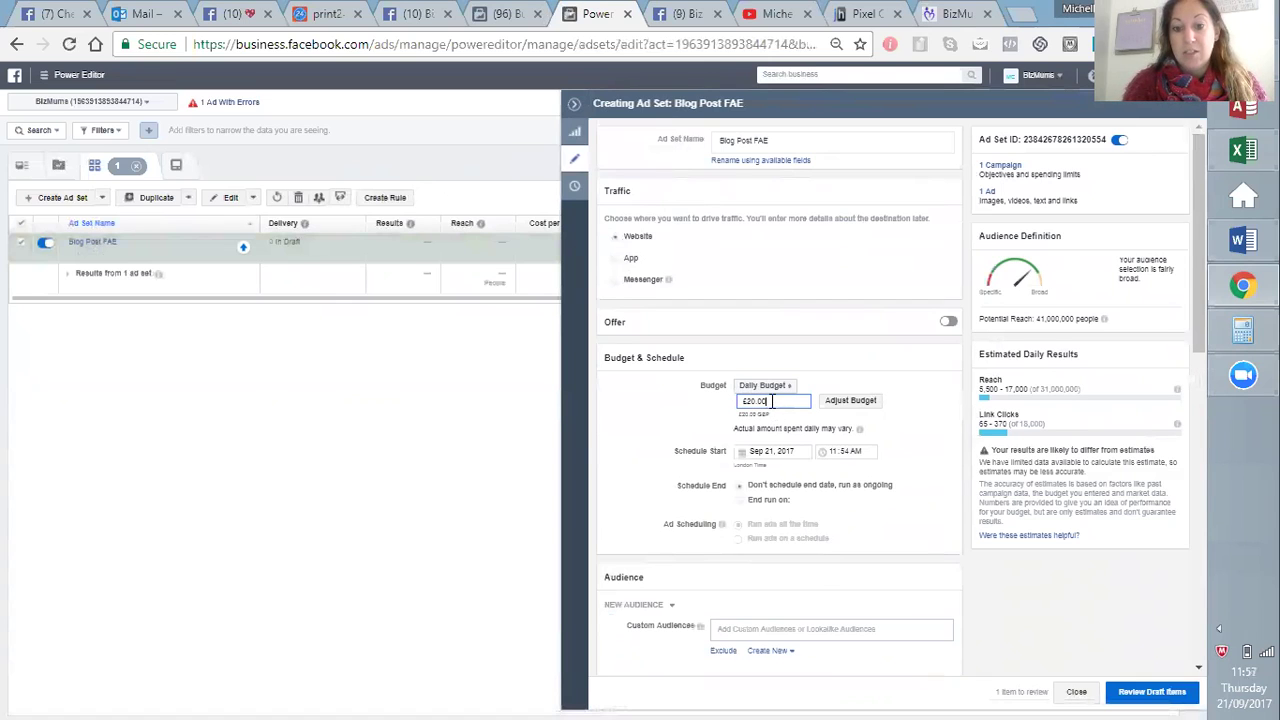
pyautogui.write('20')
pyautogui.press('Tab')
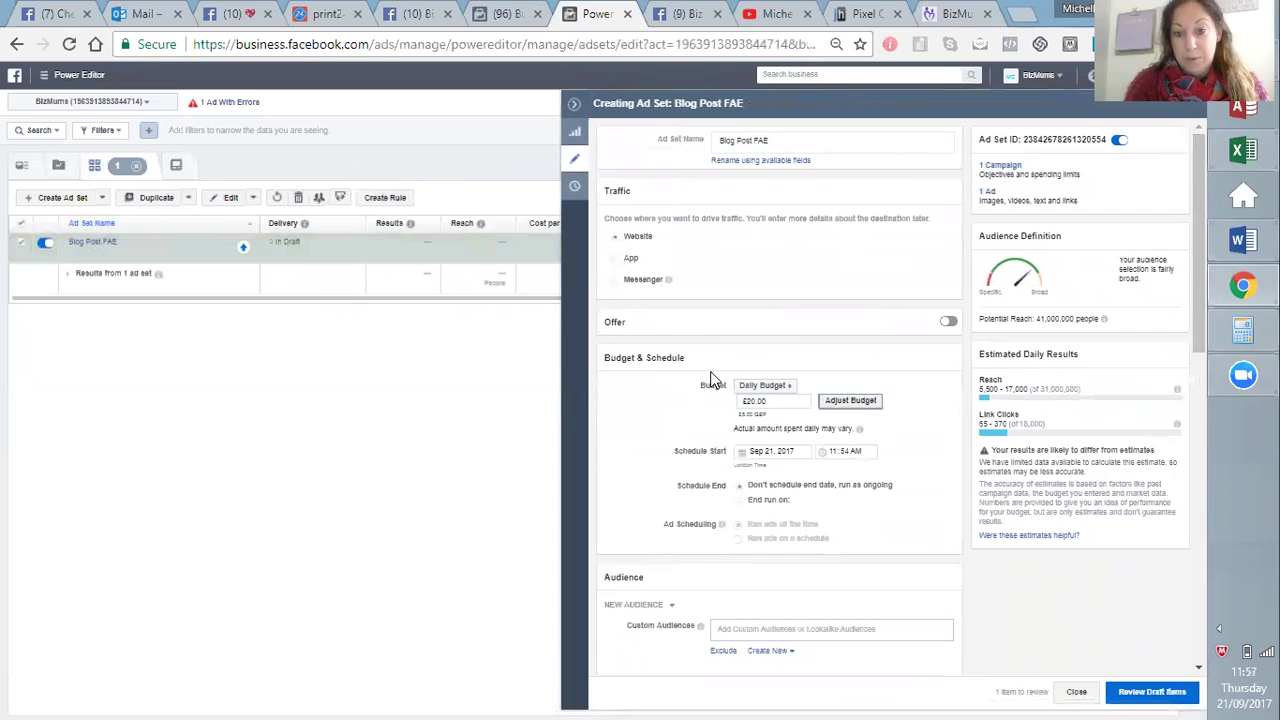
pyautogui.moveTo(794, 401); pyautogui.dragTo(744, 402)
pyautogui.click(682, 418)
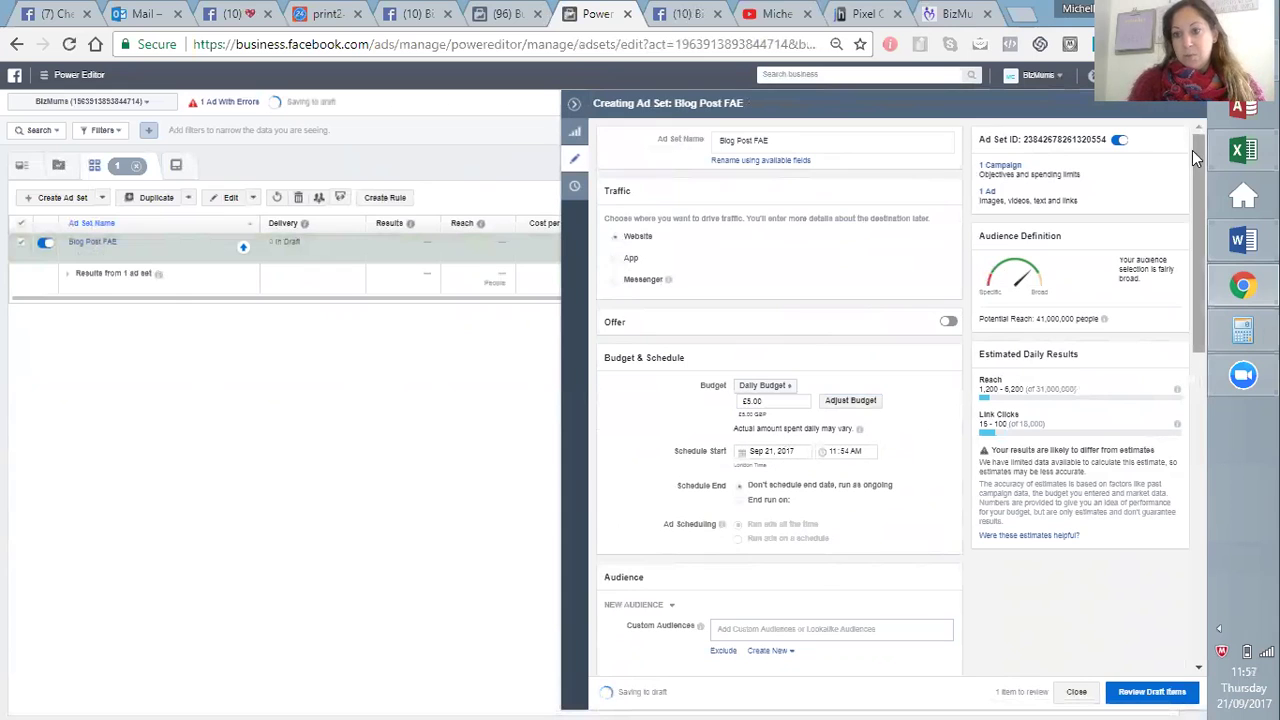
# Step: Try the option to end the ad set on a set date, and return to running it as ongoing
pyautogui.scroll(-1, 1201, 155)
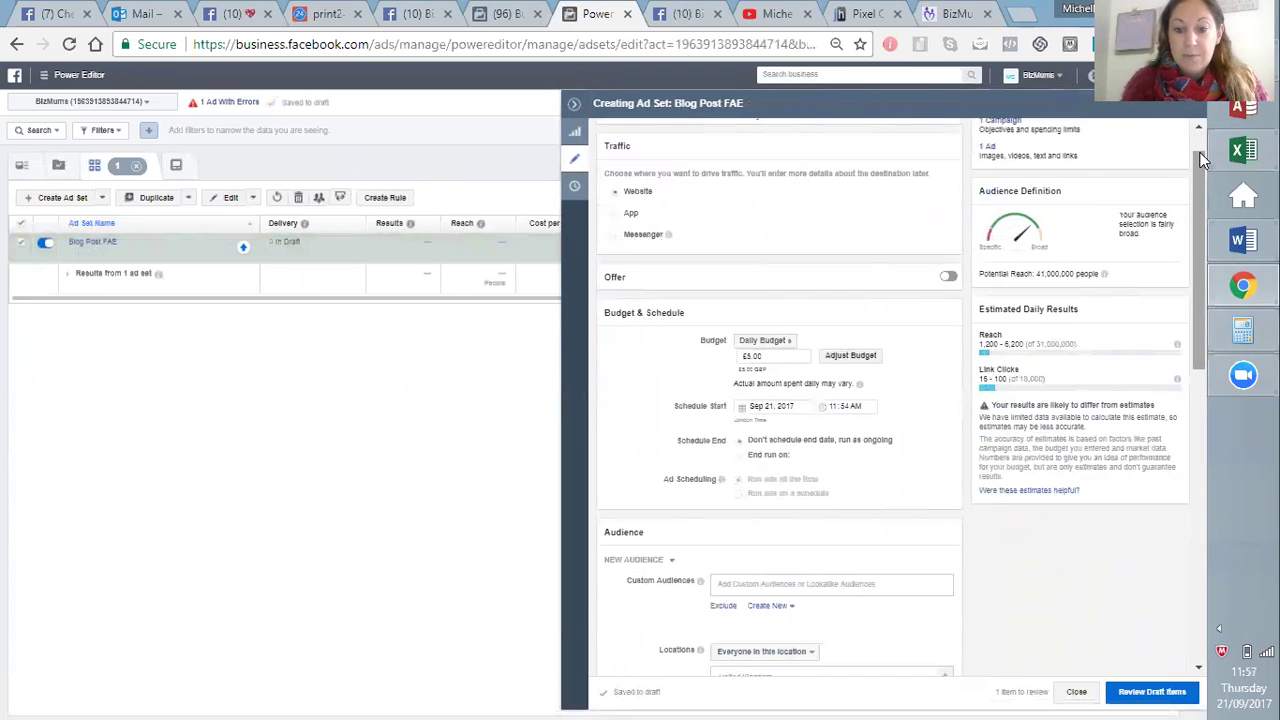
pyautogui.scroll(1, 1198, 150)
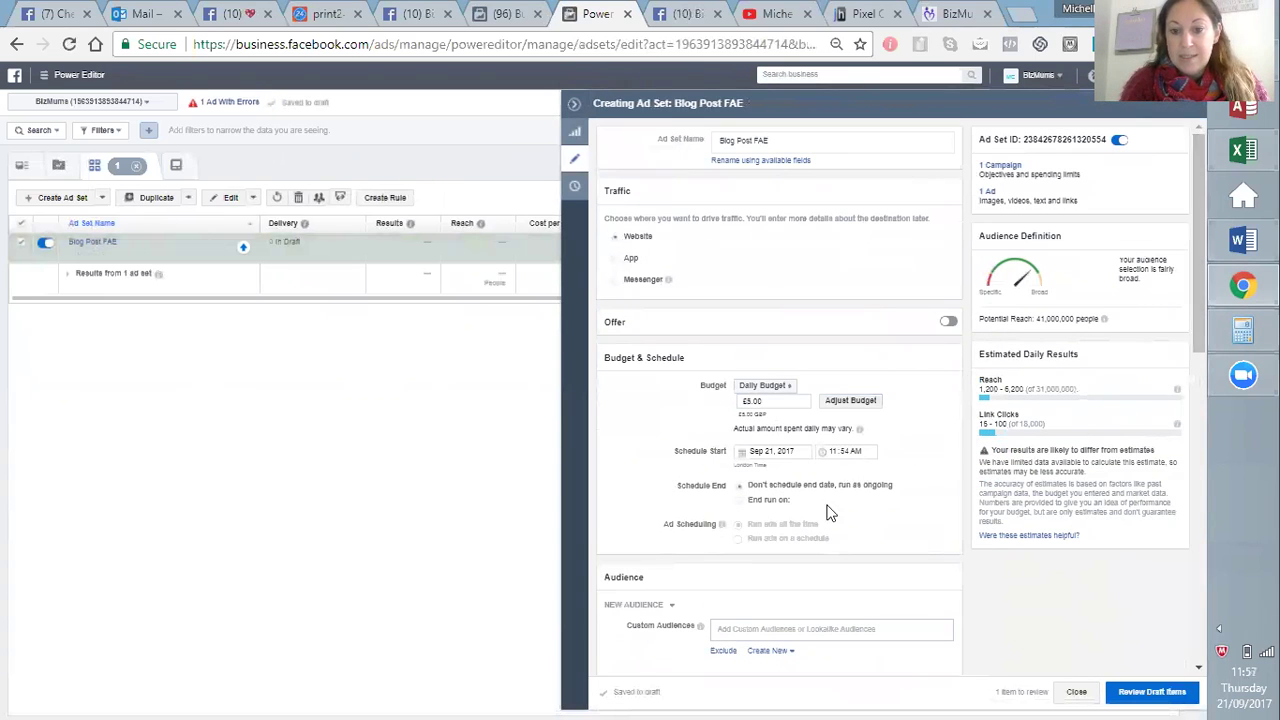
pyautogui.click(740, 501)
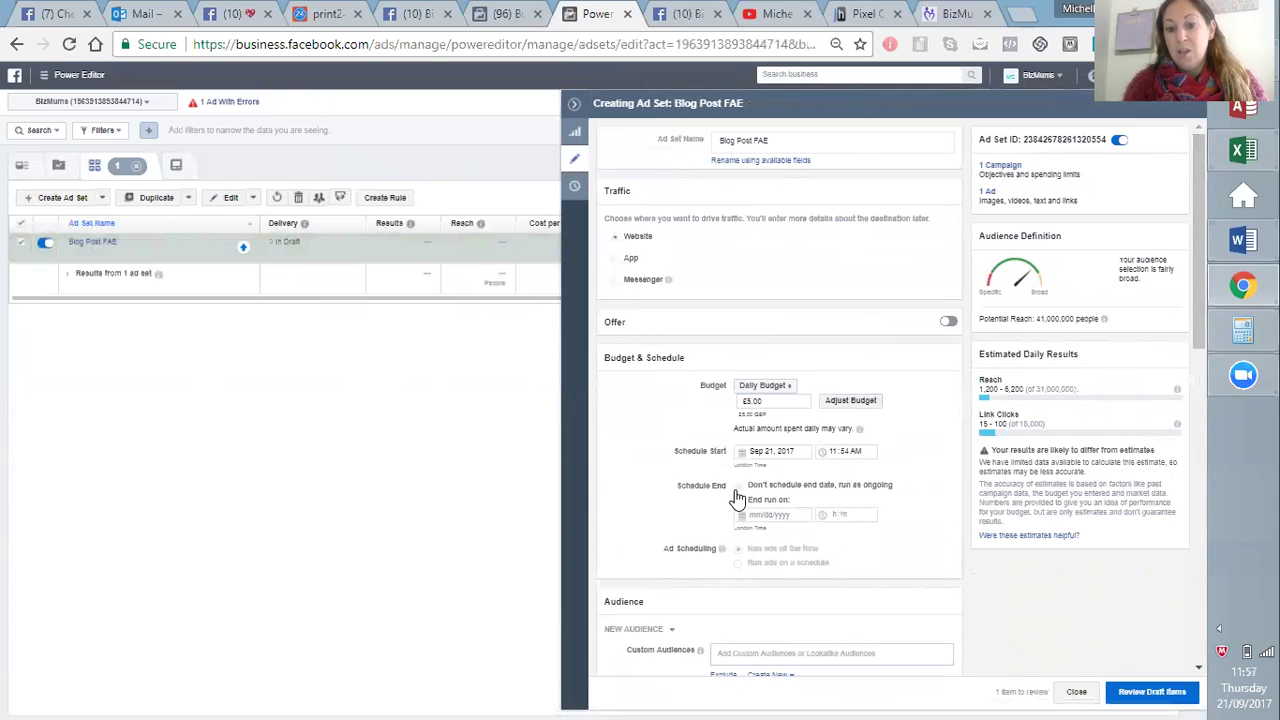
pyautogui.click(740, 486)
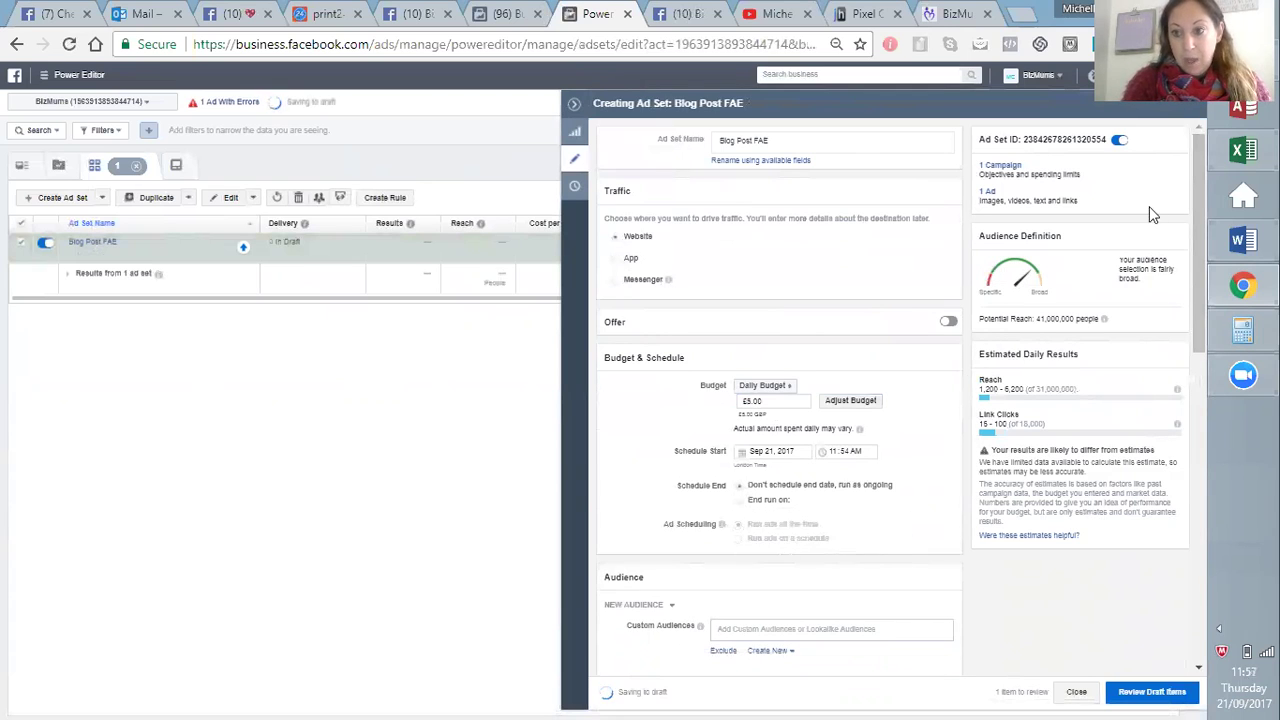
# Step: Browse the available custom and lookalike audiences and include Freedom Summer Signups in the ad set's audience
pyautogui.moveTo(1201, 144); pyautogui.dragTo(1196, 158)
pyautogui.scroll(-5, 1166, 234)
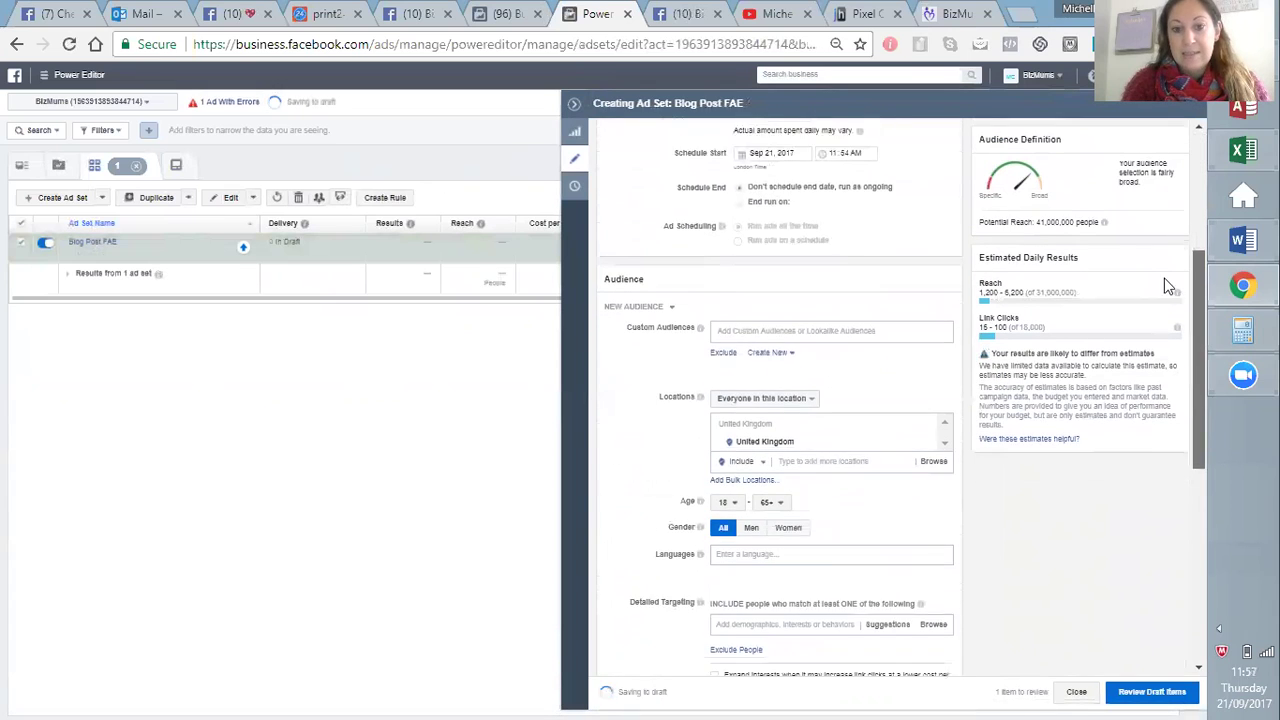
pyautogui.click(748, 273)
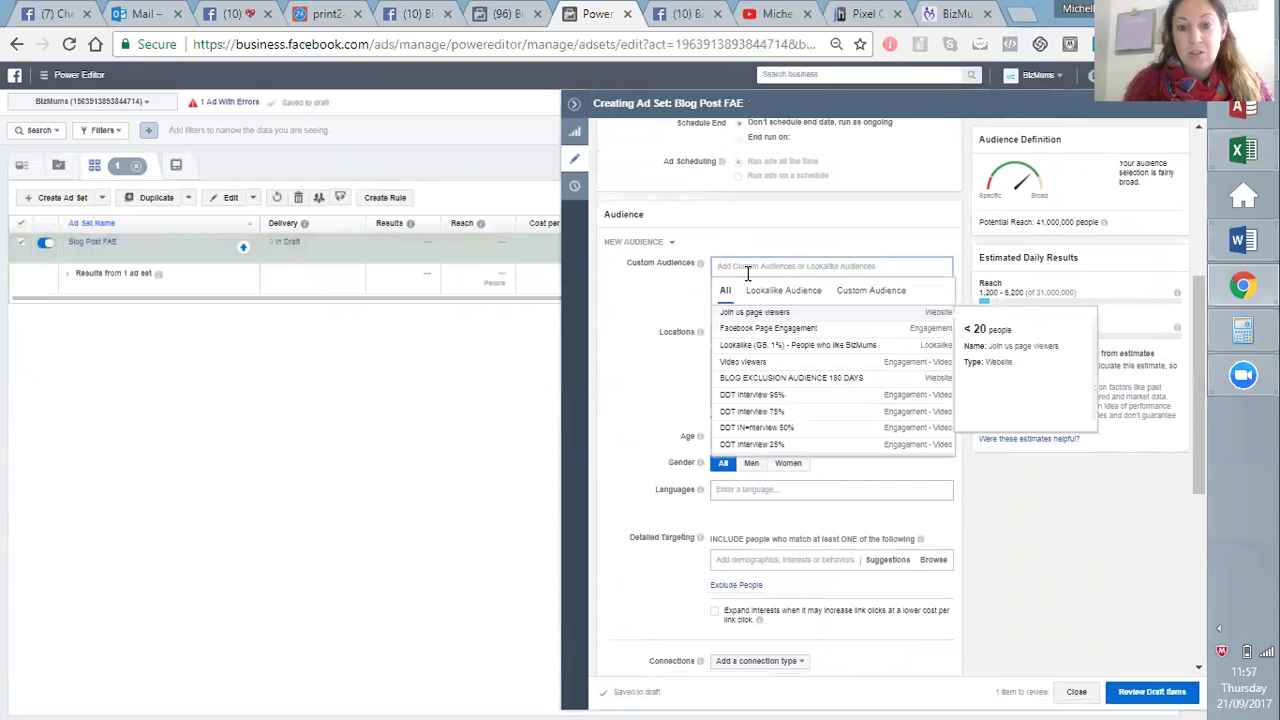
pyautogui.click(870, 292)
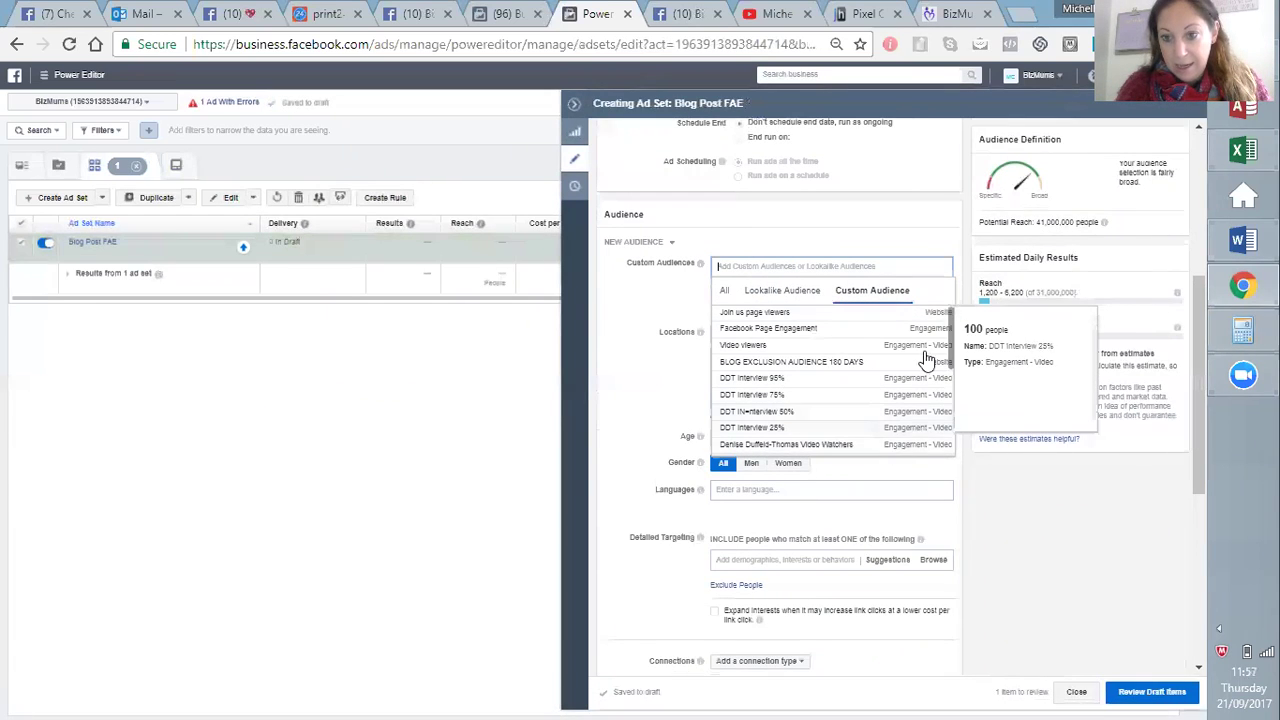
pyautogui.moveTo(950, 317); pyautogui.dragTo(937, 420)
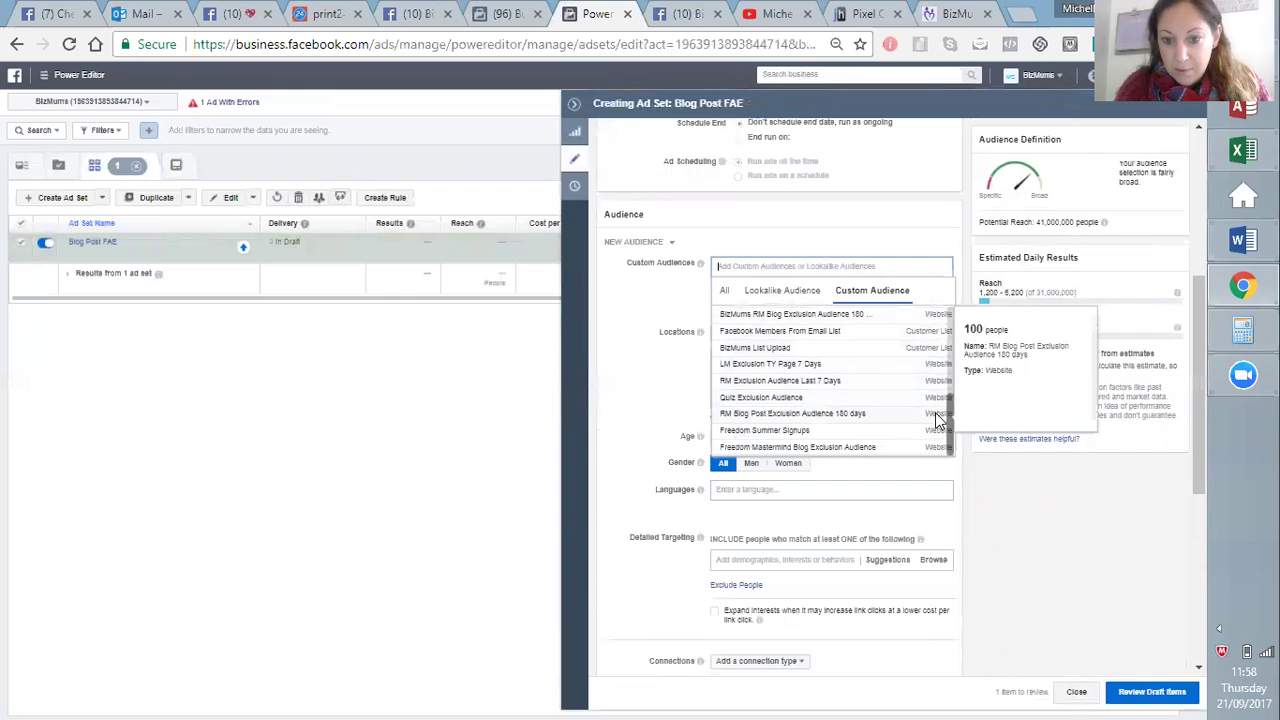
pyautogui.click(725, 290)
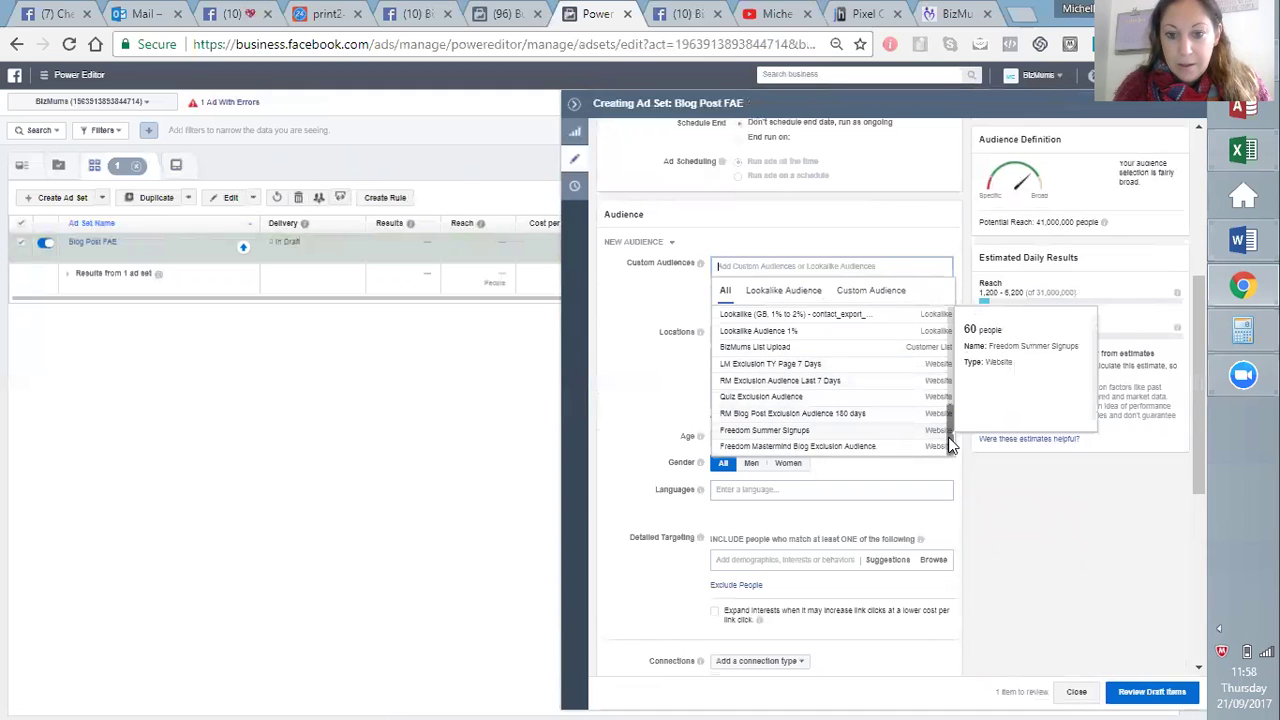
pyautogui.moveTo(950, 415); pyautogui.dragTo(945, 304)
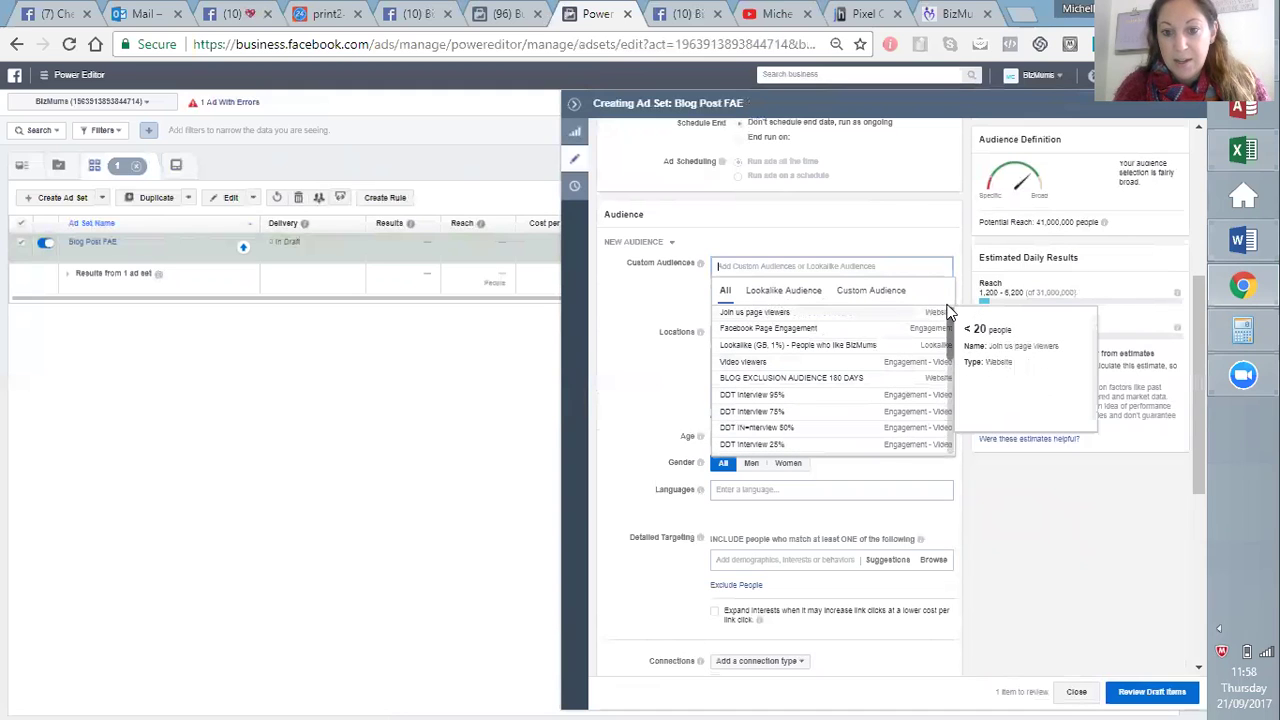
pyautogui.scroll(-1, 943, 322)
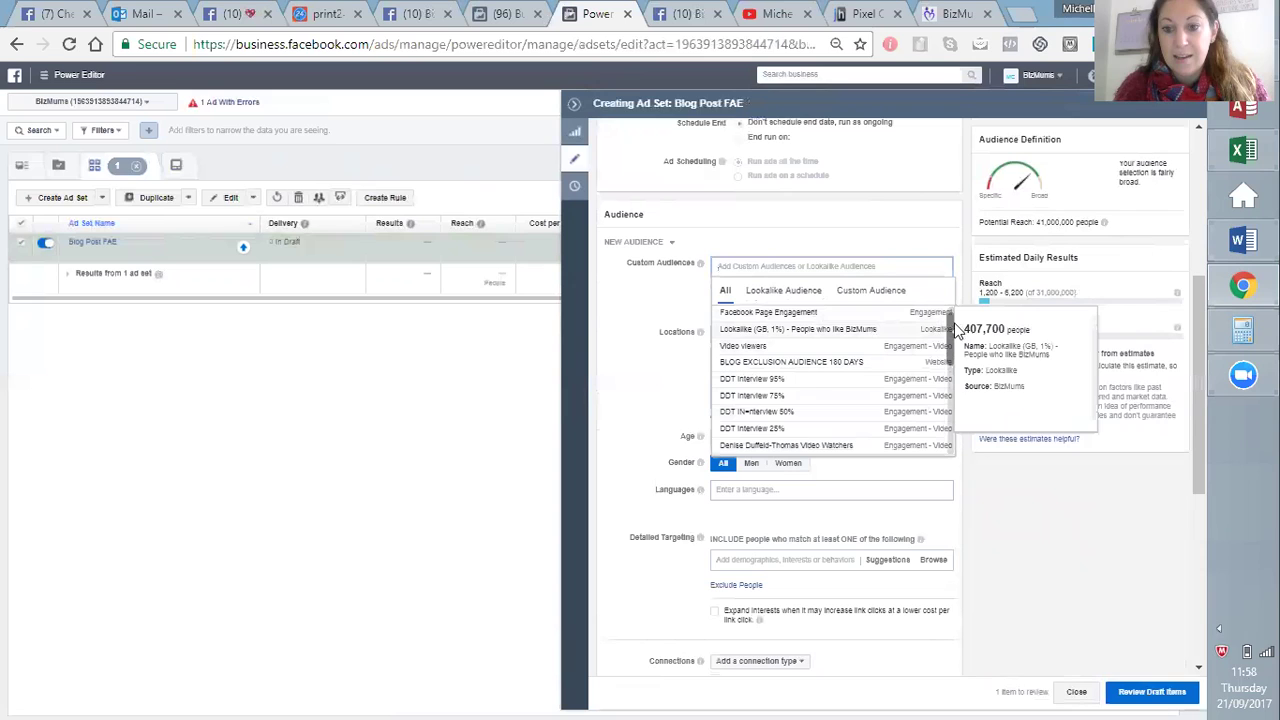
pyautogui.moveTo(952, 333); pyautogui.dragTo(952, 458)
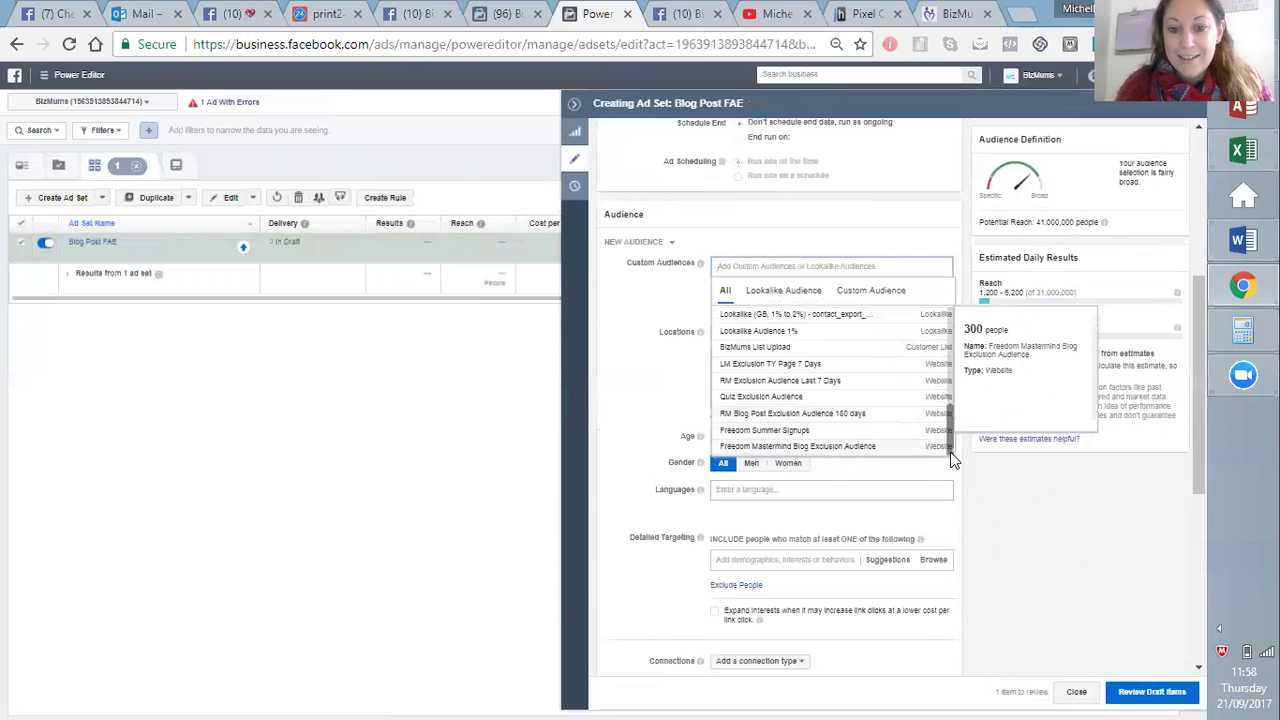
pyautogui.click(768, 432)
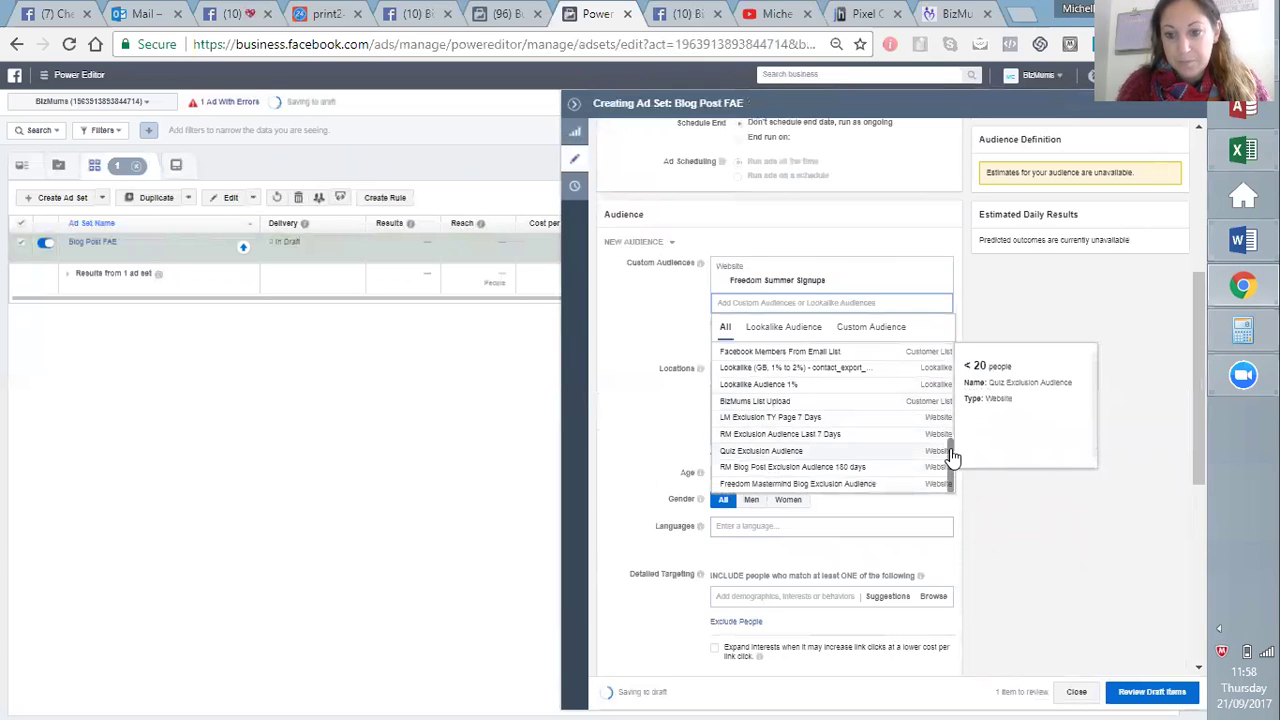
pyautogui.rightClick(950, 466)
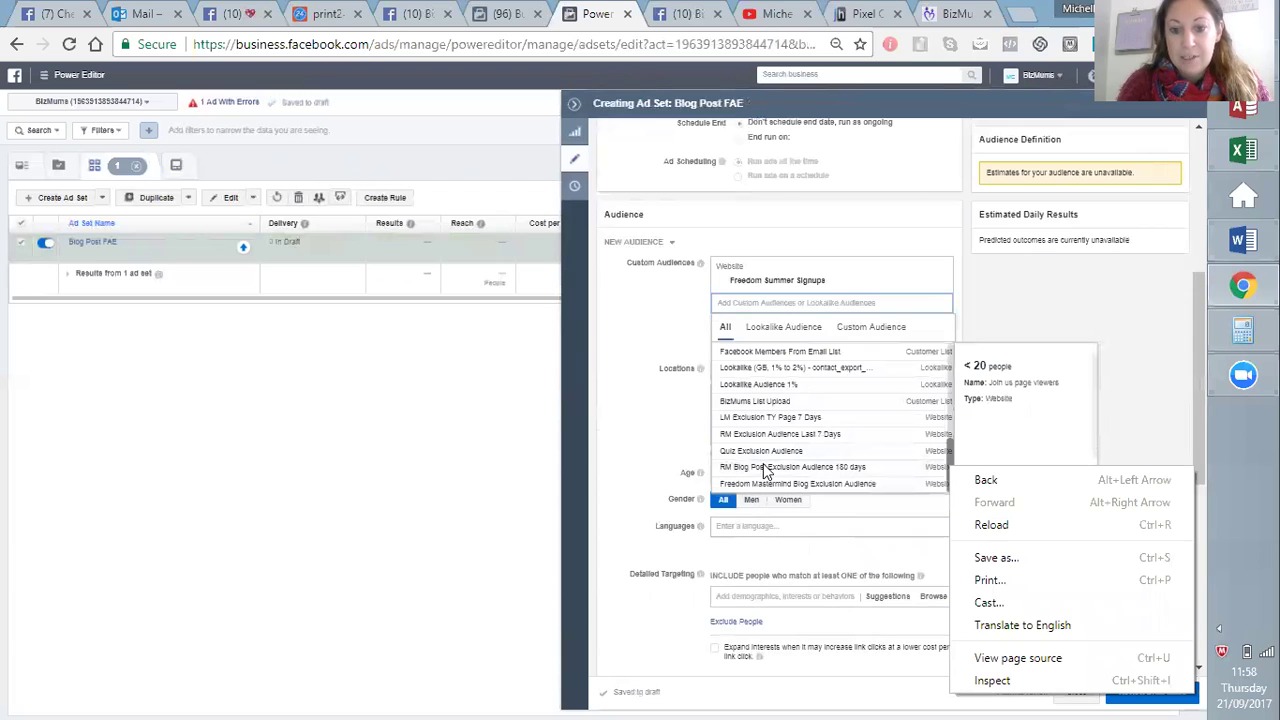
pyautogui.click(761, 453)
pyautogui.click(766, 451)
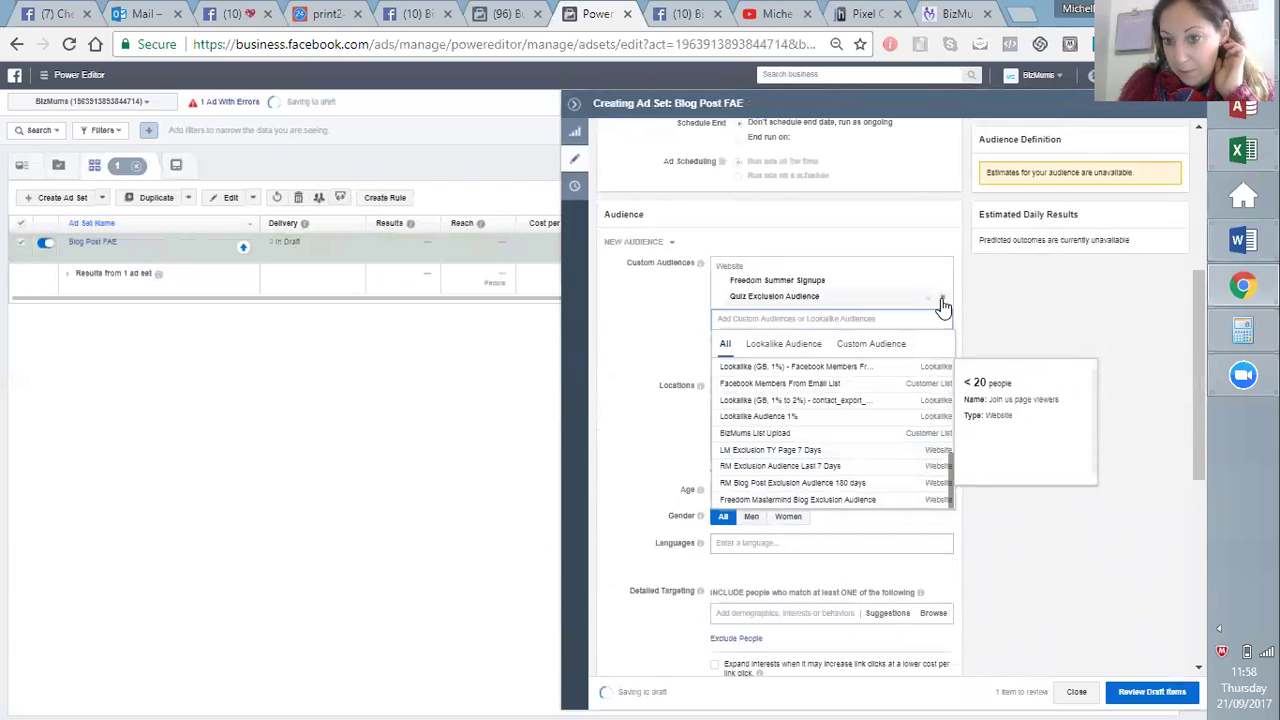
pyautogui.click(940, 302)
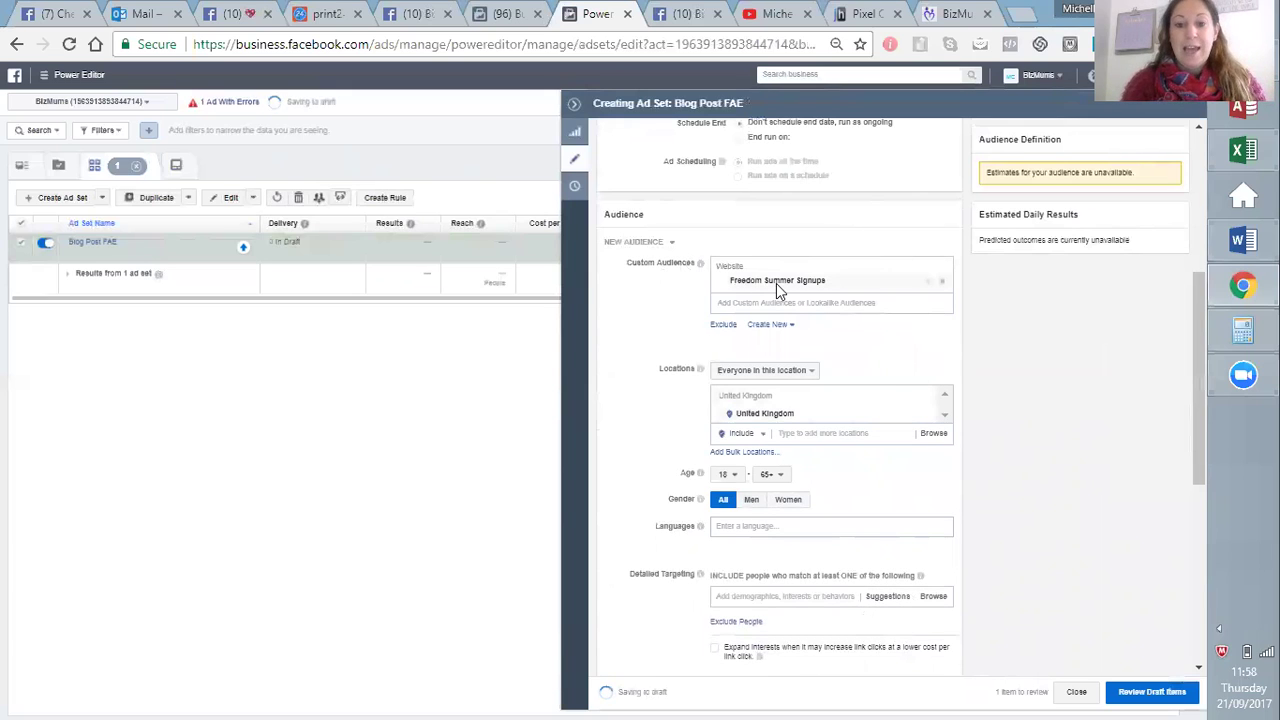
# Step: Exclude the Join us page viewers custom audience from the ad set's targeting
pyautogui.click(722, 326)
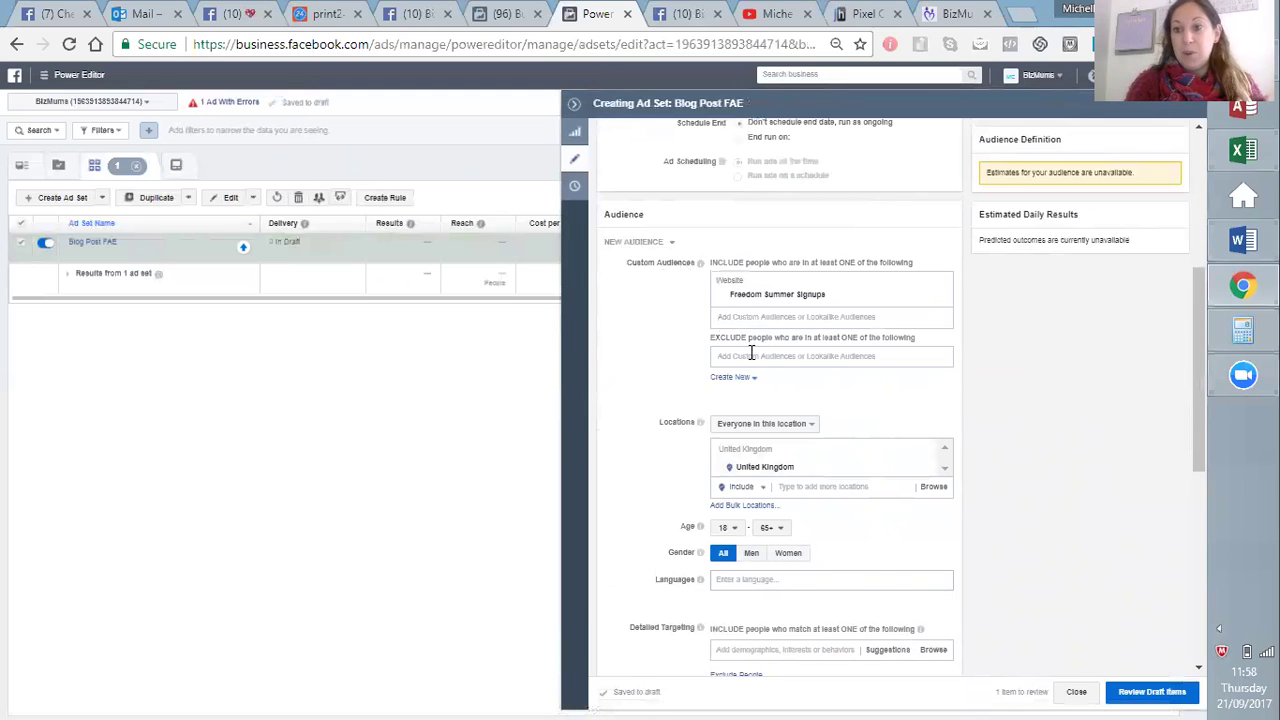
pyautogui.click(747, 357)
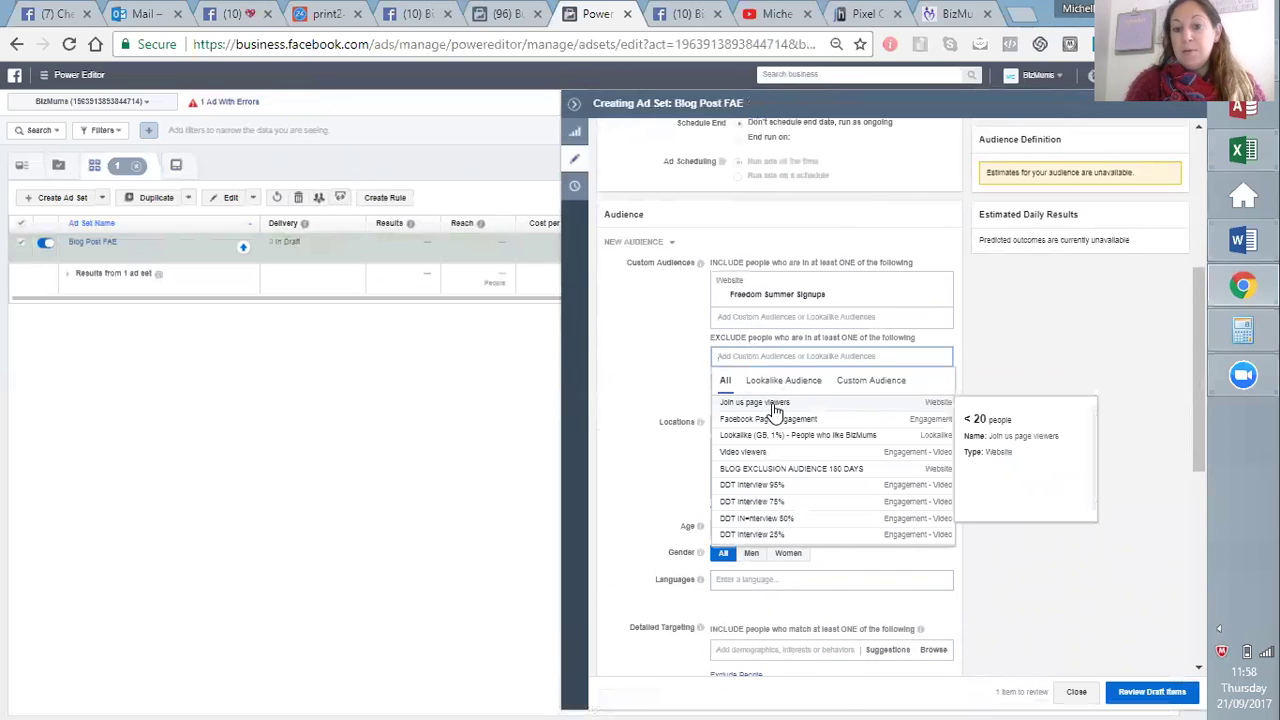
pyautogui.click(775, 410)
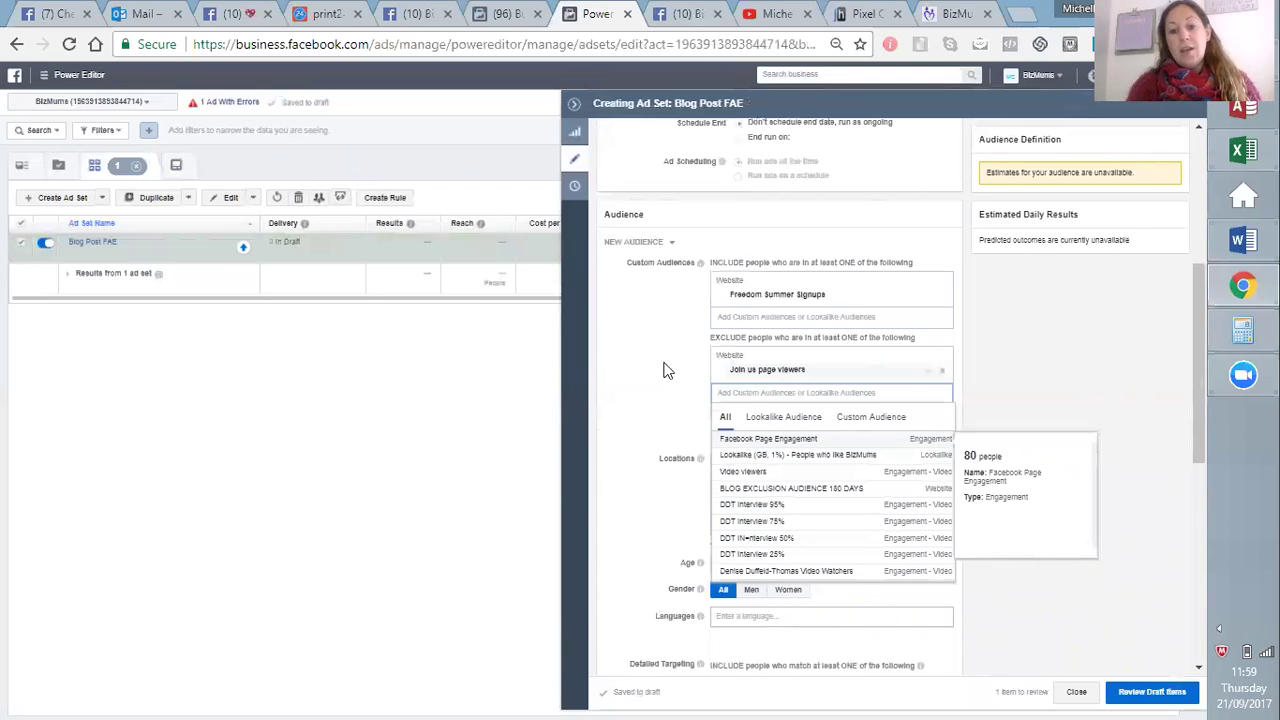
pyautogui.click(641, 382)
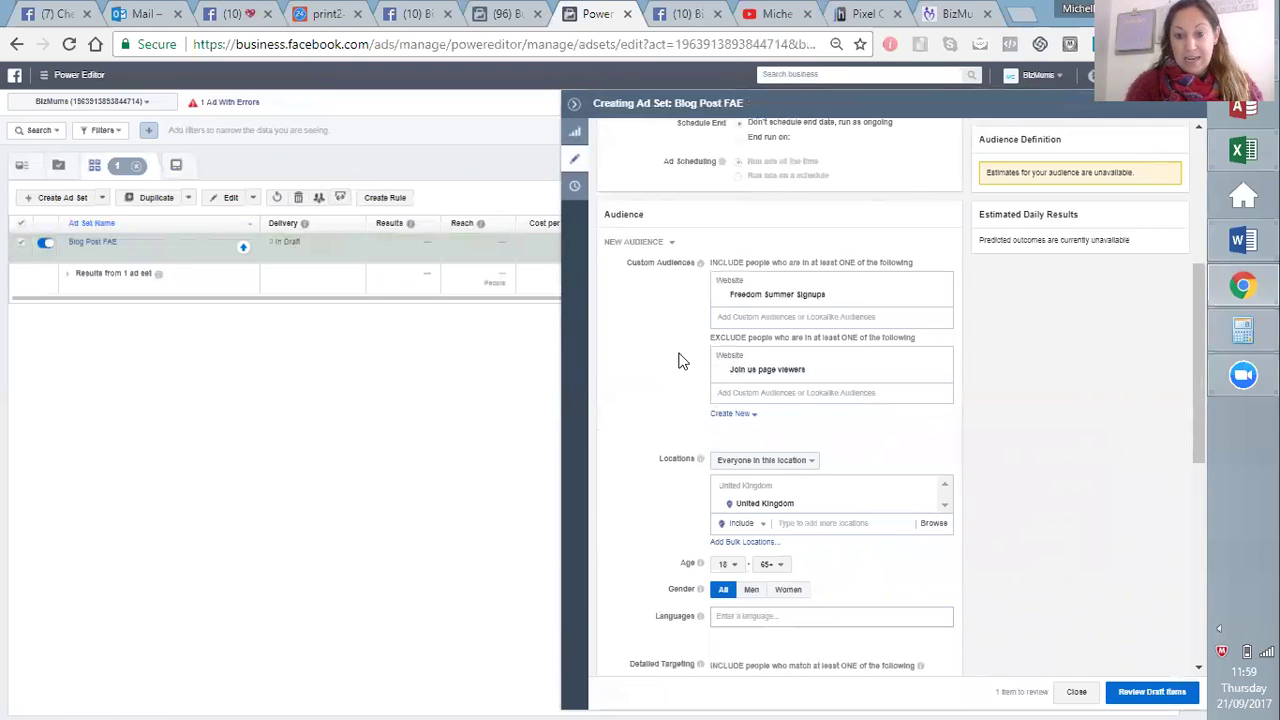
# Step: Add a Facebook Pages connection to the ad set that excludes people who like the BizMums page
pyautogui.moveTo(1198, 270); pyautogui.dragTo(1195, 324)
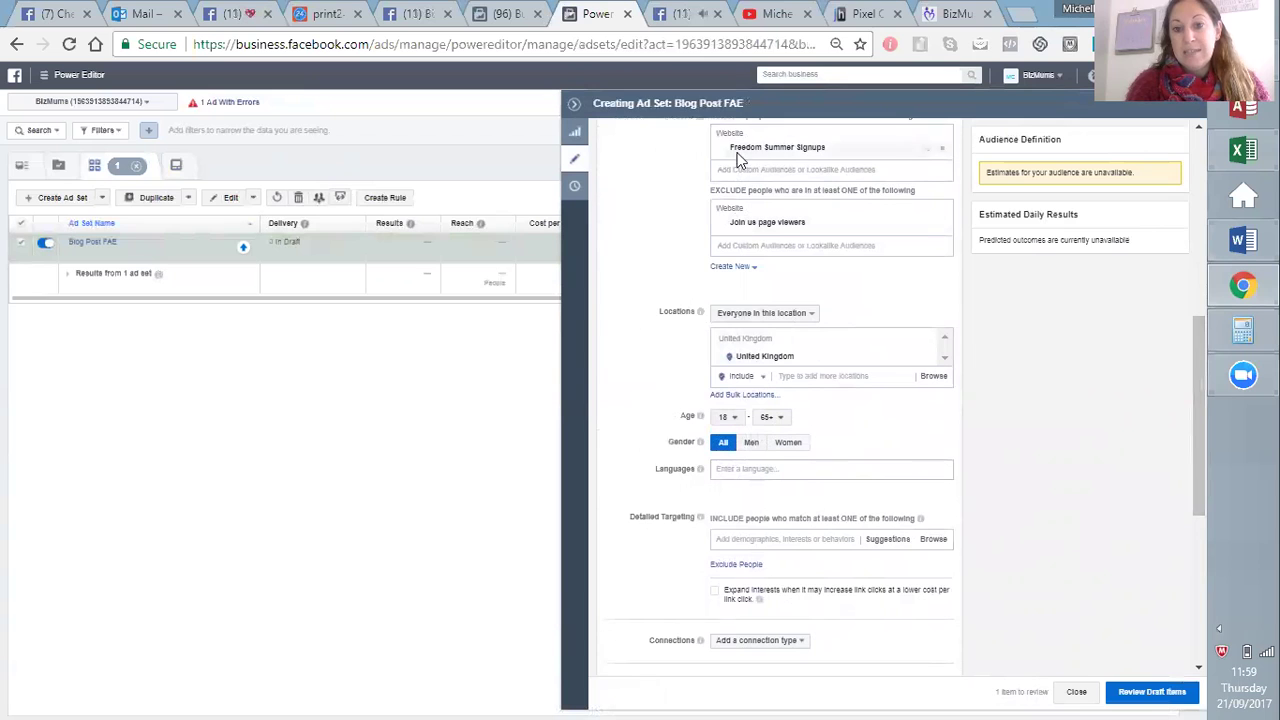
pyautogui.moveTo(1201, 326); pyautogui.dragTo(1160, 449)
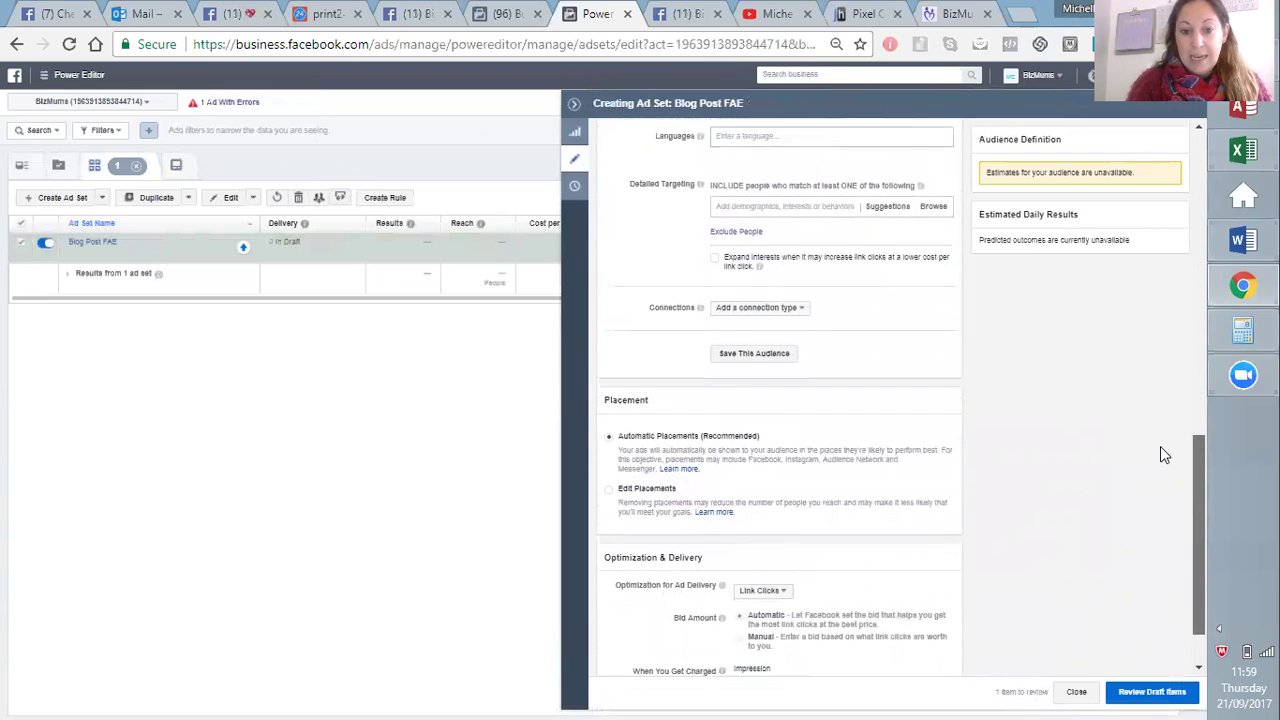
pyautogui.click(766, 310)
pyautogui.moveTo(778, 242)
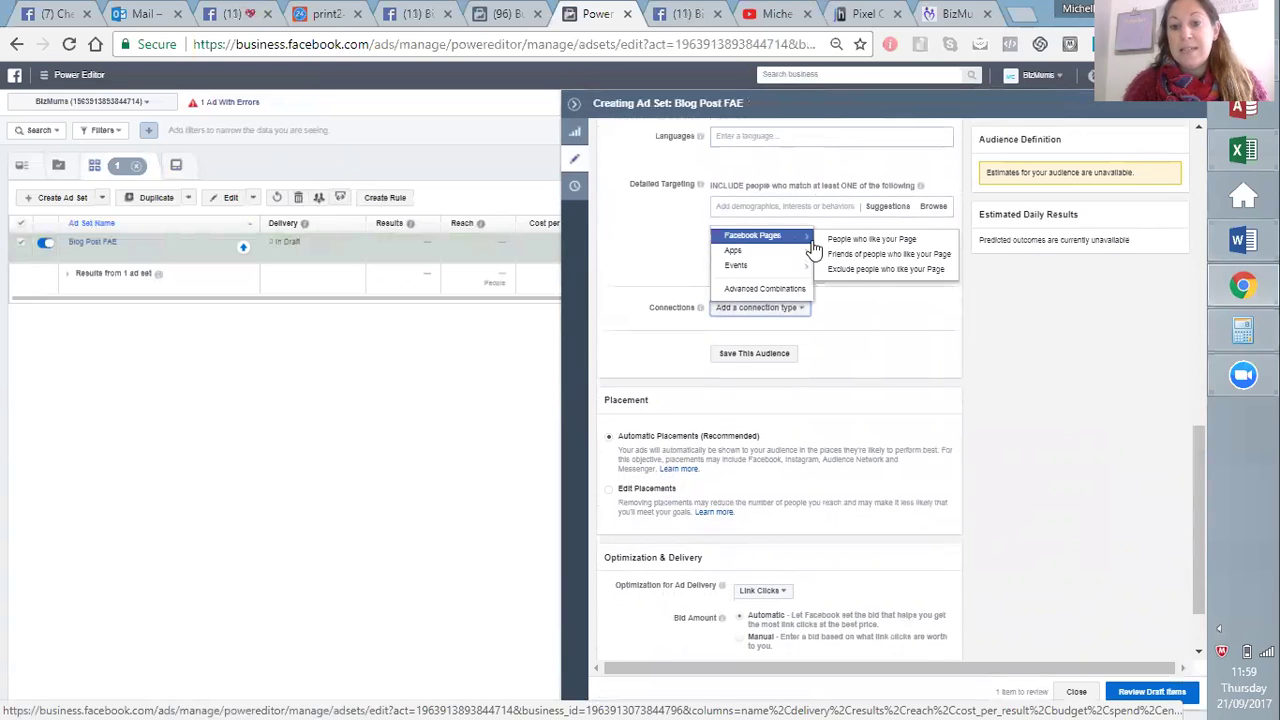
pyautogui.click(880, 269)
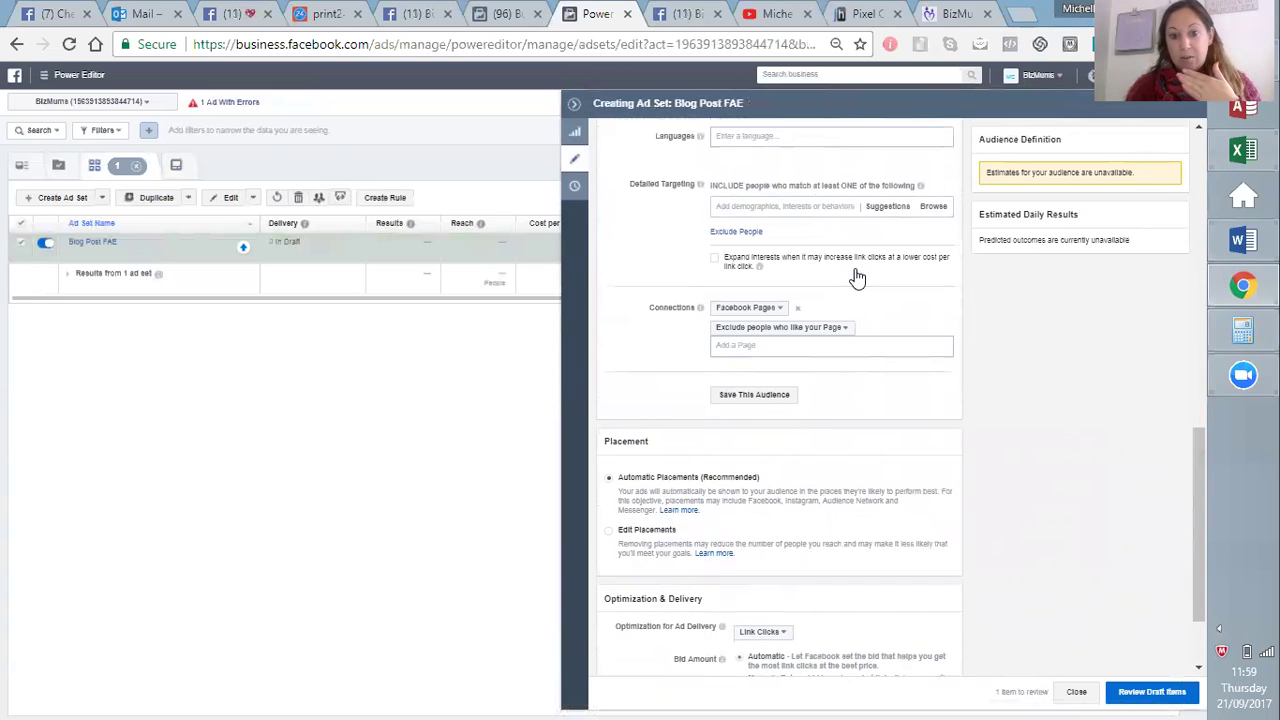
pyautogui.click(768, 348)
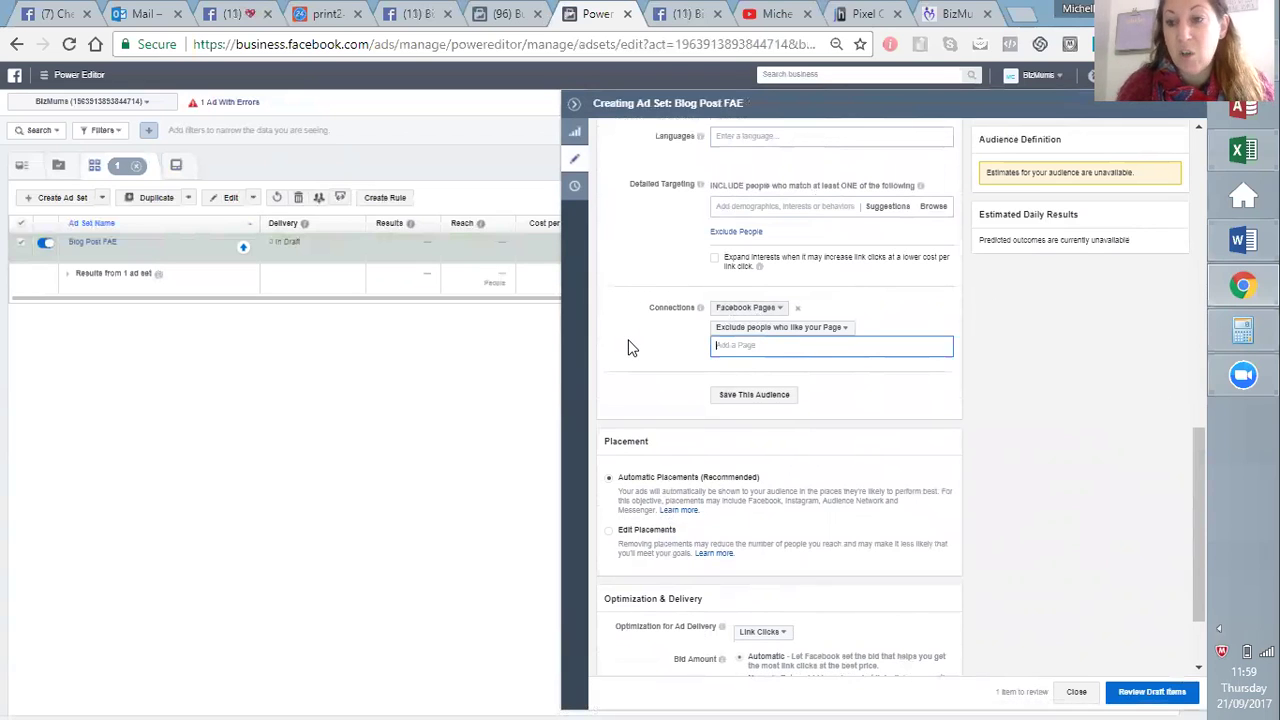
pyautogui.write('Biz')
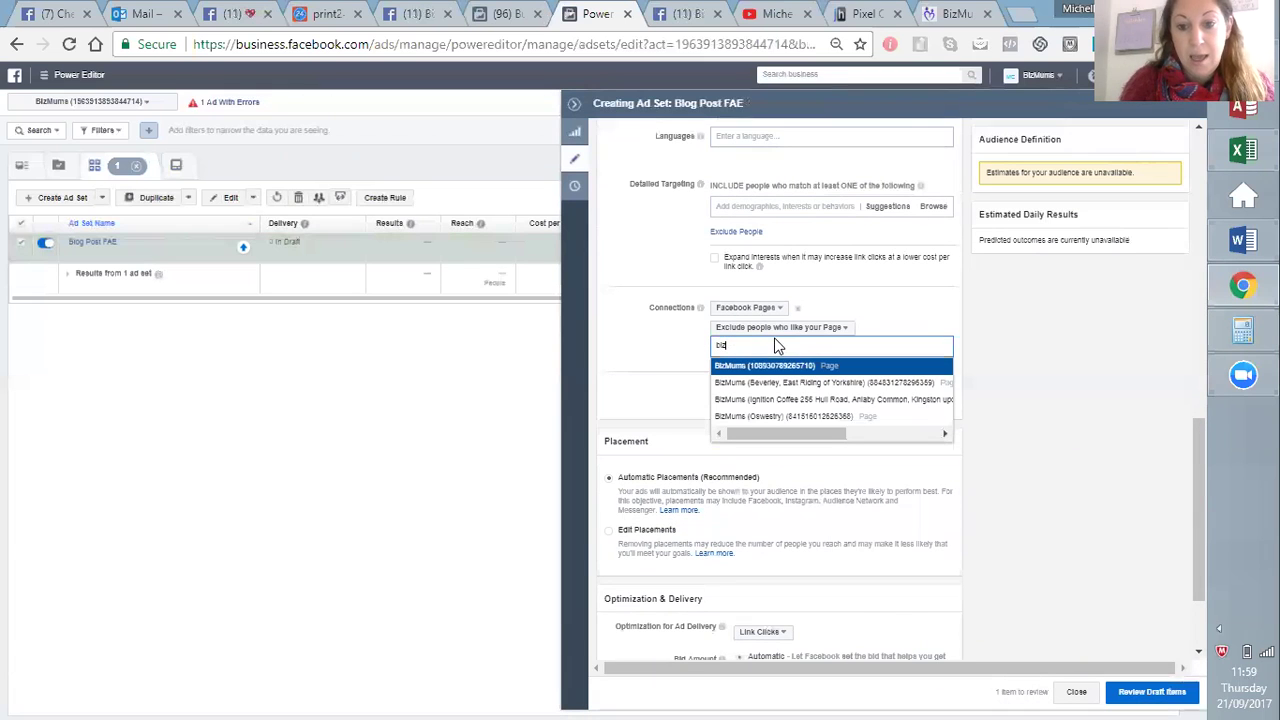
pyautogui.click(765, 366)
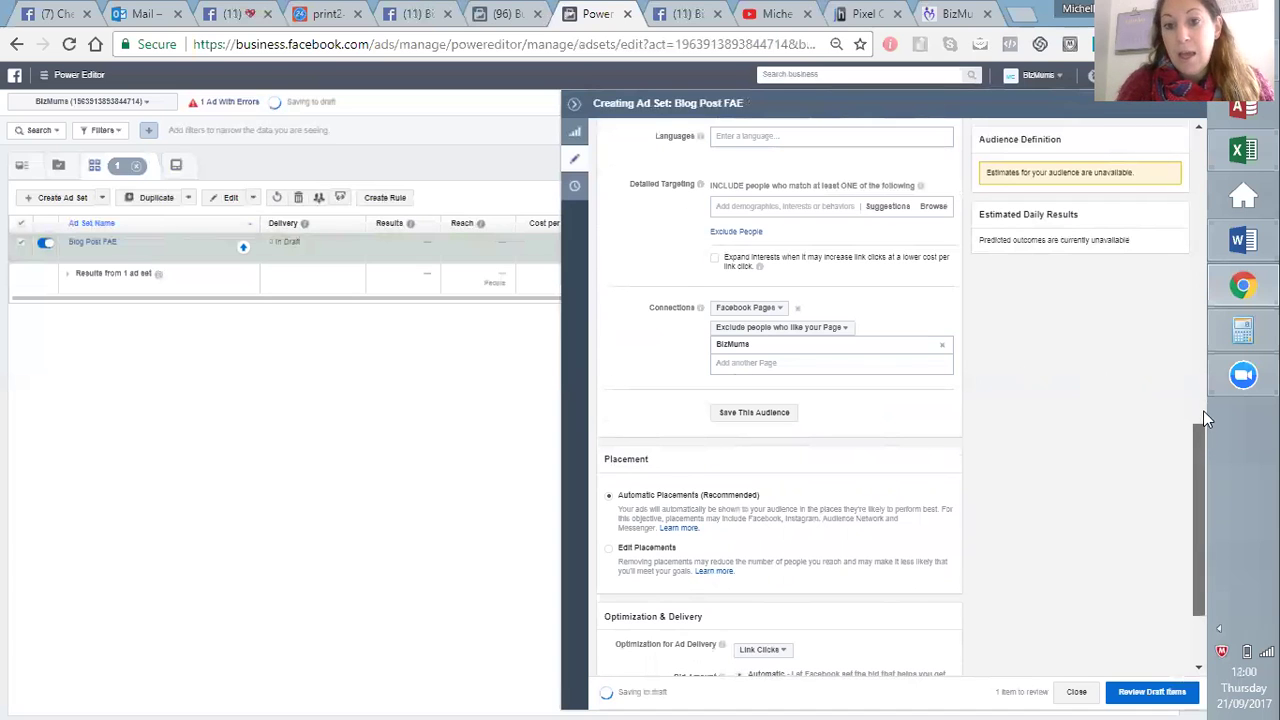
# Step: Remove Freedom Summer Signups from the ad set's included custom audiences
pyautogui.moveTo(1203, 410); pyautogui.dragTo(1194, 289)
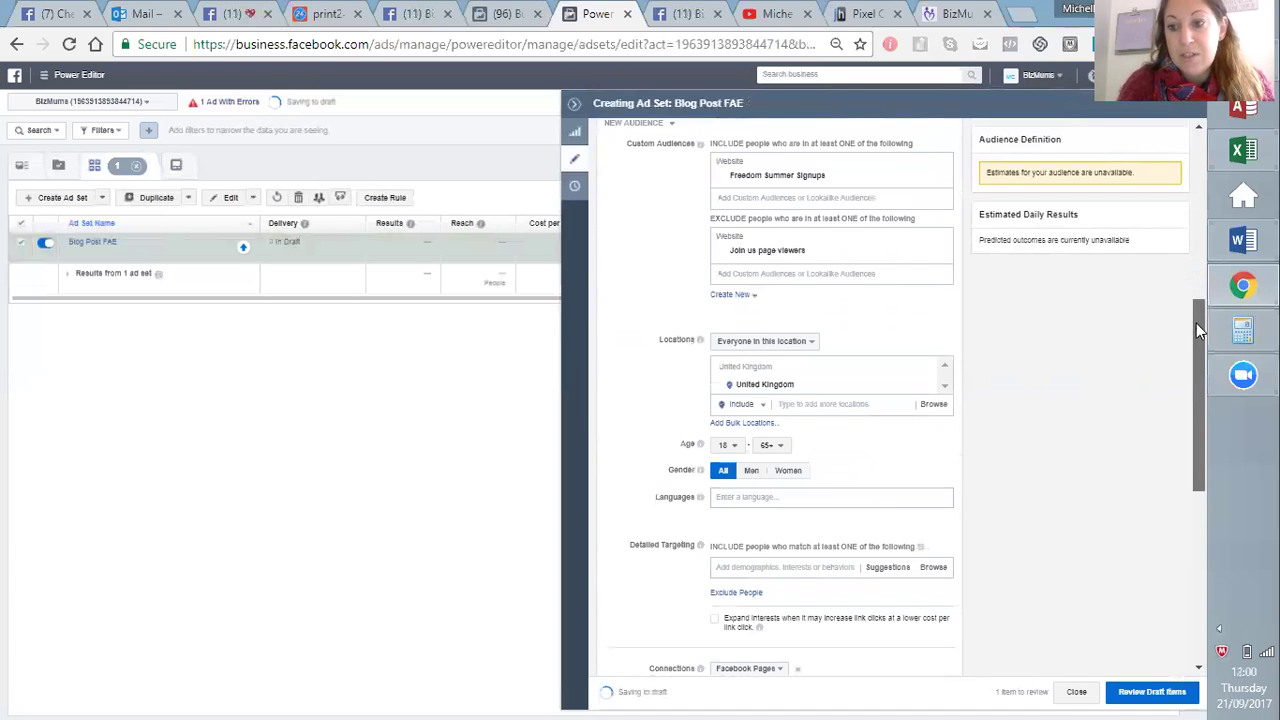
pyautogui.scroll(3, 1196, 323)
pyautogui.scroll(3, 1198, 274)
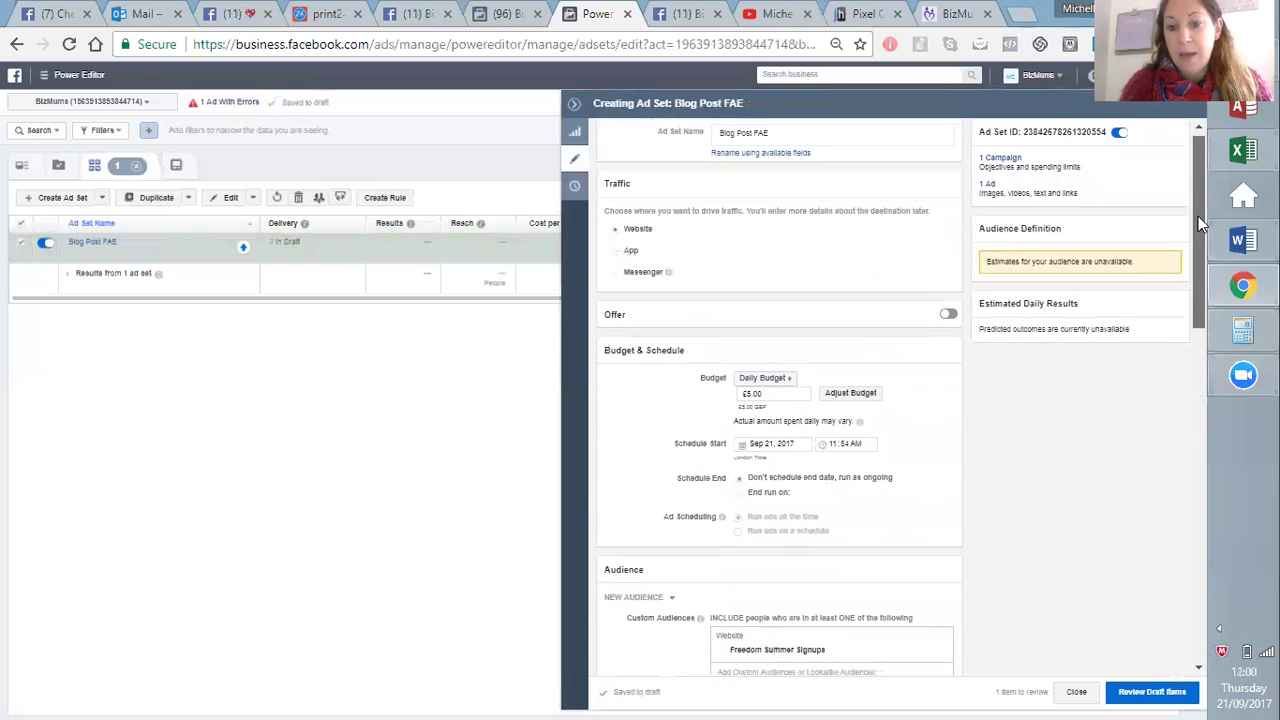
pyautogui.moveTo(1199, 160)
pyautogui.mouseDown()
pyautogui.moveTo(1198, 128)
pyautogui.moveTo(1191, 184)
pyautogui.mouseUp()
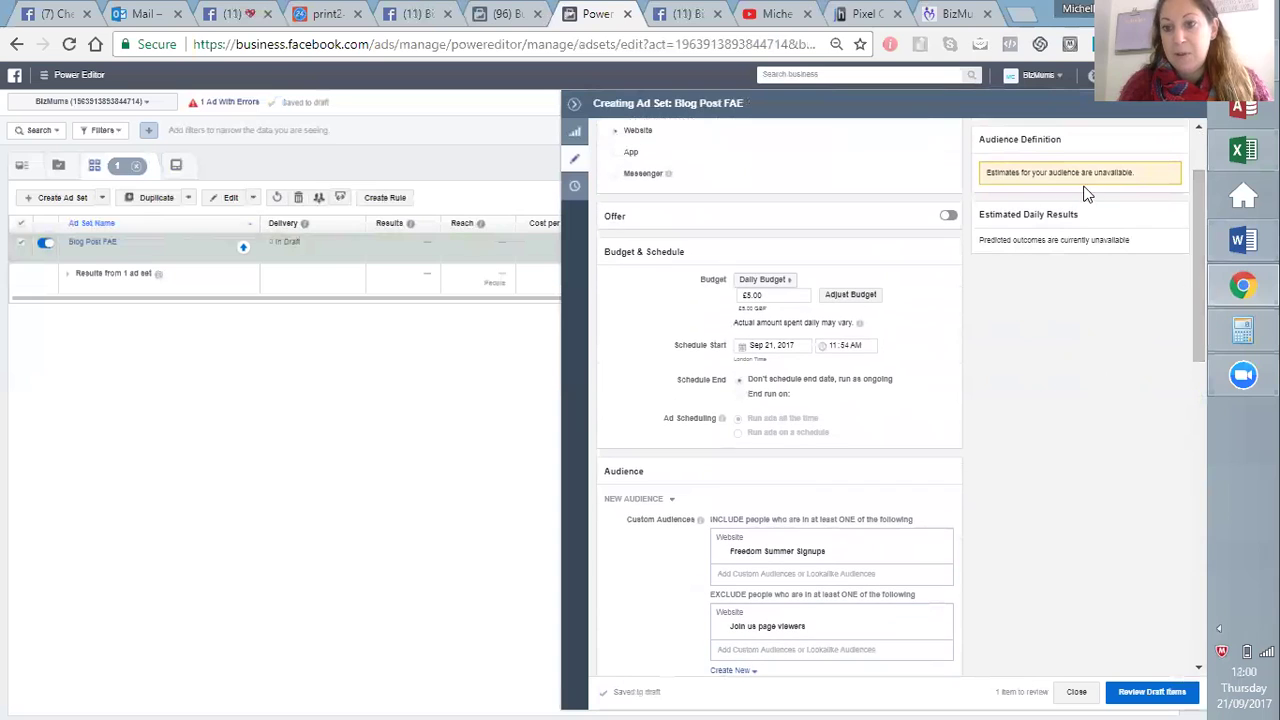
pyautogui.click(941, 553)
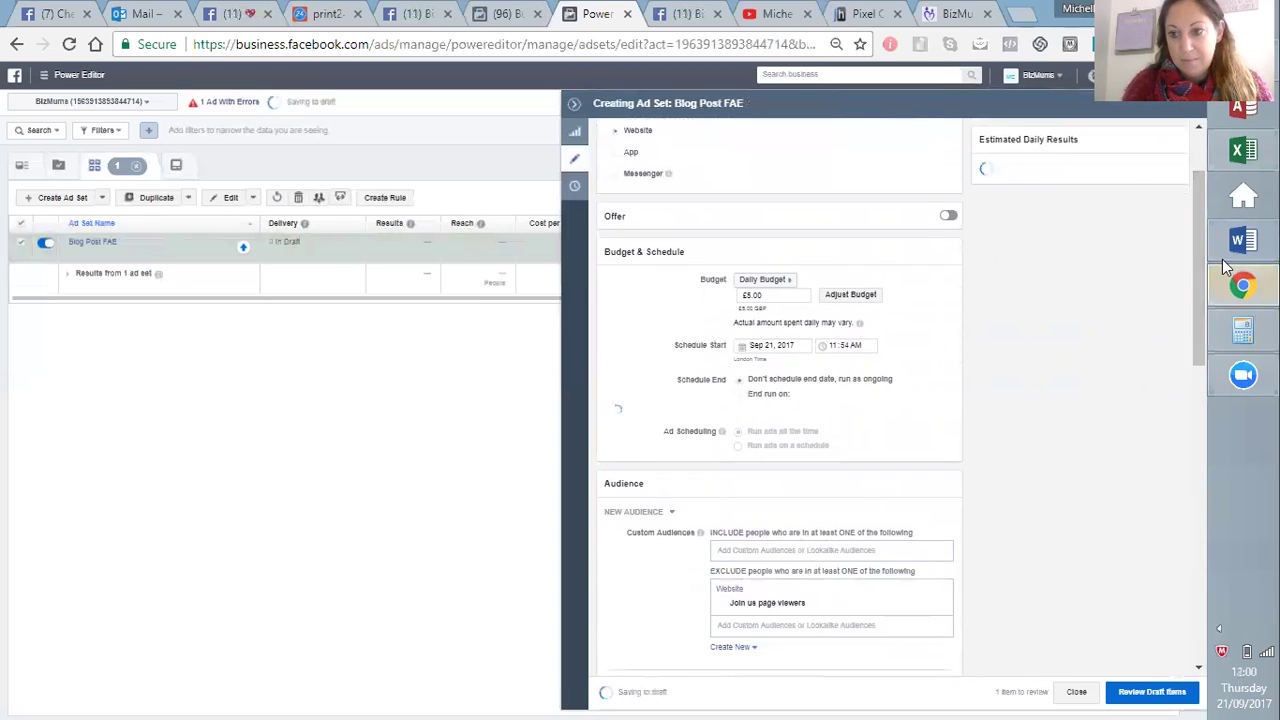
# Step: Include the lookalike audience Lookalike (GB, 1% to 2%) - contact_export_061617_0005 in the ad set's targeting
pyautogui.moveTo(1198, 258); pyautogui.dragTo(1197, 276)
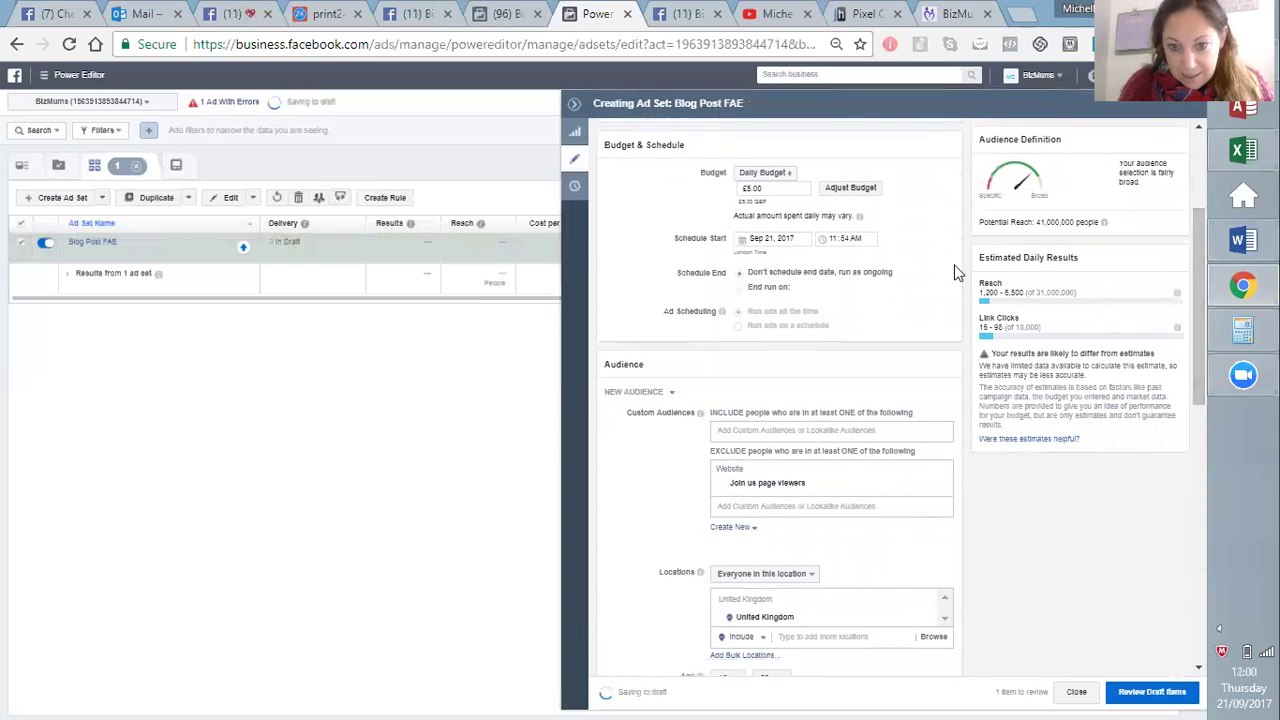
pyautogui.click(845, 426)
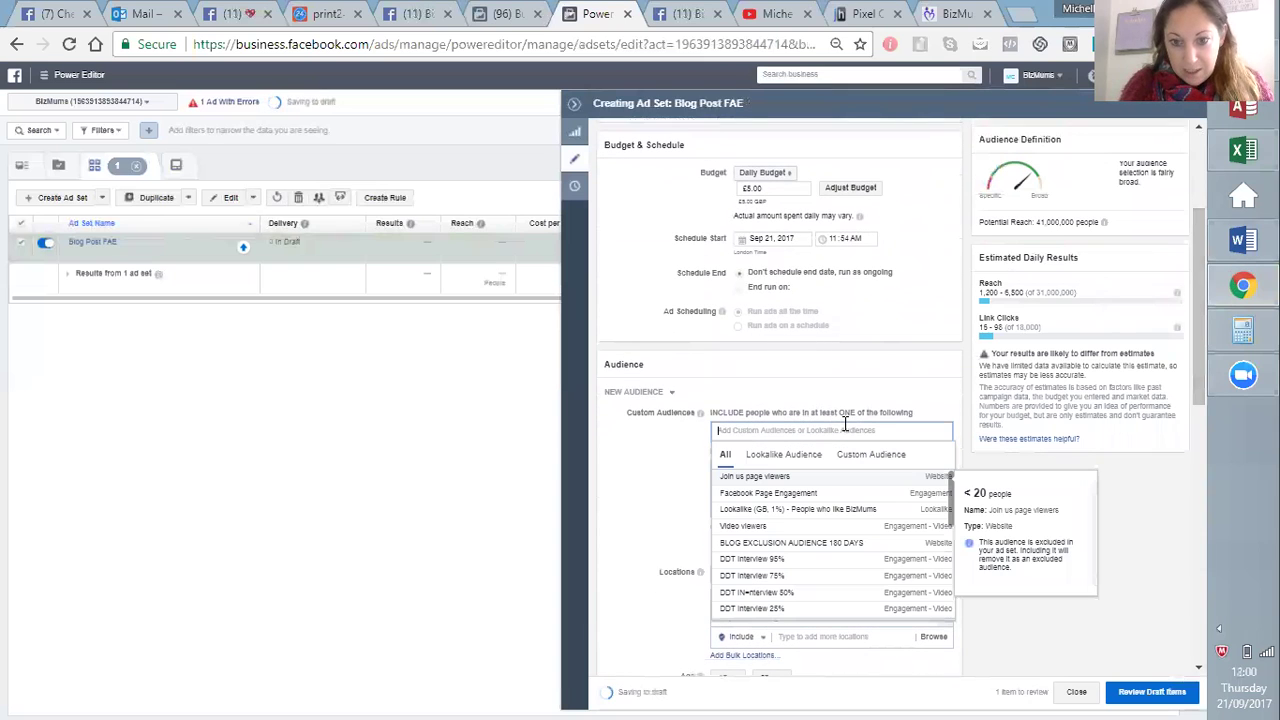
pyautogui.click(952, 510)
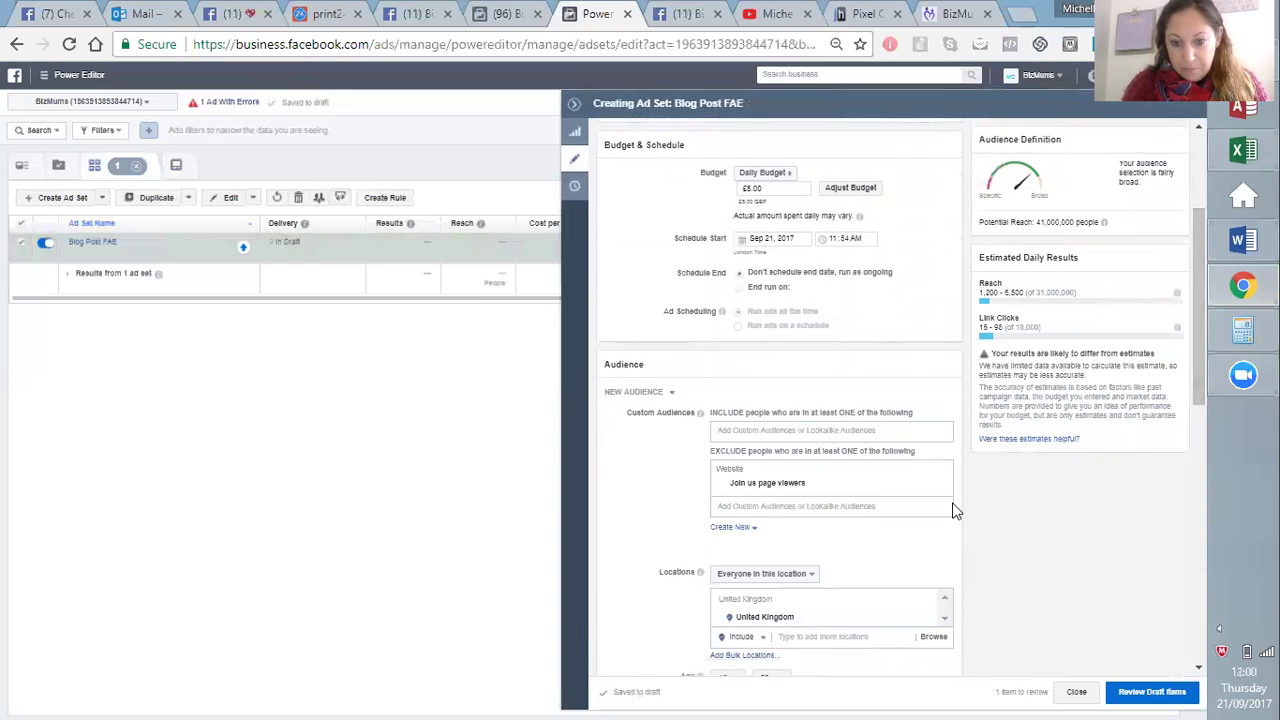
pyautogui.click(880, 431)
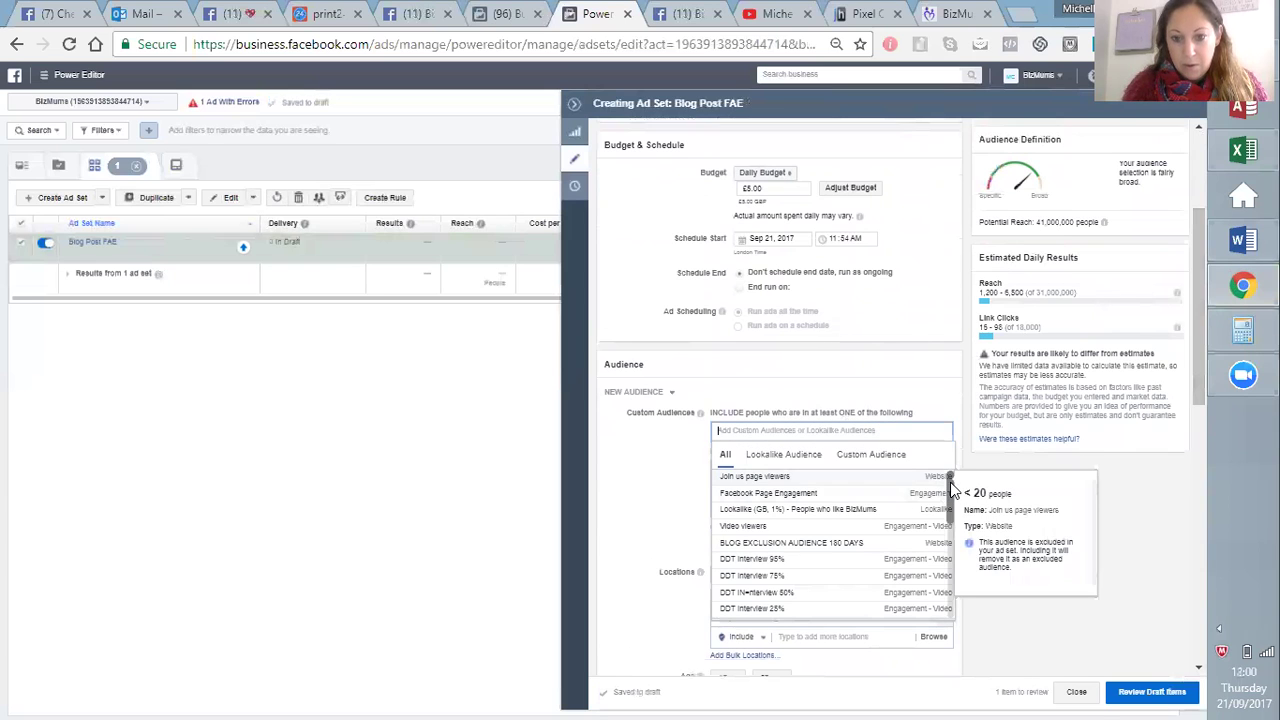
pyautogui.scroll(-5, 952, 490)
pyautogui.scroll(-4, 941, 530)
pyautogui.scroll(-3, 932, 551)
pyautogui.scroll(-2, 932, 567)
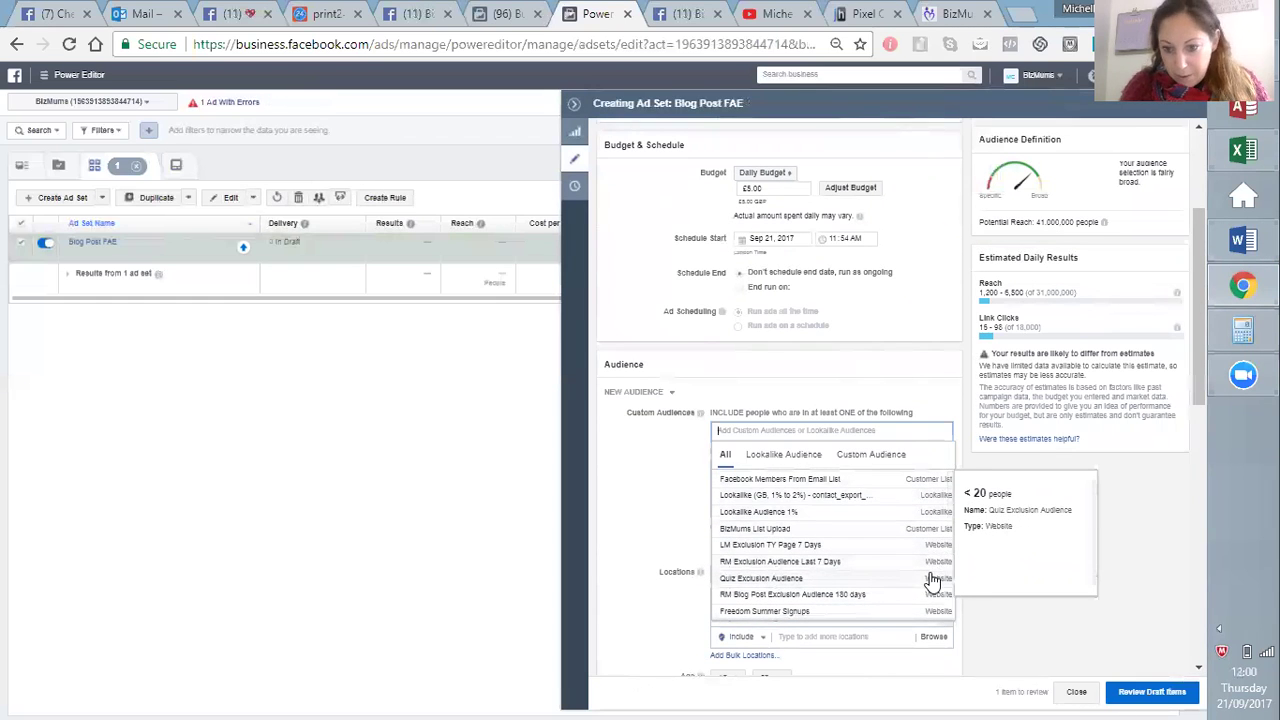
pyautogui.click(800, 497)
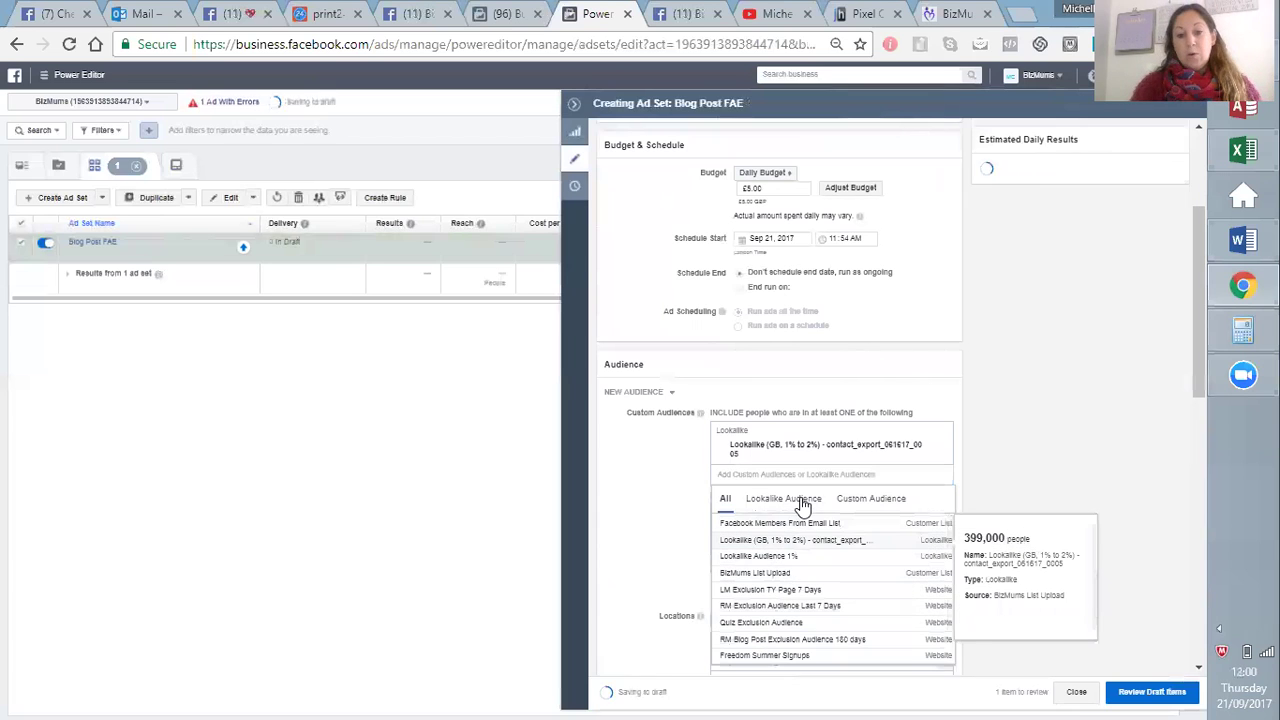
pyautogui.click(642, 464)
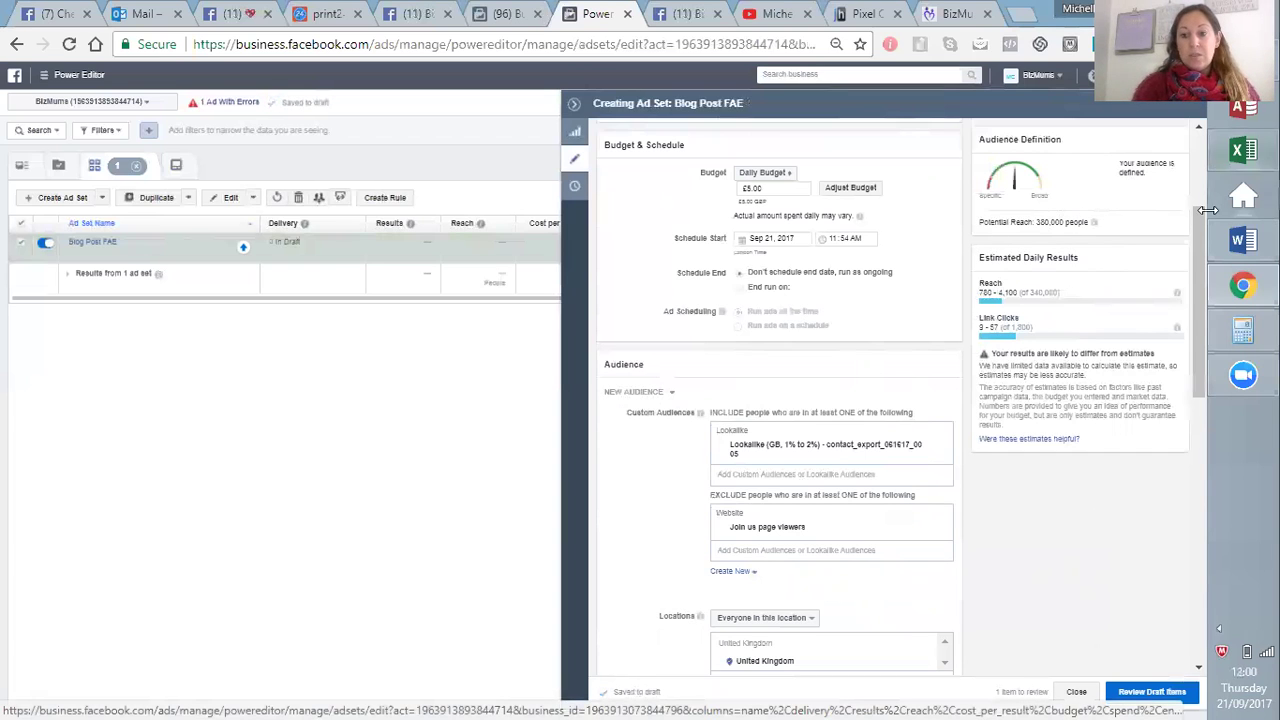
# Step: Switch the ad set to edited placements and remove the Instagram, Audience Network and Messenger platforms
pyautogui.moveTo(1201, 217); pyautogui.dragTo(1200, 508)
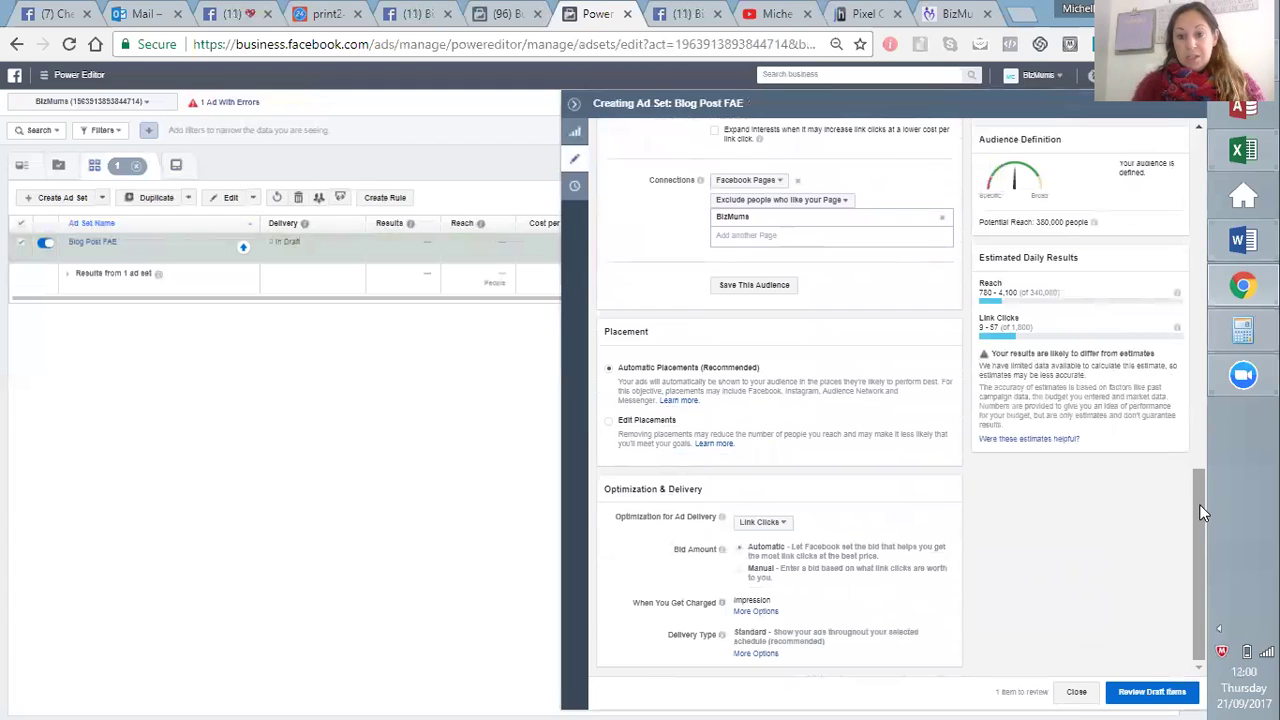
pyautogui.click(610, 424)
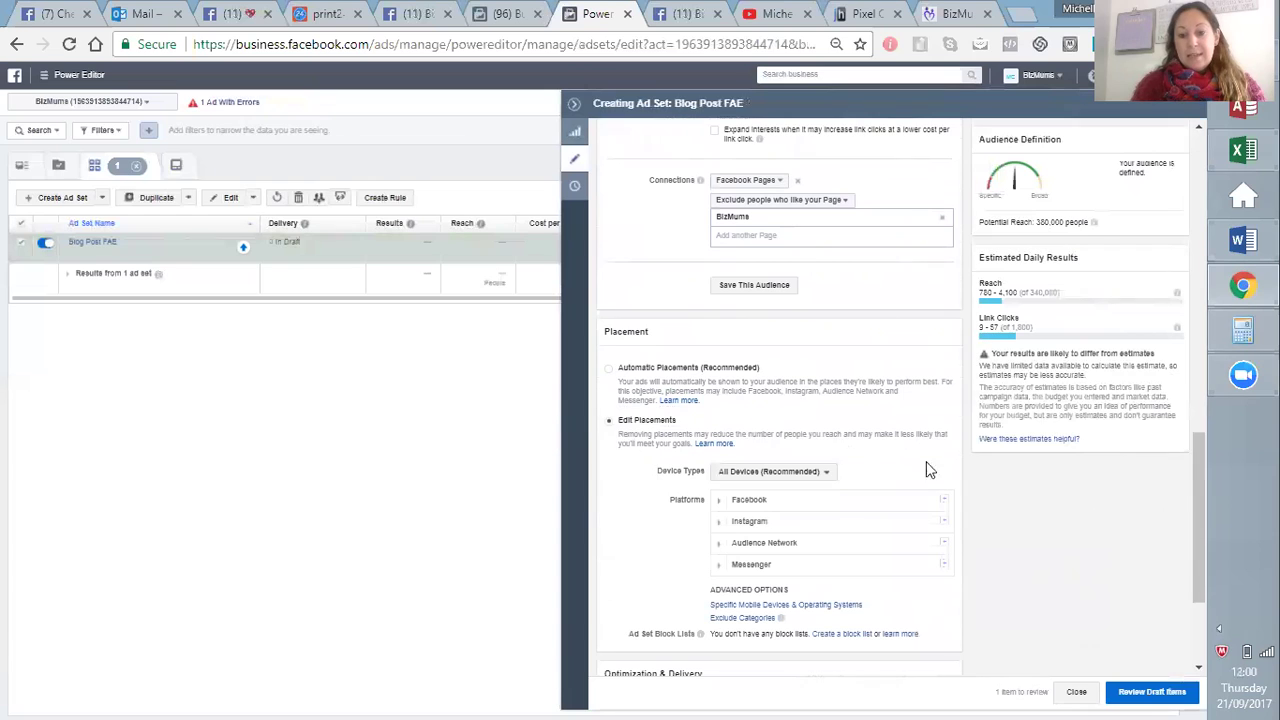
pyautogui.rightClick(963, 566)
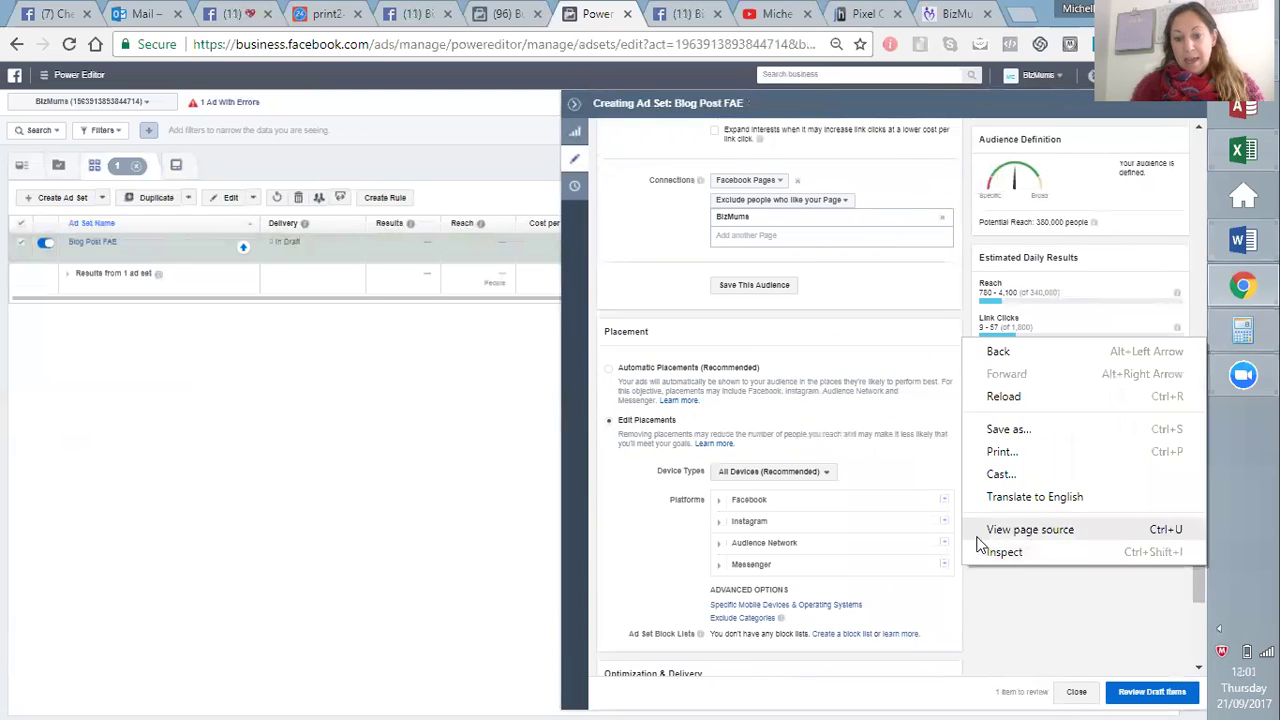
pyautogui.click(860, 543)
pyautogui.moveTo(950, 530)
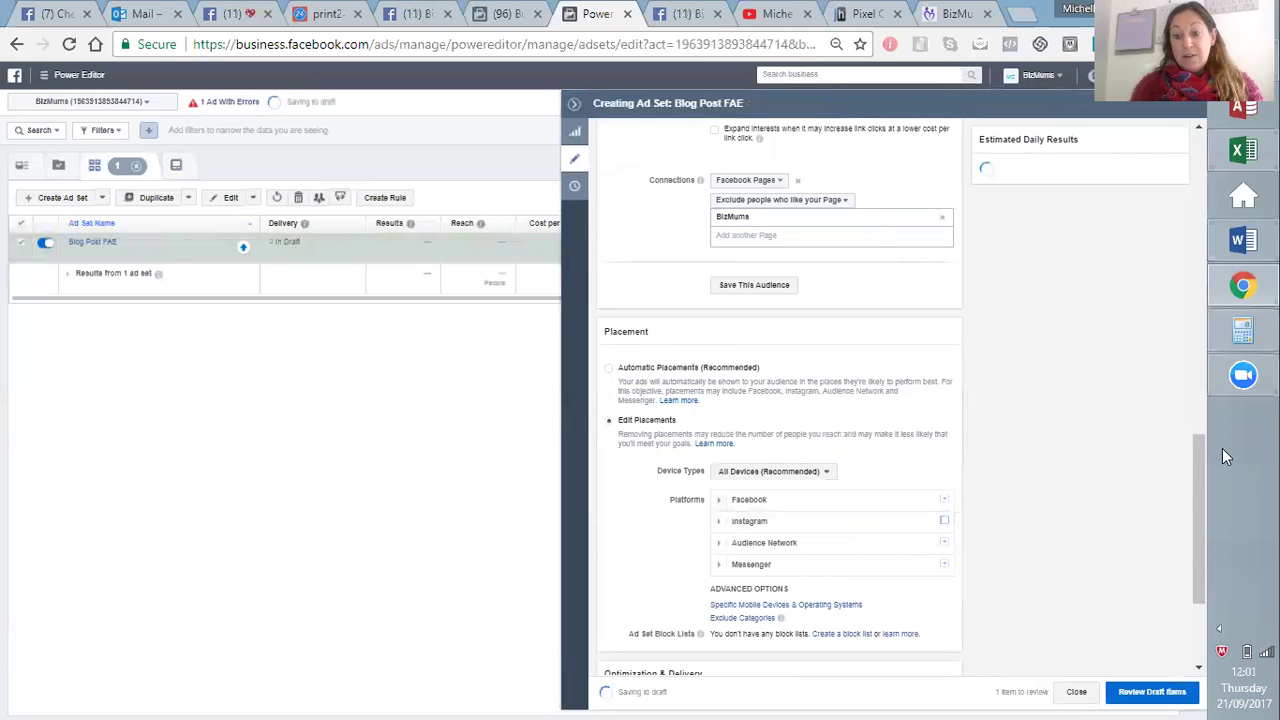
pyautogui.moveTo(1201, 444); pyautogui.dragTo(1192, 473)
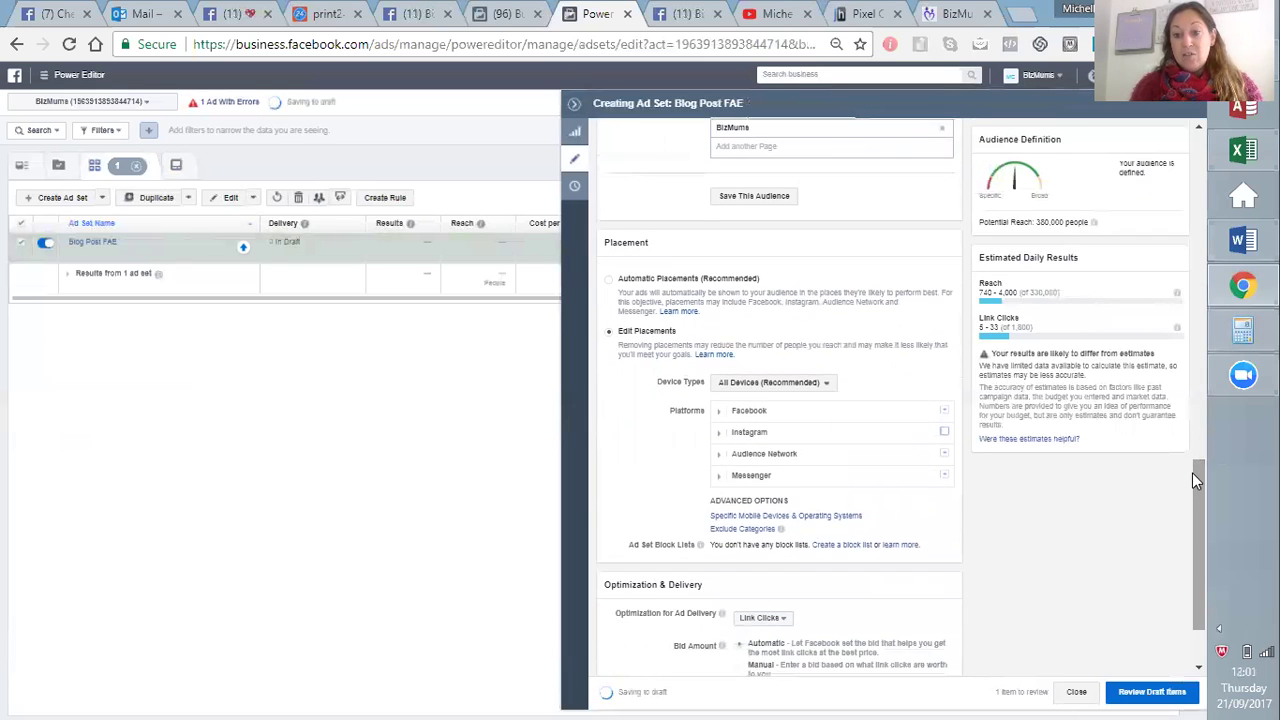
pyautogui.click(945, 456)
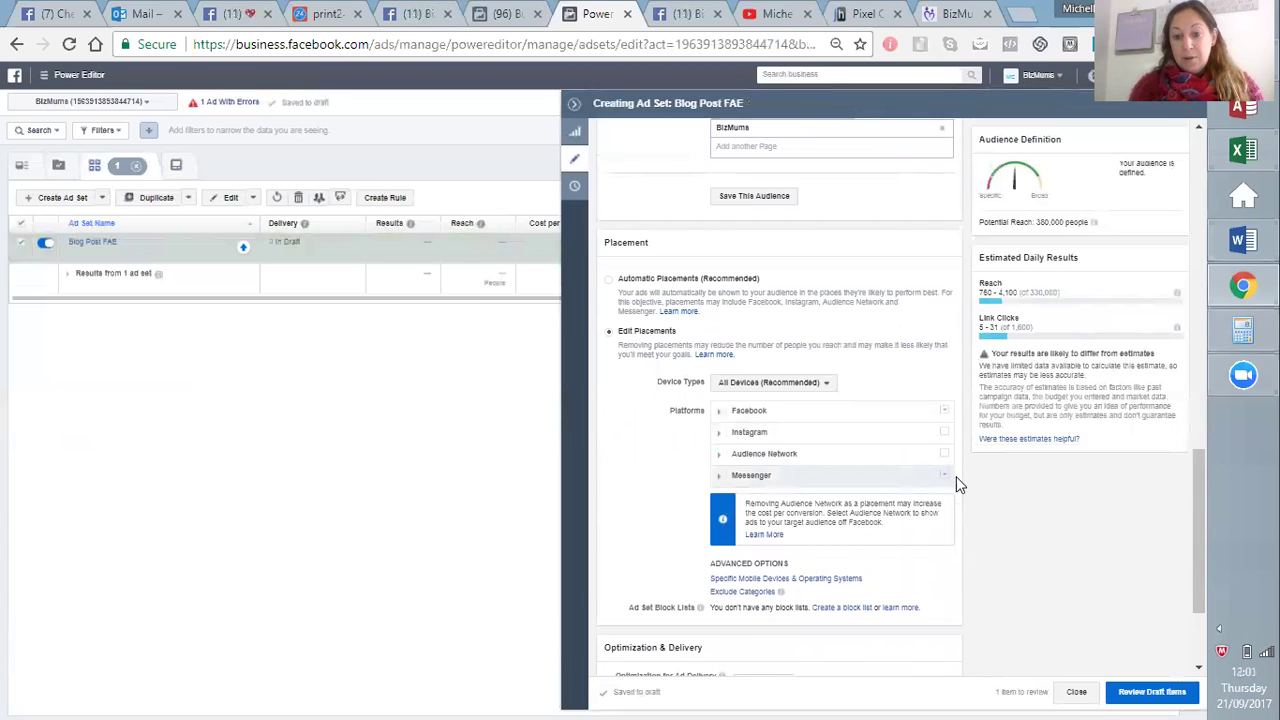
pyautogui.click(945, 476)
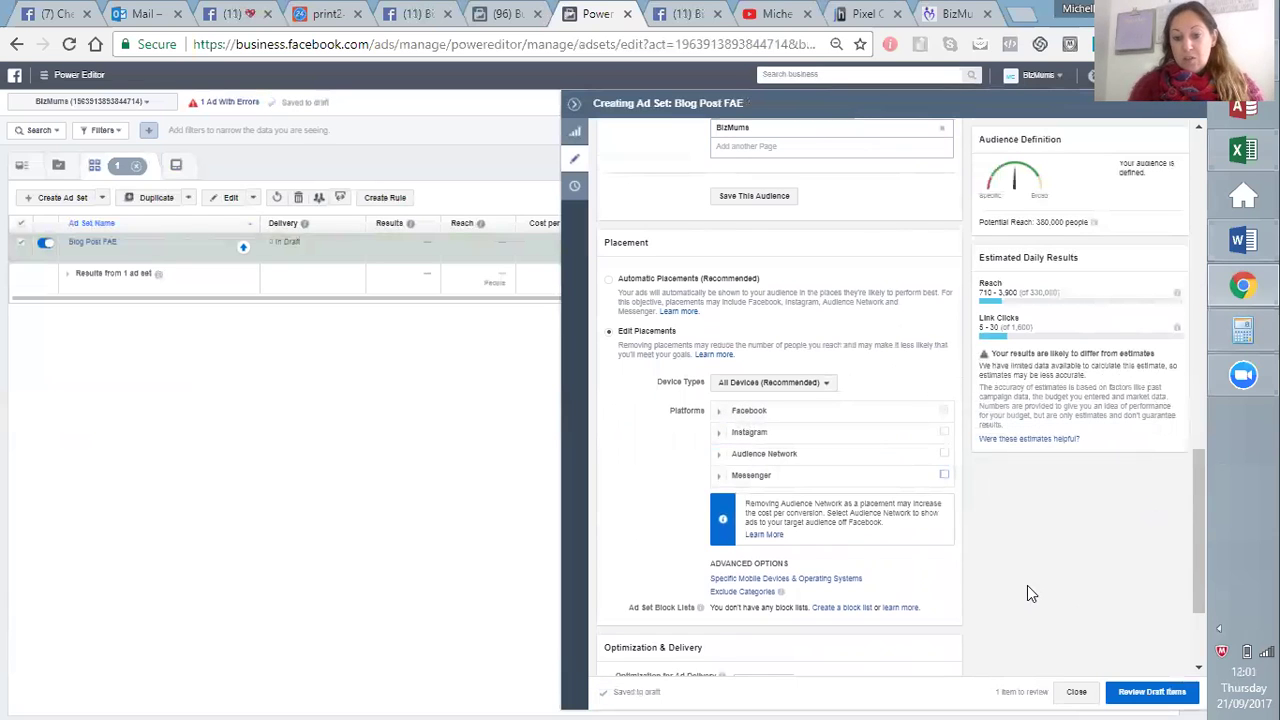
# Step: Check the ad delivery optimization options and estimated daily results, and confirm the ad set's draft changes
pyautogui.moveTo(1199, 501); pyautogui.dragTo(1190, 576)
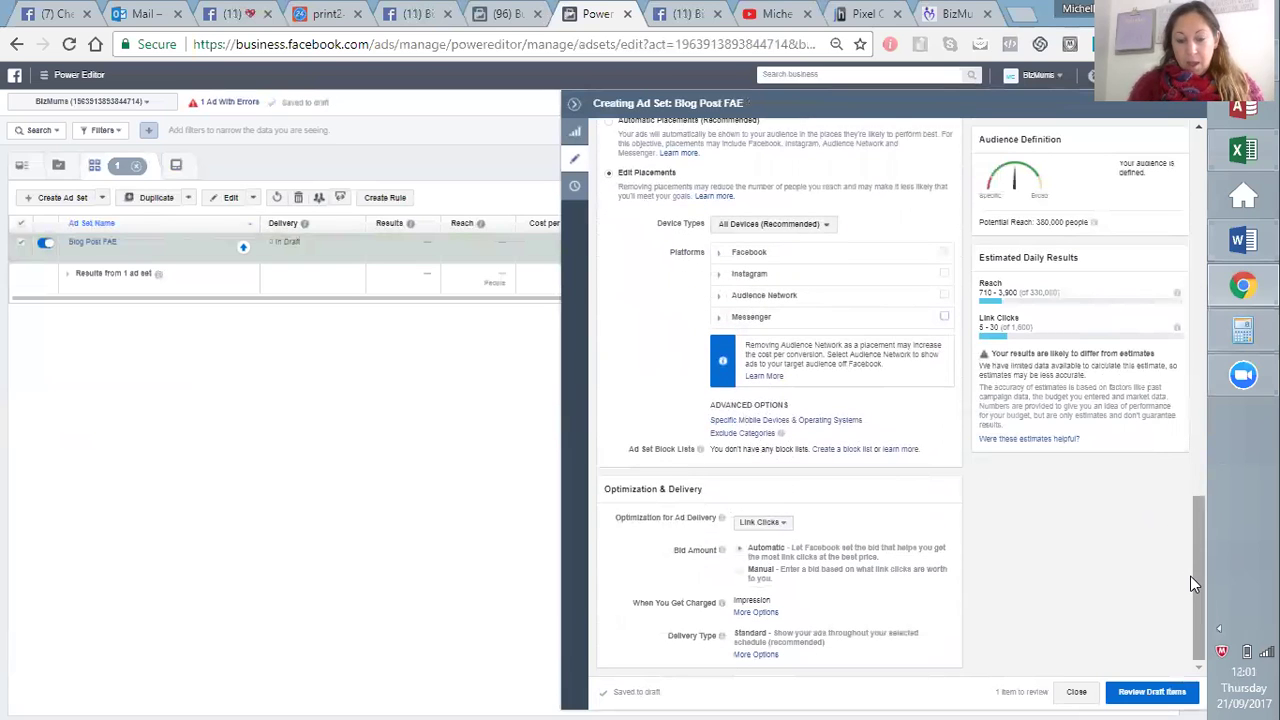
pyautogui.click(757, 524)
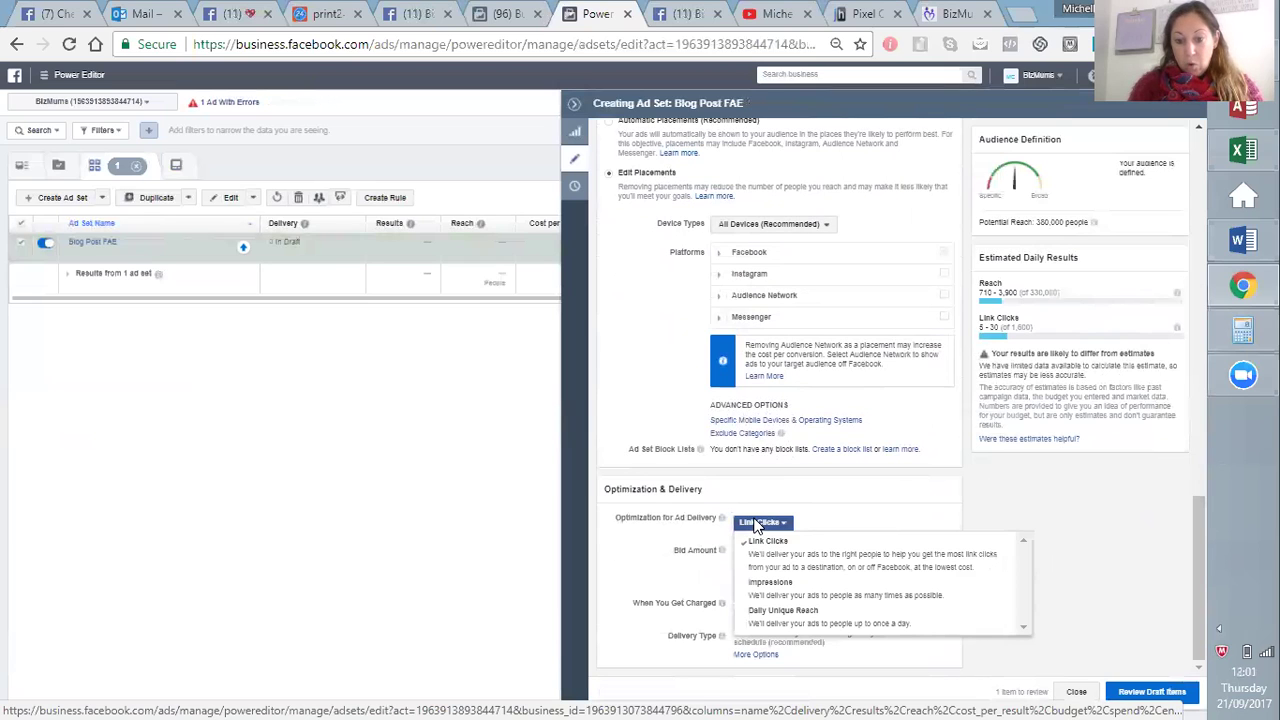
pyautogui.click(757, 524)
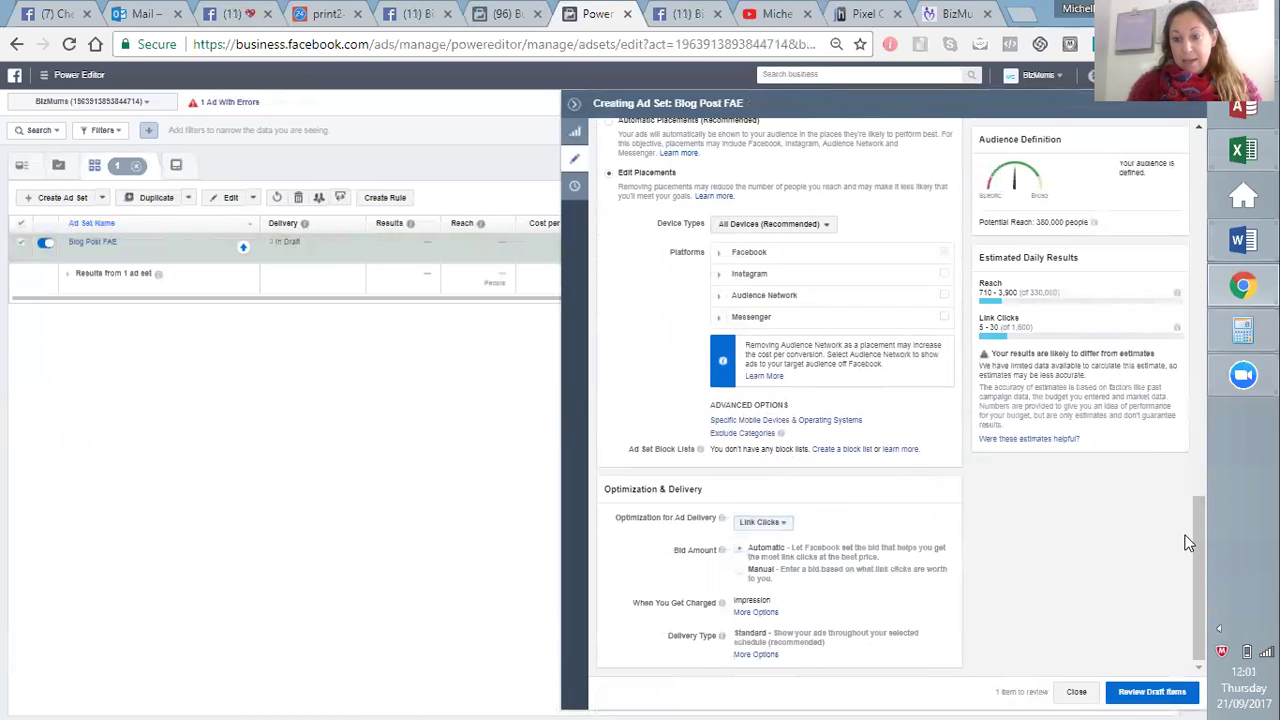
pyautogui.moveTo(1198, 548)
pyautogui.mouseDown()
pyautogui.moveTo(1198, 535)
pyautogui.moveTo(1198, 550)
pyautogui.mouseUp()
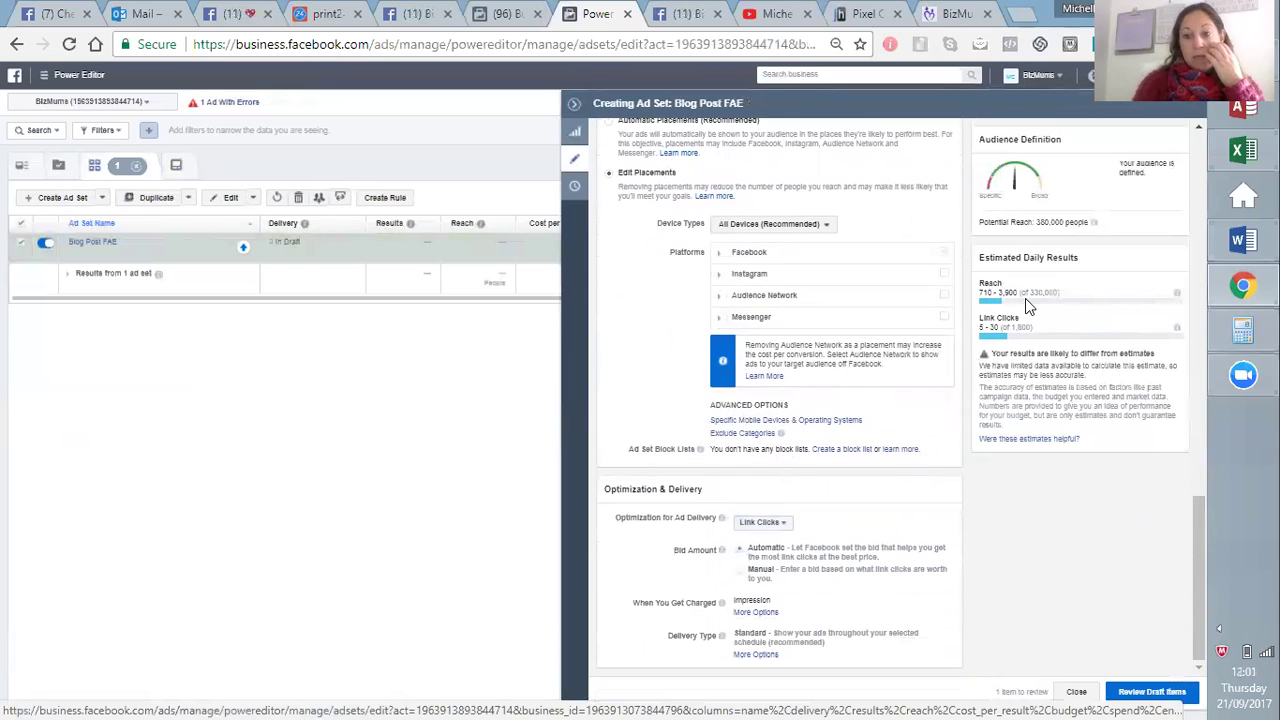
pyautogui.moveTo(1001, 334)
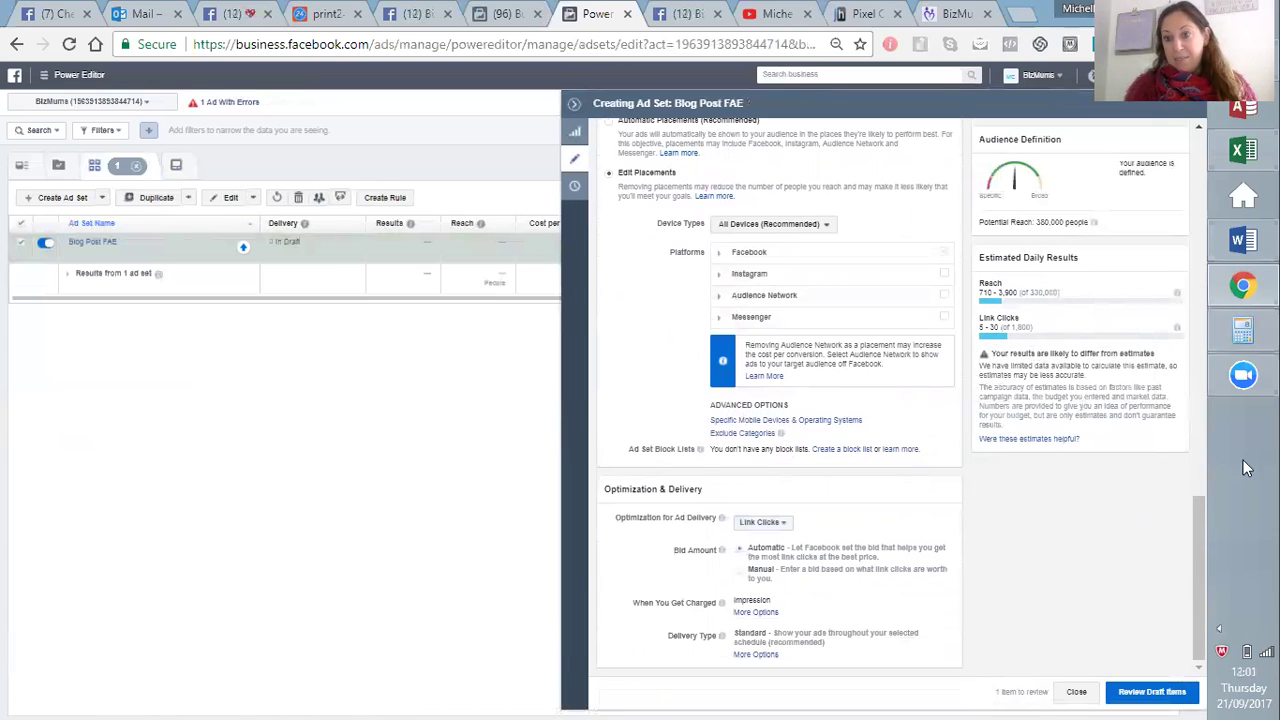
pyautogui.click(1127, 694)
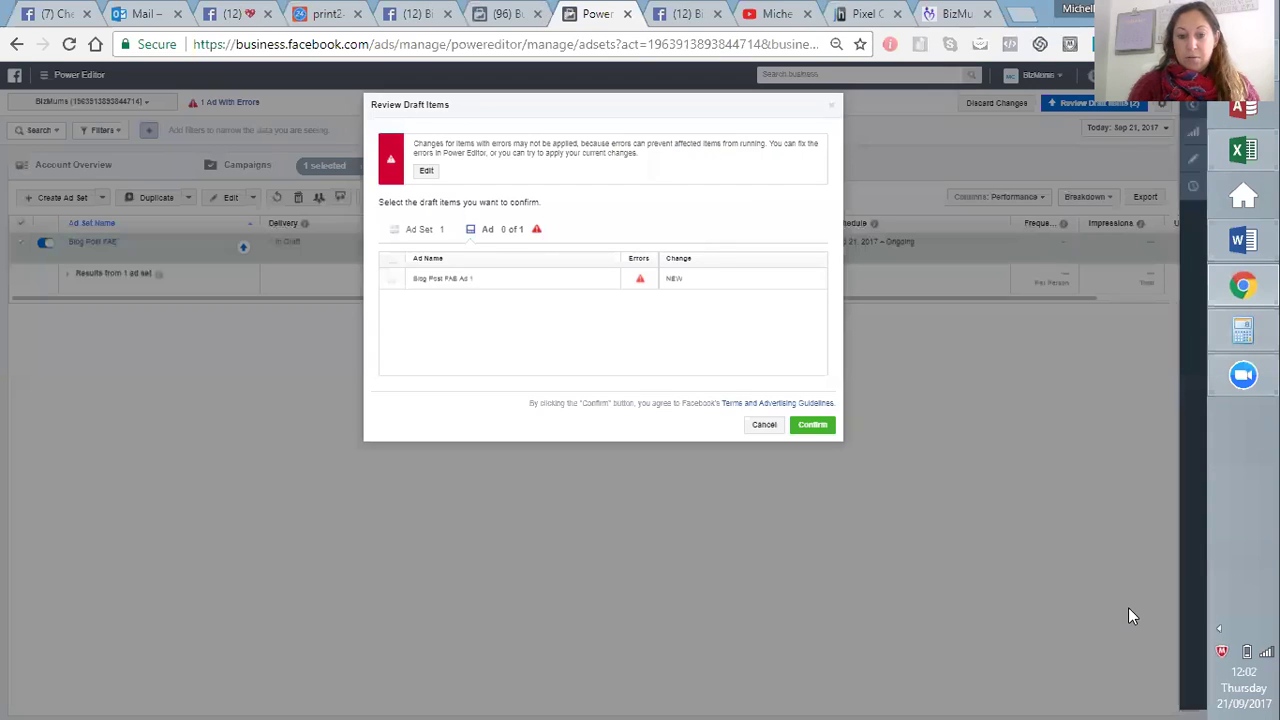
pyautogui.click(806, 426)
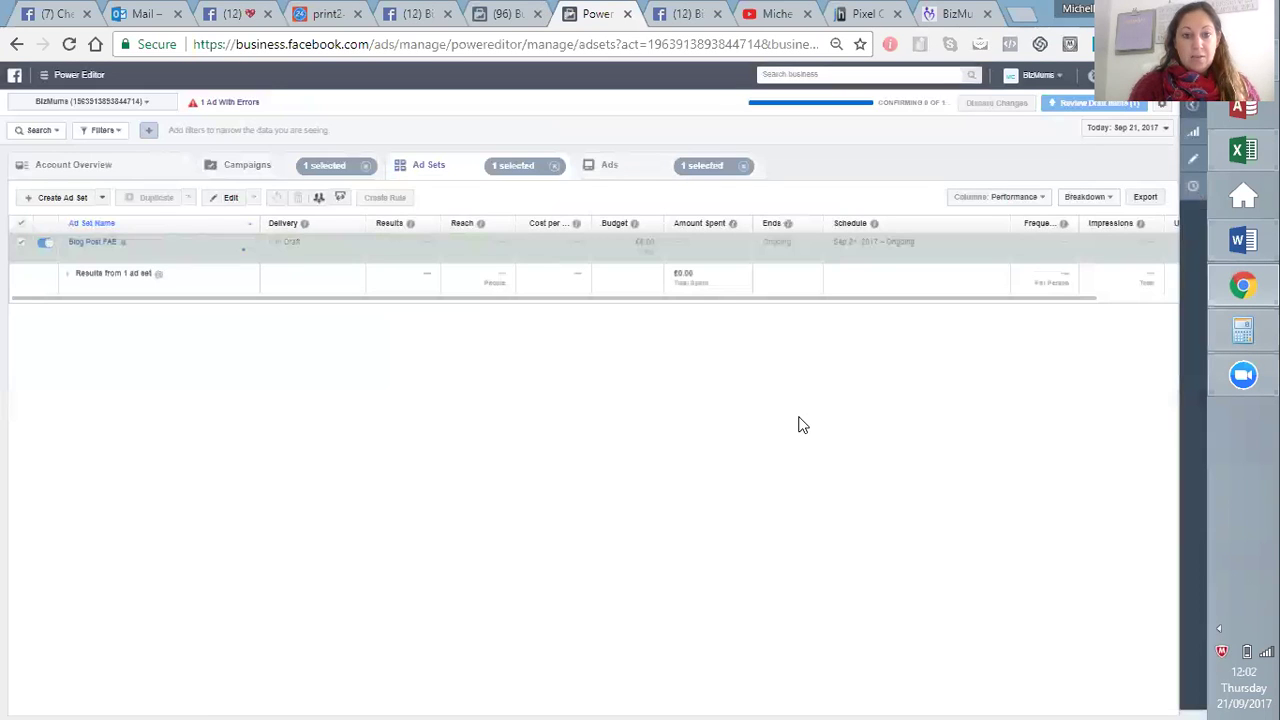
# Step: Open the Blog Post FAE Ad 1 ad for editing and go to its image and destination settings
pyautogui.click(620, 172)
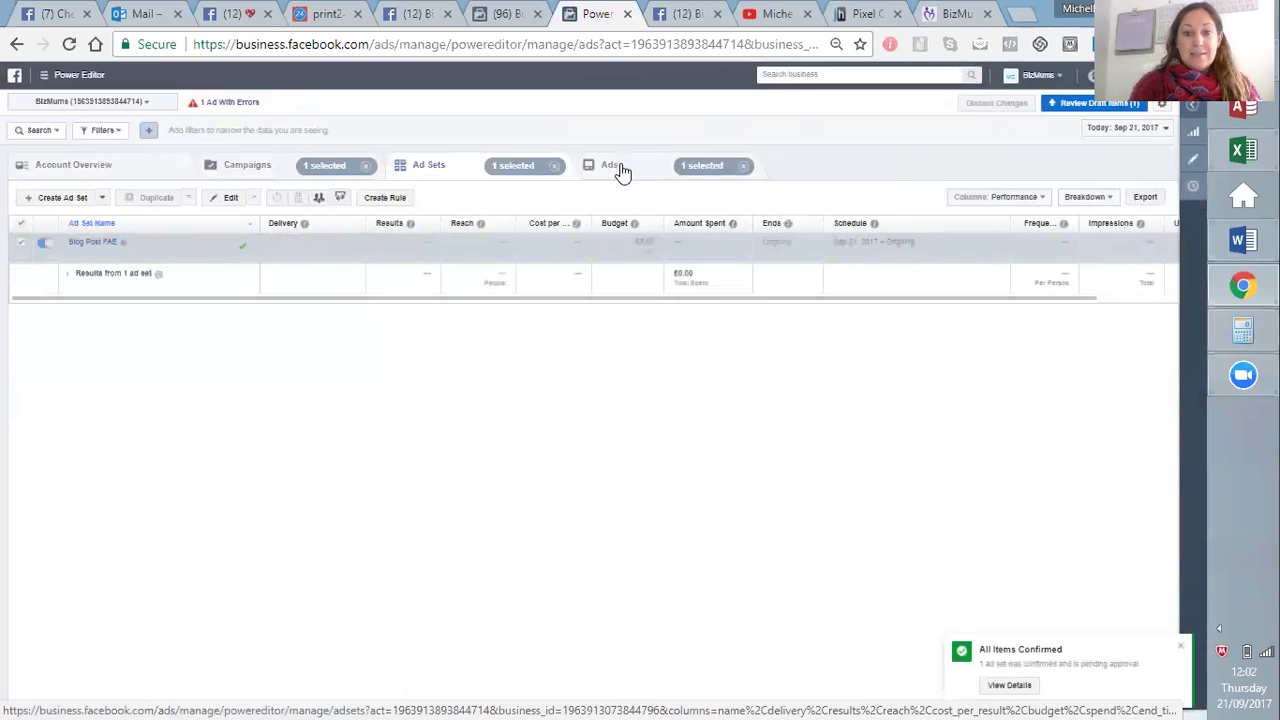
pyautogui.click(134, 241)
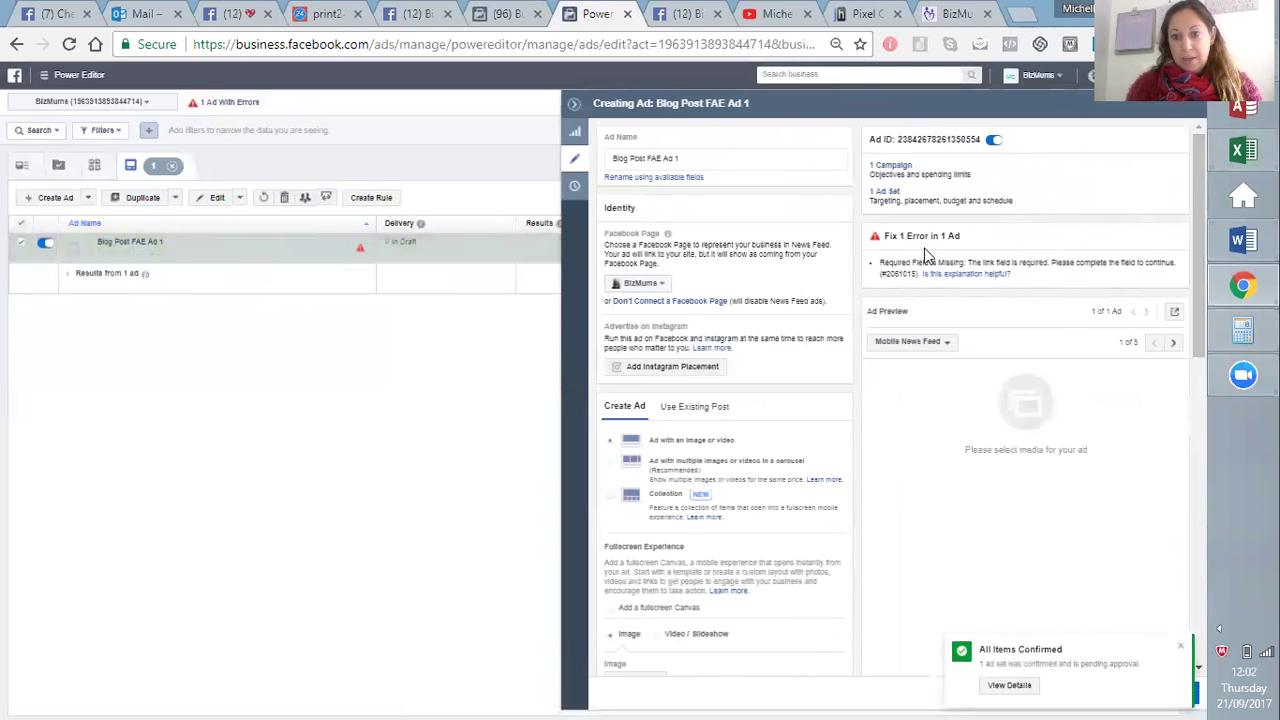
pyautogui.moveTo(1196, 158); pyautogui.dragTo(1197, 228)
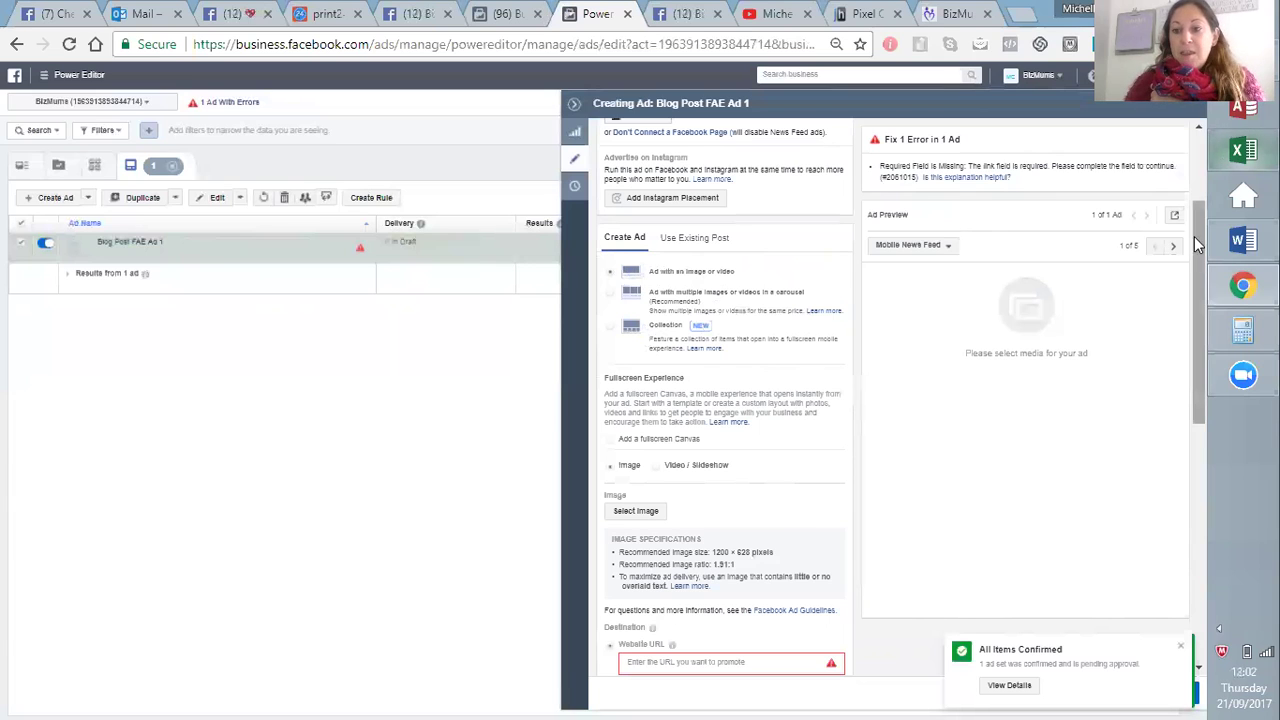
# Step: Open the image selection for the Blog Post FAE Ad 1 ad and search the stock images for ladies
pyautogui.scroll(-1, 1181, 282)
pyautogui.scroll(-1, 1178, 285)
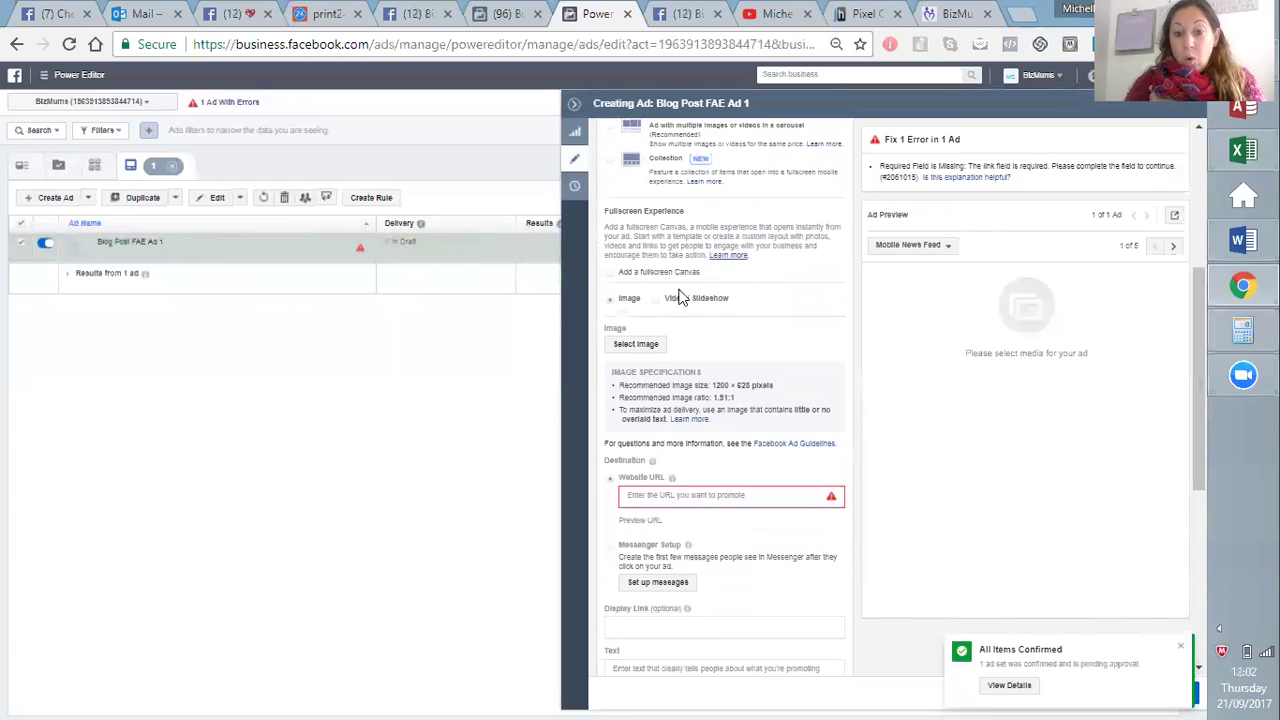
pyautogui.click(629, 343)
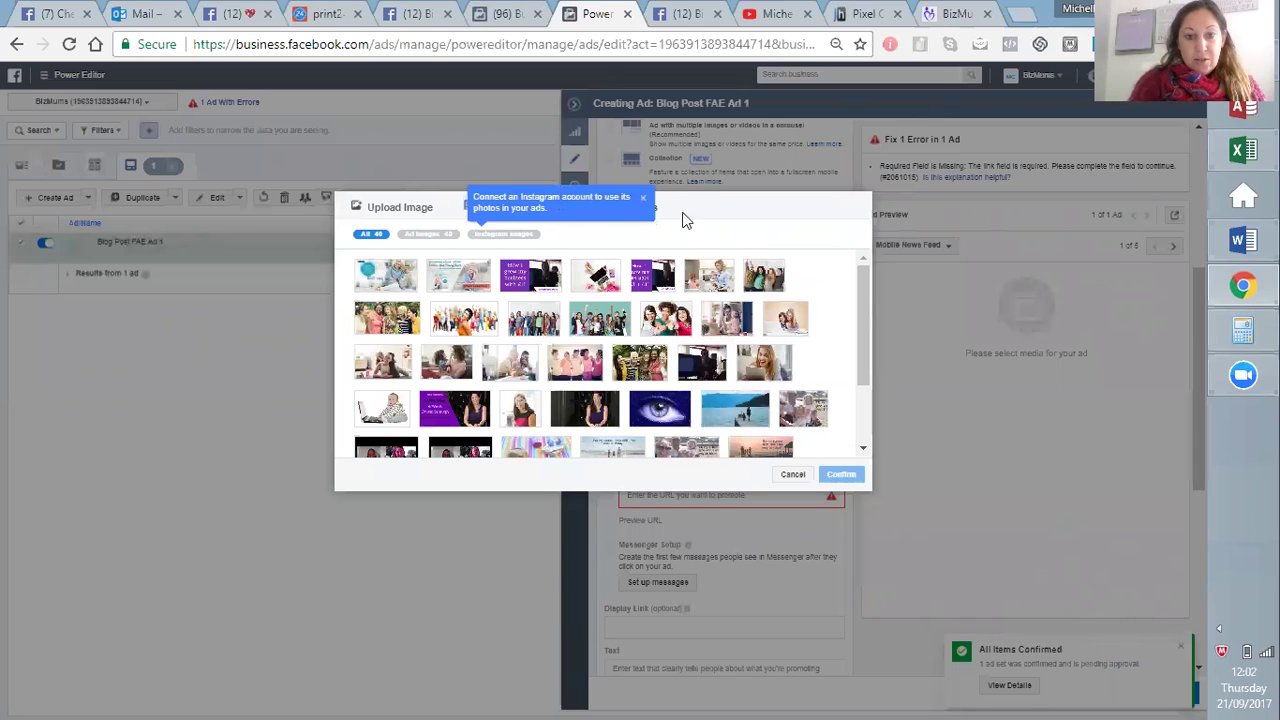
pyautogui.click(641, 205)
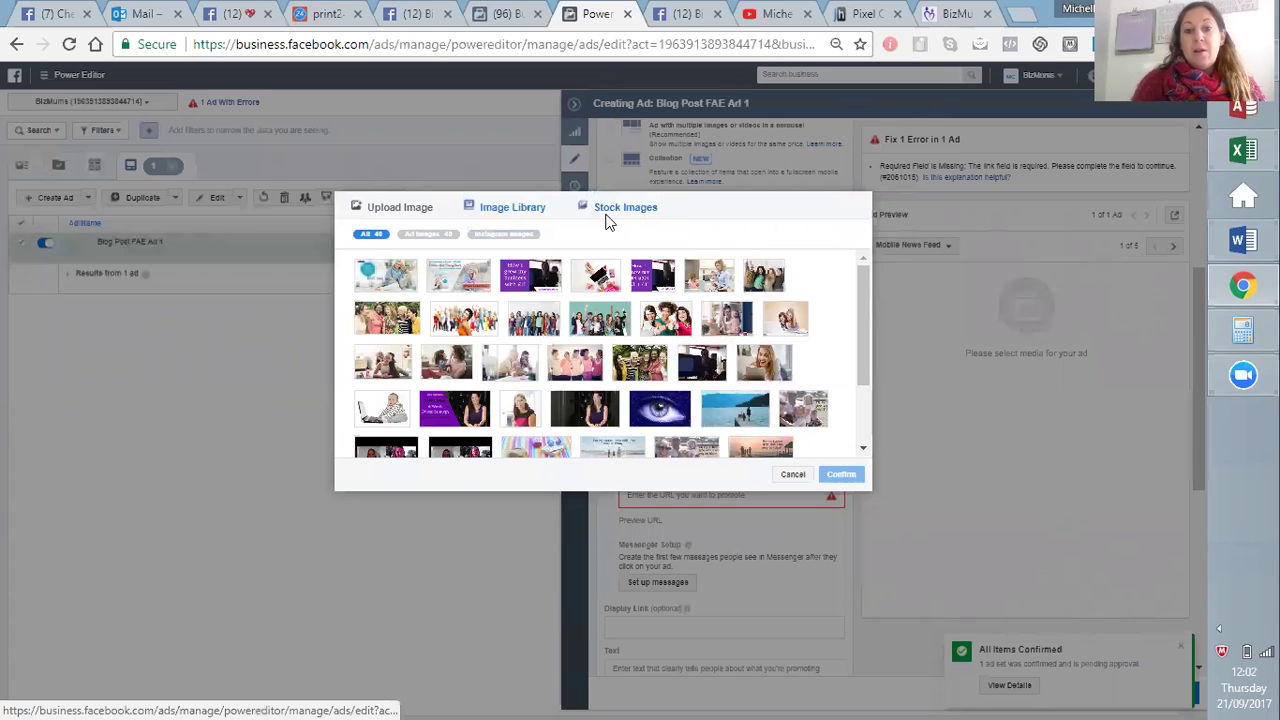
pyautogui.click(607, 218)
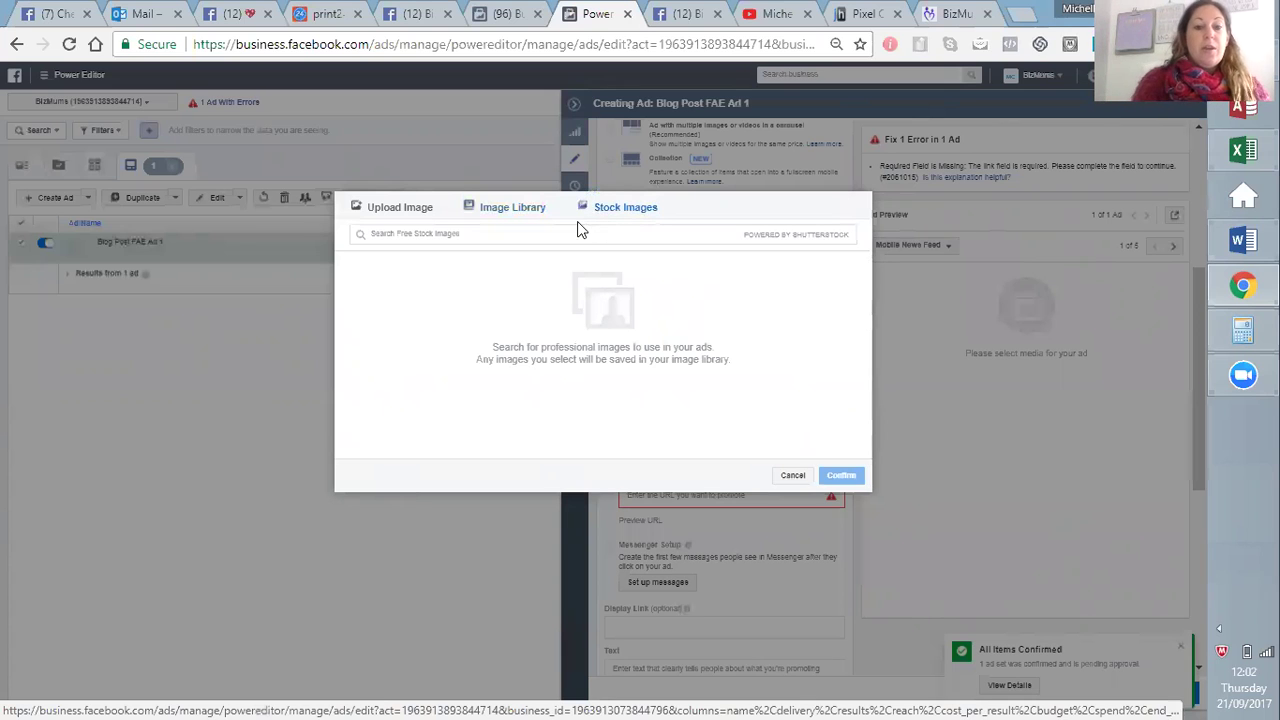
pyautogui.click(532, 231)
pyautogui.write('ladies')
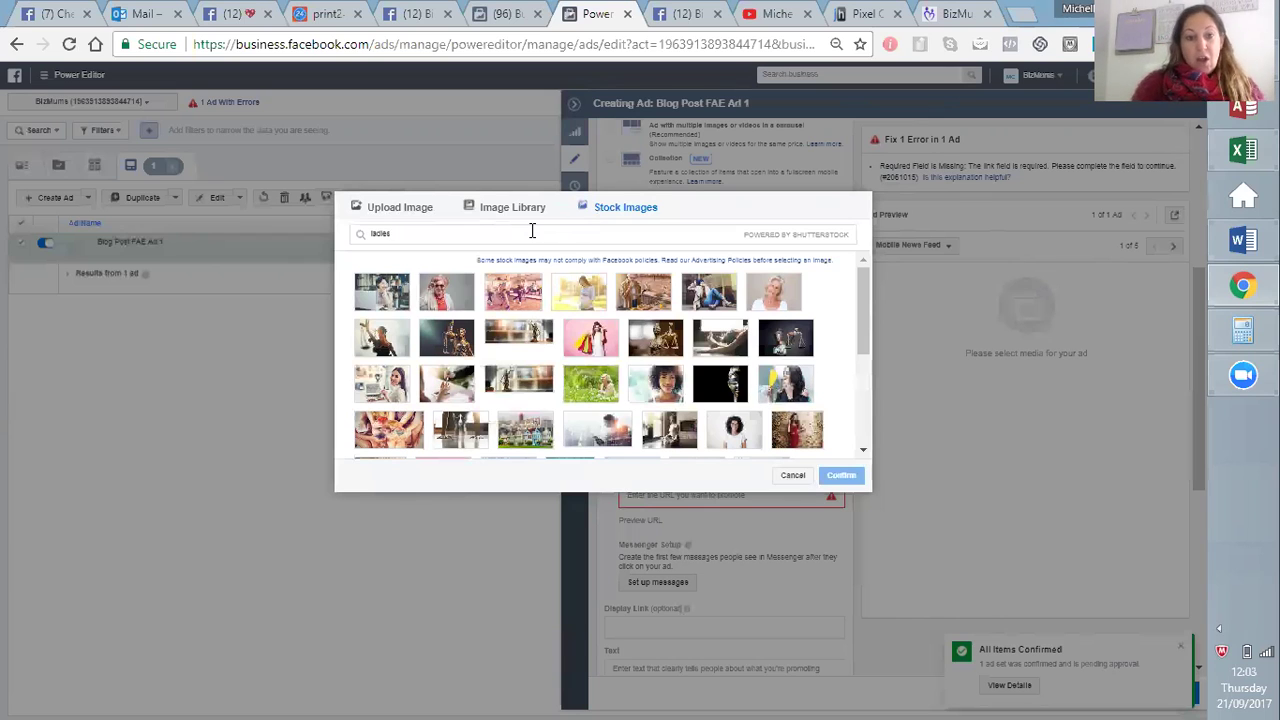
# Step: Replace the stock image search term with group of mums
pyautogui.click(392, 238)
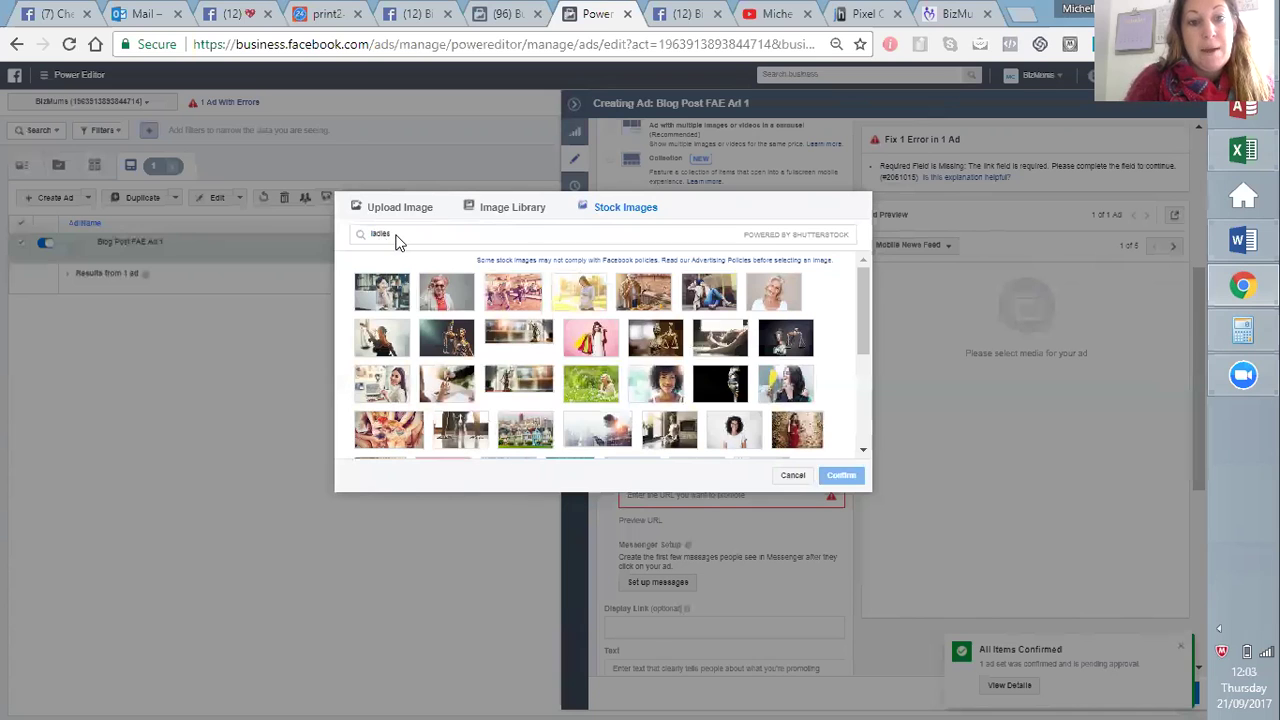
pyautogui.press('BackSpace')
pyautogui.press('BackSpace')
pyautogui.press('BackSpace')
pyautogui.press('BackSpace')
pyautogui.press('BackSpace')
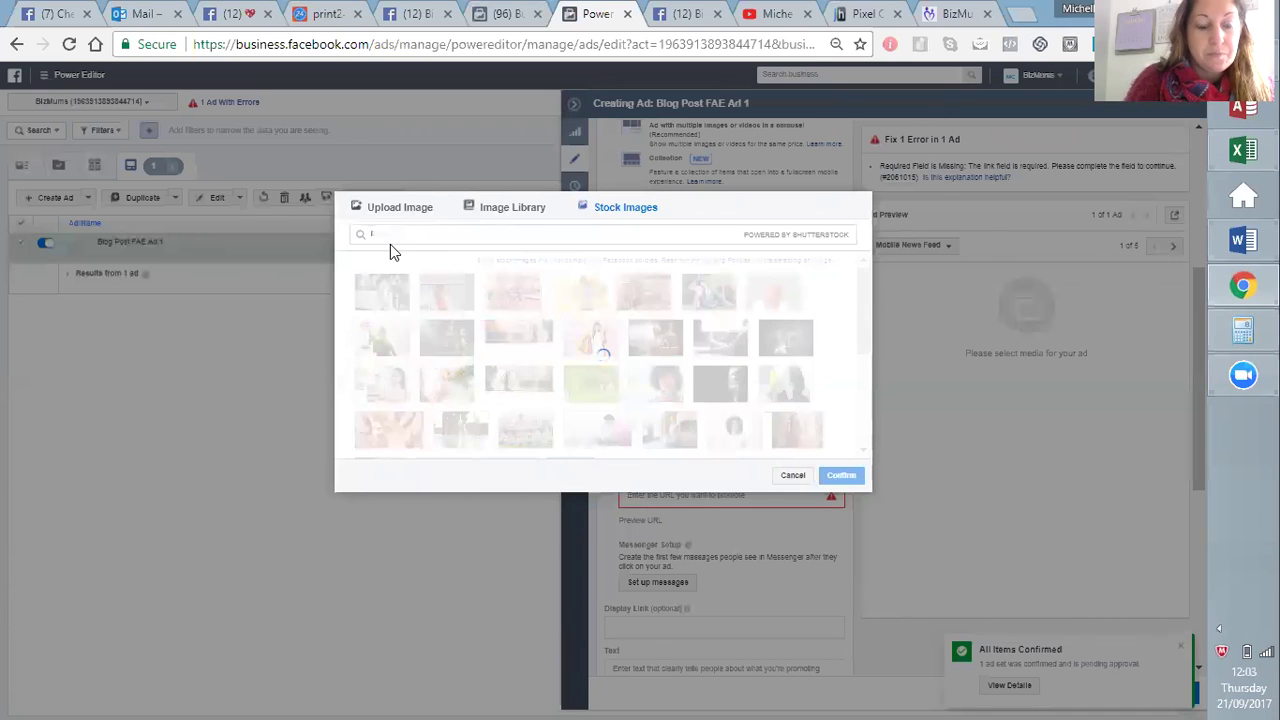
pyautogui.write('g')
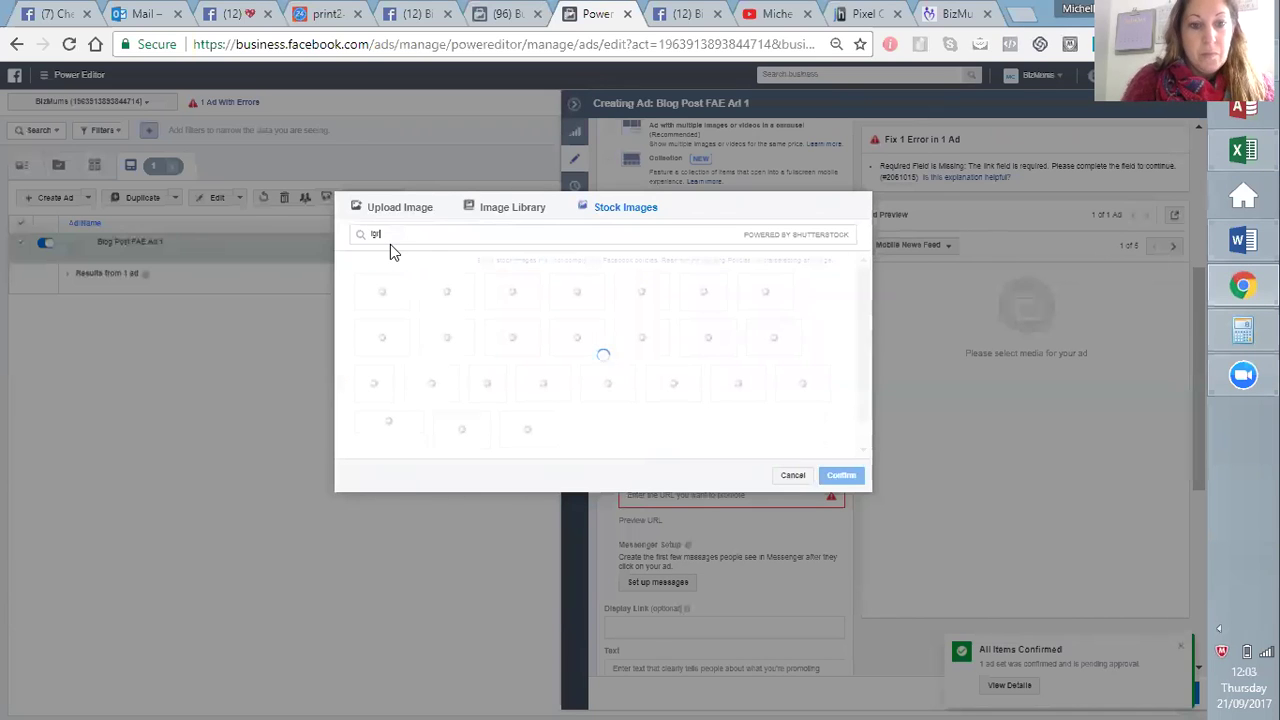
pyautogui.write('roup')
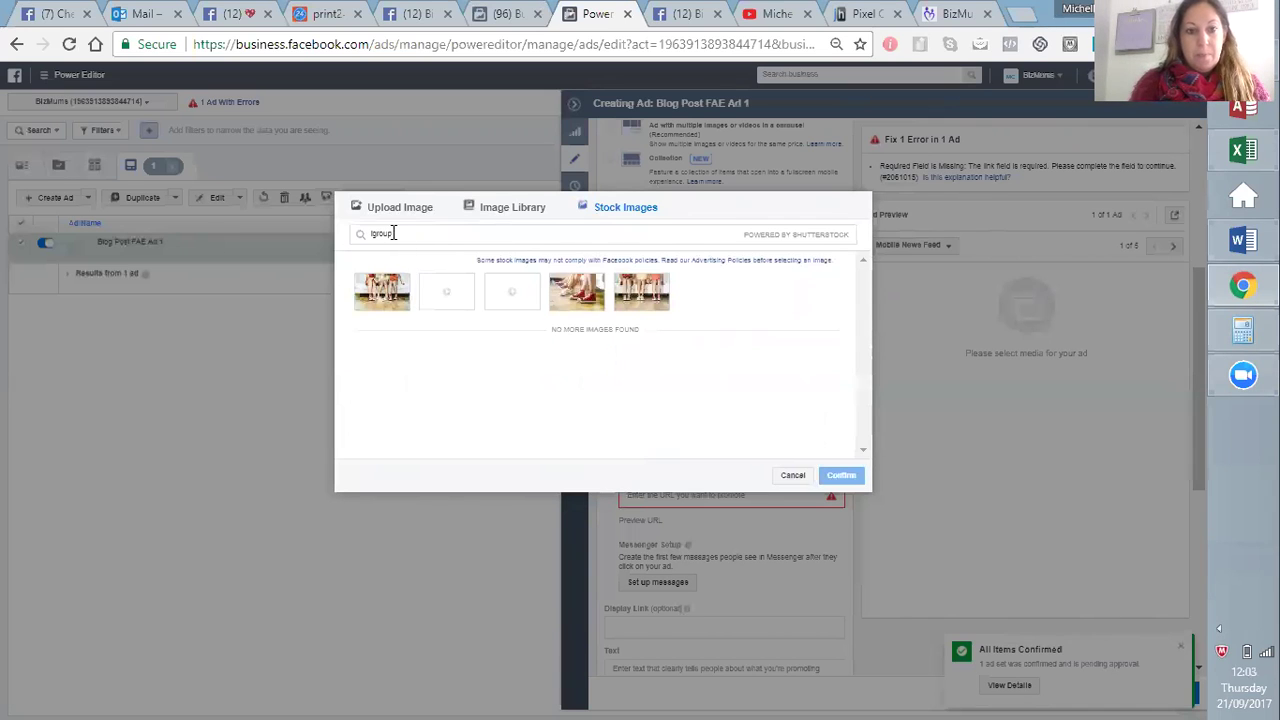
pyautogui.moveTo(396, 235); pyautogui.dragTo(360, 240)
pyautogui.write('g')
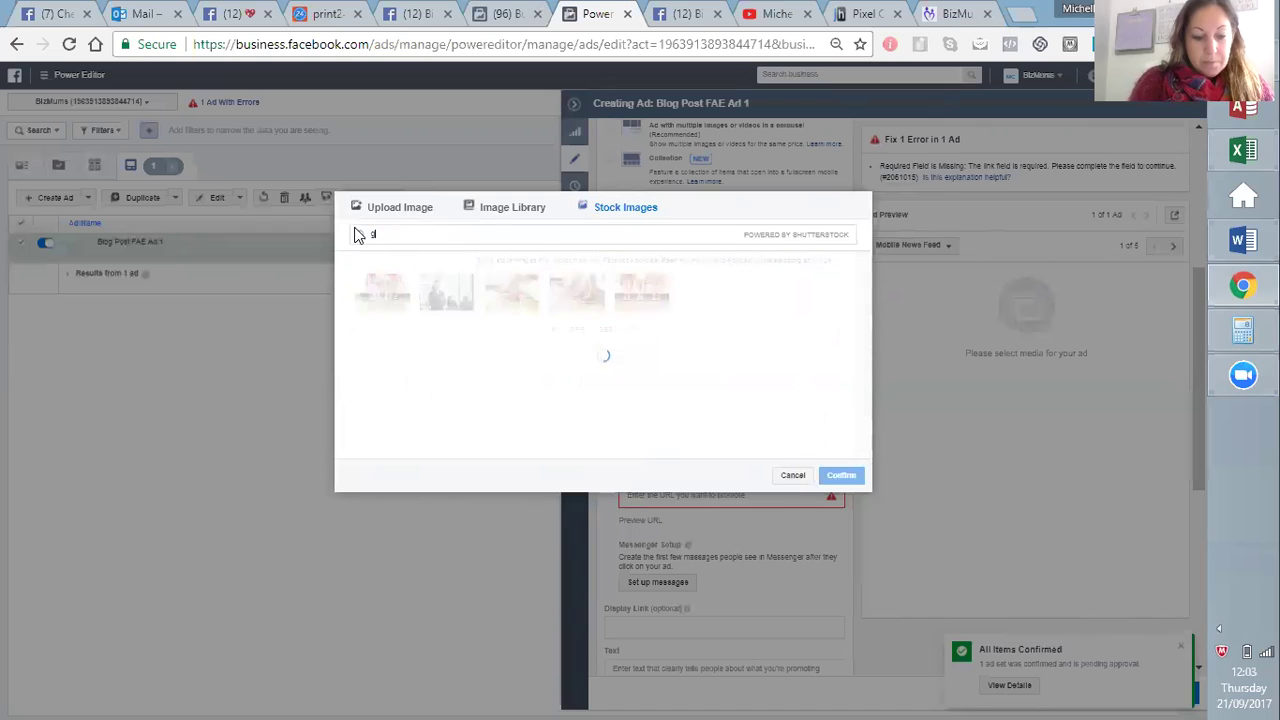
pyautogui.write('roup of mums')
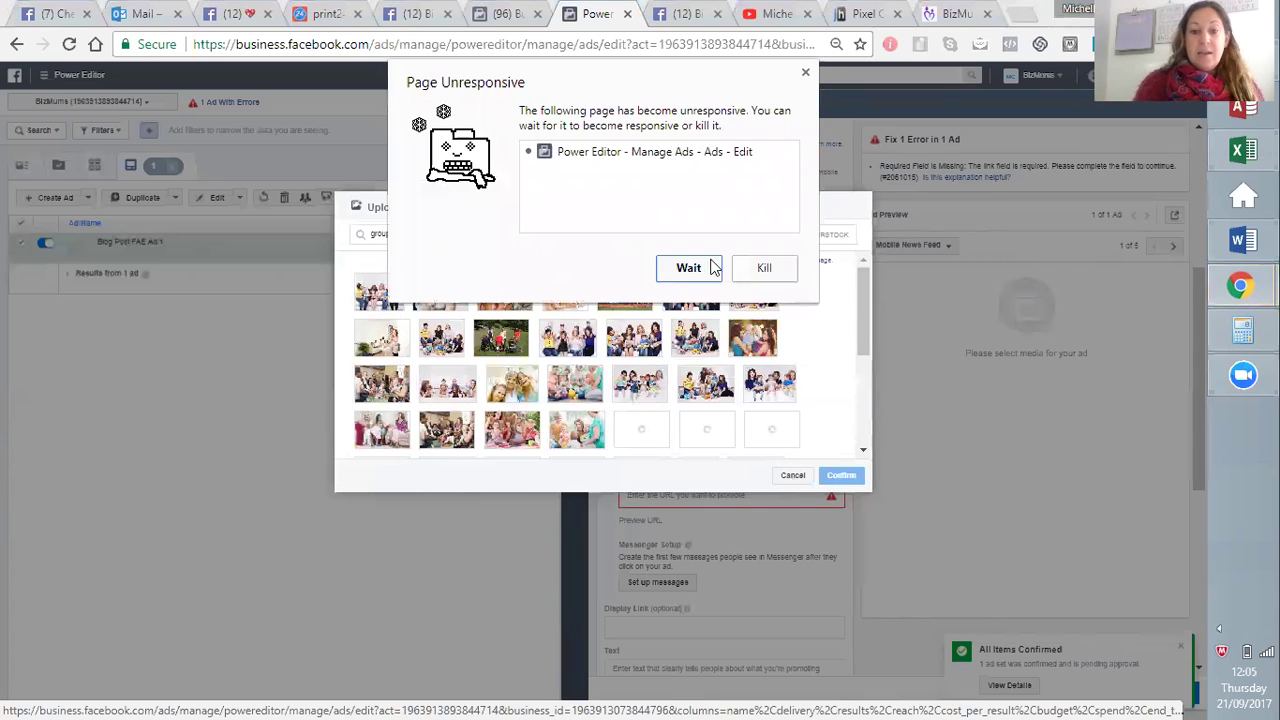
# Step: Keep waiting for the unresponsive page, and close the file picker and the image selection without choosing an image
pyautogui.click(710, 267)
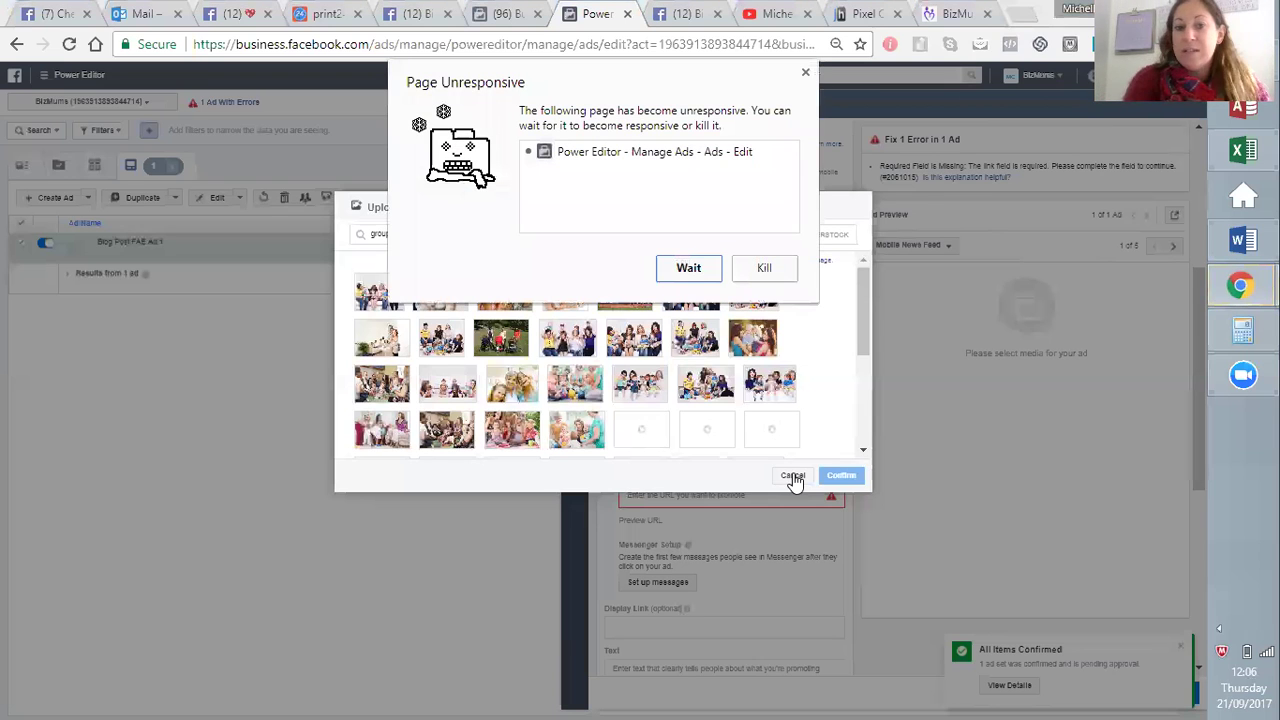
pyautogui.click(688, 269)
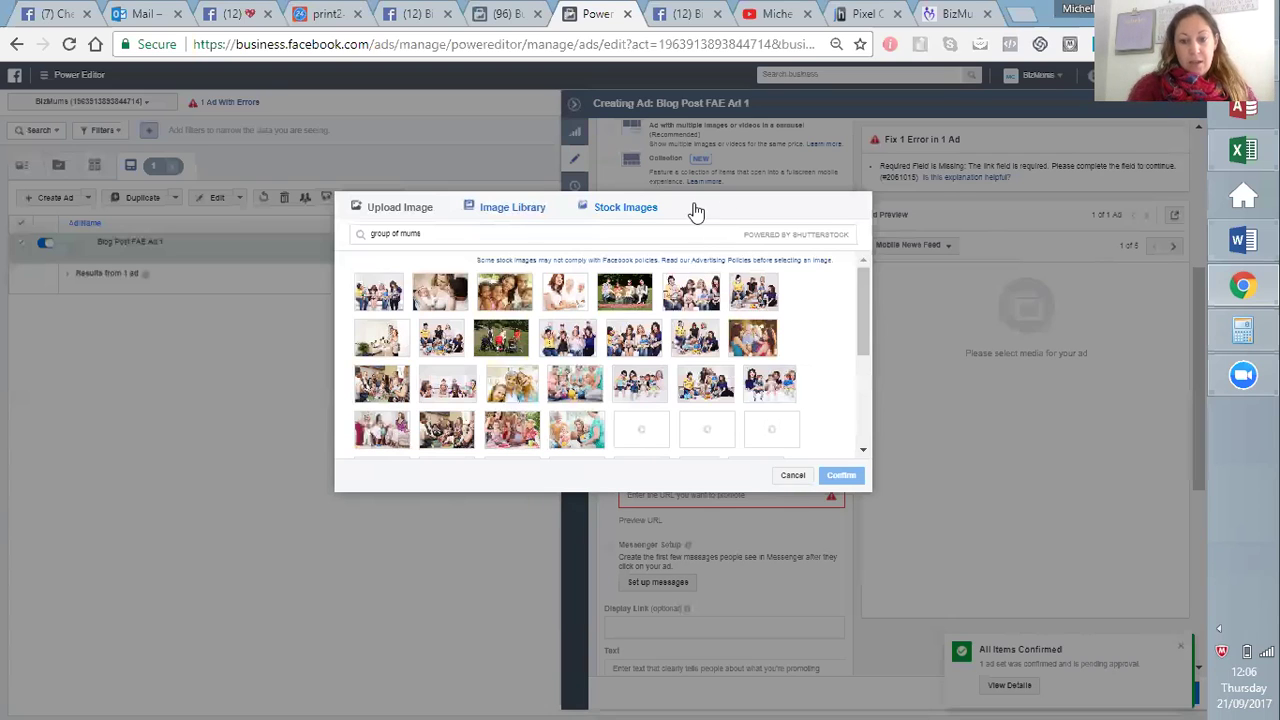
pyautogui.click(787, 474)
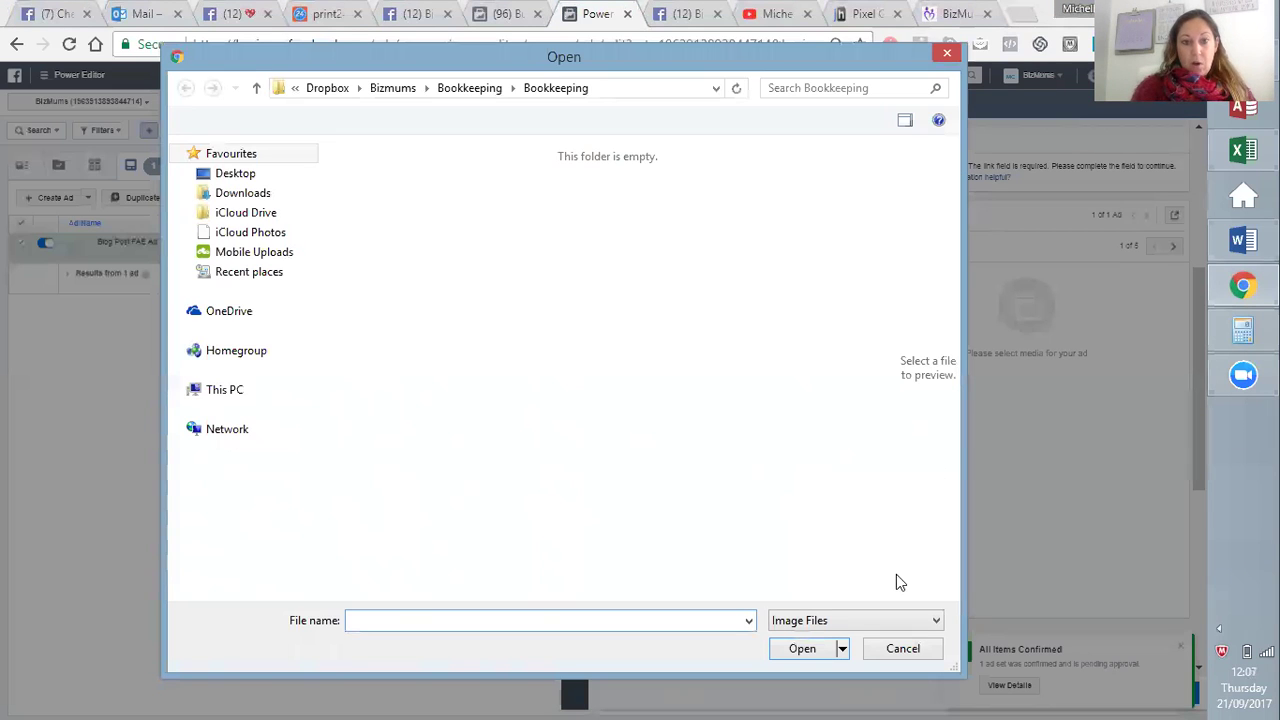
pyautogui.click(894, 647)
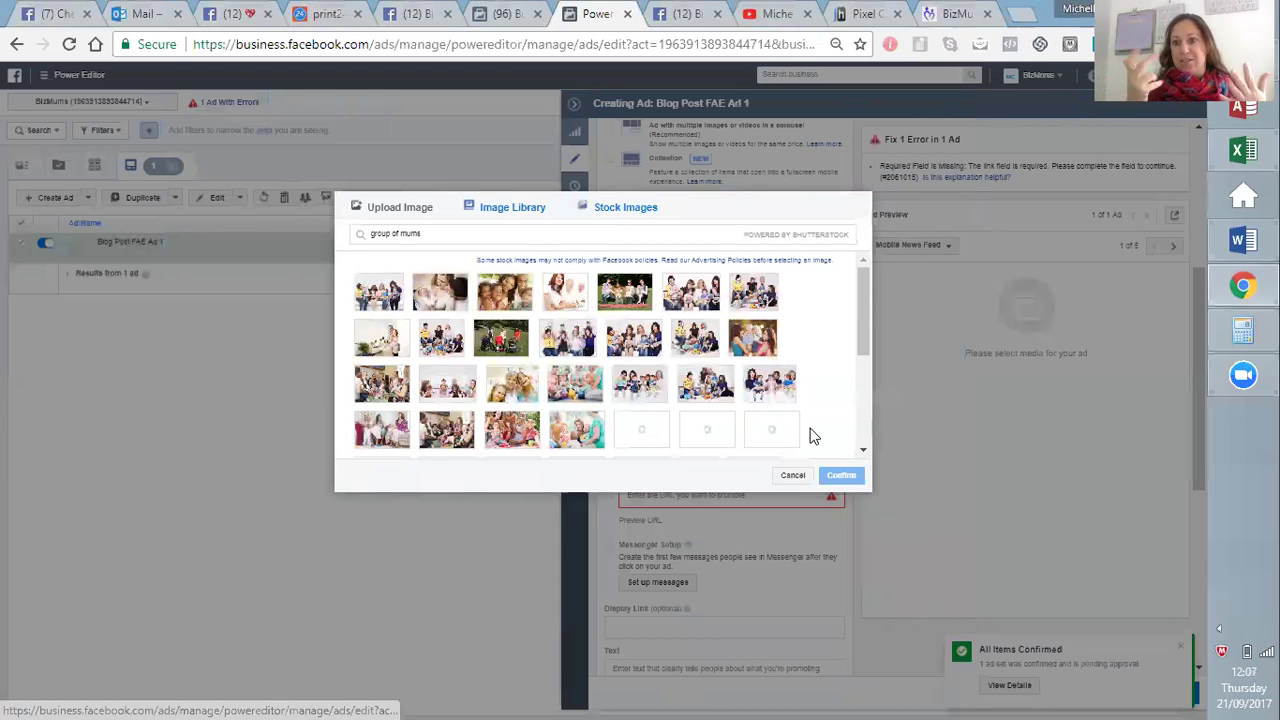
pyautogui.press('Escape')
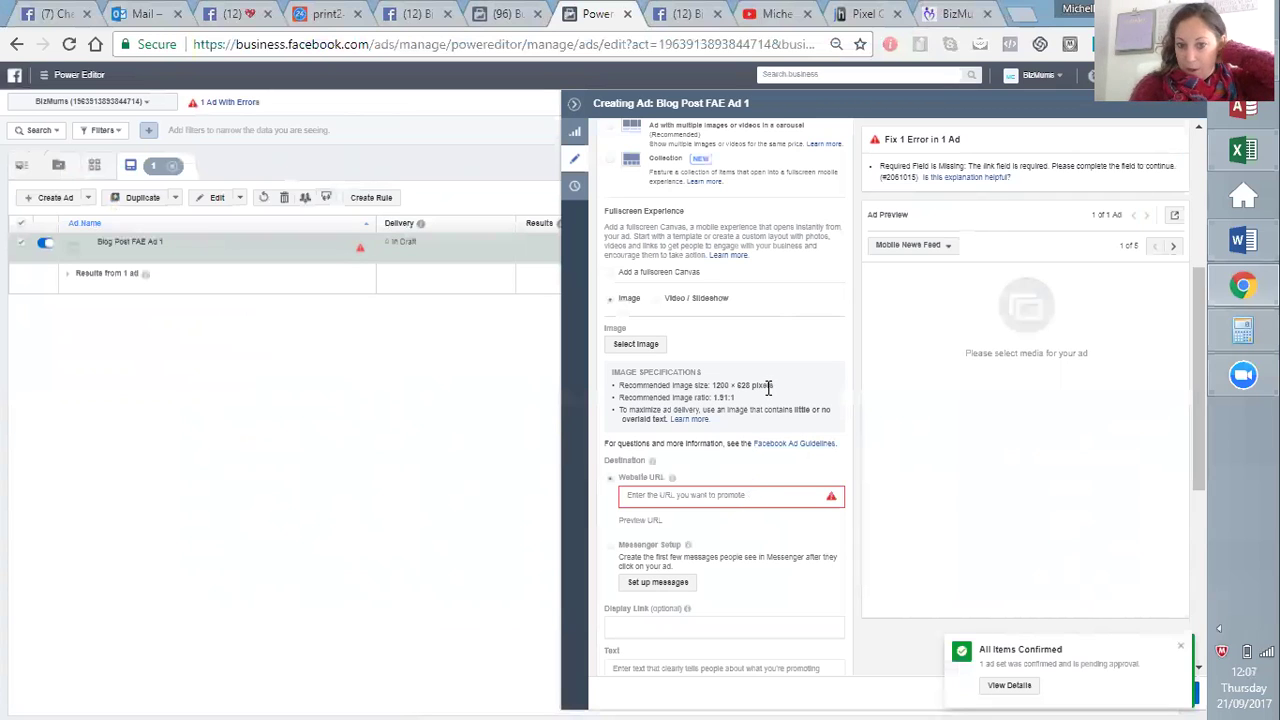
# Step: Use the image library photo of three women giving thumbs up as the ad's image
pyautogui.click(643, 345)
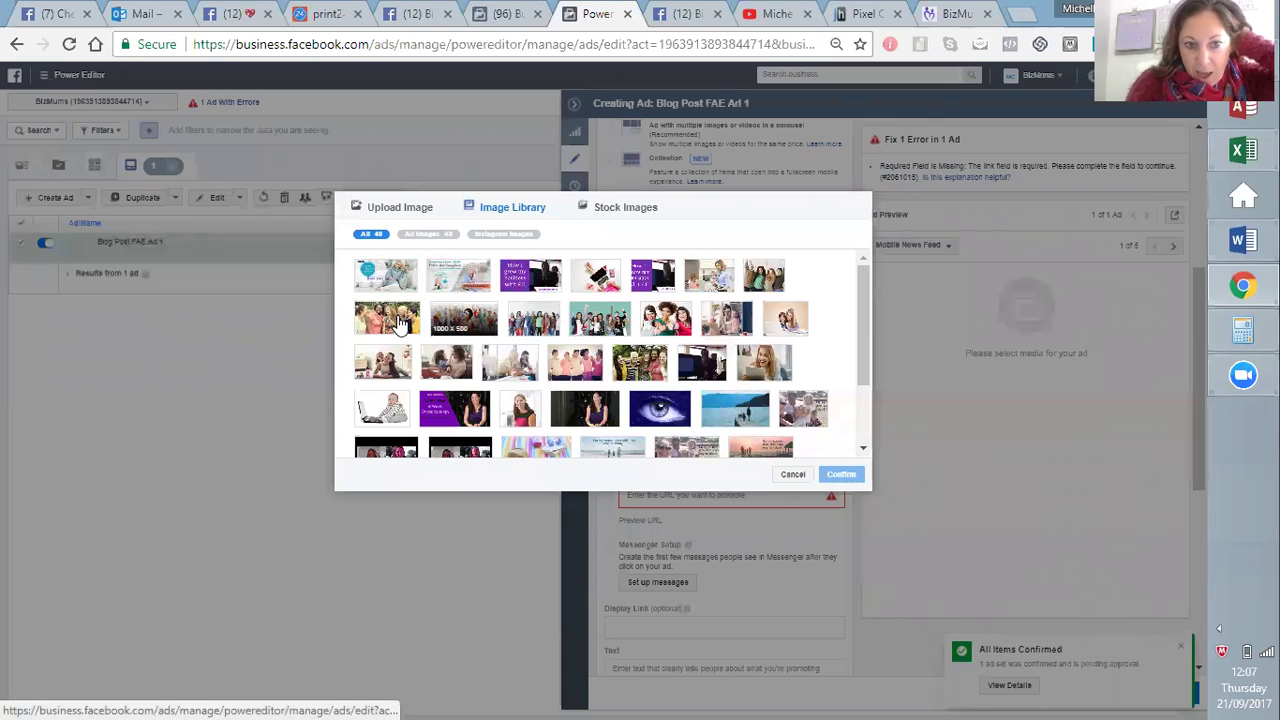
pyautogui.click(666, 318)
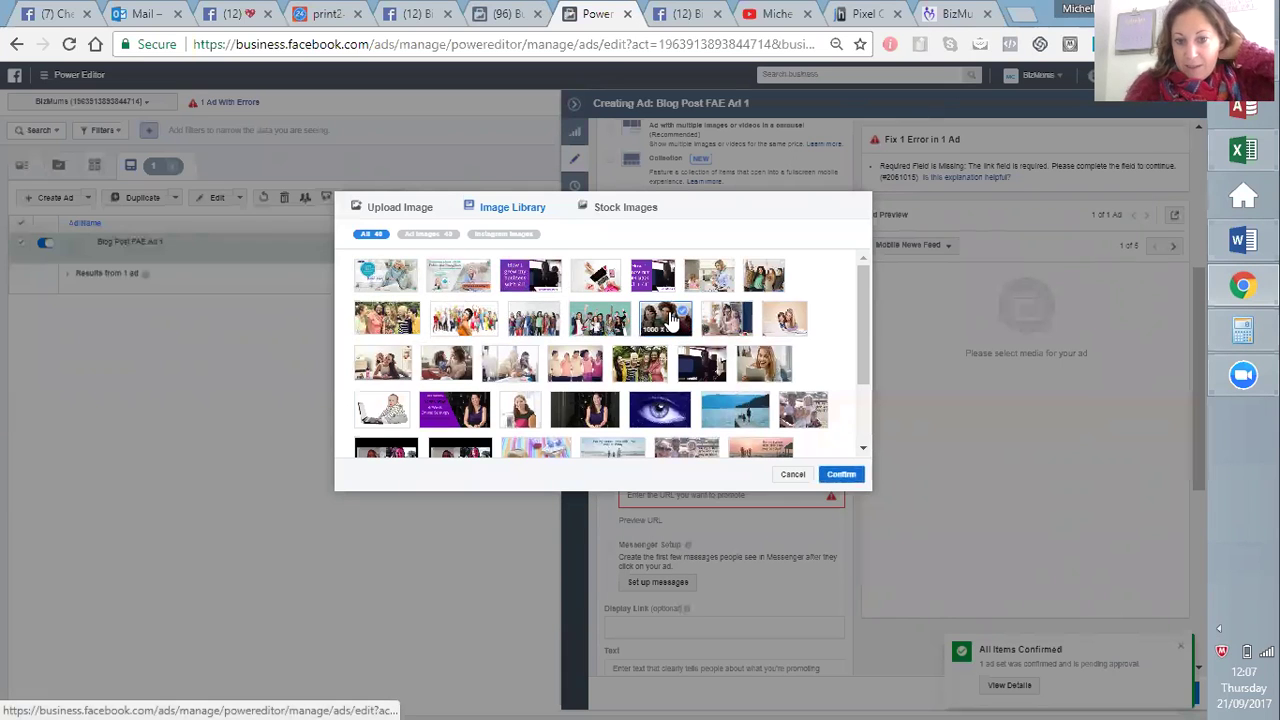
pyautogui.click(836, 476)
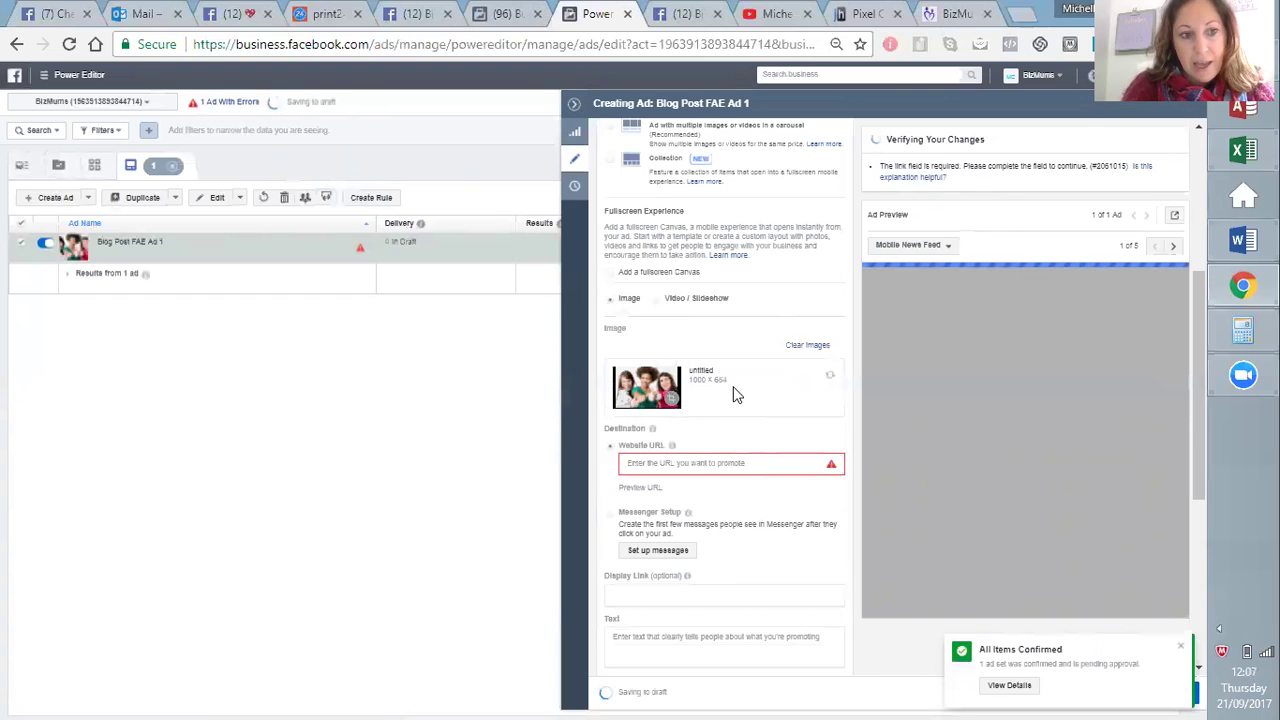
pyautogui.click(643, 463)
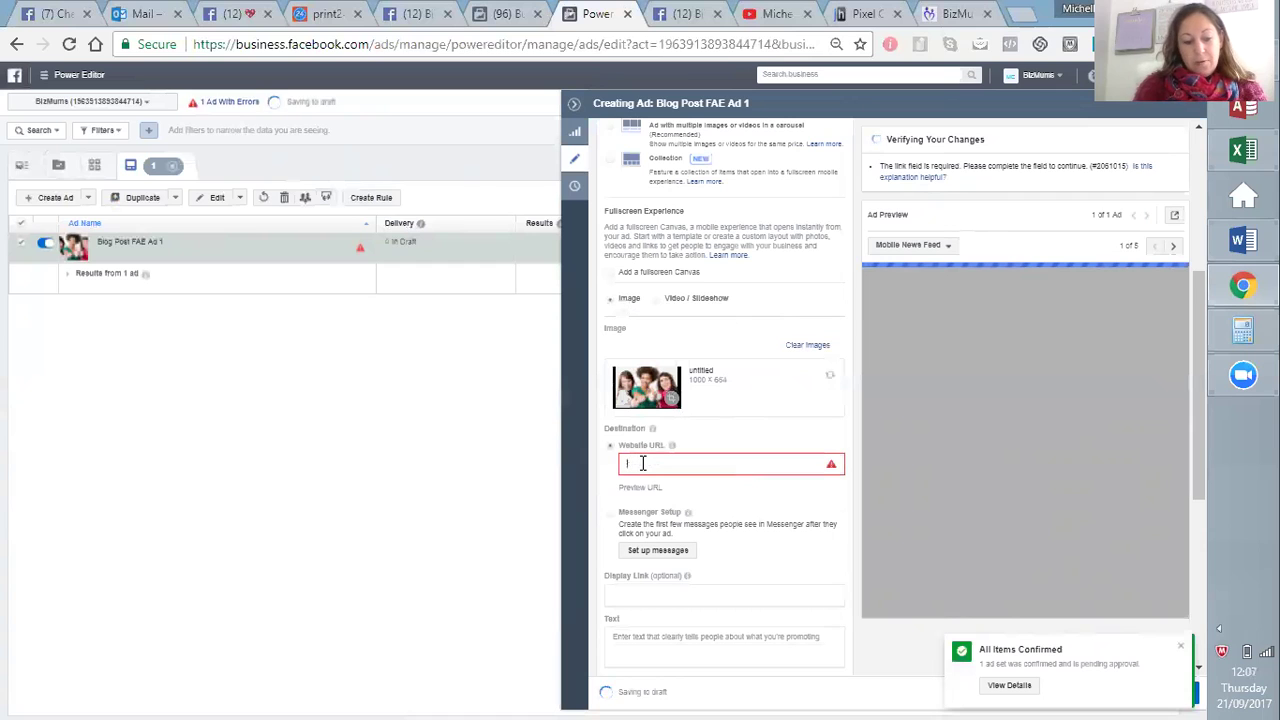
pyautogui.write('www')
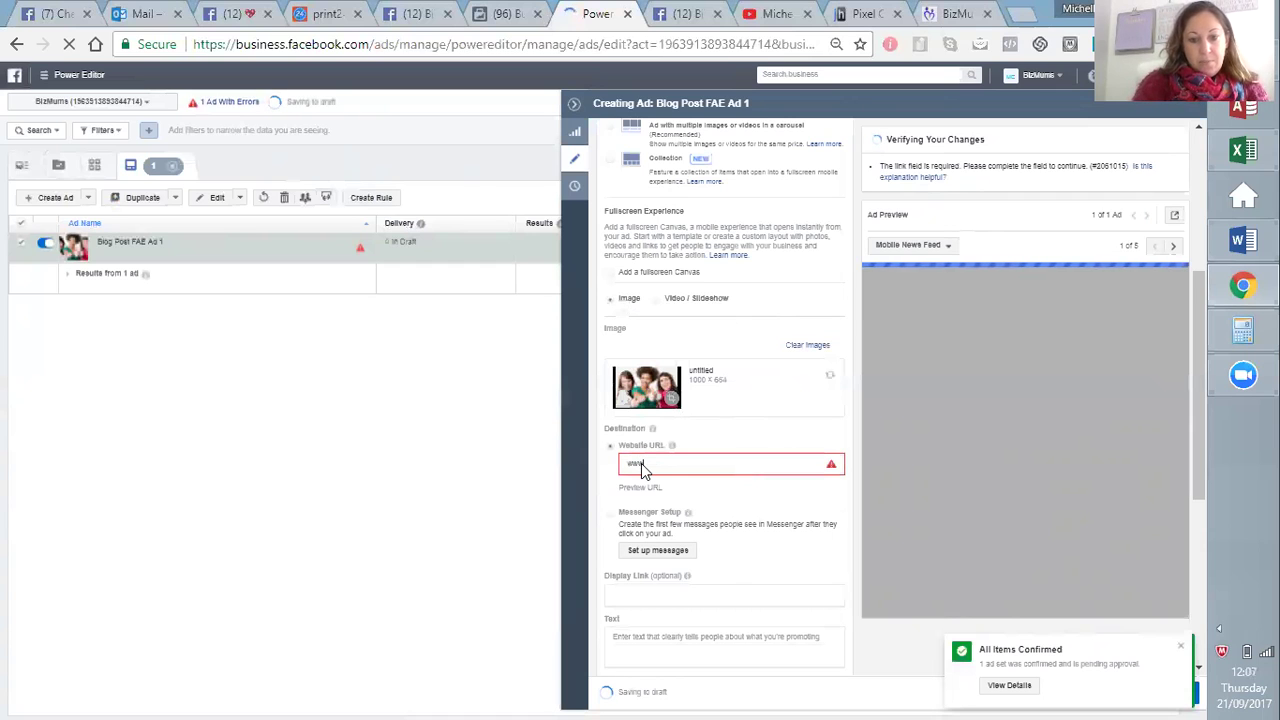
pyautogui.write('.BizMums')
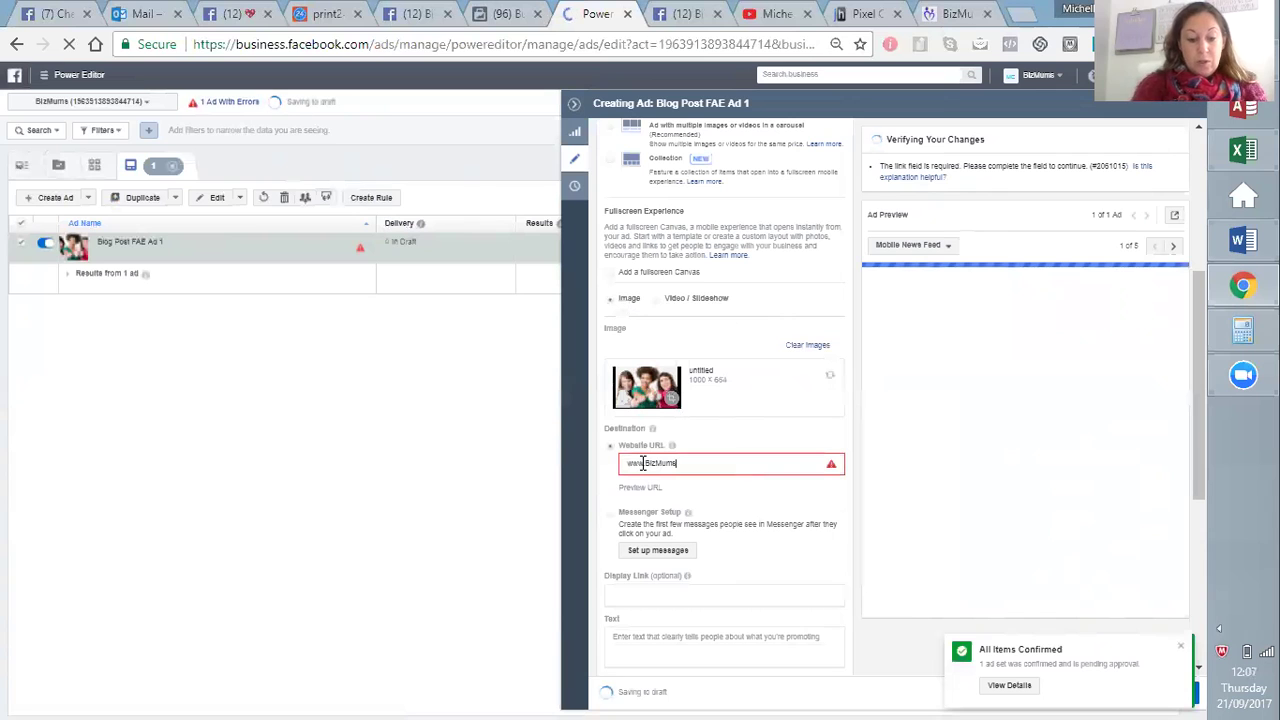
pyautogui.write('.biz/join')
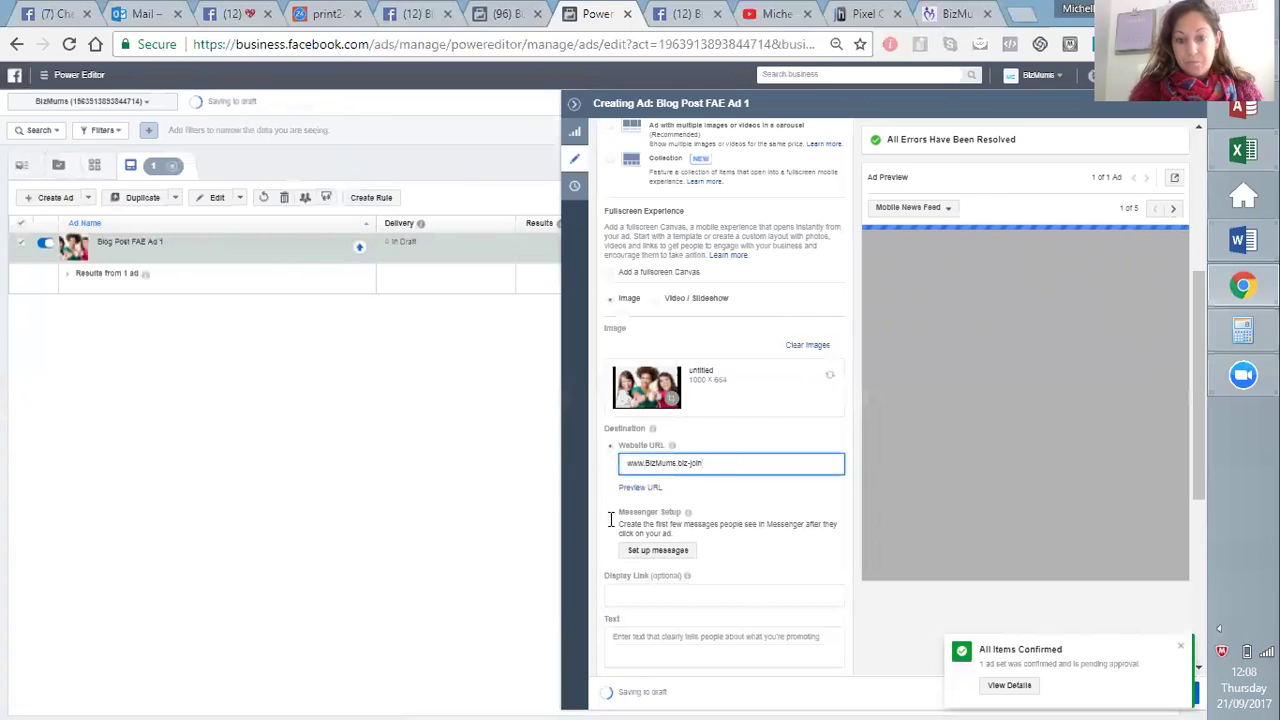
pyautogui.write('-us')
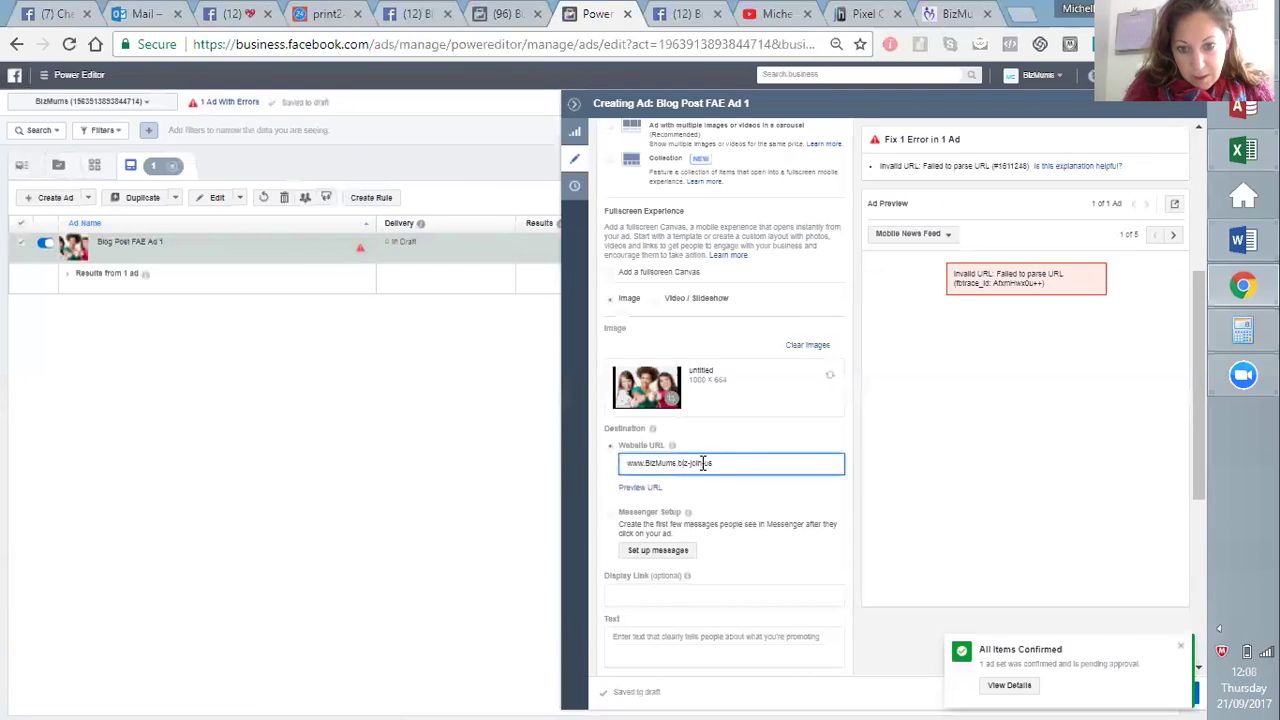
pyautogui.press('BackSpace')
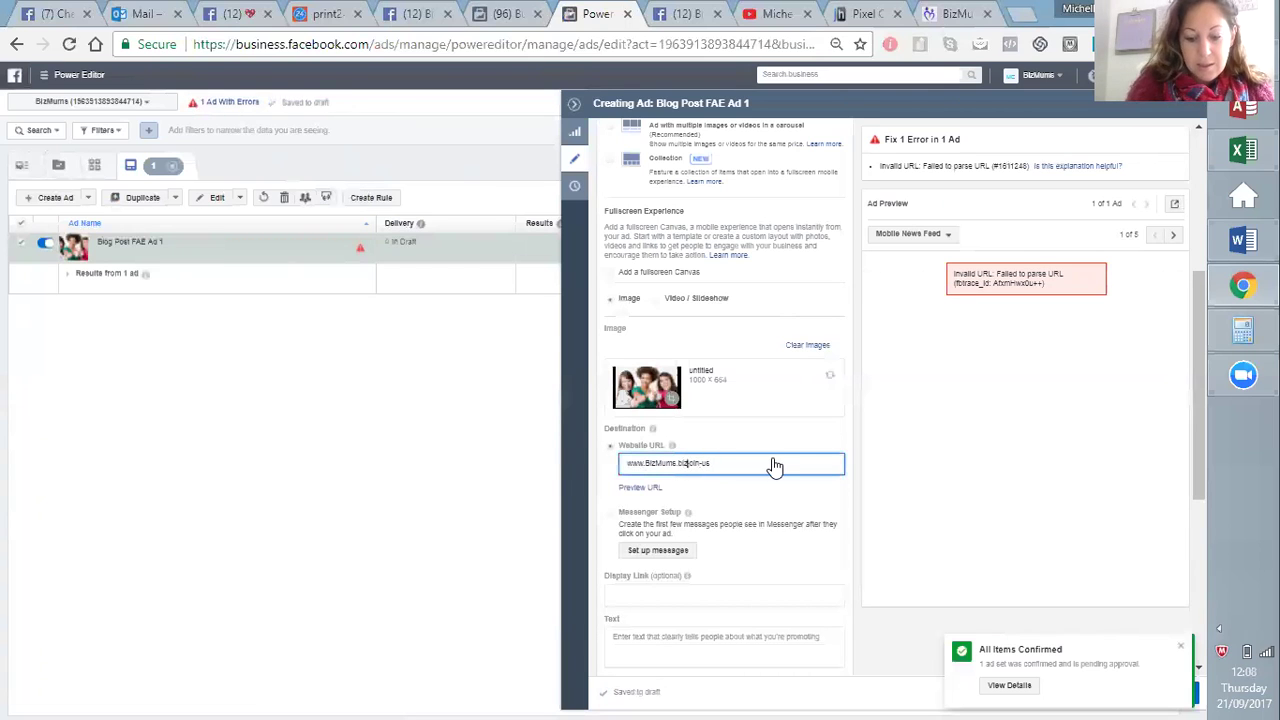
pyautogui.write('/')
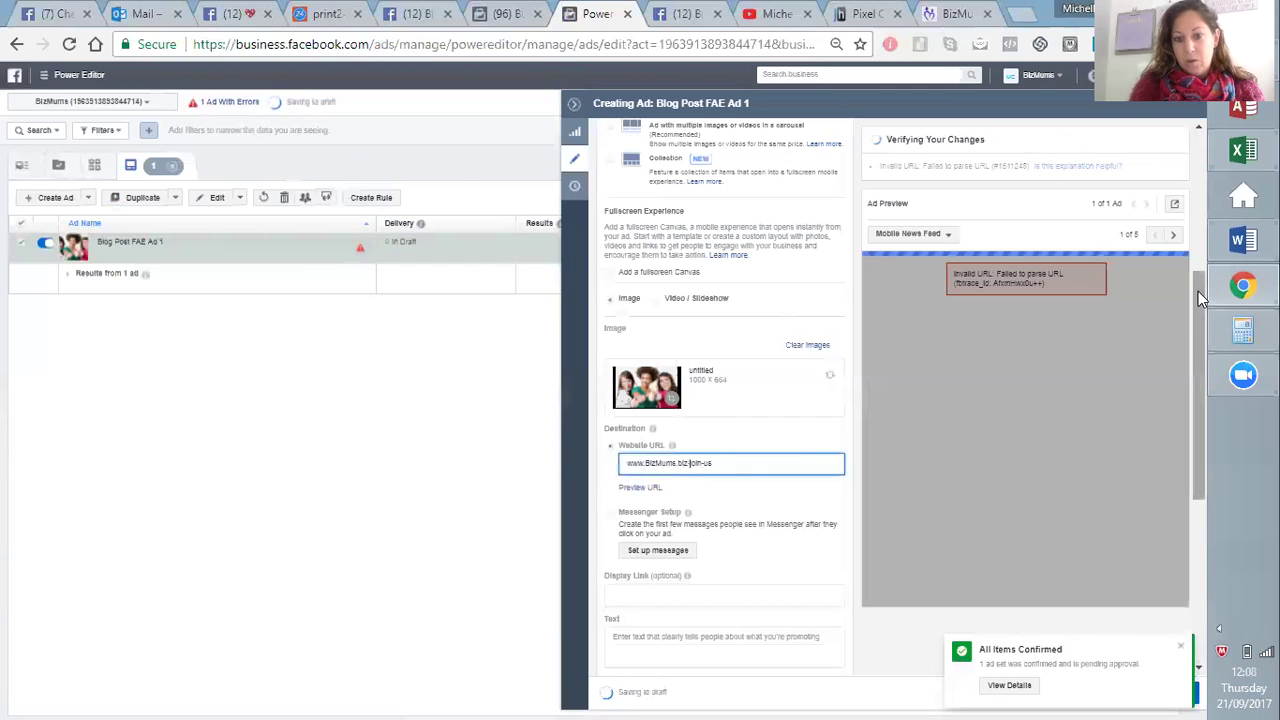
pyautogui.moveTo(1198, 295); pyautogui.dragTo(1175, 352)
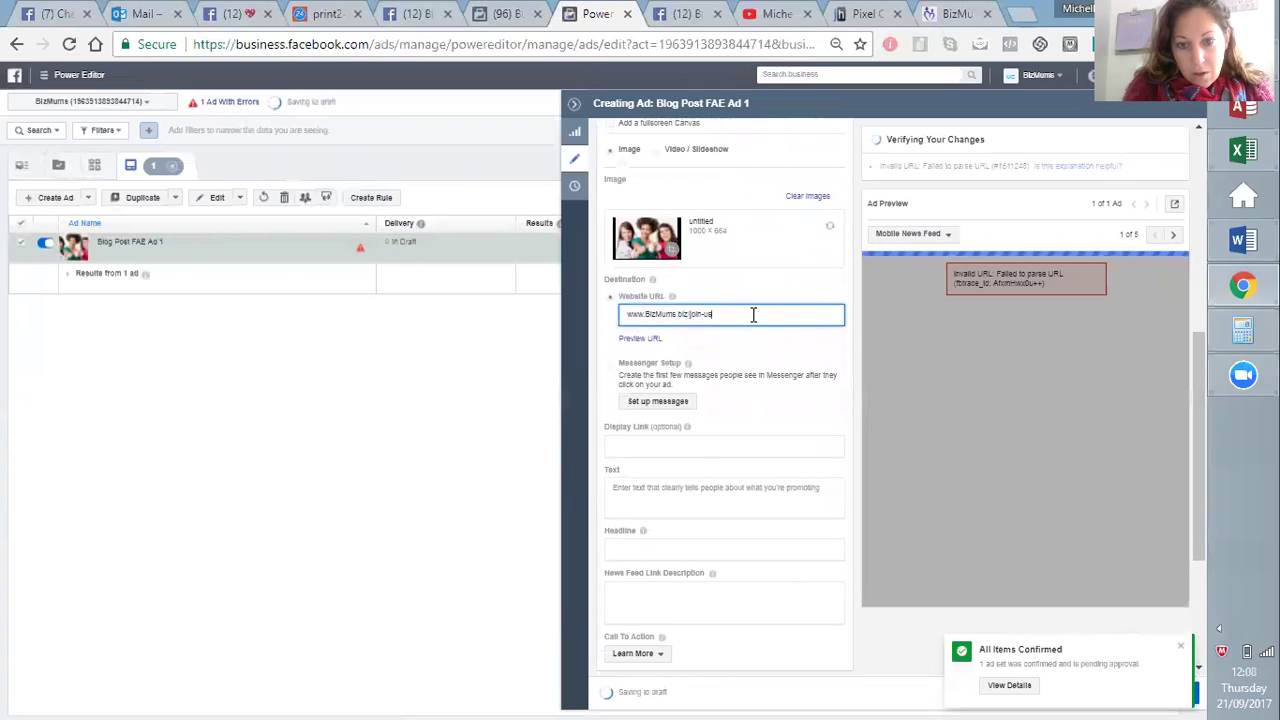
pyautogui.click(661, 447)
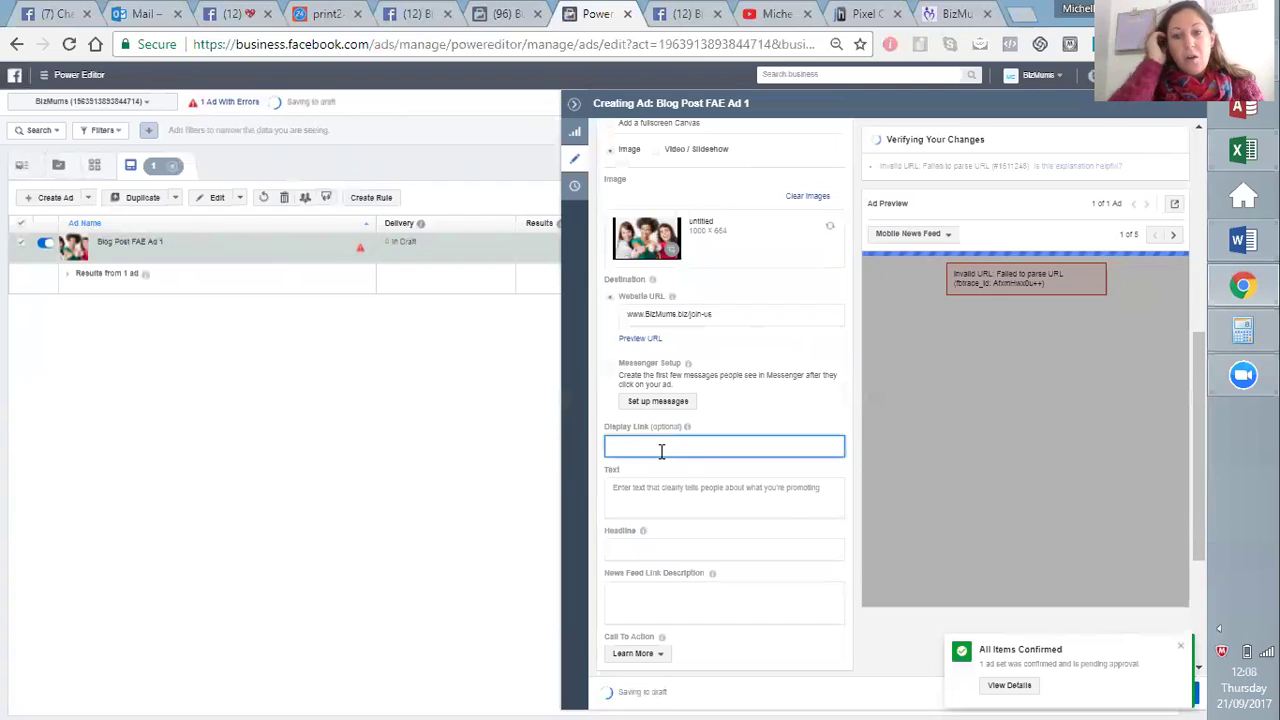
pyautogui.write('www.')
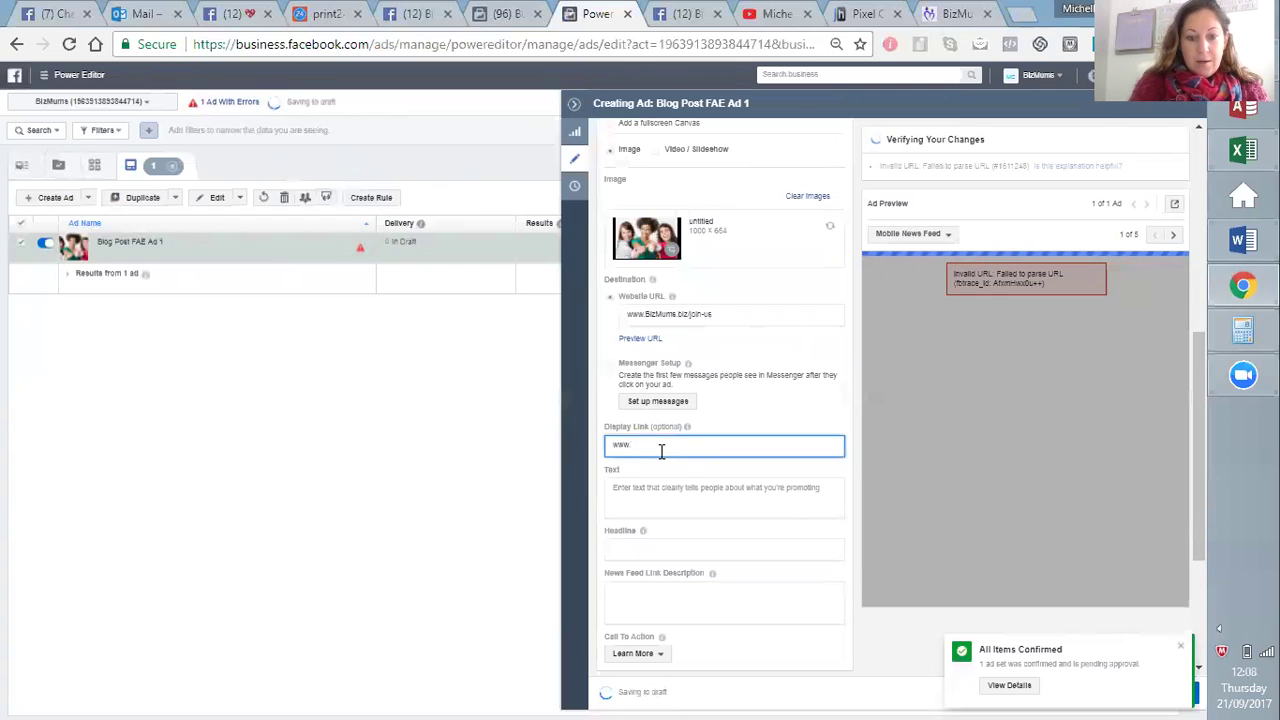
pyautogui.write('BizMums')
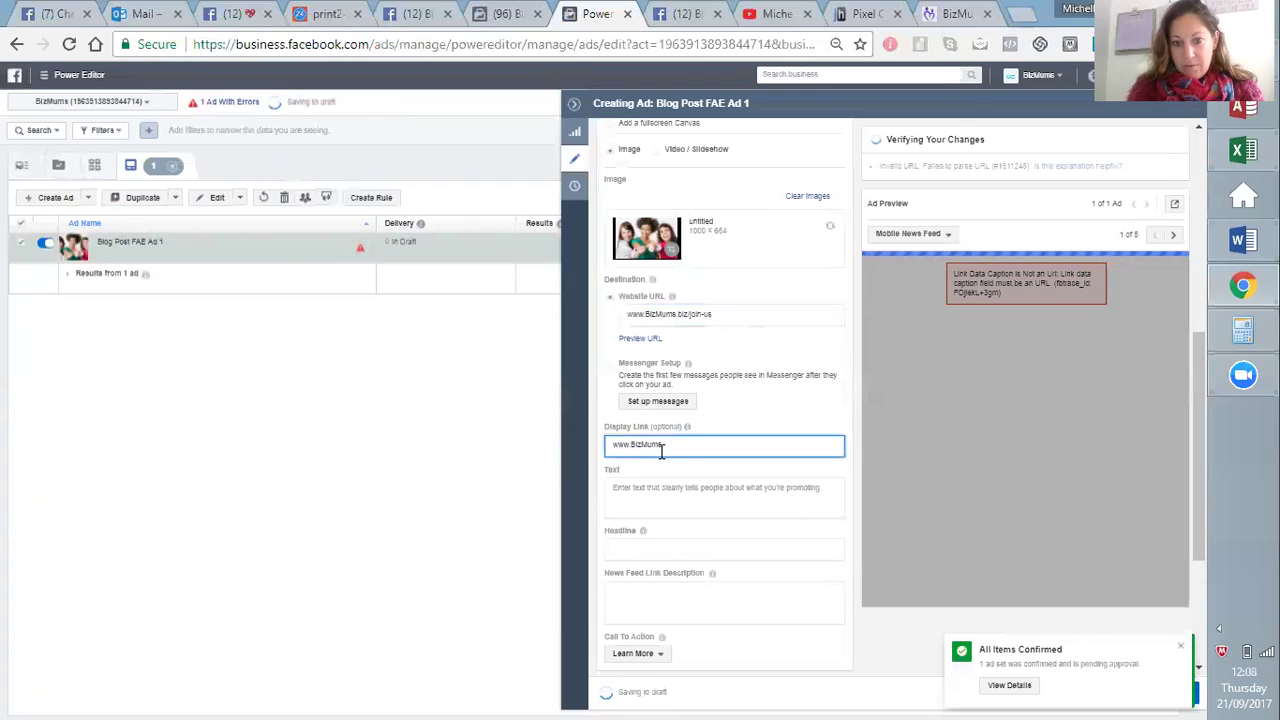
pyautogui.write('.biz/join-us')
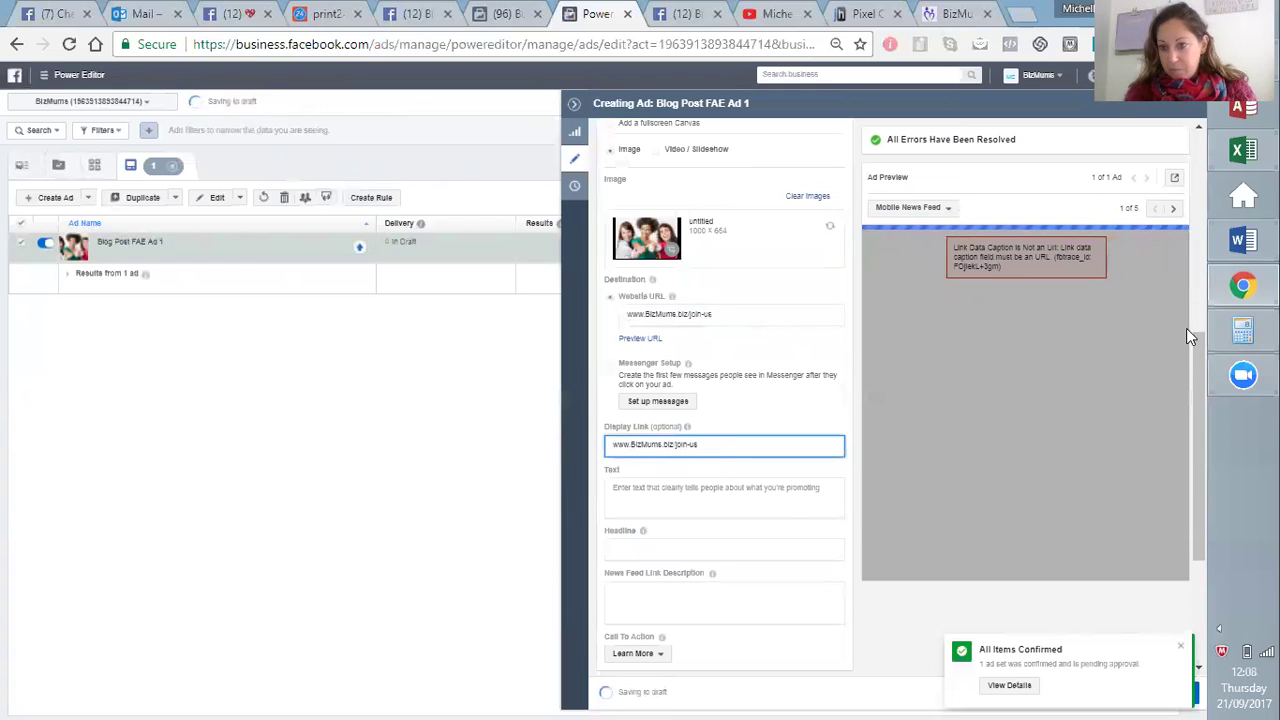
pyautogui.moveTo(1200, 345); pyautogui.dragTo(1192, 373)
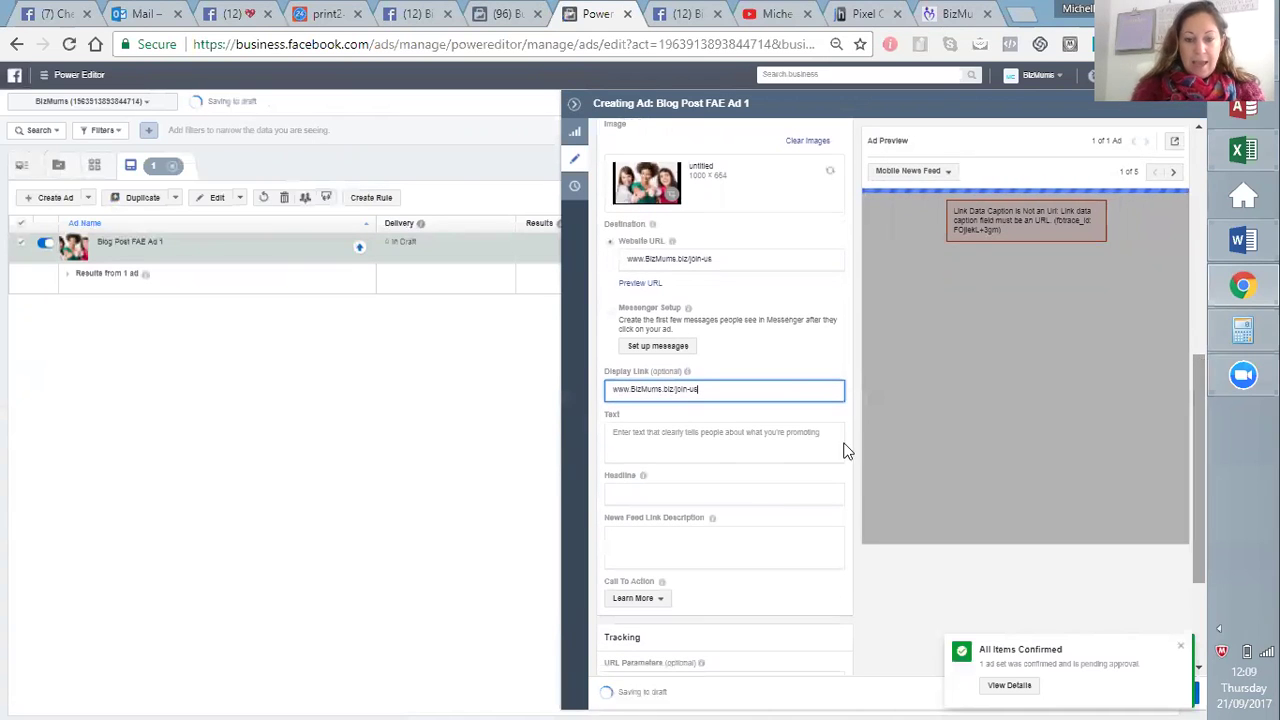
pyautogui.click(639, 496)
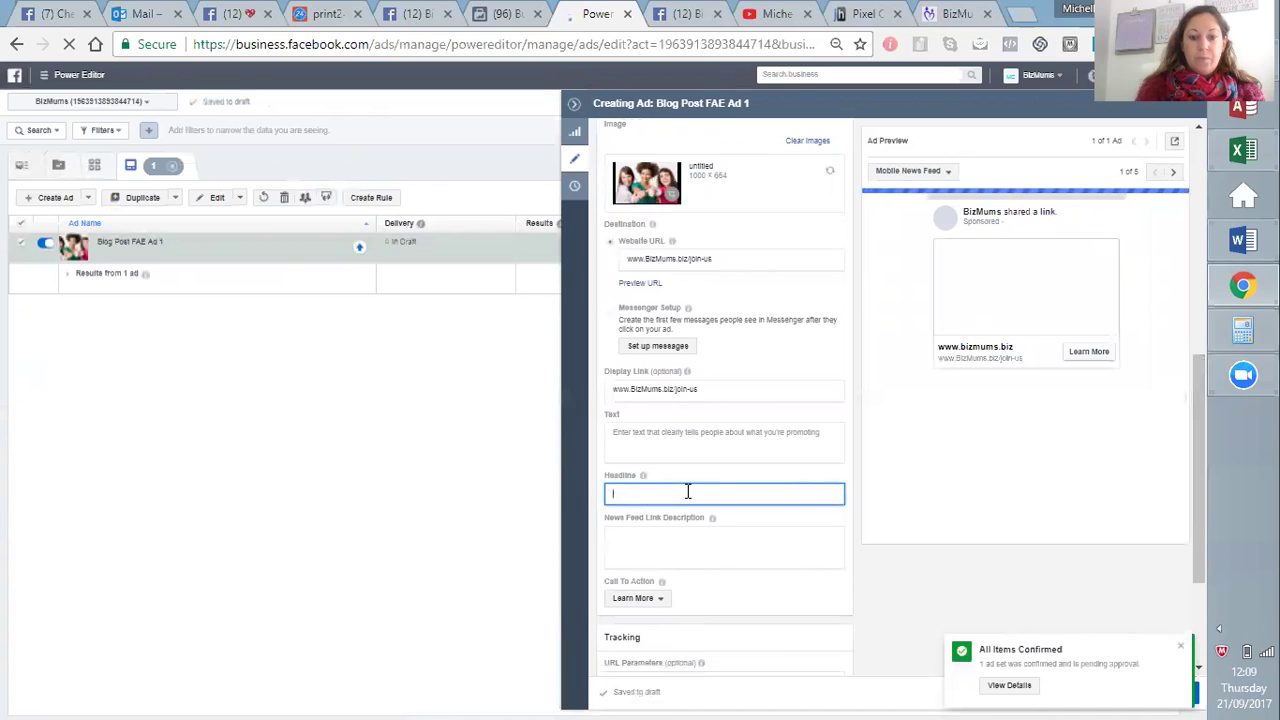
pyautogui.write('Connect')
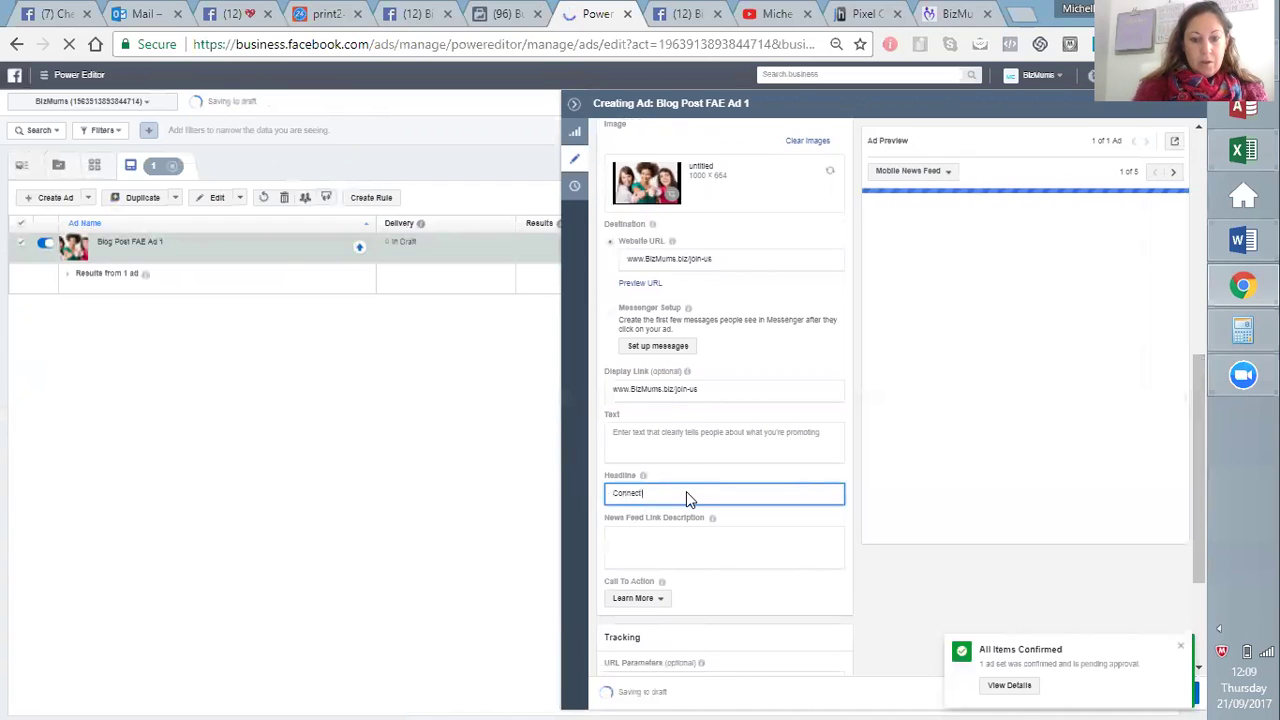
pyautogui.press('BackSpace')
pyautogui.press('BackSpace')
pyautogui.press('BackSpace')
pyautogui.press('BackSpace')
pyautogui.press('BackSpace')
pyautogui.press('BackSpace')
pyautogui.press('BackSpace')
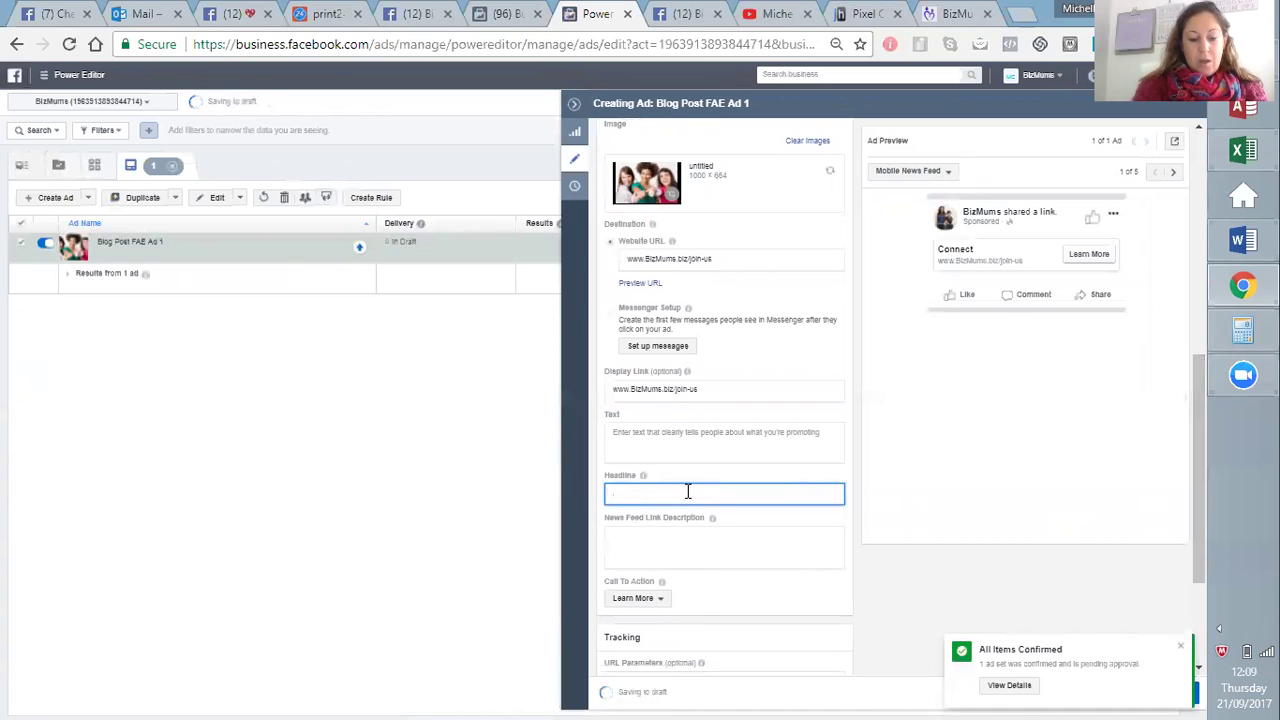
# Step: Set the ad's headline to "How to grow your business with £1"
pyautogui.write('How to grow your business')
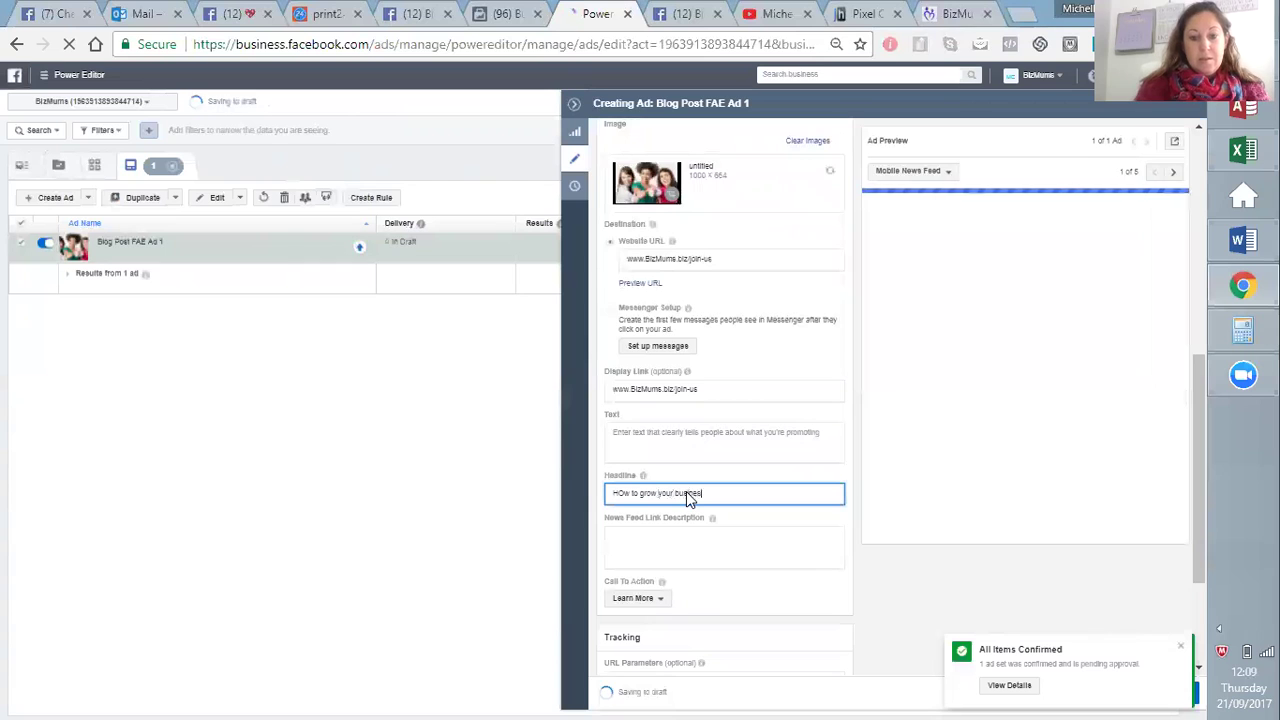
pyautogui.write(' with £1')
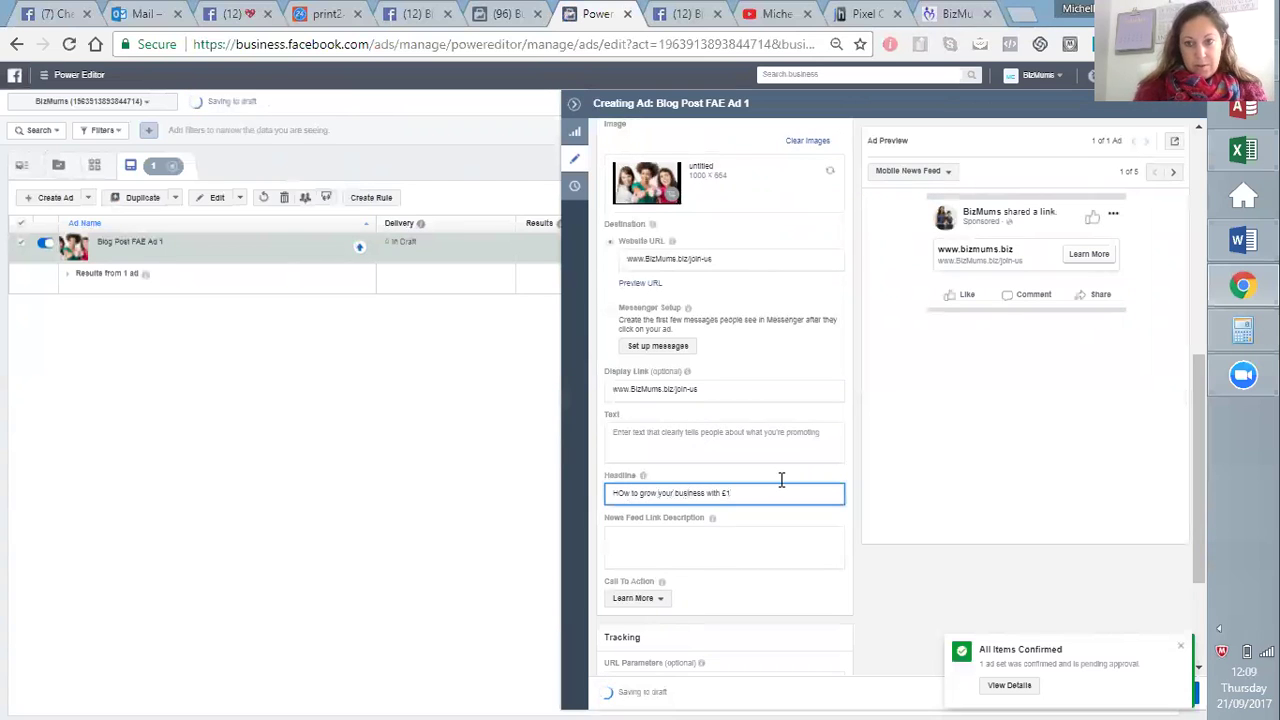
pyautogui.click(629, 493)
pyautogui.press('BackSpace')
pyautogui.press('BackSpace')
pyautogui.write('o')
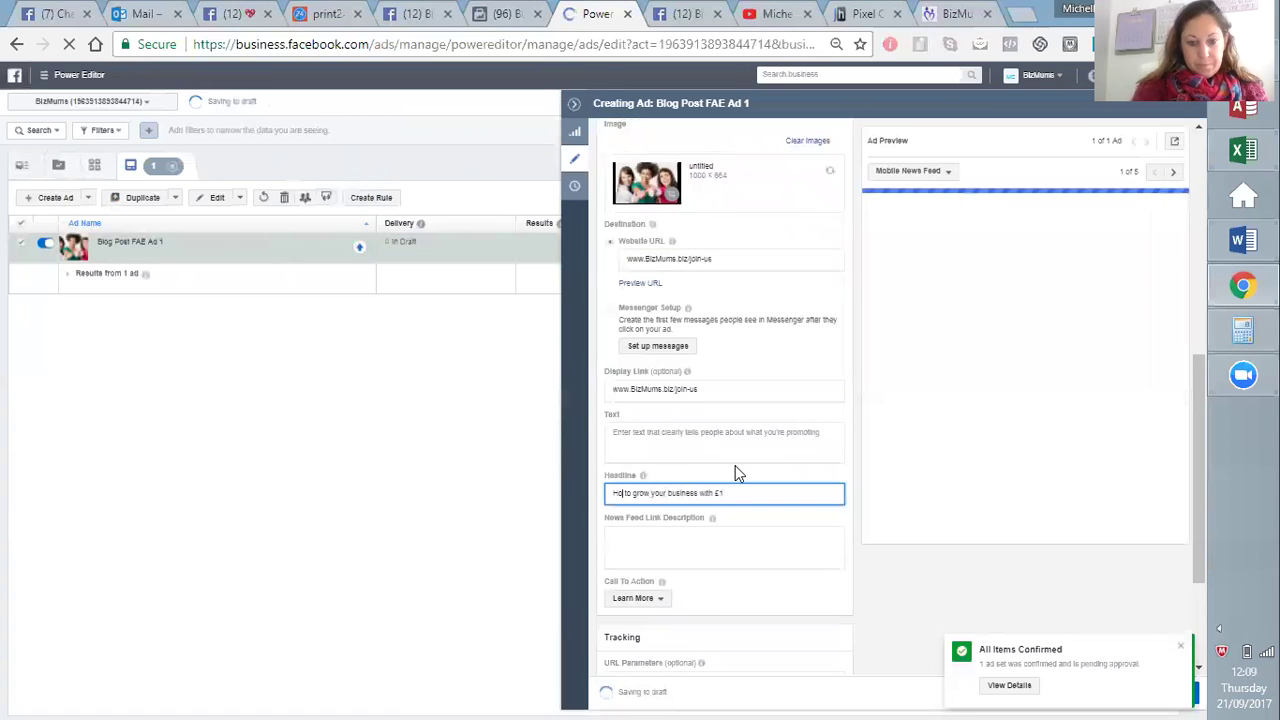
pyautogui.write('w')
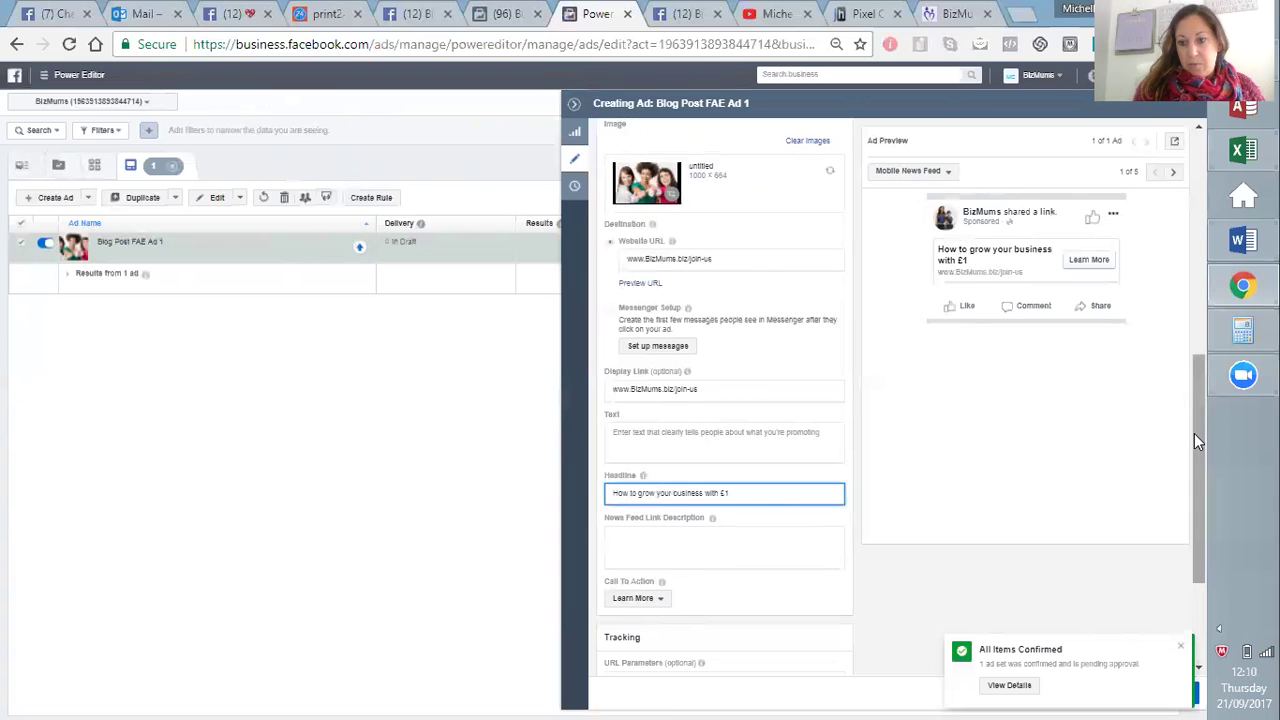
# Step: Begin the ad's text with "When I first started my business I spent many days sat home with my baby feeling alone and isolated."
pyautogui.rightClick(1207, 384)
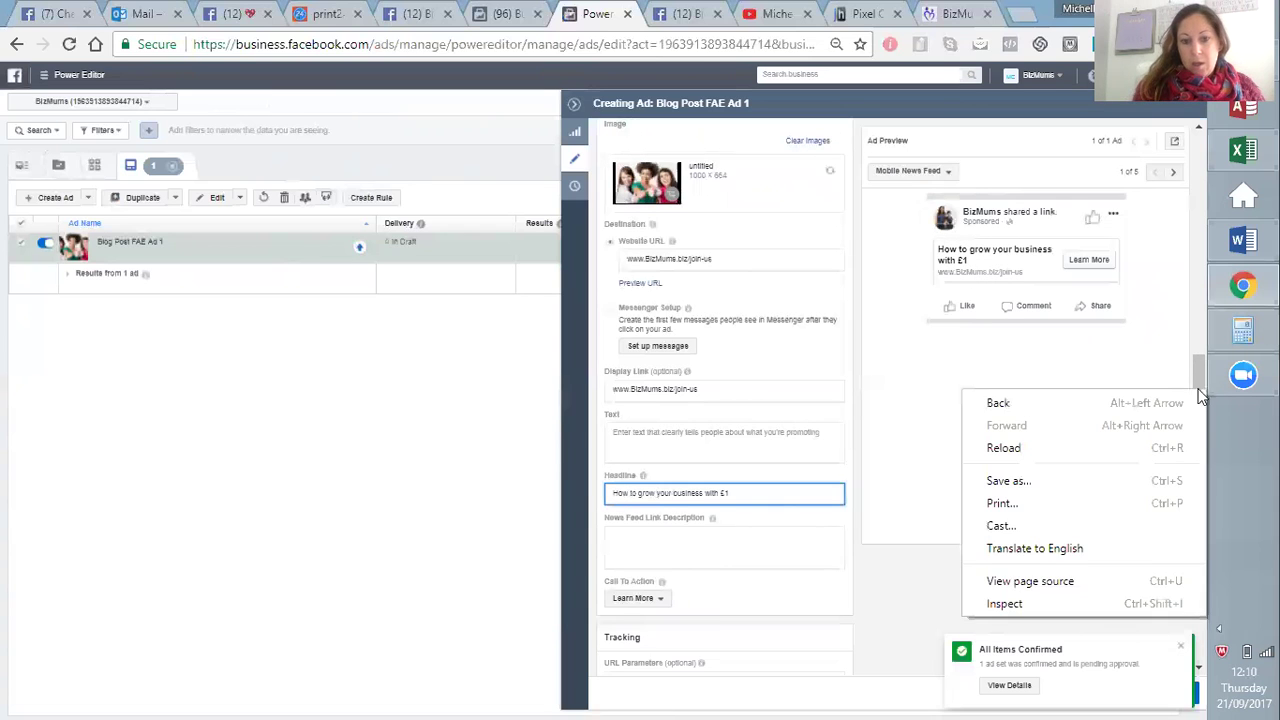
pyautogui.click(761, 454)
pyautogui.click(740, 428)
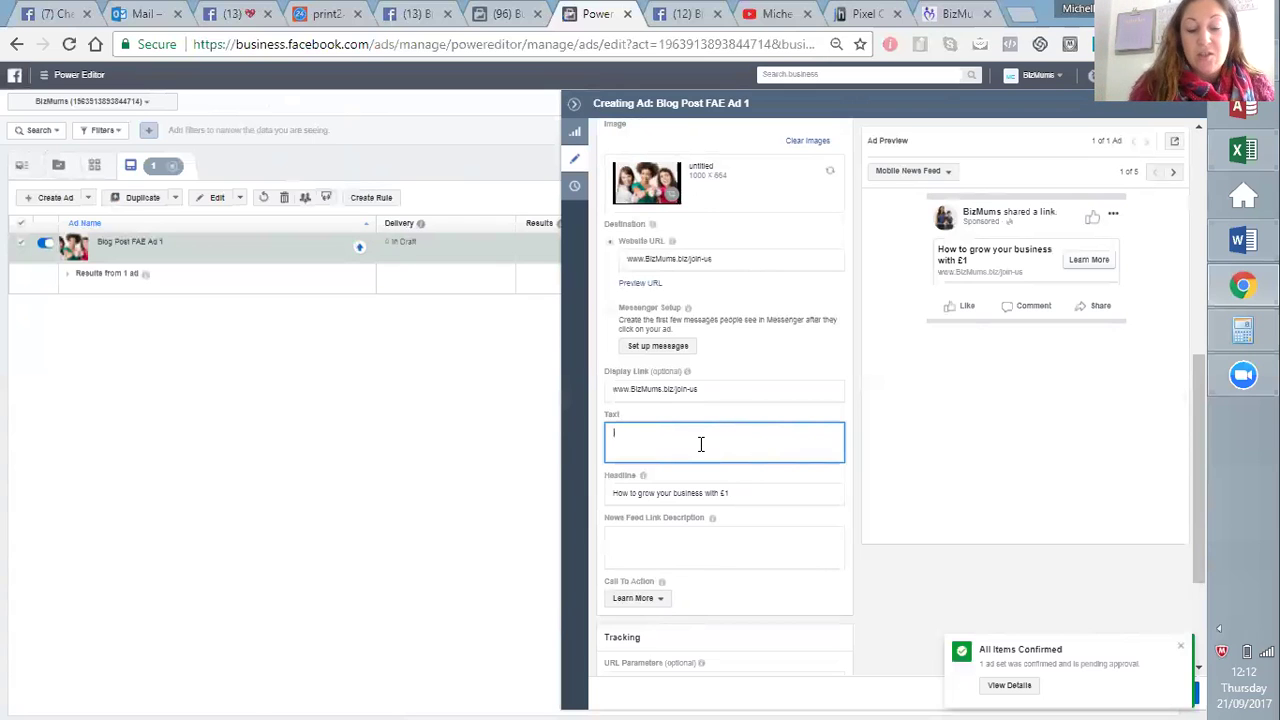
pyautogui.write('I')
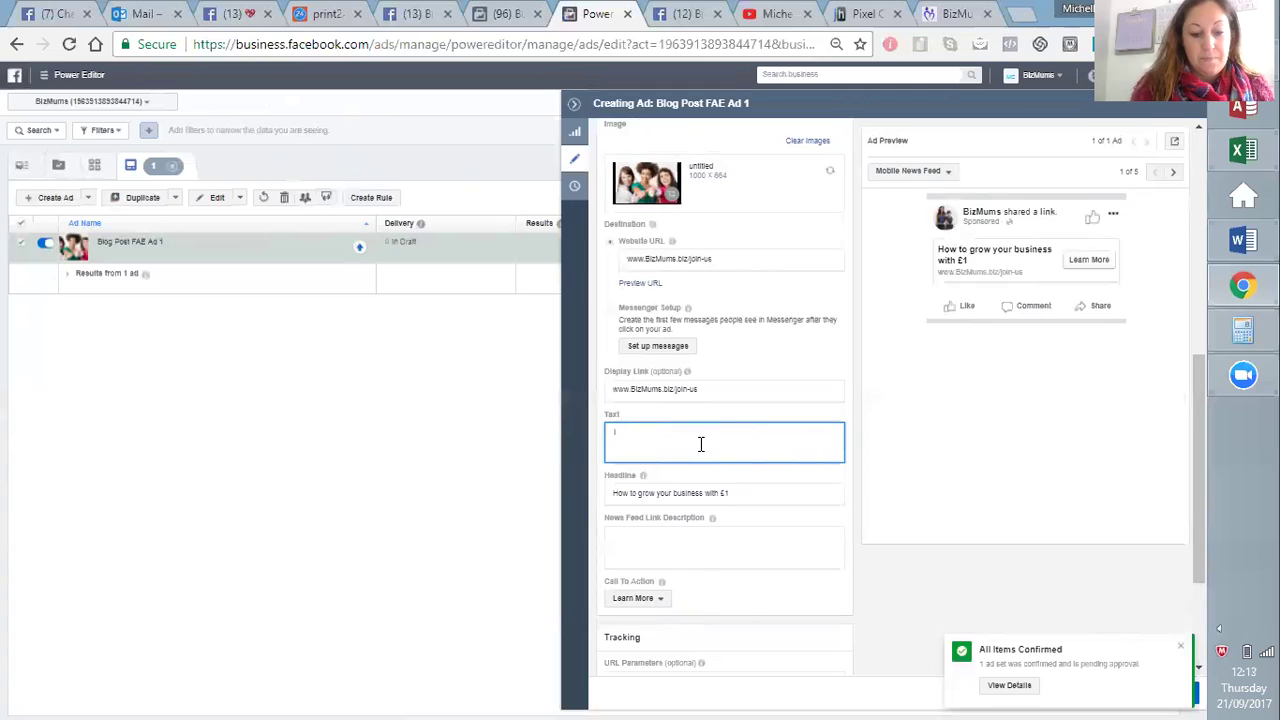
pyautogui.write('When I f')
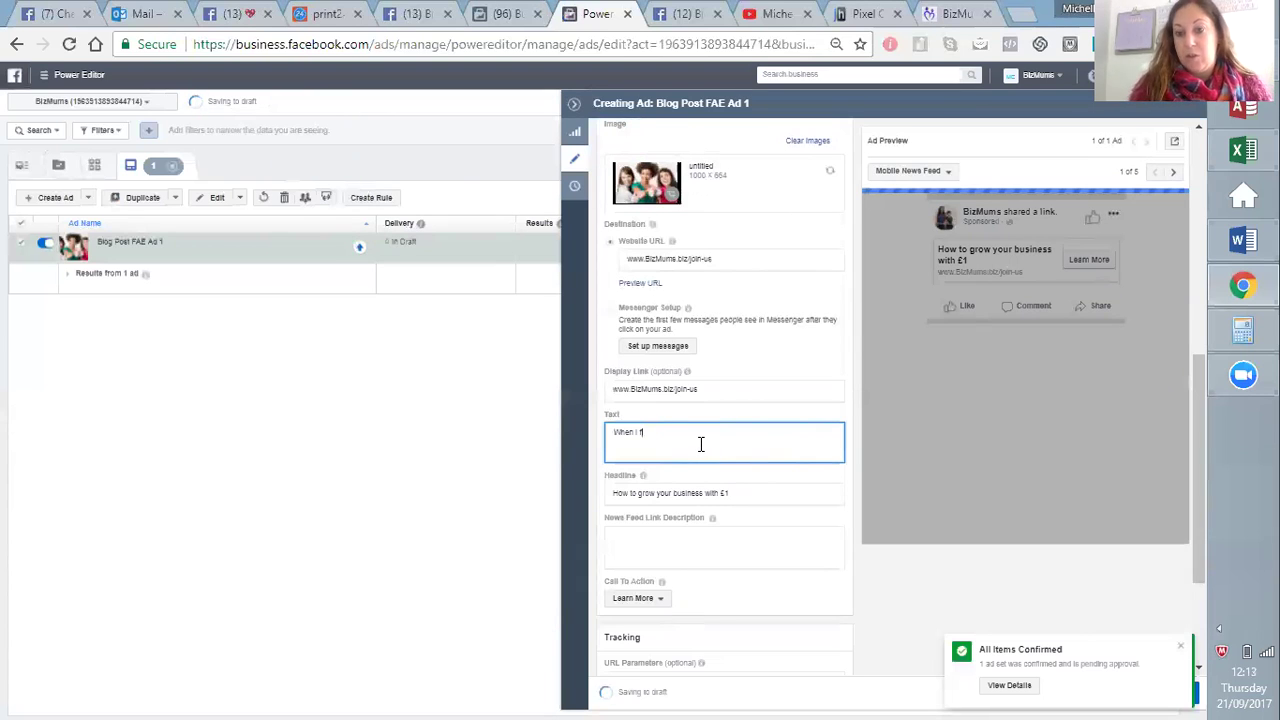
pyautogui.write('irst started my business I spent many days sat home with my baby feeling a')
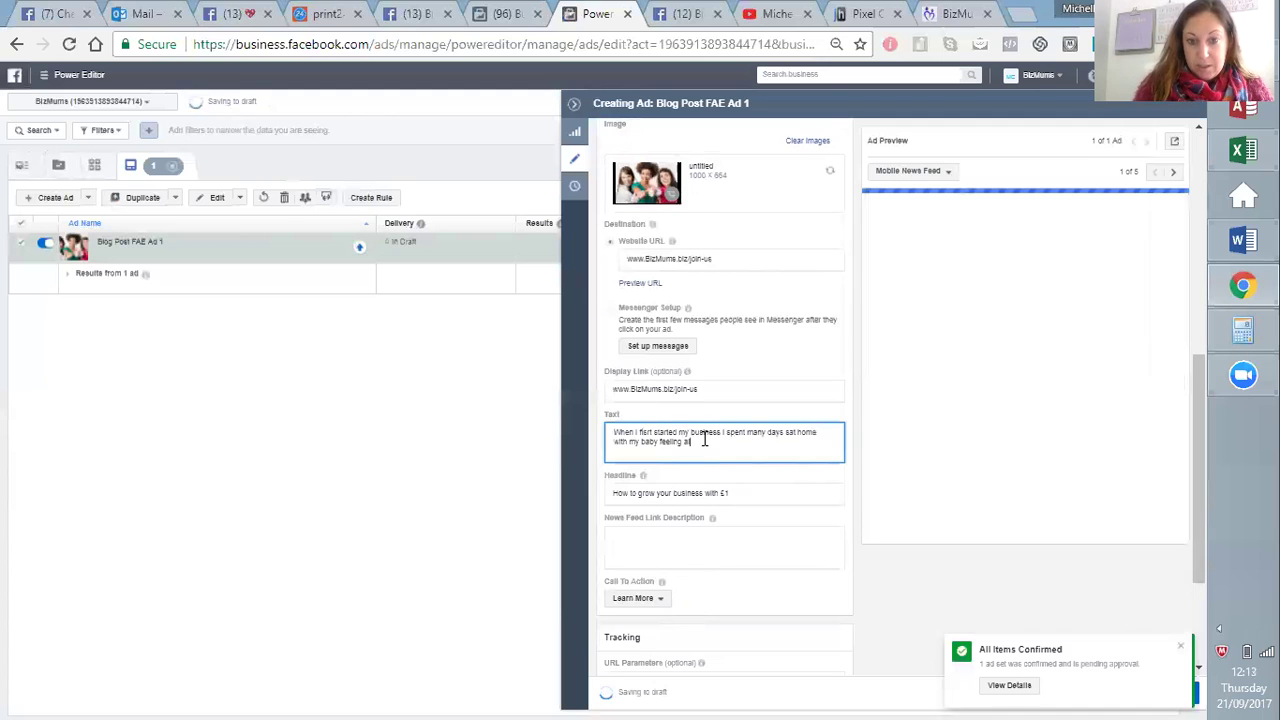
pyautogui.write('lone and isolated.')
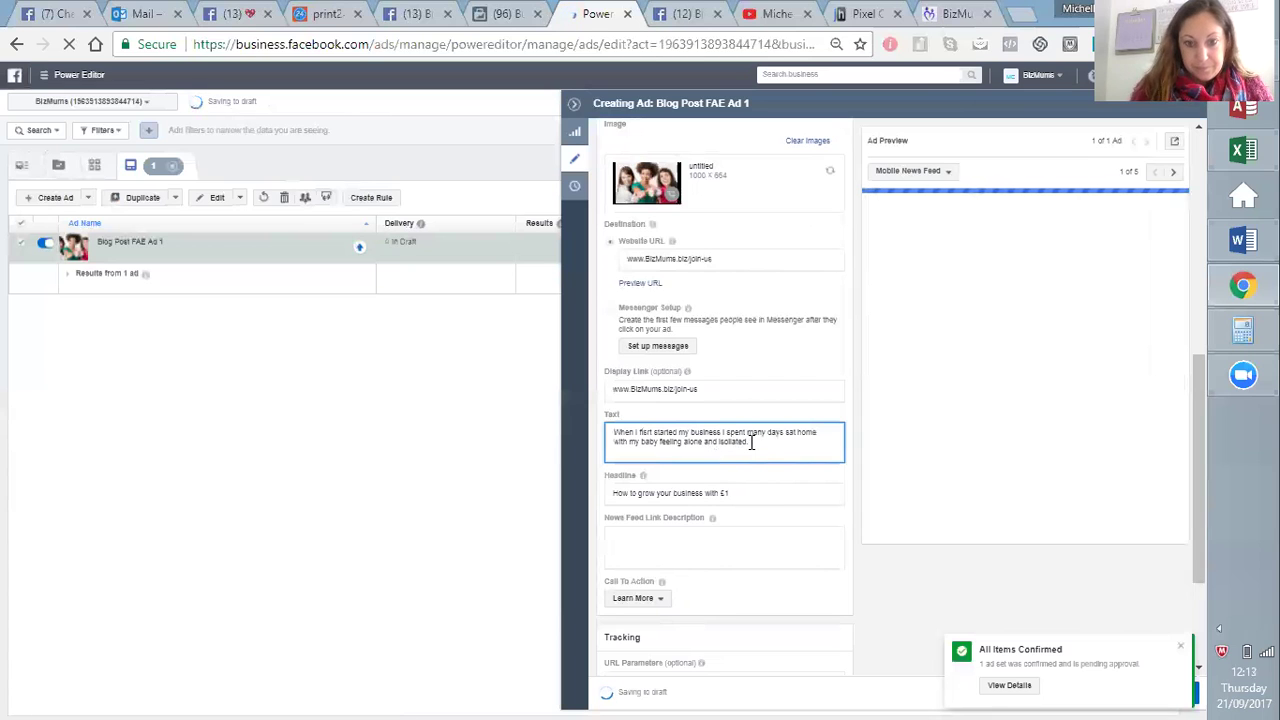
# Step: Add a second paragraph to the ad's text: "It was tough I was just starting out and I wasn't even sure if I could carry on."
pyautogui.press('Return')
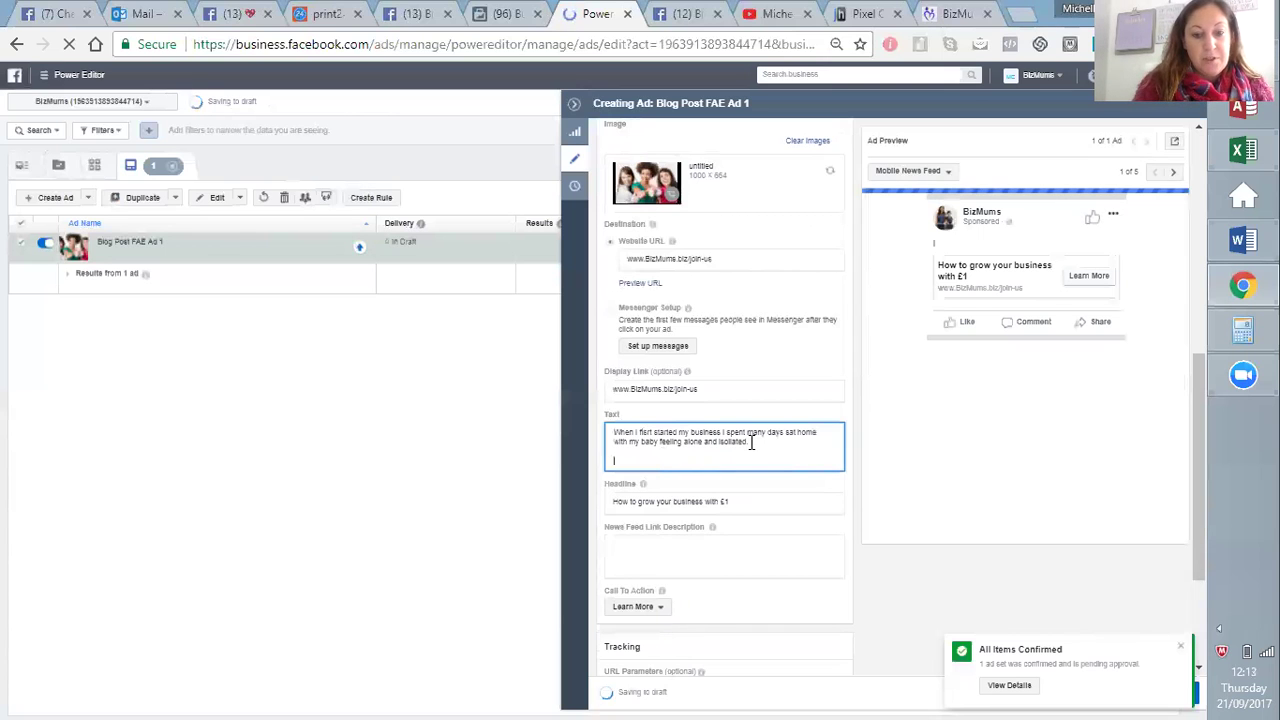
pyautogui.write('It was tough I was')
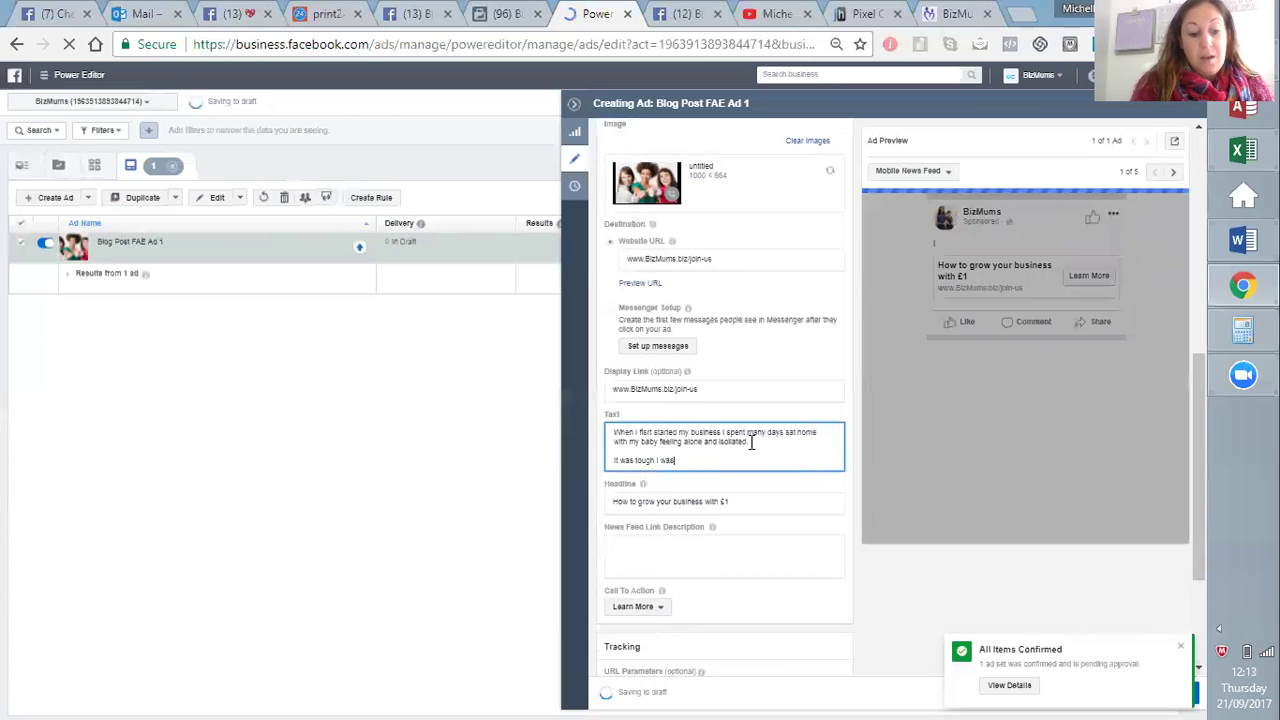
pyautogui.write(" just starting out and I wasn't even sure if")
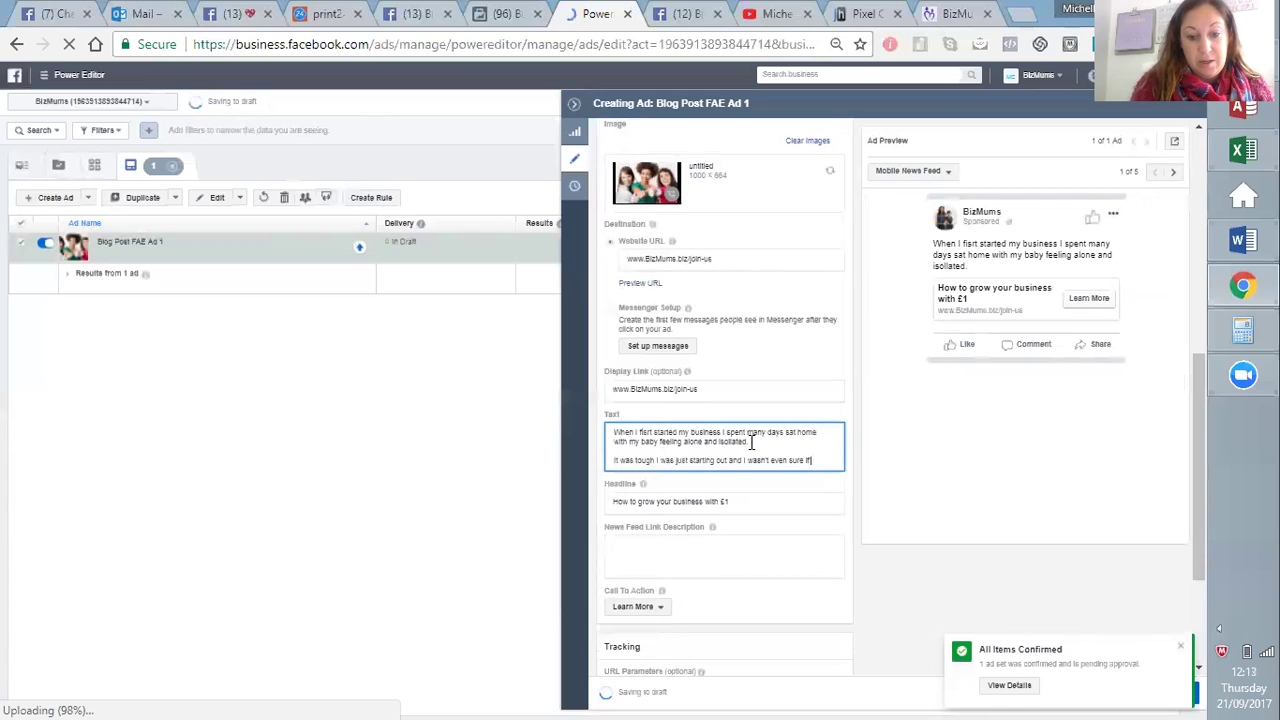
pyautogui.write(' I could carry')
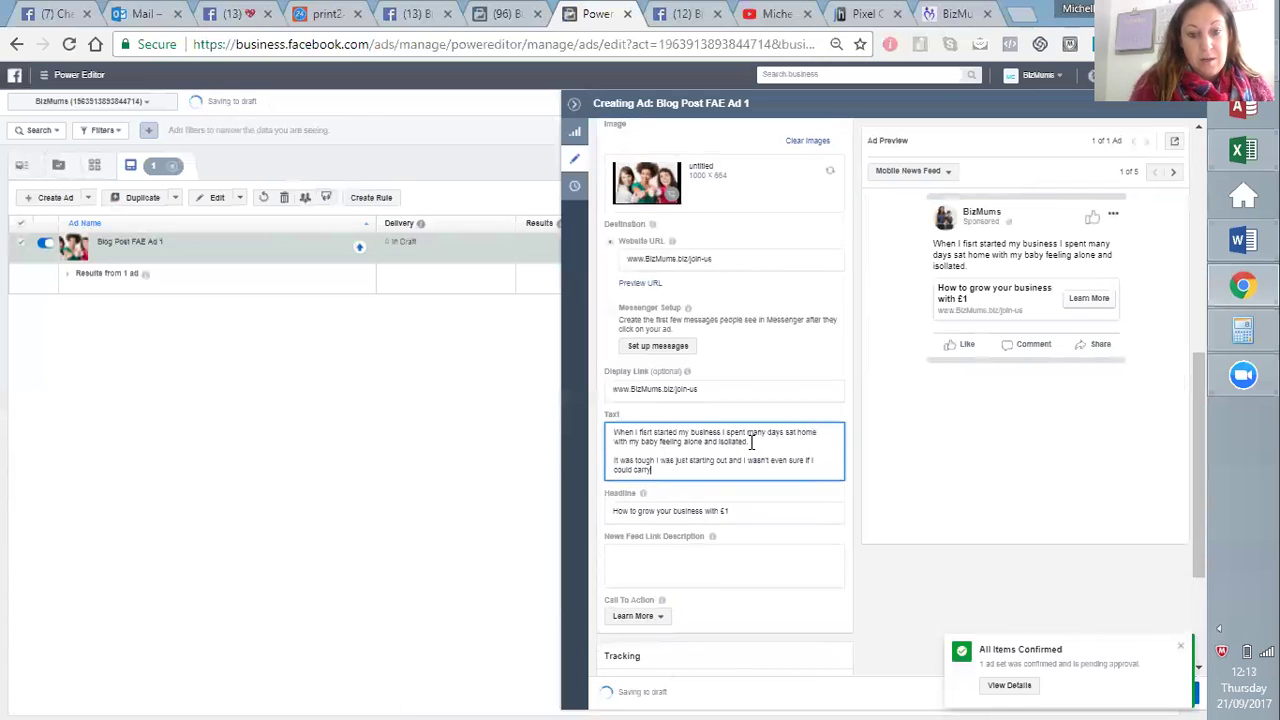
pyautogui.write(' on')
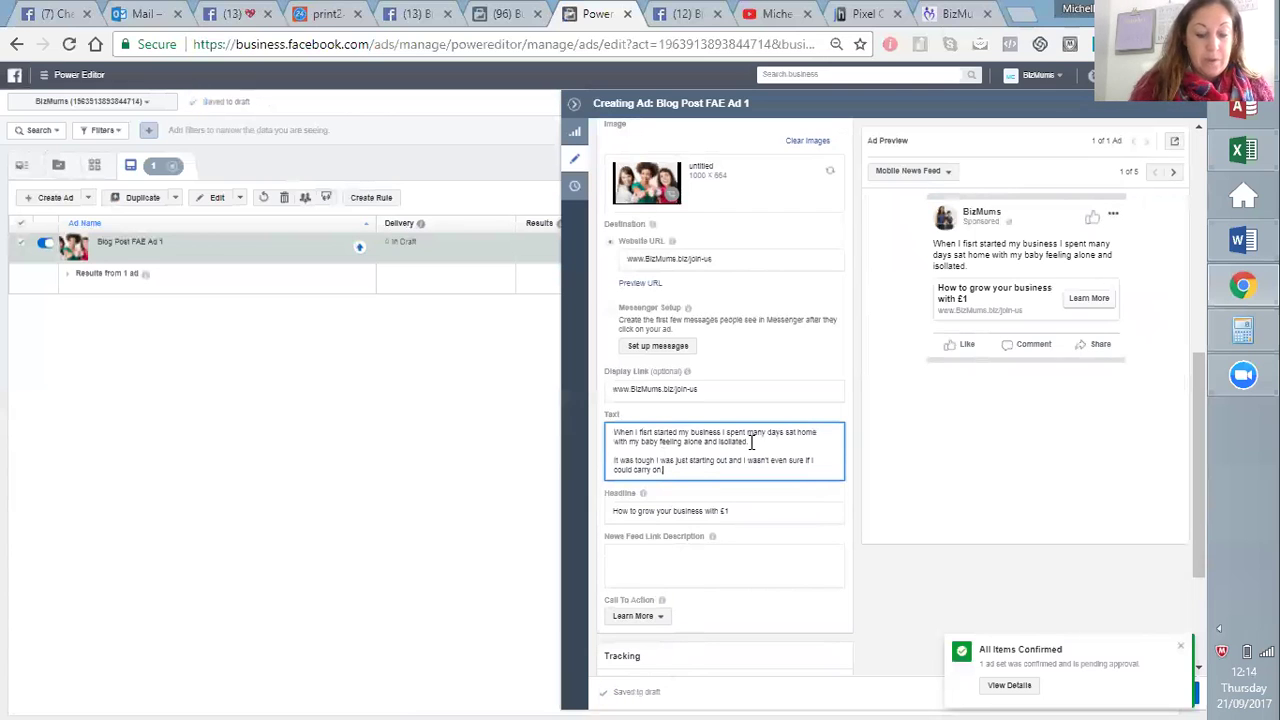
pyautogui.write('.')
pyautogui.press('Return')
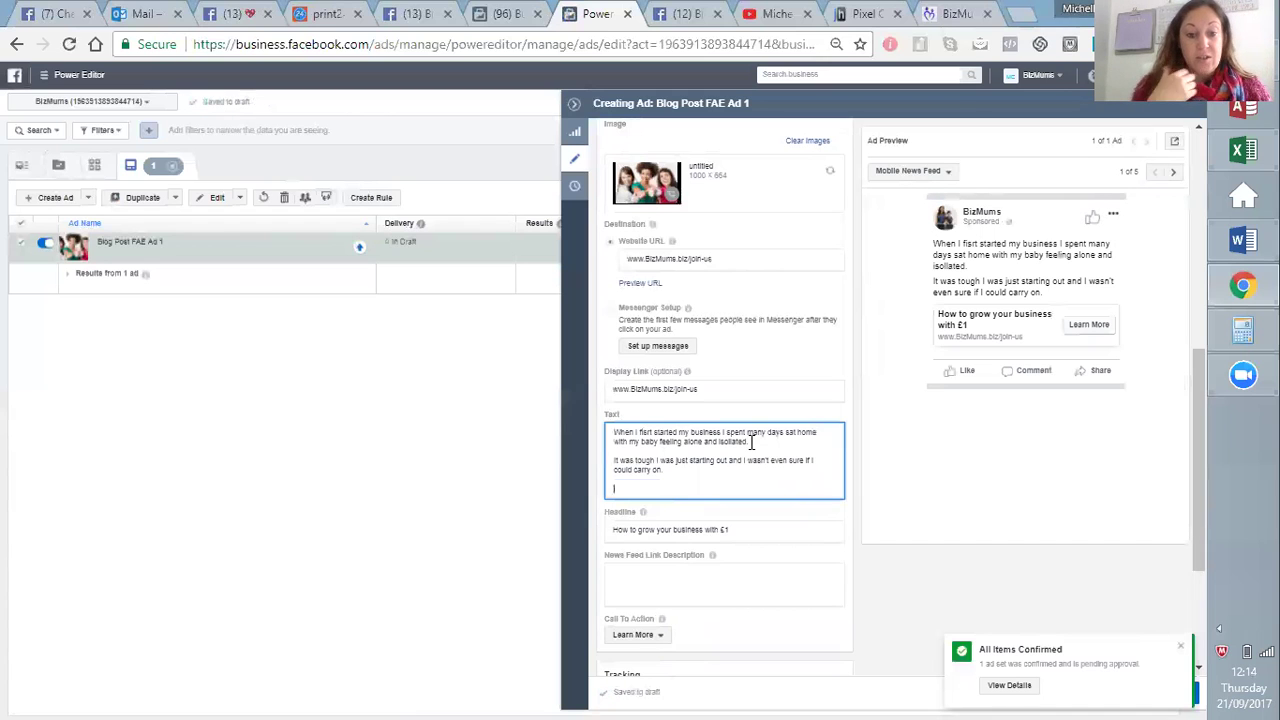
pyautogui.write('I connected')
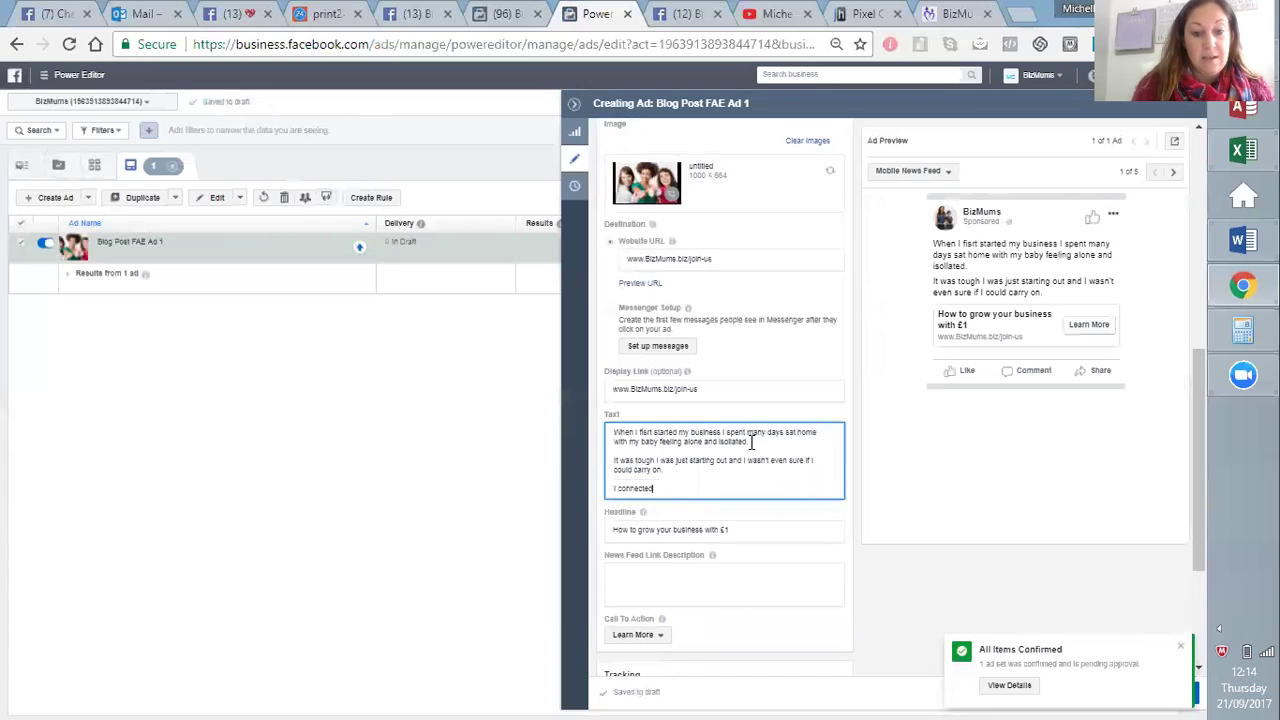
pyautogui.press('BackSpace')
pyautogui.press('BackSpace')
pyautogui.press('BackSpace')
pyautogui.press('BackSpace')
pyautogui.press('BackSpace')
pyautogui.press('BackSpace')
pyautogui.press('BackSpace')
pyautogui.press('BackSpace')
pyautogui.press('BackSpace')
pyautogui.press('BackSpace')
pyautogui.press('BackSpace')
pyautogui.press('BackSpace')
pyautogui.write('Thanks')
pyautogui.press('BackSpace')
pyautogui.press('BackSpace')
pyautogui.press('BackSpace')
pyautogui.press('BackSpace')
pyautogui.press('BackSpace')
pyautogui.press('BackSpace')
# Step: Start the text's third paragraph with "Thanks to social media I connected with other mums who I found were feeling the same as me"
pyautogui.press('Return')
pyautogui.write('Thana')
pyautogui.press('BackSpace')
pyautogui.write('ks to social')
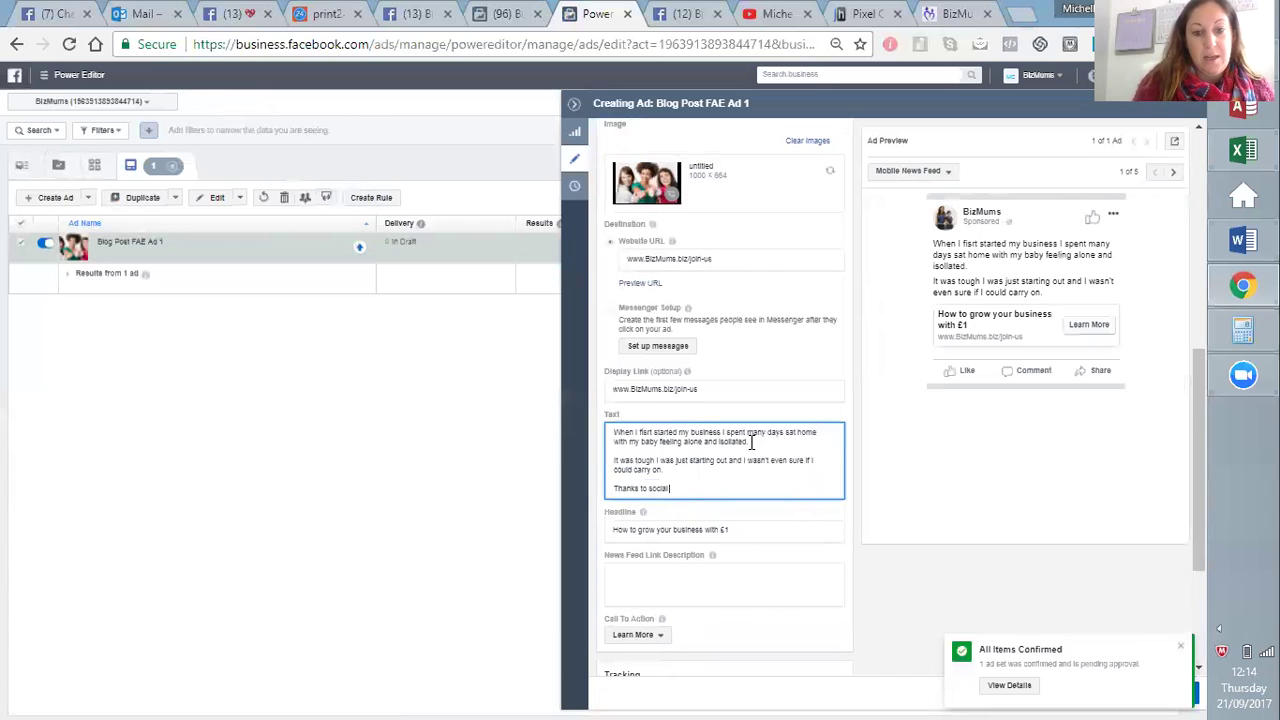
pyautogui.write(' media I co')
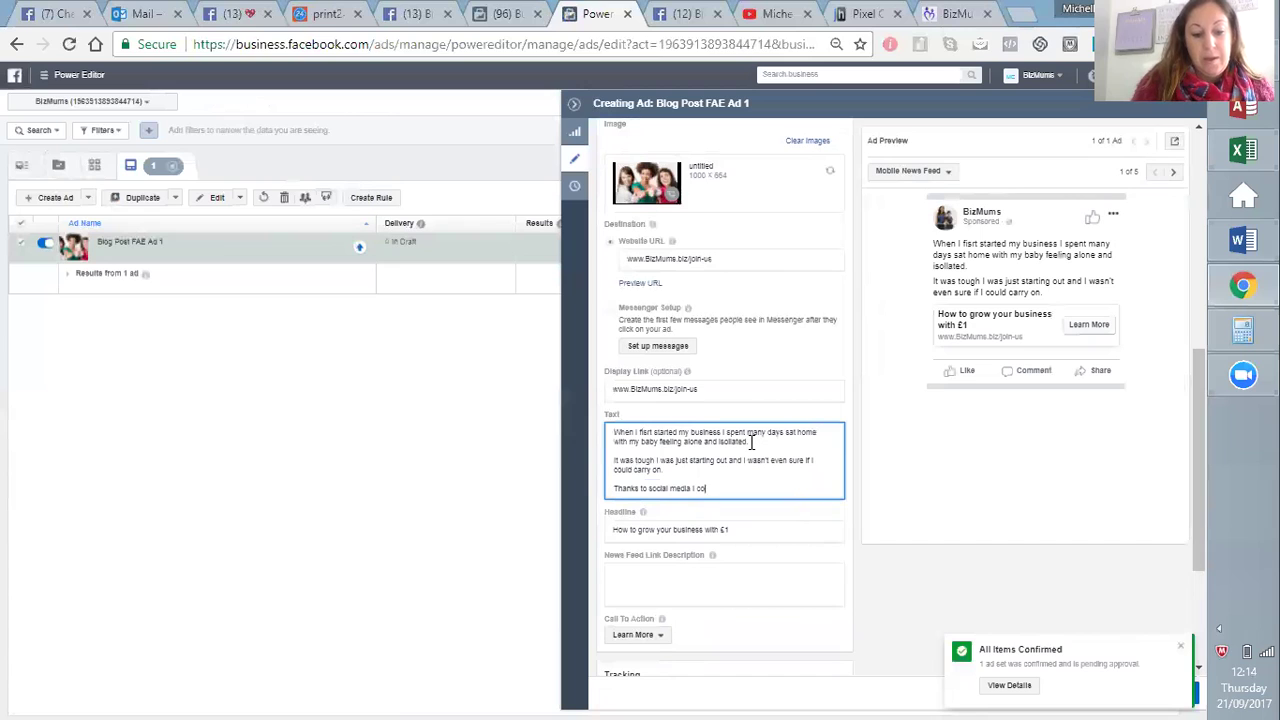
pyautogui.write('nnected with oth')
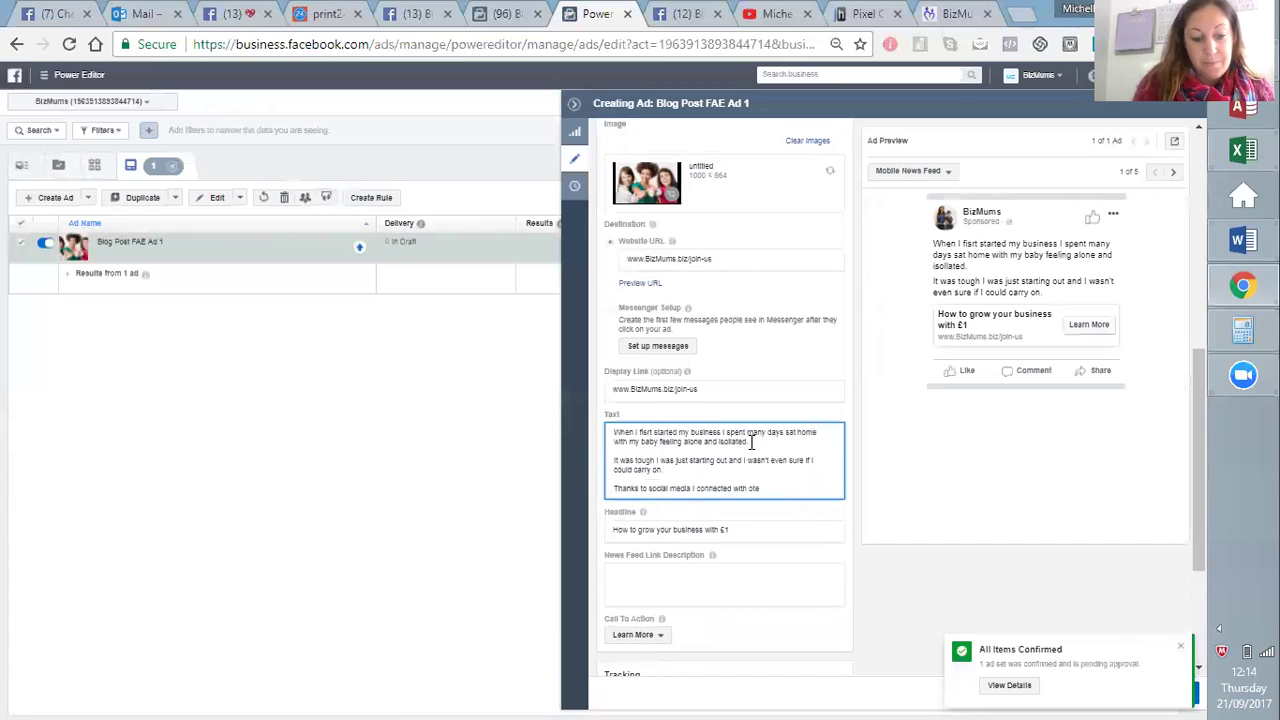
pyautogui.write('er mums who I')
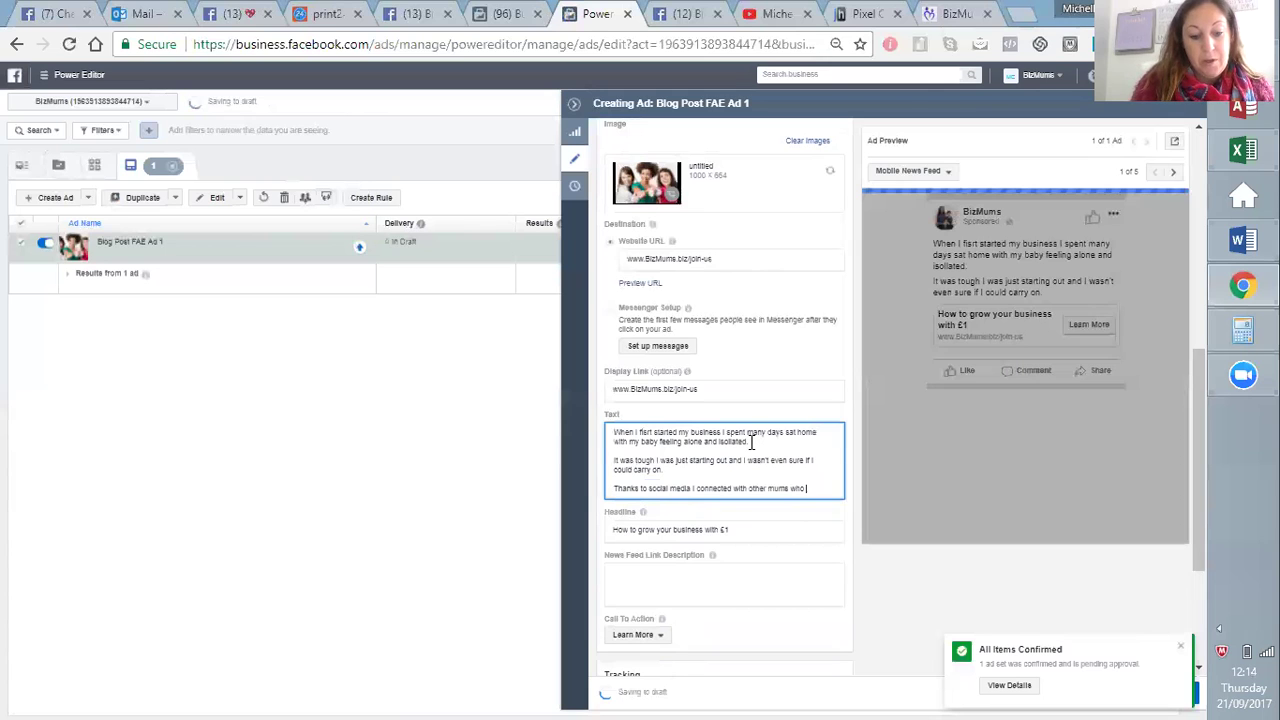
pyautogui.write(' found were feel')
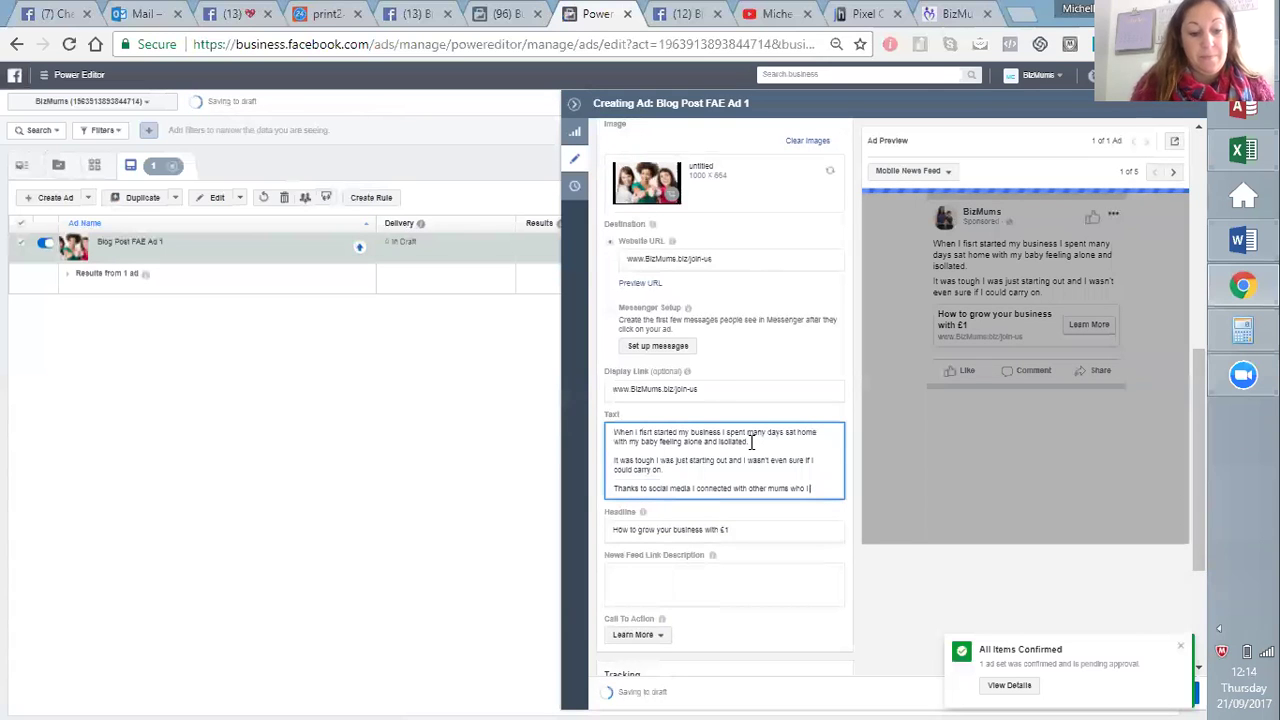
pyautogui.write('ing the same as me')
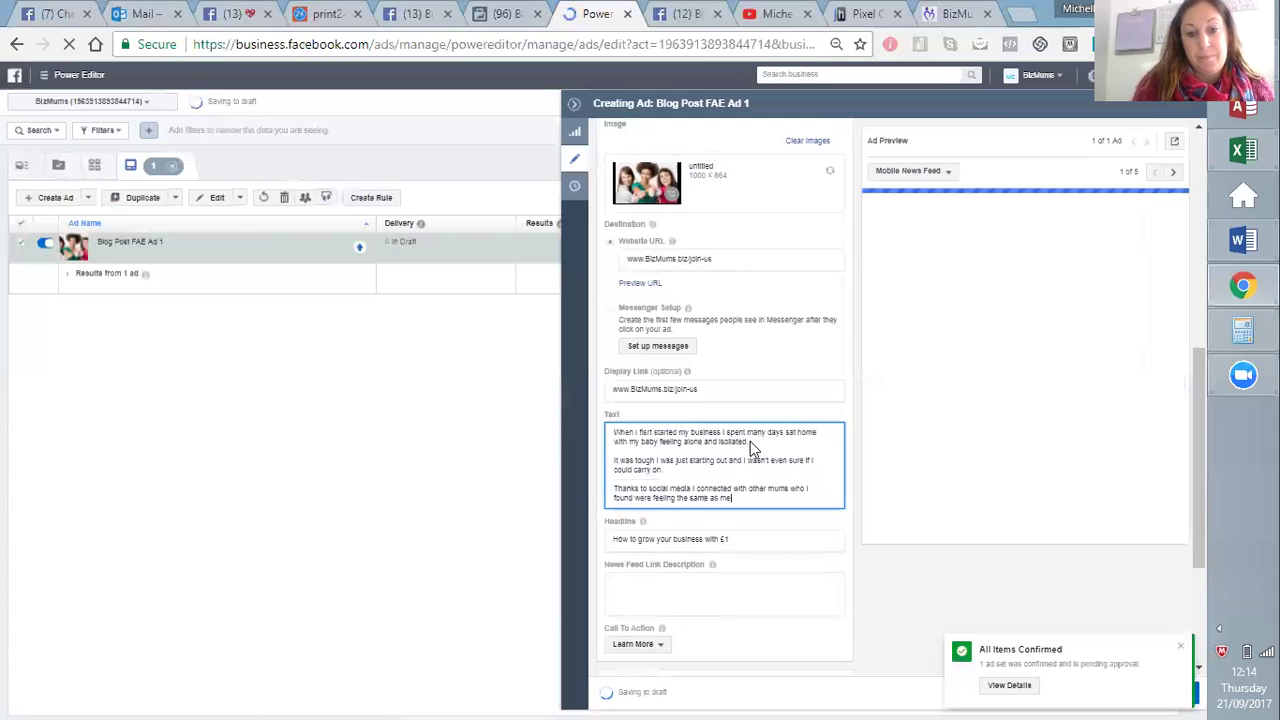
# Step: Continue the third paragraph of the ad's text with "so I set up groups locally where we could meetup and get"
pyautogui.write(' so I set u')
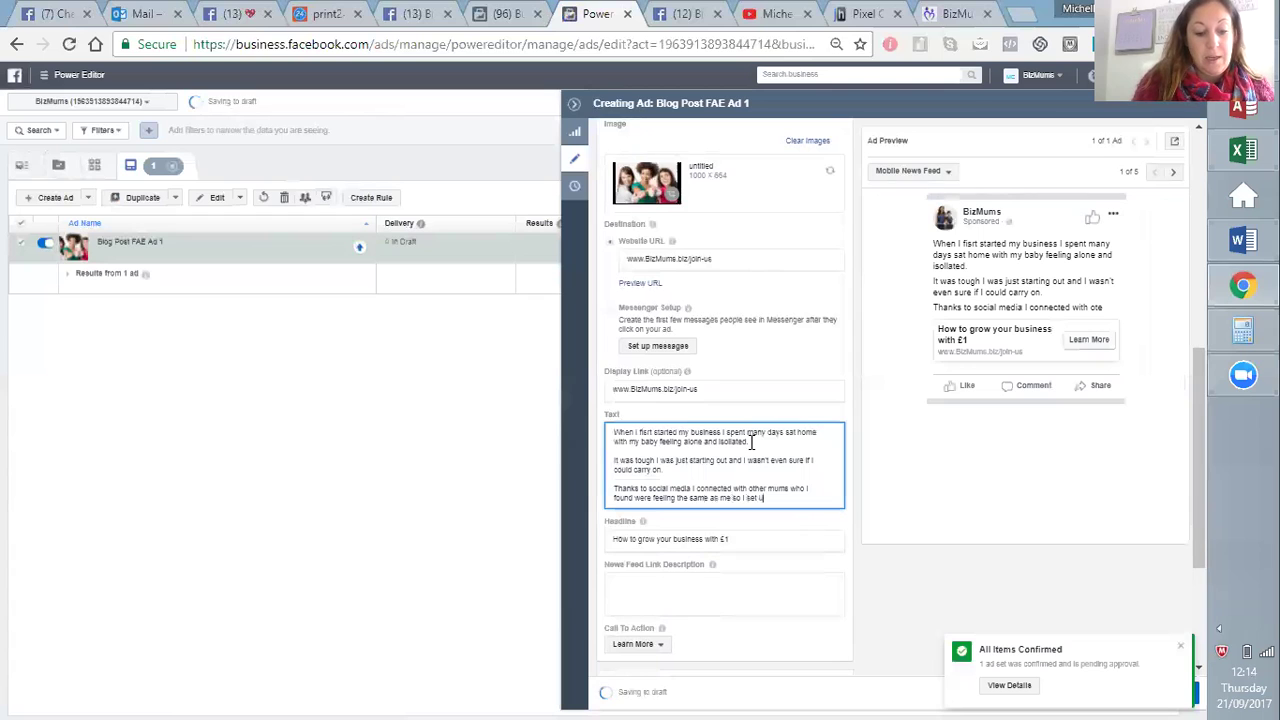
pyautogui.write('p groups locally where we')
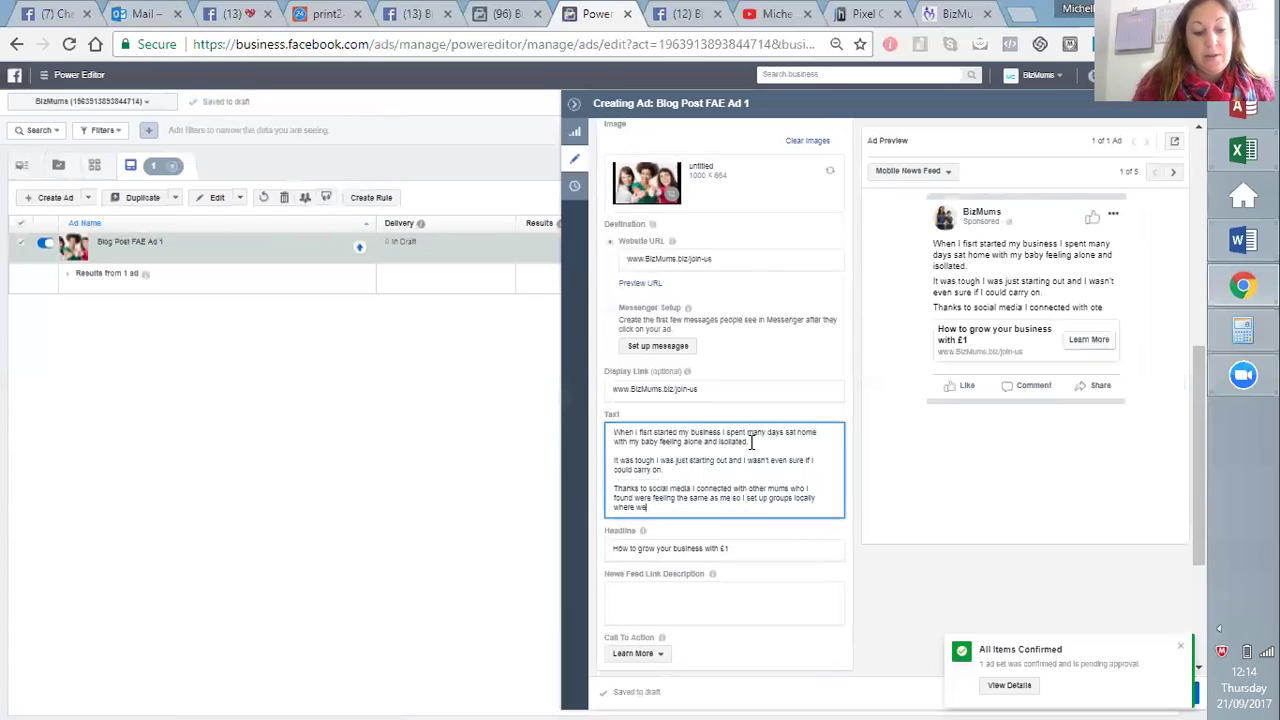
pyautogui.write(' could connect wi')
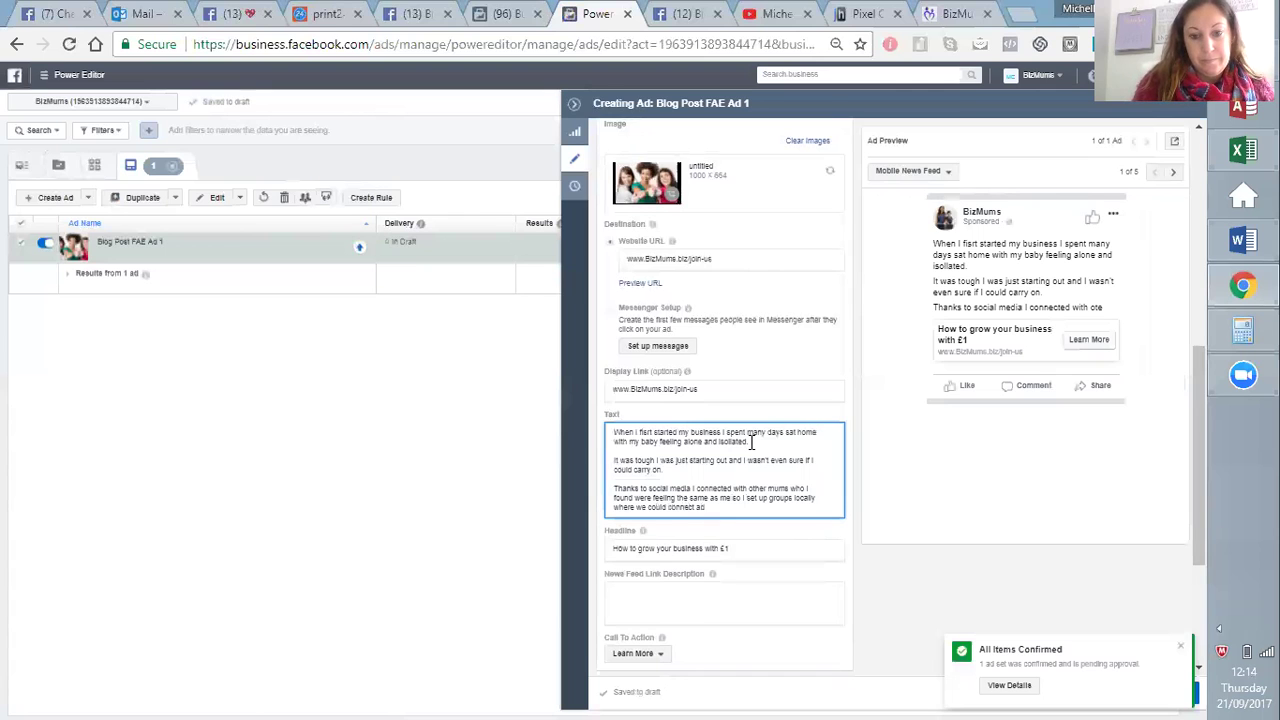
pyautogui.press('BackSpace')
pyautogui.press('BackSpace')
pyautogui.press('BackSpace')
pyautogui.press('BackSpace')
pyautogui.press('BackSpace')
pyautogui.press('BackSpace')
pyautogui.press('BackSpace')
pyautogui.press('BackSpace')
pyautogui.press('BackSpace')
pyautogui.press('BackSpace')
pyautogui.press('BackSpace')
pyautogui.write('me')
pyautogui.press('BackSpace')
pyautogui.press('BackSpace')
pyautogui.press('BackSpace')
pyautogui.press('BackSpace')
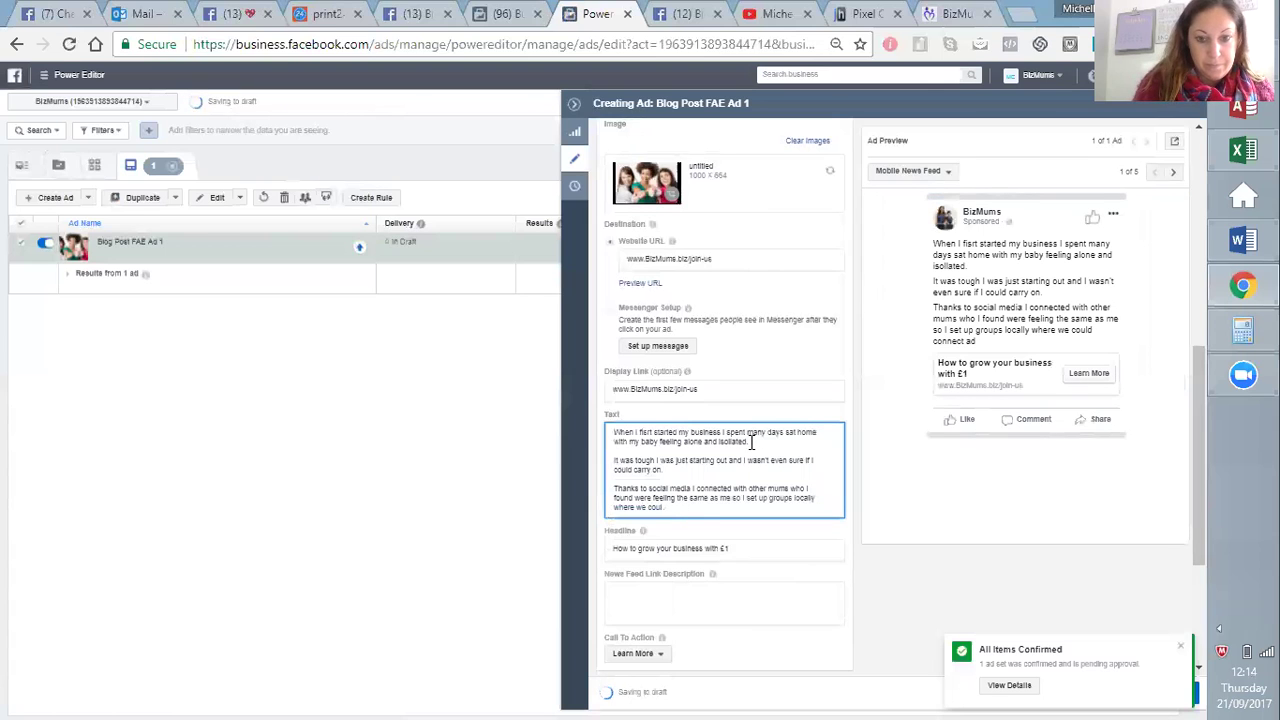
pyautogui.write('d meetup and h')
pyautogui.press('BackSpace')
pyautogui.write('get')
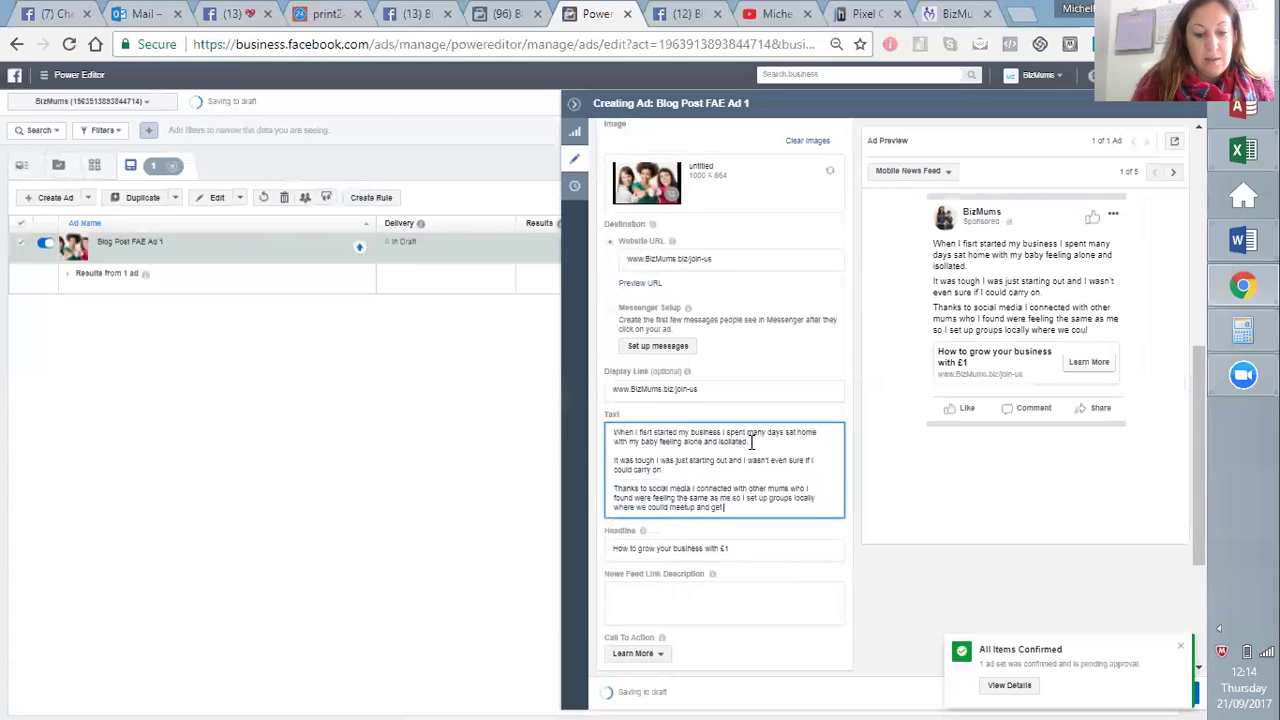
# Step: Finish the third paragraph with "help in our business and take our littles ones along if we needed too" and start a new paragraph
pyautogui.write(' help in our business and take our')
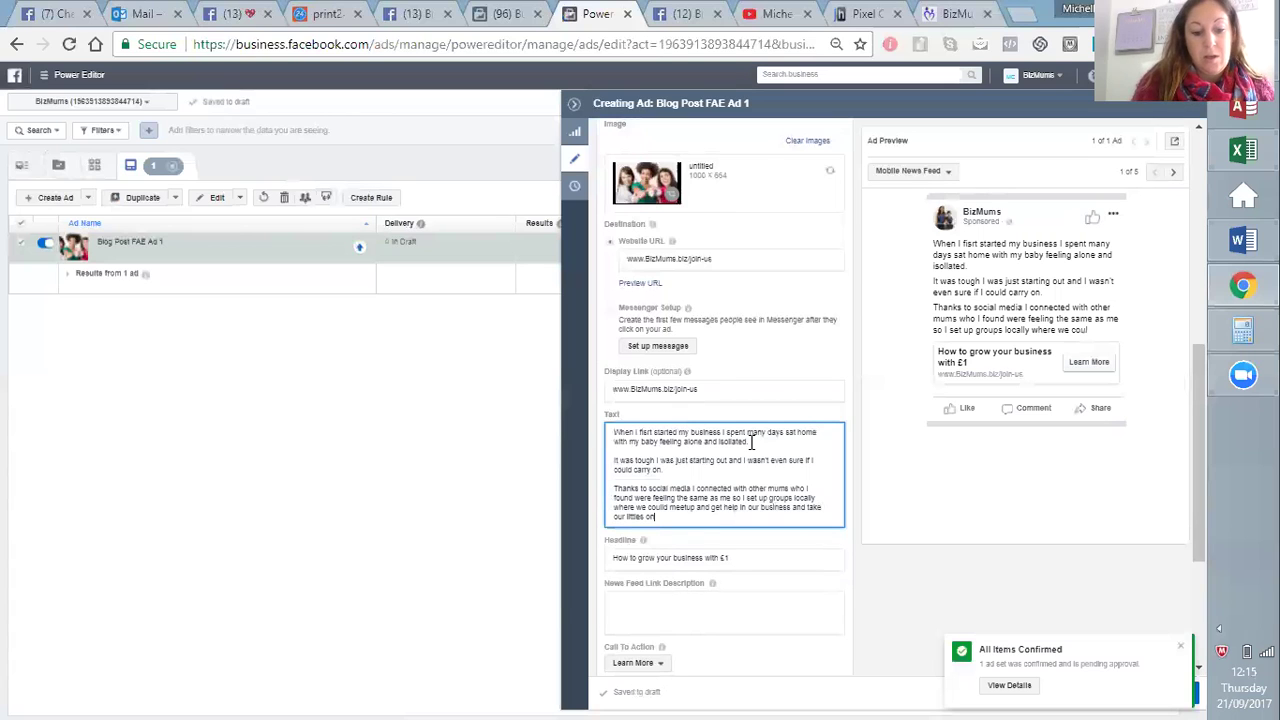
pyautogui.write('littles ones along if we needed too')
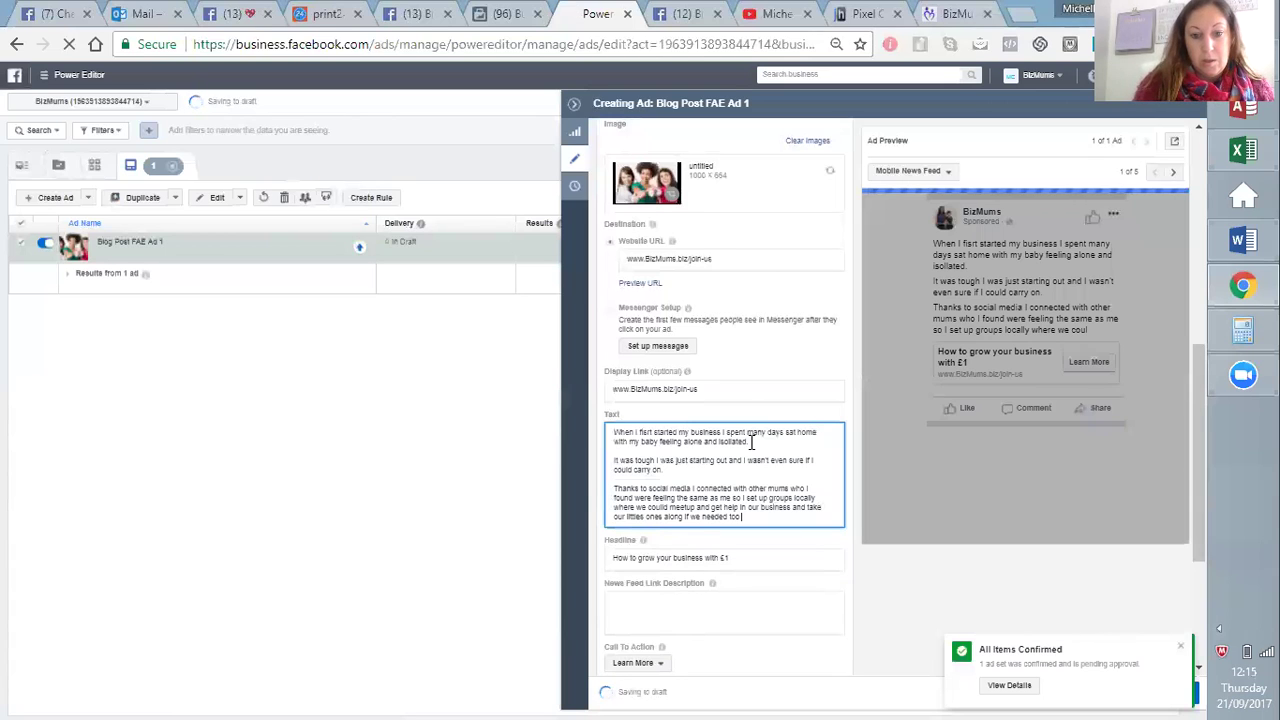
pyautogui.press('Return')
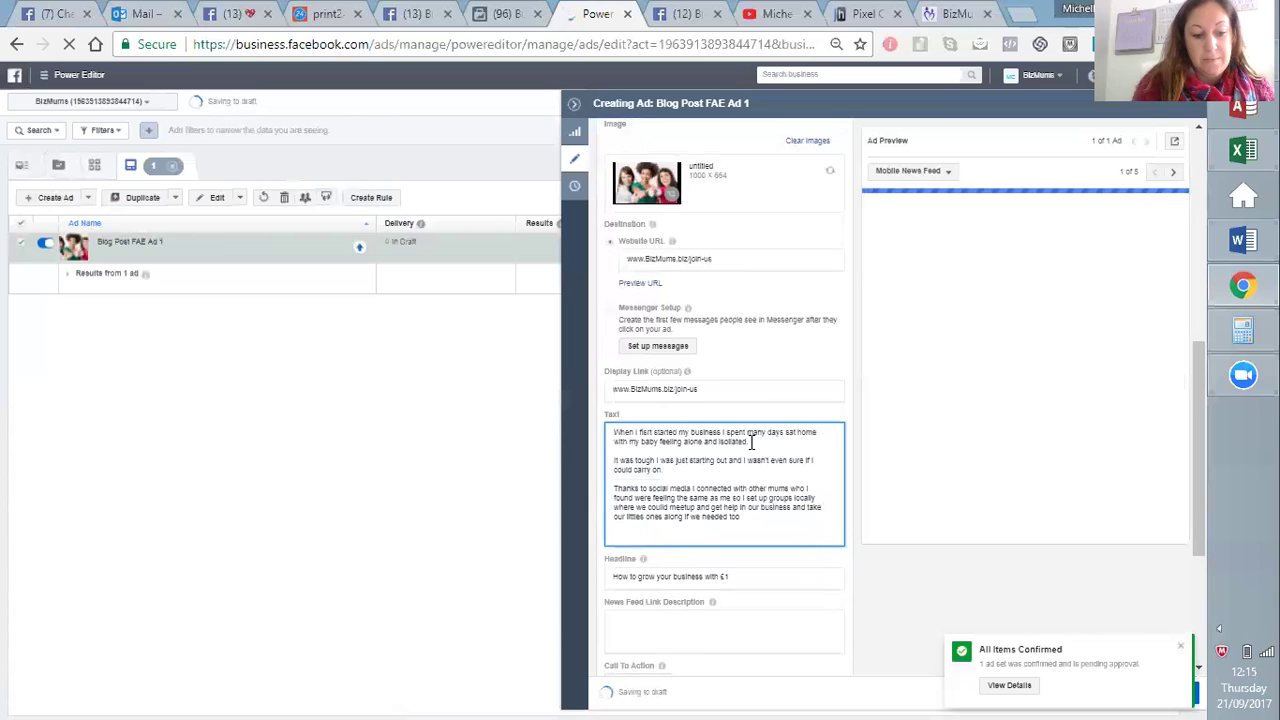
# Step: Add a fourth paragraph to the ad's text: "BizMums was created and now we have groups all over the UK and lots more online support"
pyautogui.write('BizMums was created and n')
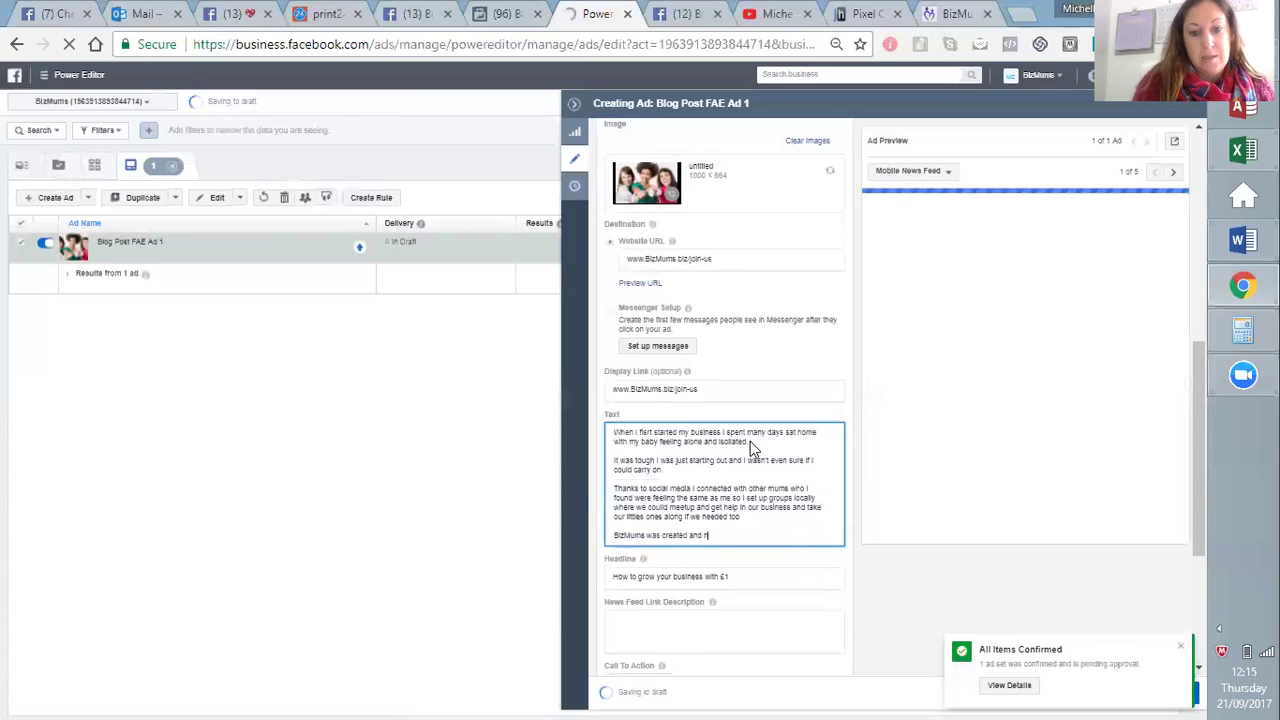
pyautogui.write('ow we have')
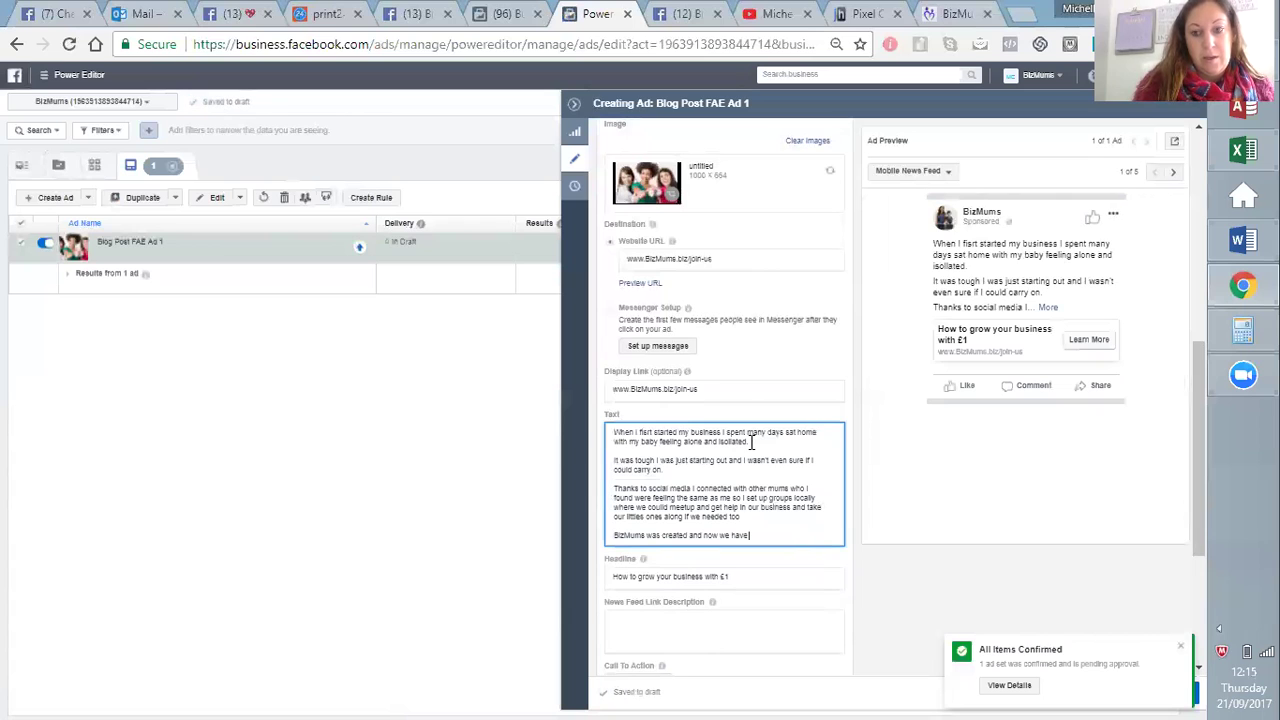
pyautogui.write(' groups al')
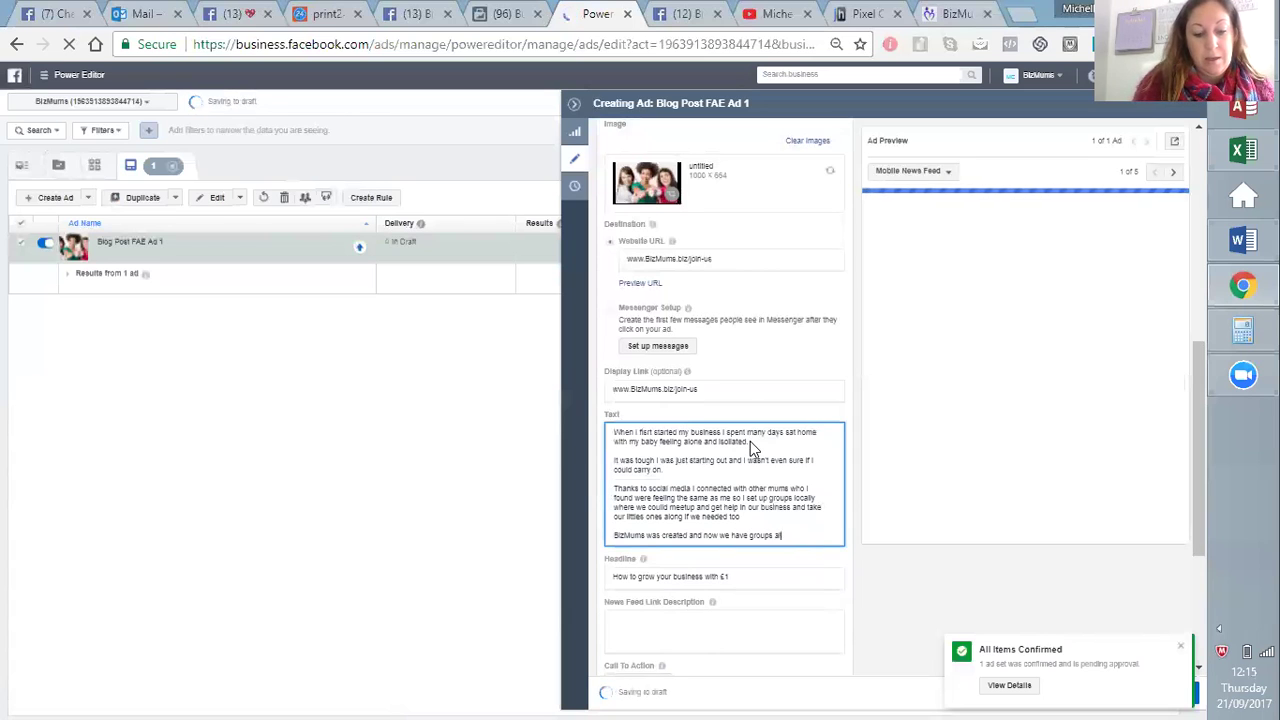
pyautogui.write('l over the UK a')
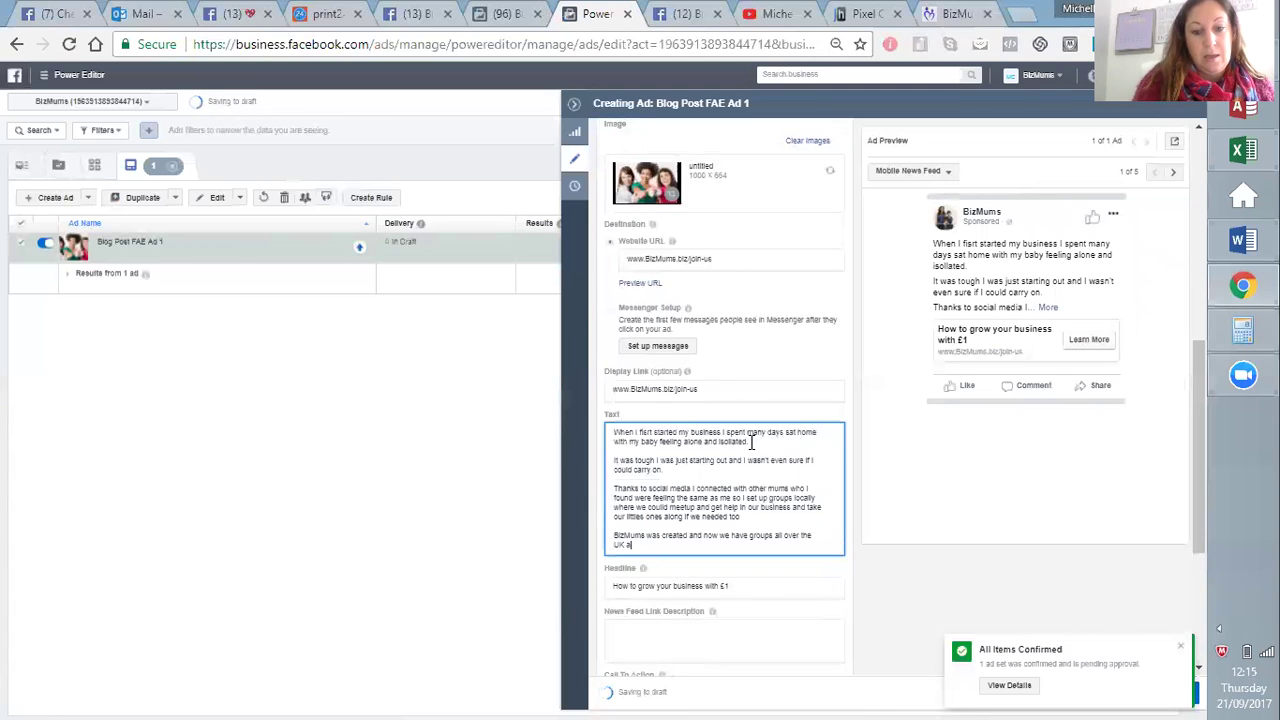
pyautogui.write('nd Iots more onlin')
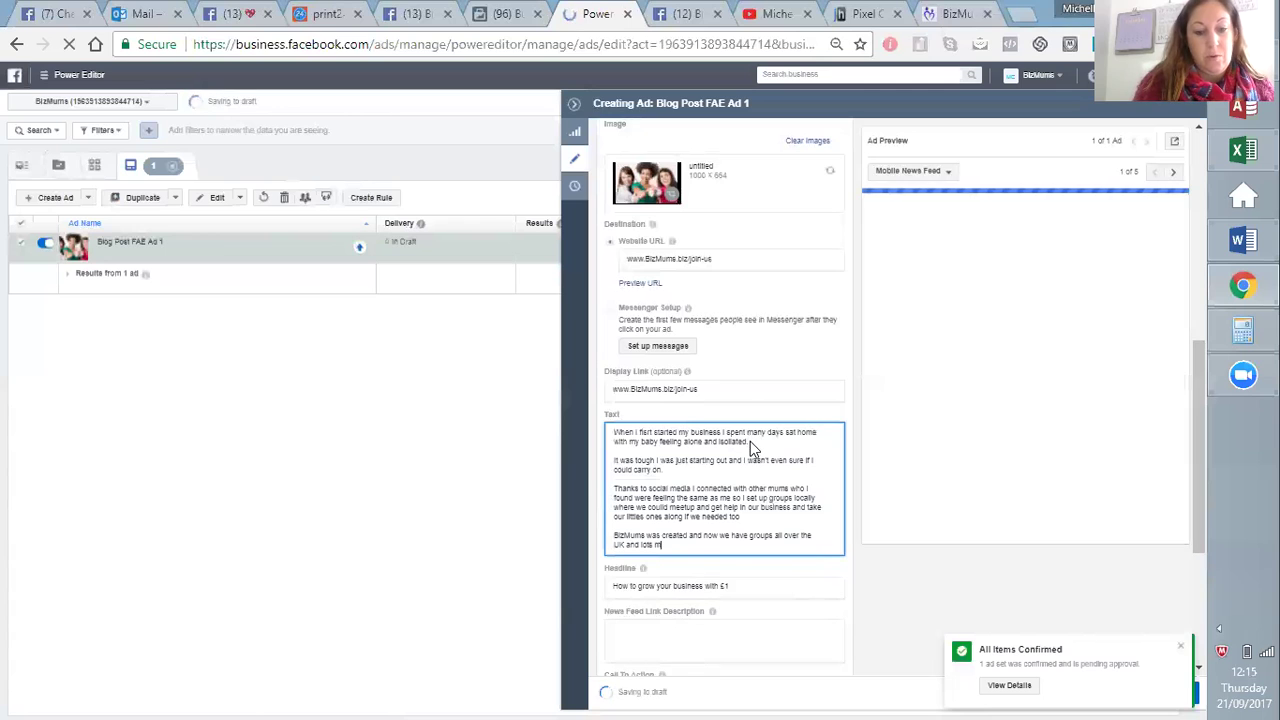
pyautogui.write('e support')
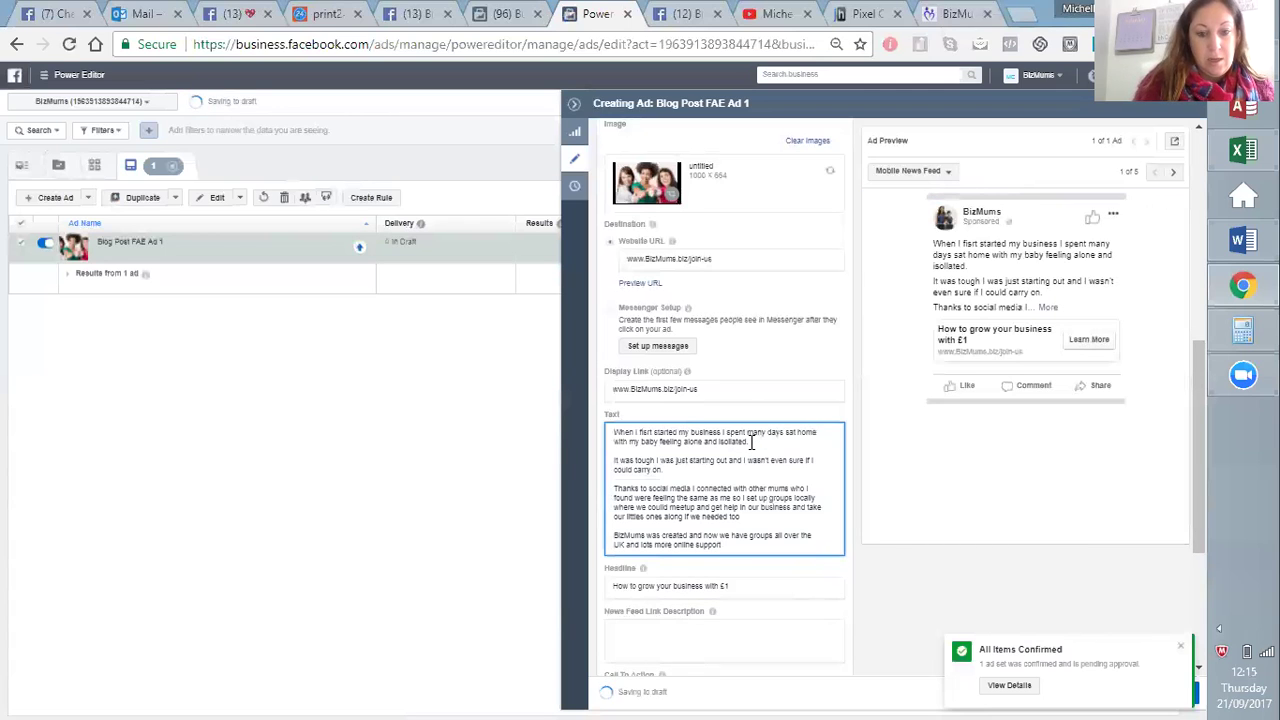
# Step: End the ad's text with a separate closing line reading "Find out more........."
pyautogui.press('Return')
pyautogui.press('Return')
pyautogui.write('Find')
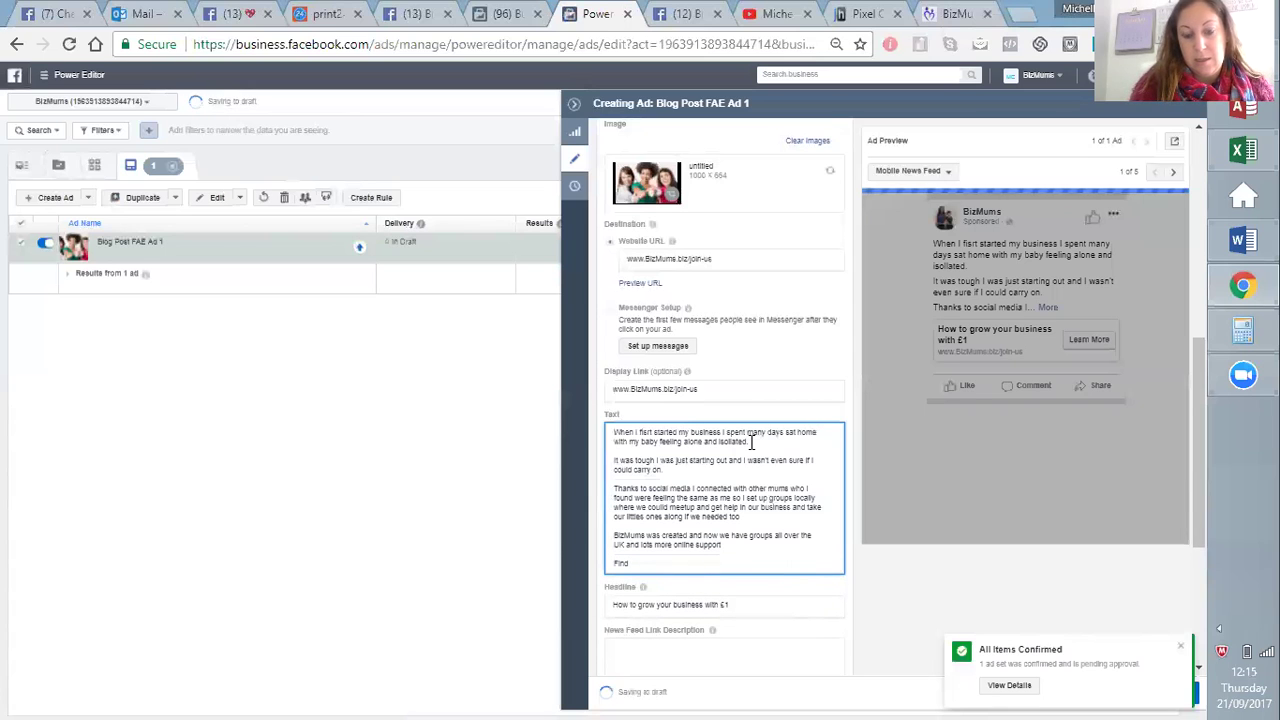
pyautogui.write(' out more...')
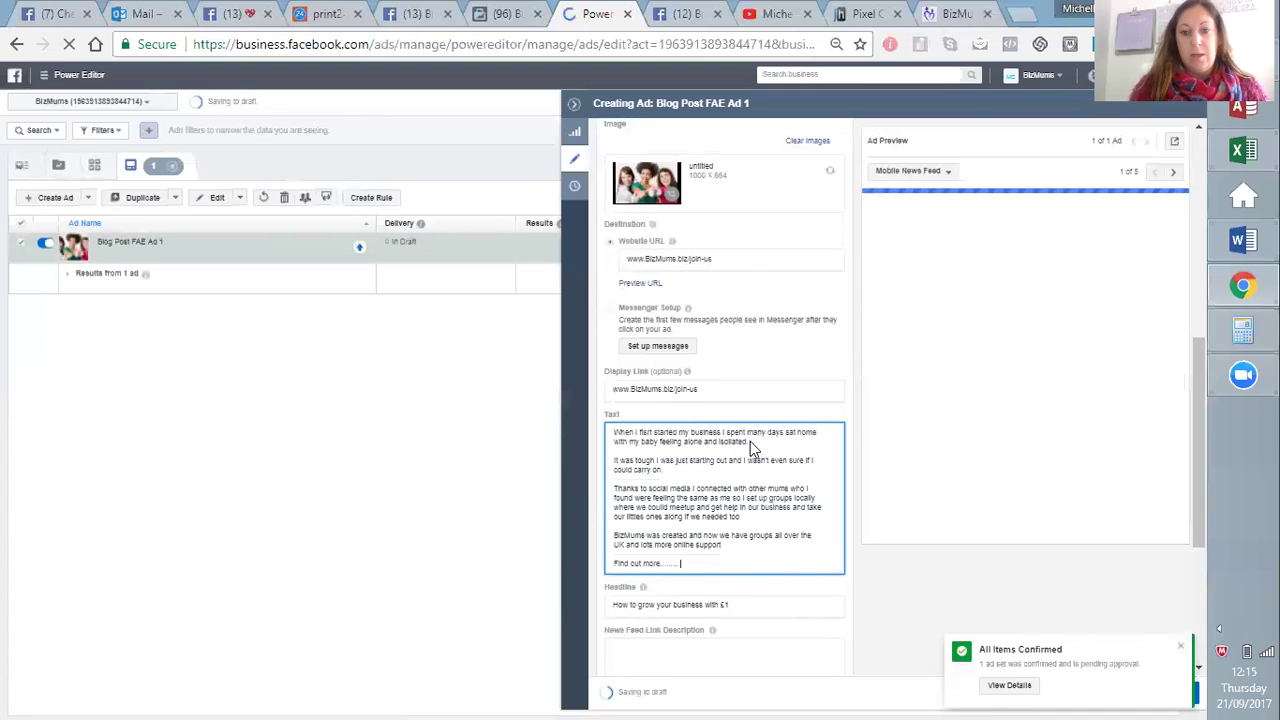
pyautogui.write('....')
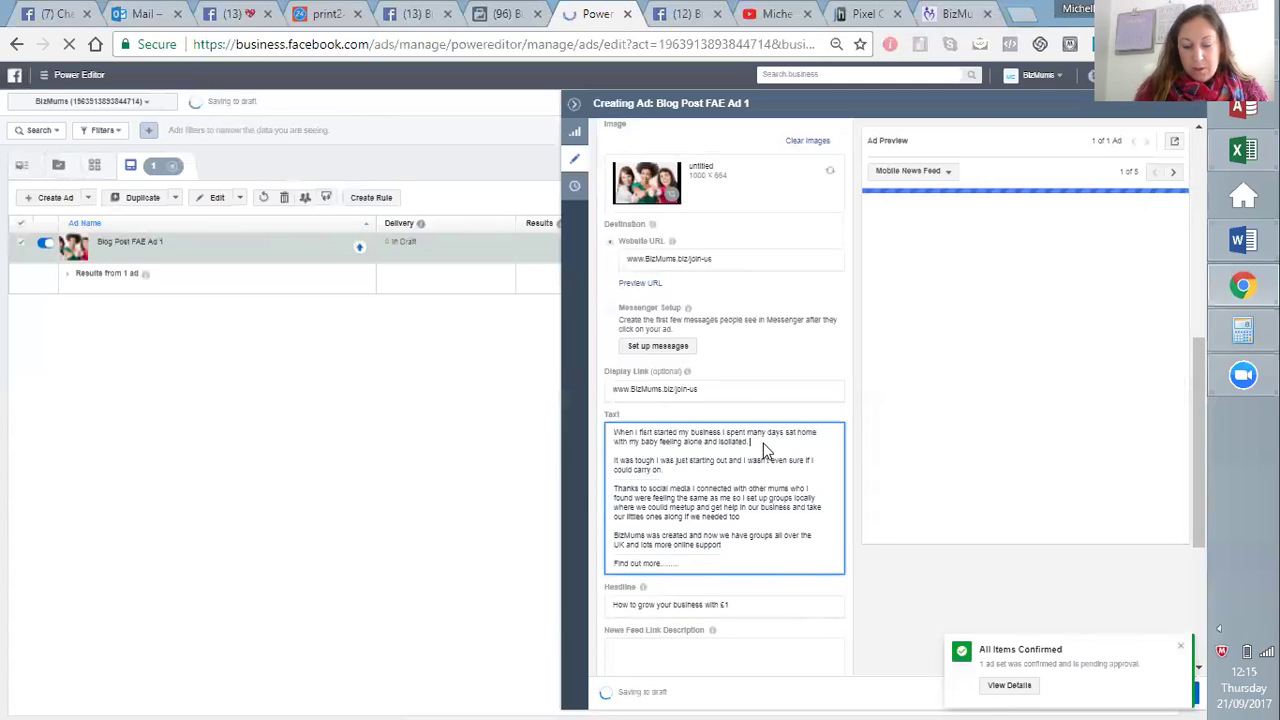
# Step: Remove the blank lines between all the paragraphs of the ad's text
pyautogui.click(764, 441)
pyautogui.press('Delete')
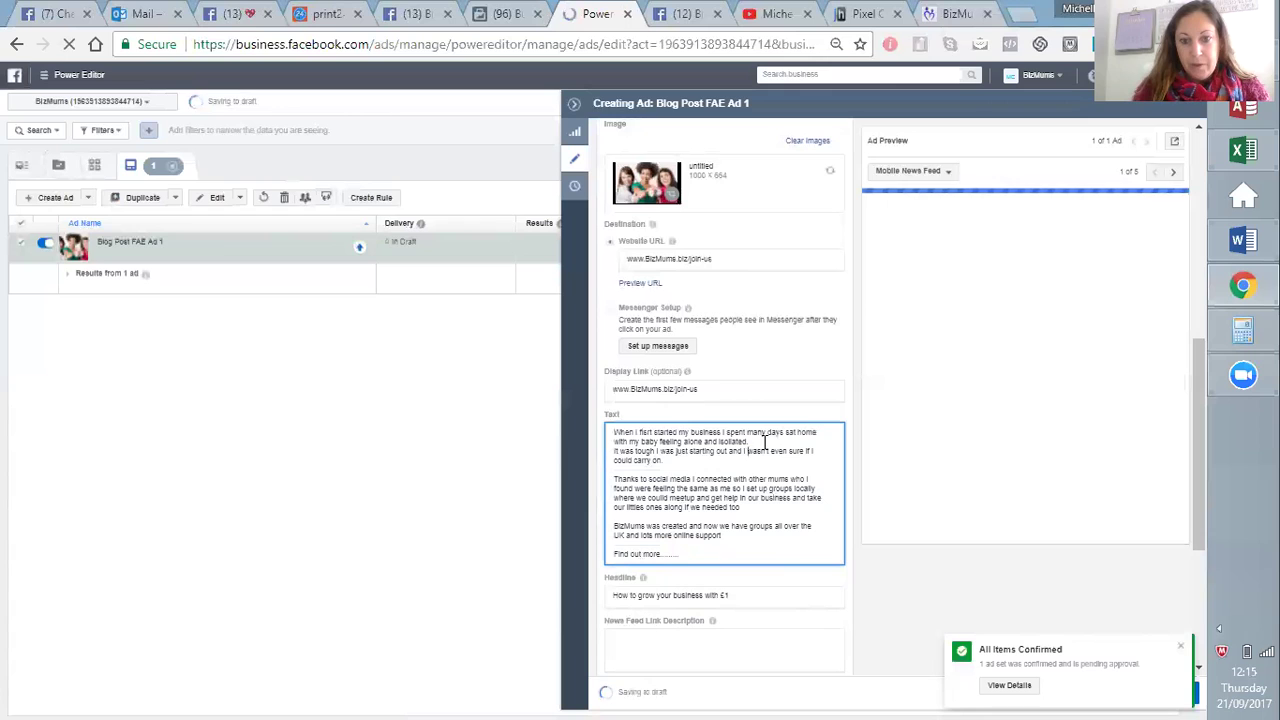
pyautogui.click(719, 460)
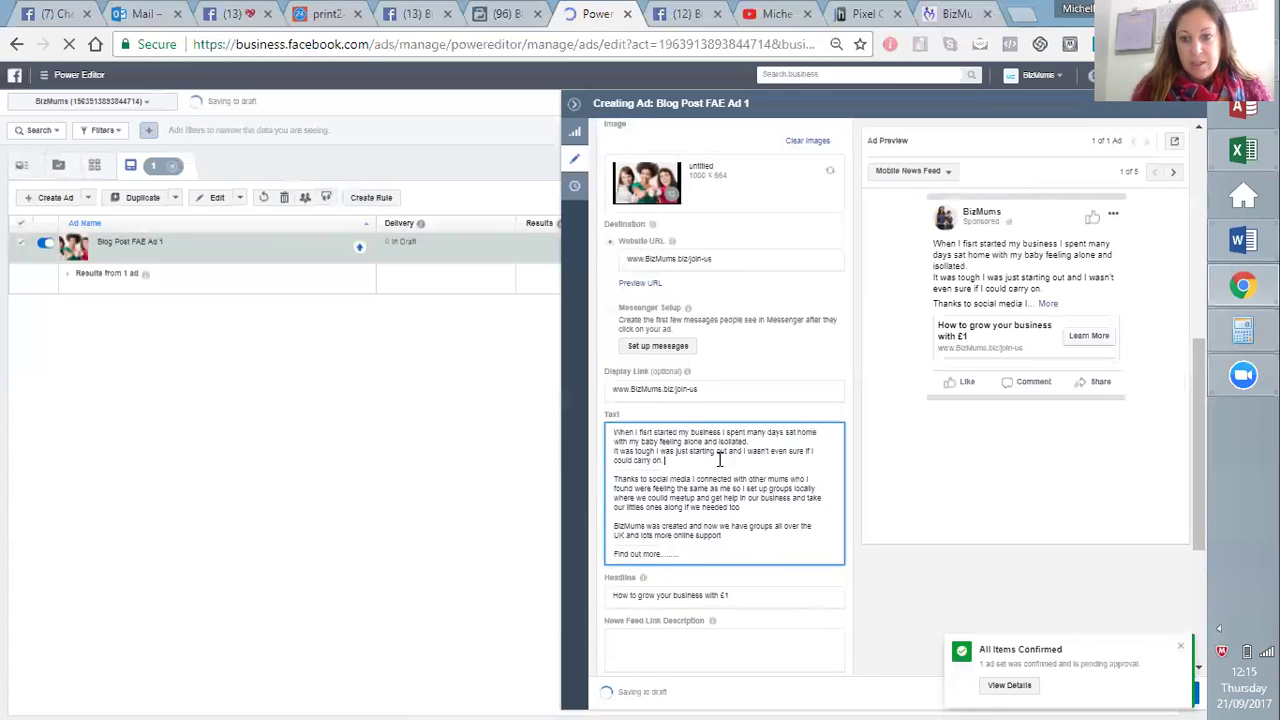
pyautogui.press('Delete')
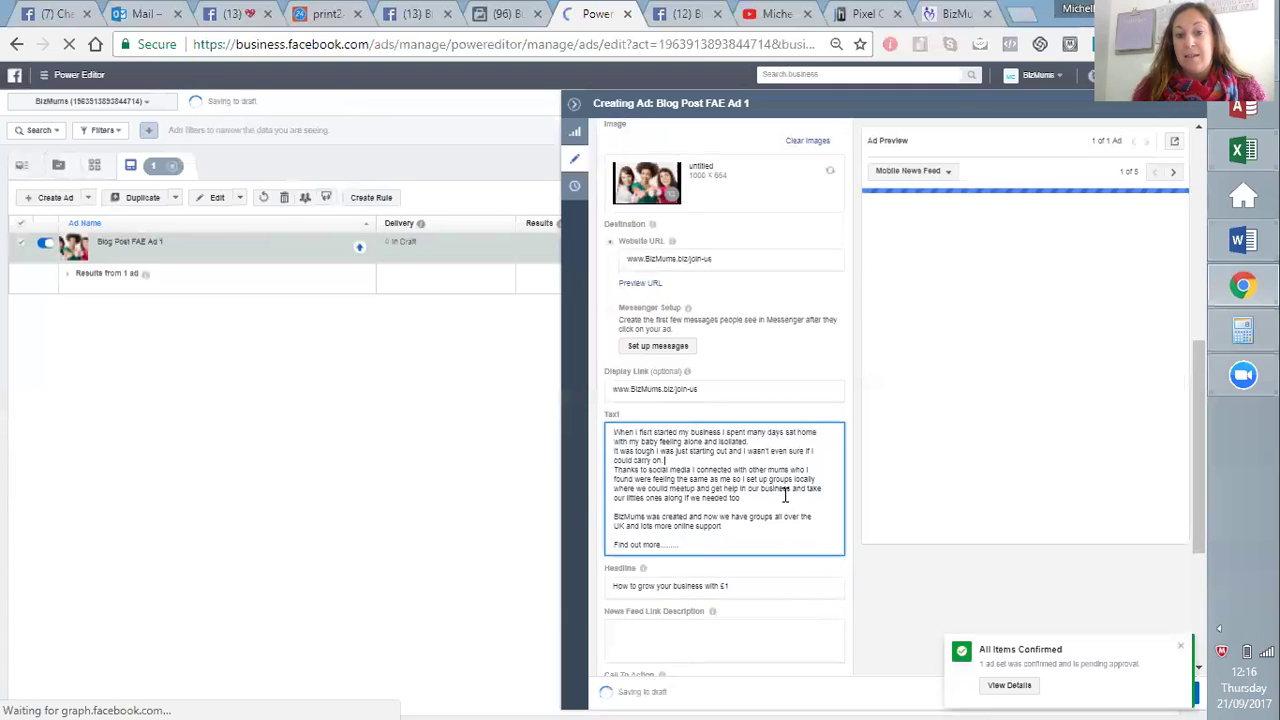
pyautogui.click(765, 500)
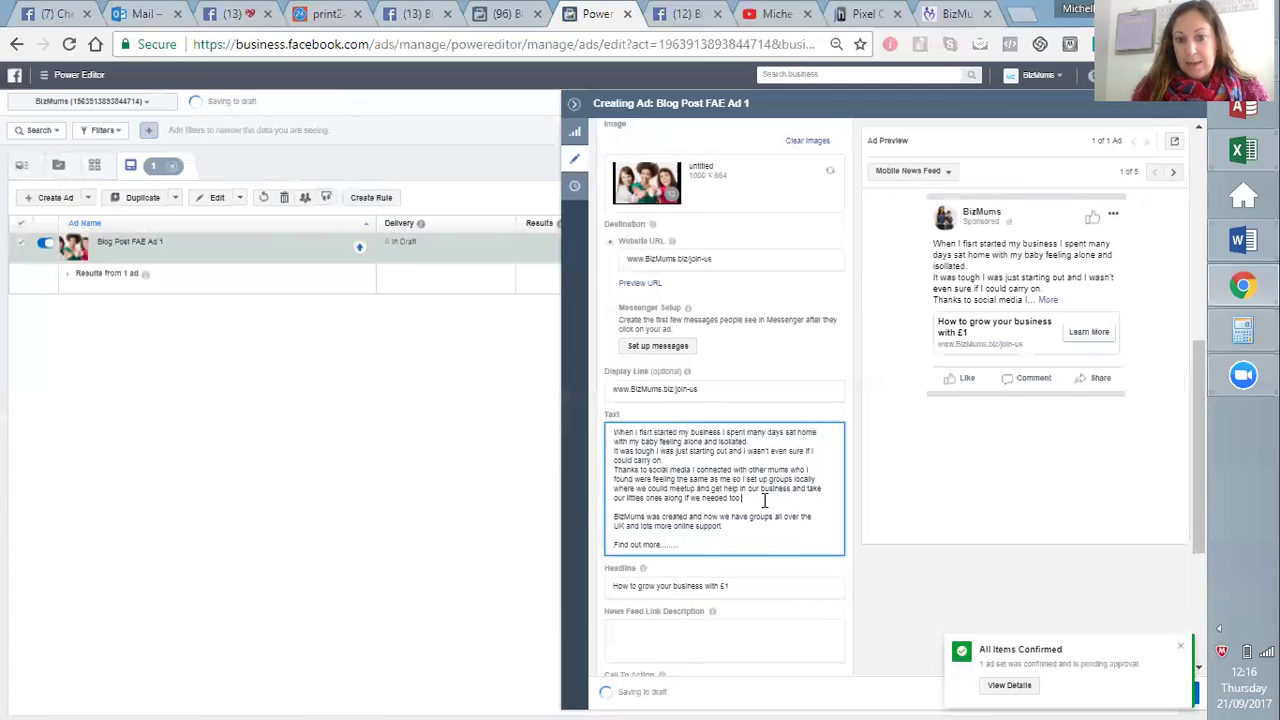
pyautogui.press('Delete')
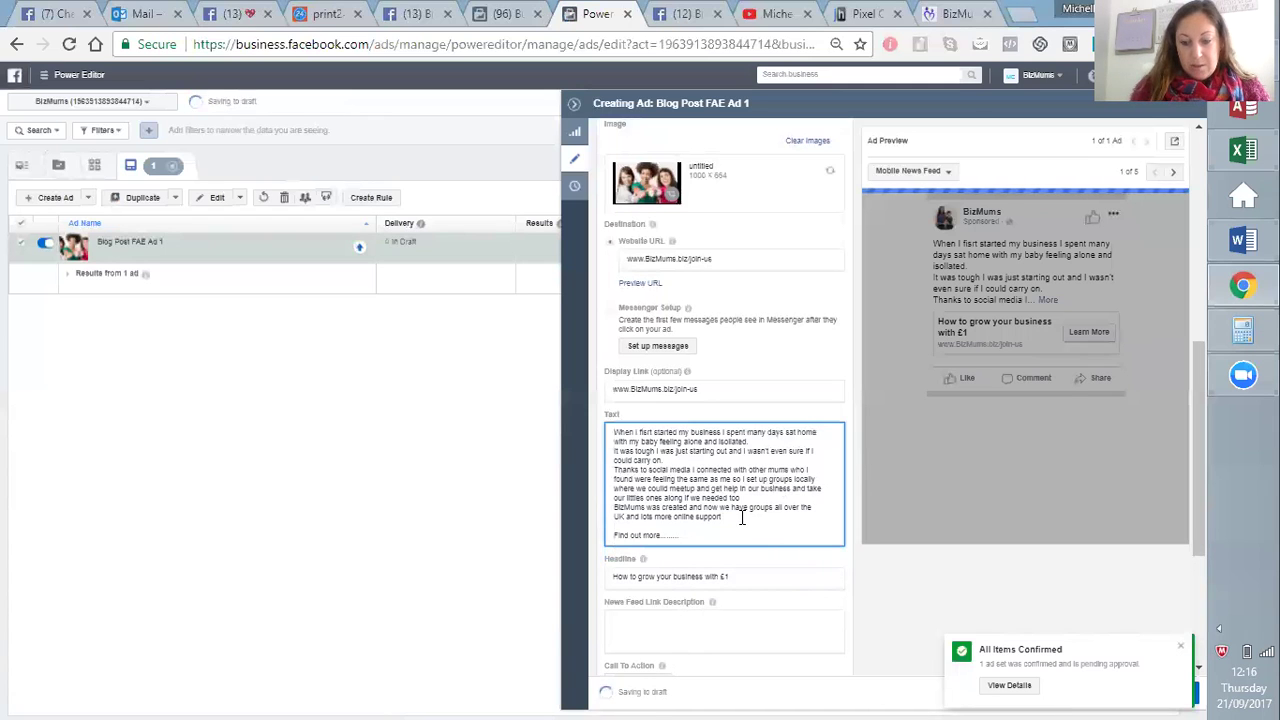
pyautogui.press('Delete')
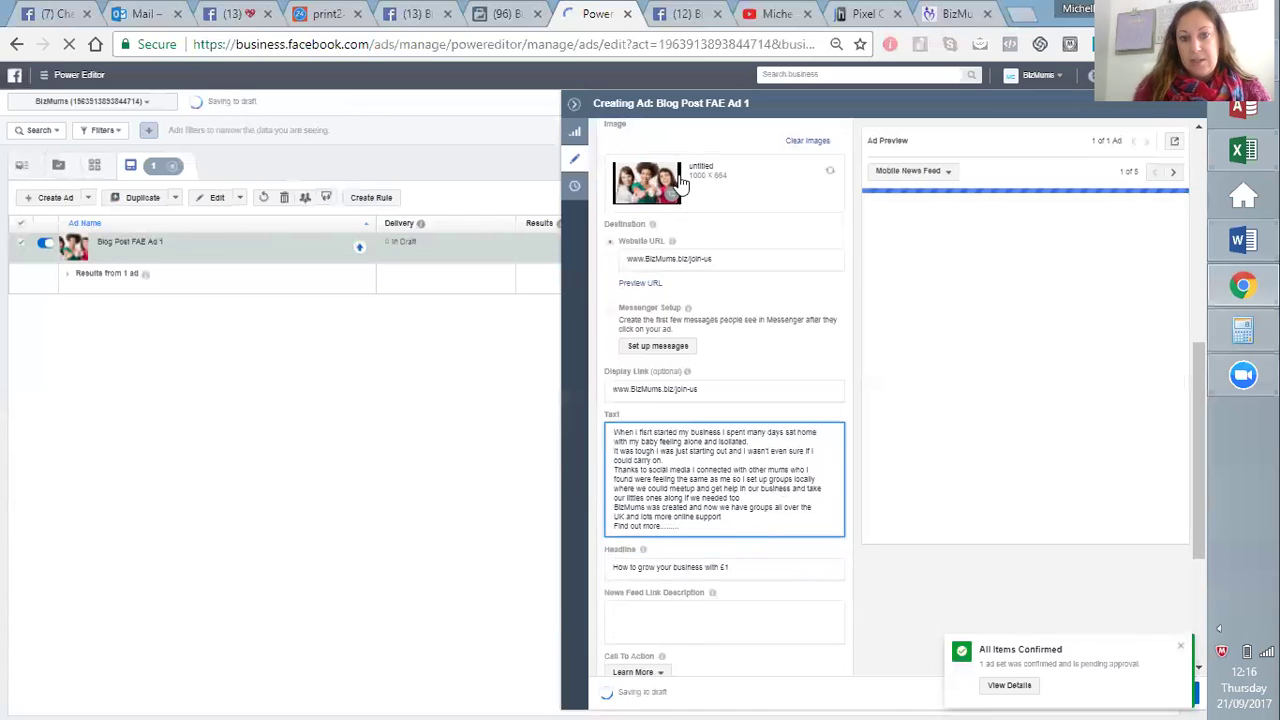
# Step: Replace the ad's image with the 1000 x 667 library picture of a woman holding a baby, and dismiss the low battery warning
pyautogui.moveTo(1201, 384); pyautogui.dragTo(1198, 323)
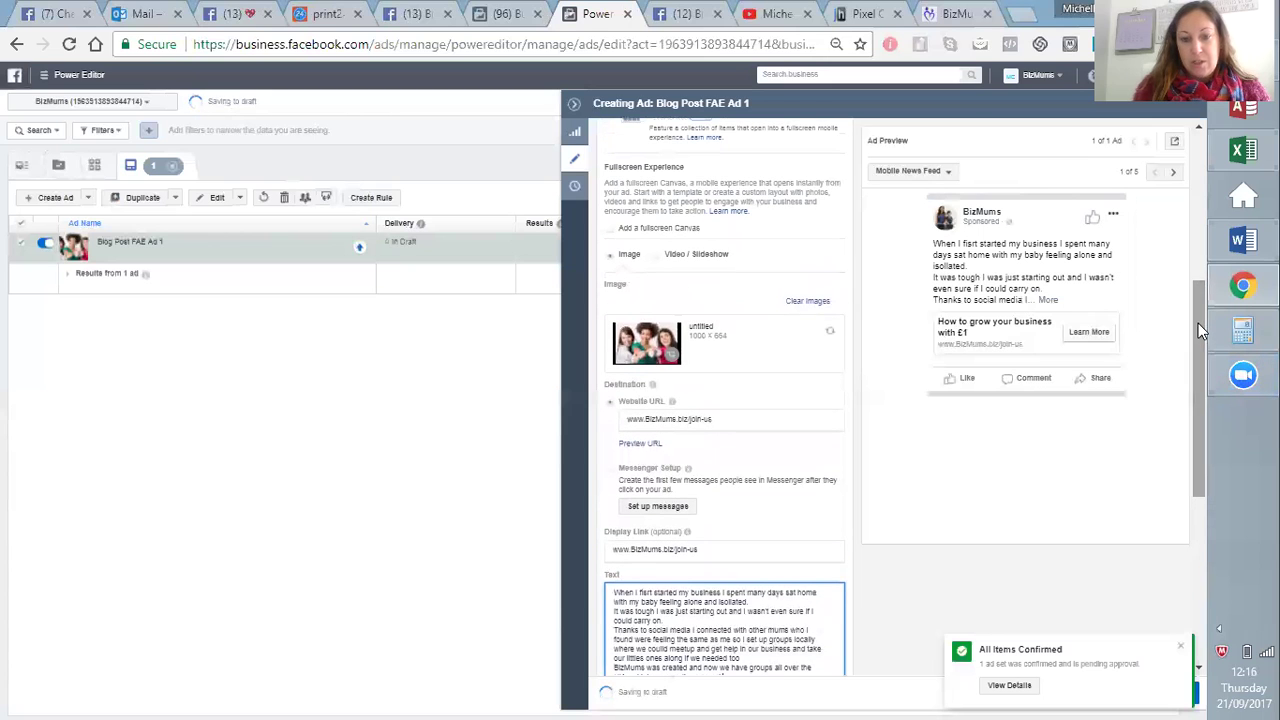
pyautogui.click(806, 310)
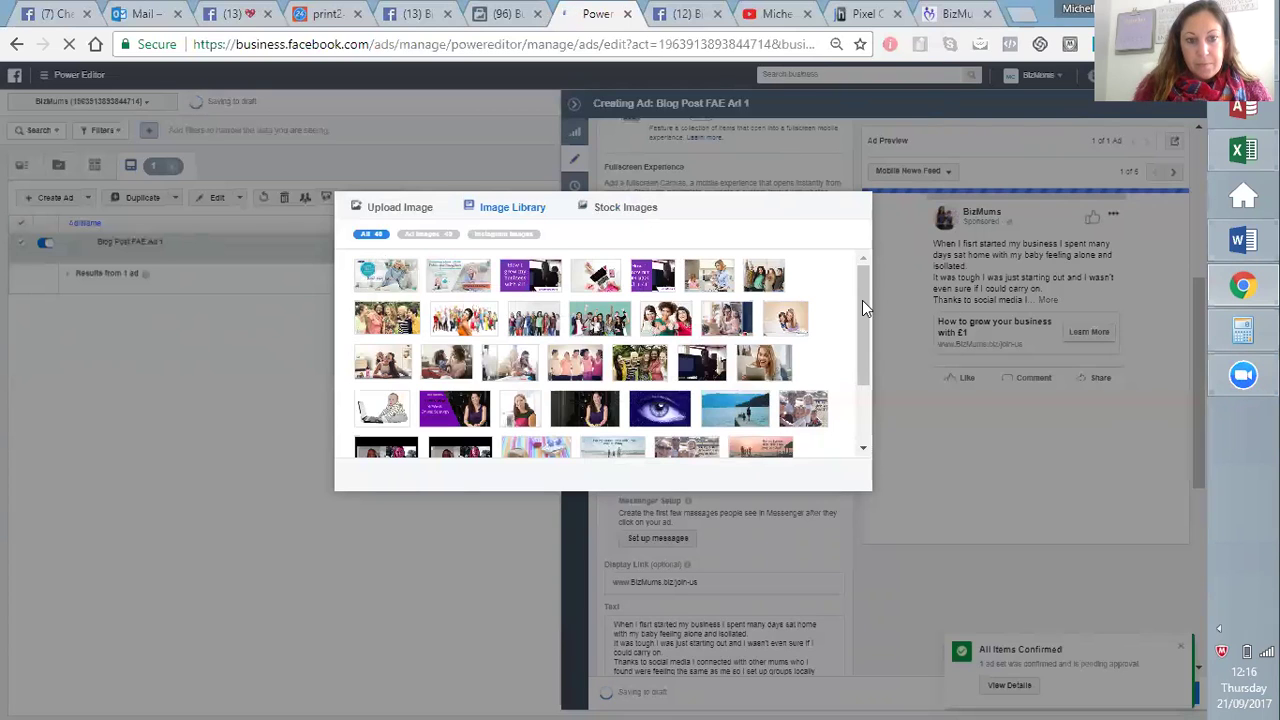
pyautogui.moveTo(862, 300)
pyautogui.mouseDown()
pyautogui.moveTo(853, 353)
pyautogui.moveTo(858, 303)
pyautogui.mouseUp()
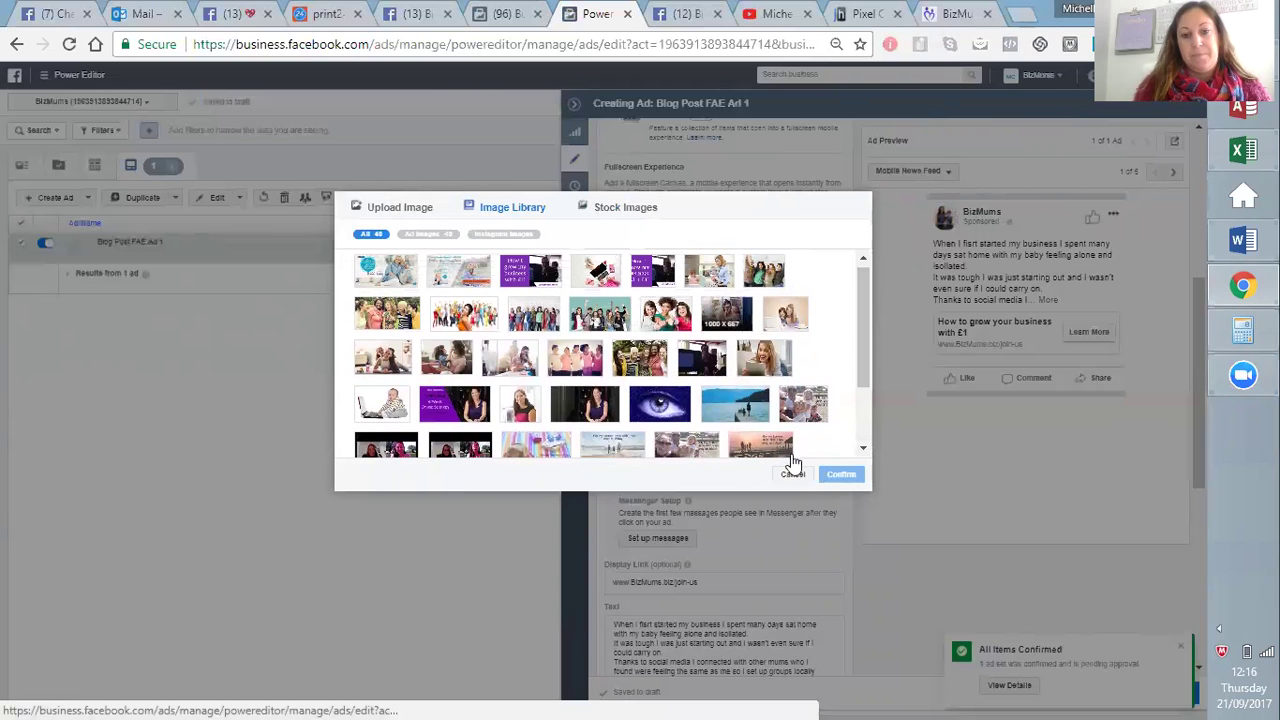
pyautogui.click(726, 313)
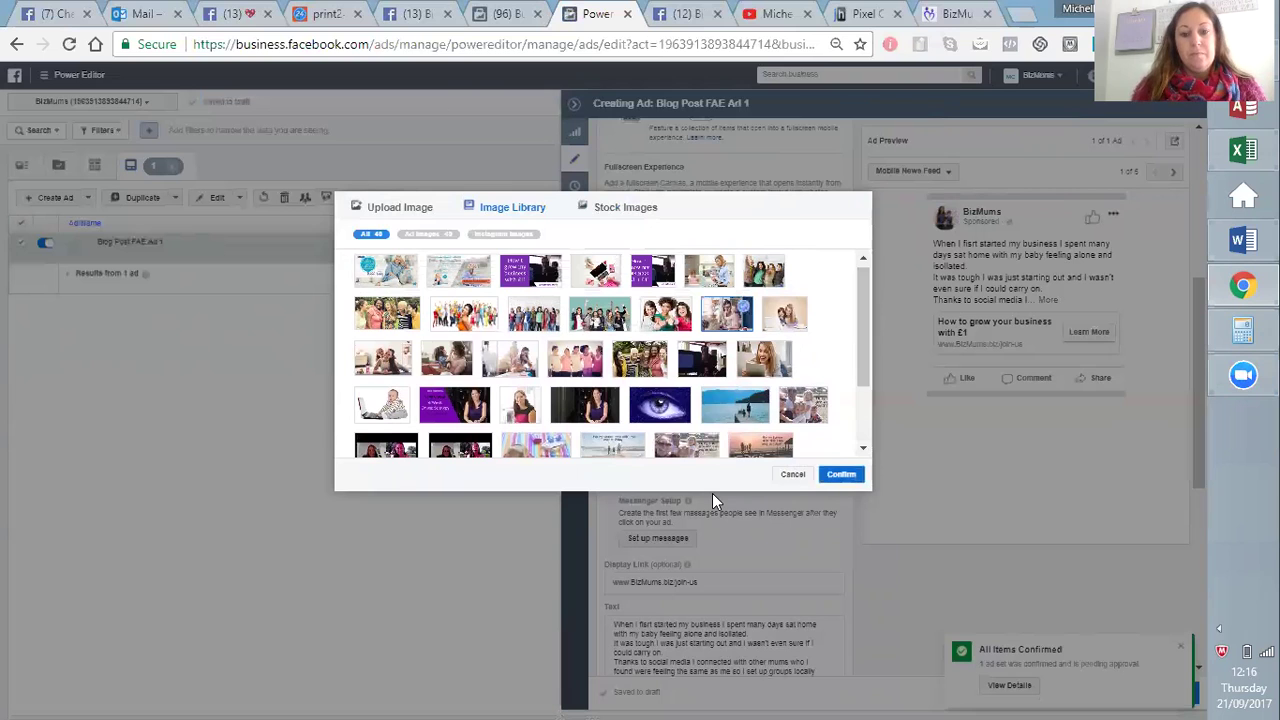
pyautogui.click(840, 476)
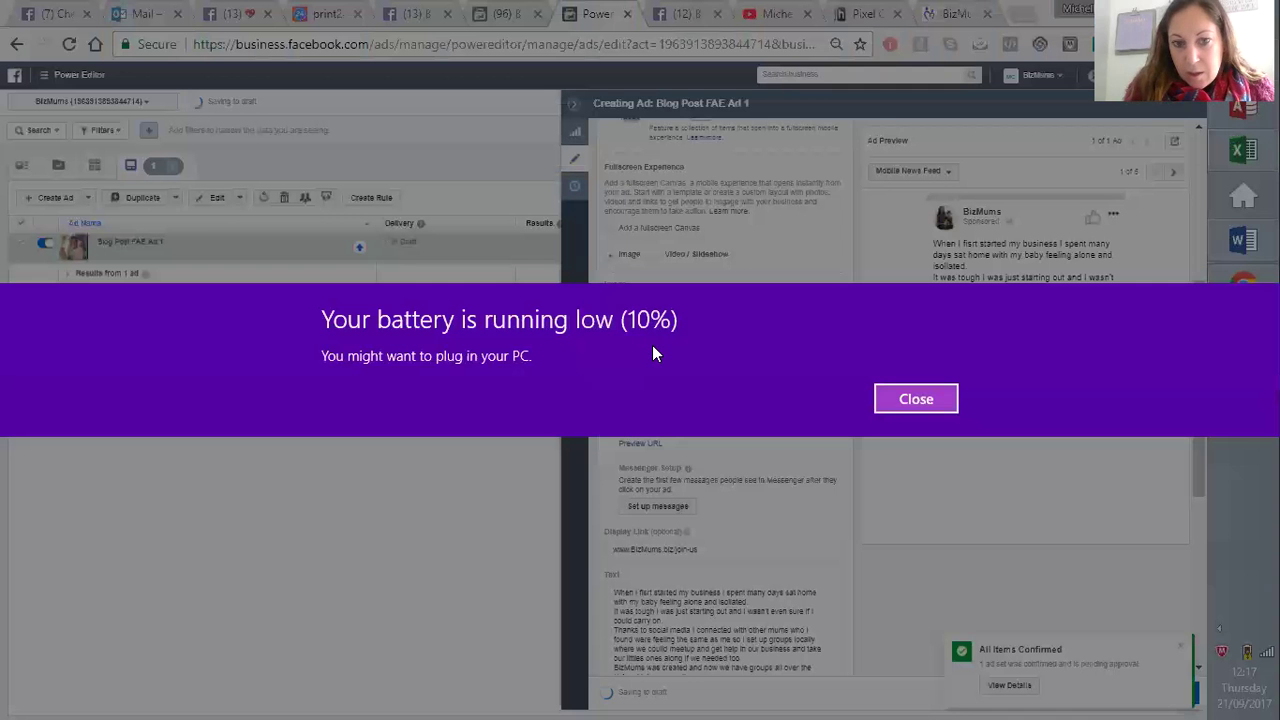
pyautogui.click(916, 400)
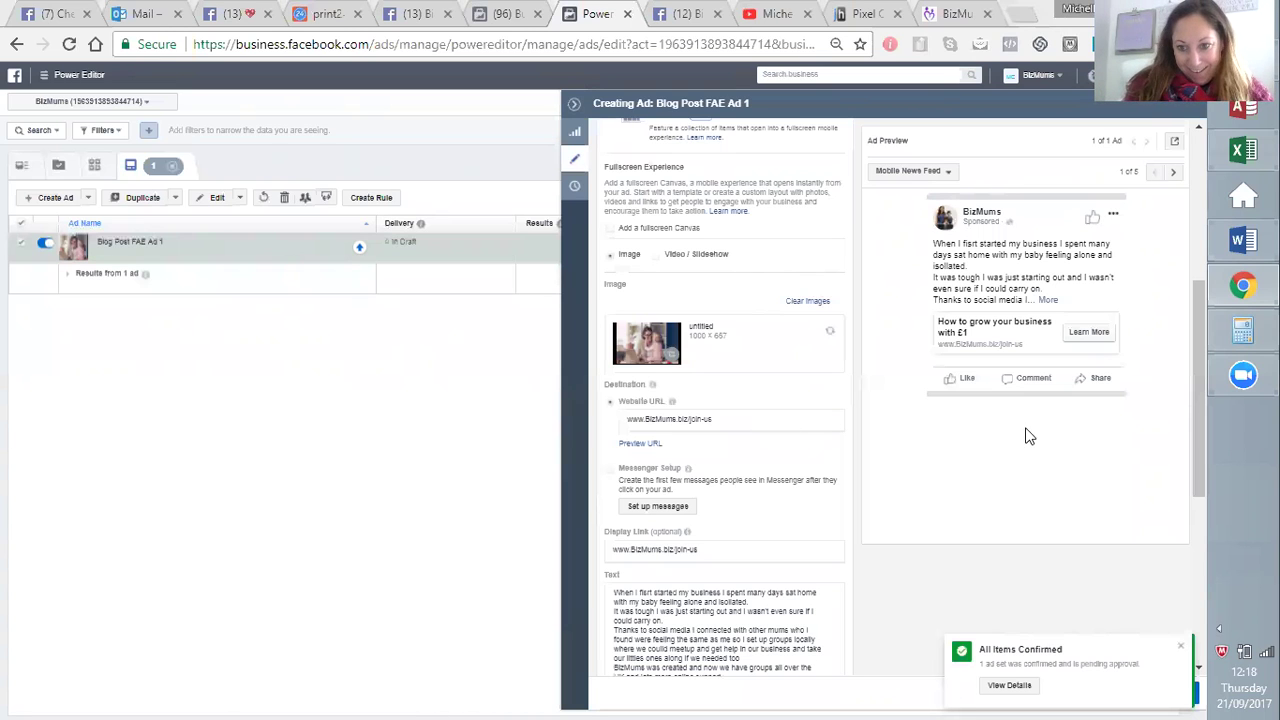
# Step: Set the ad's call to action to No Button
pyautogui.moveTo(1203, 340); pyautogui.dragTo(1196, 497)
pyautogui.scroll(-1, 755, 390)
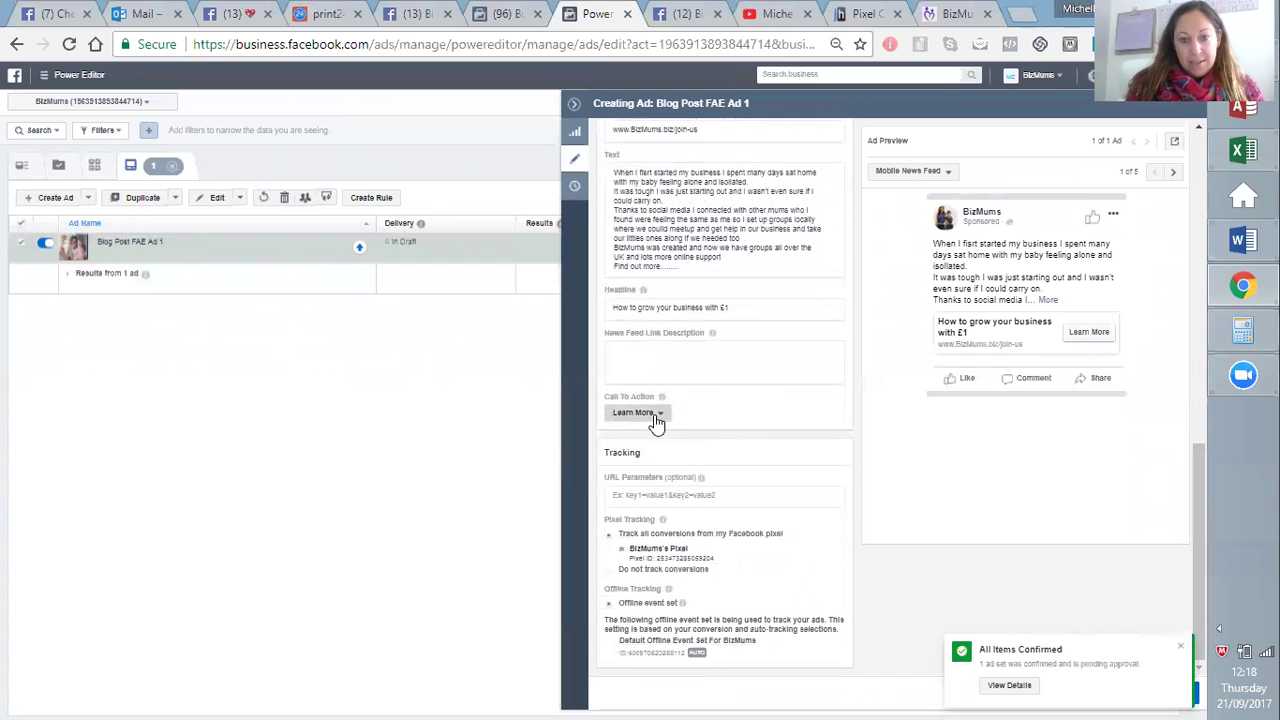
pyautogui.click(656, 424)
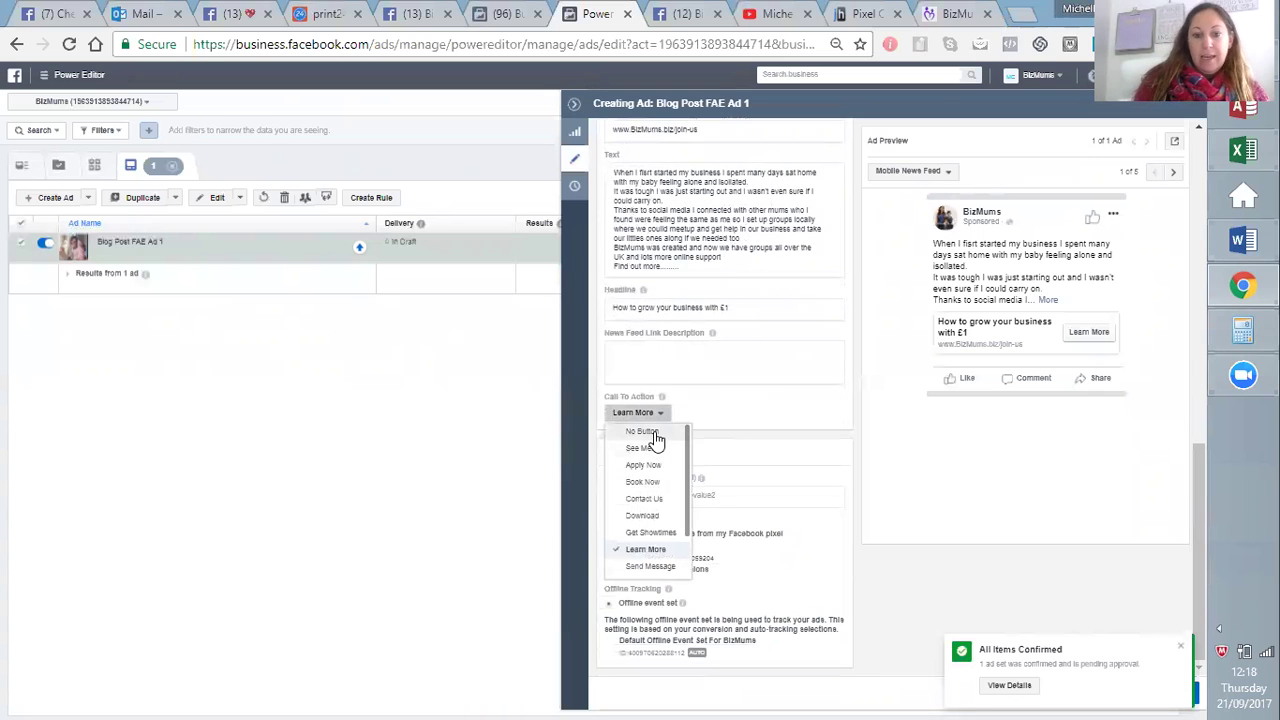
pyautogui.click(656, 434)
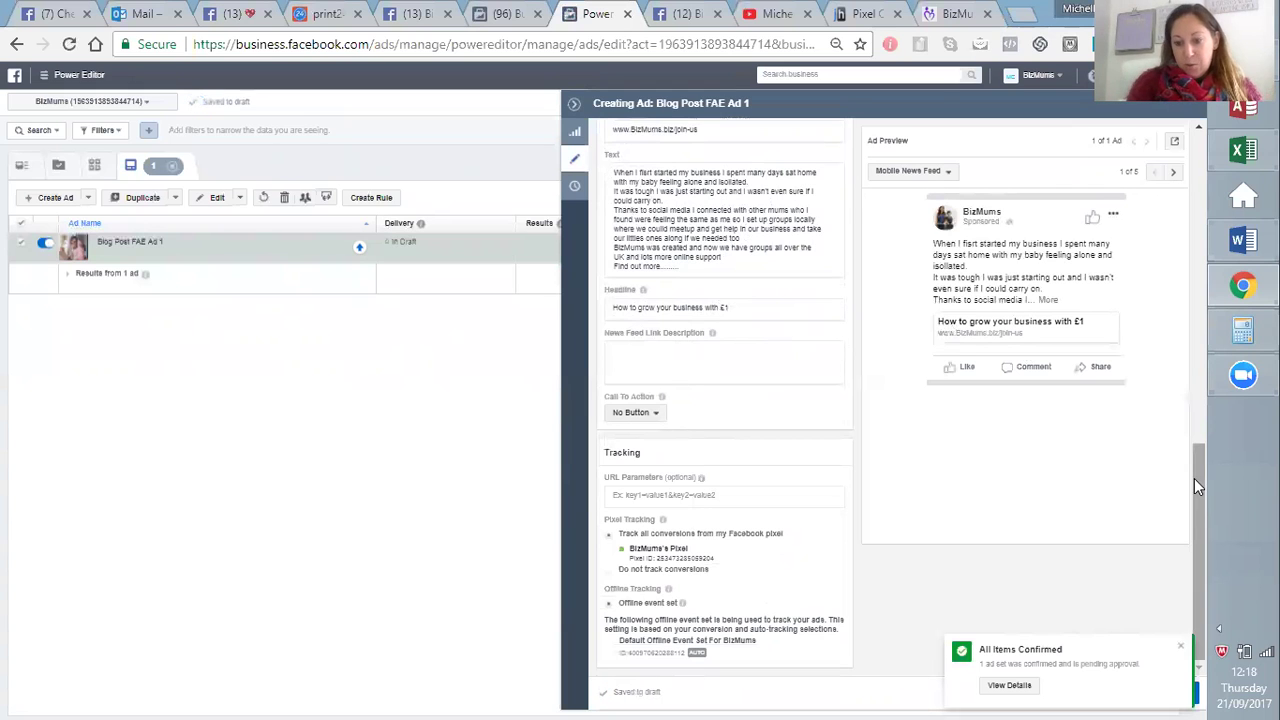
# Step: Preview the ad in the Desktop News Feed placement
pyautogui.scroll(2, 1190, 444)
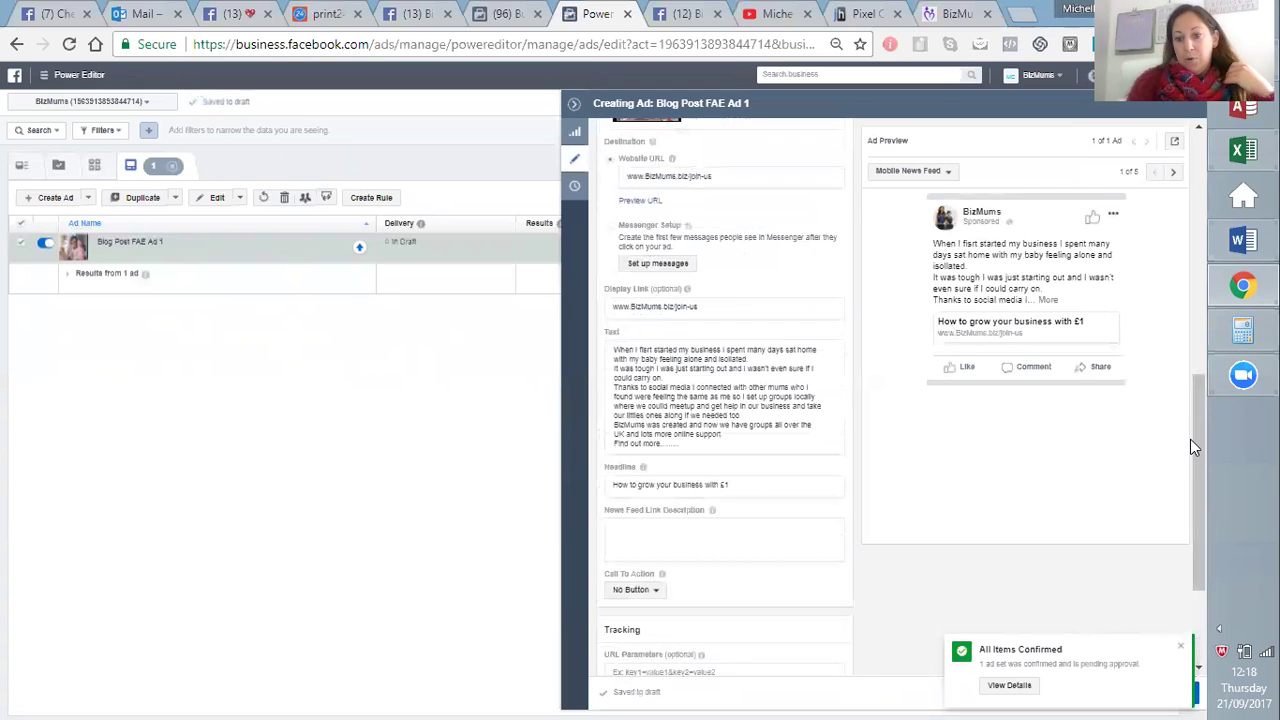
pyautogui.click(947, 177)
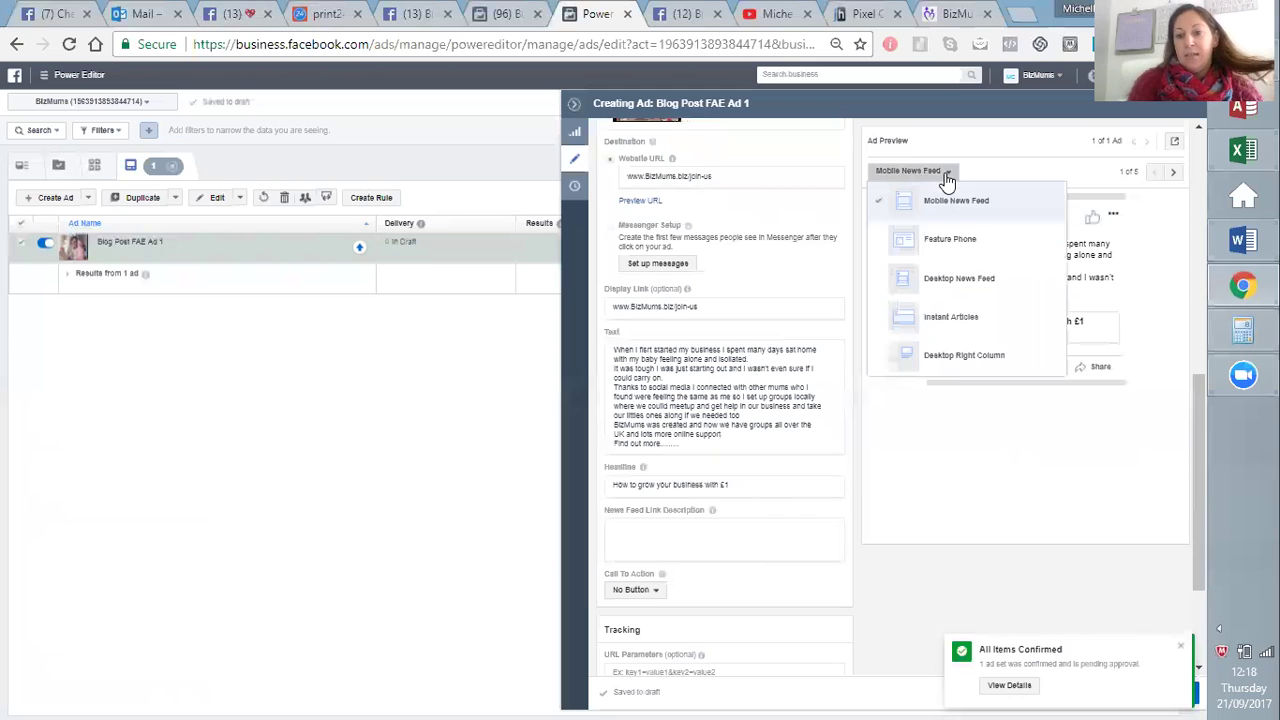
pyautogui.click(965, 283)
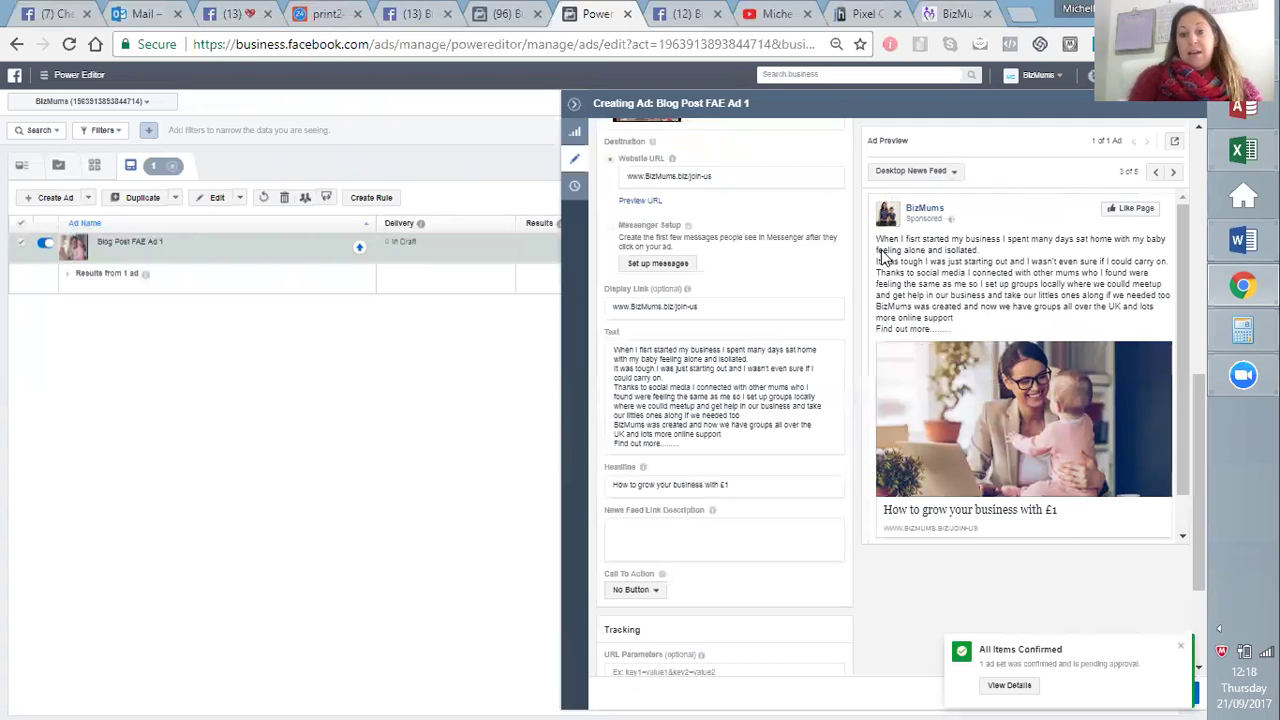
# Step: Correct the spelling of "first" and "isolated" in the opening paragraph of the ad's text
pyautogui.click(650, 354)
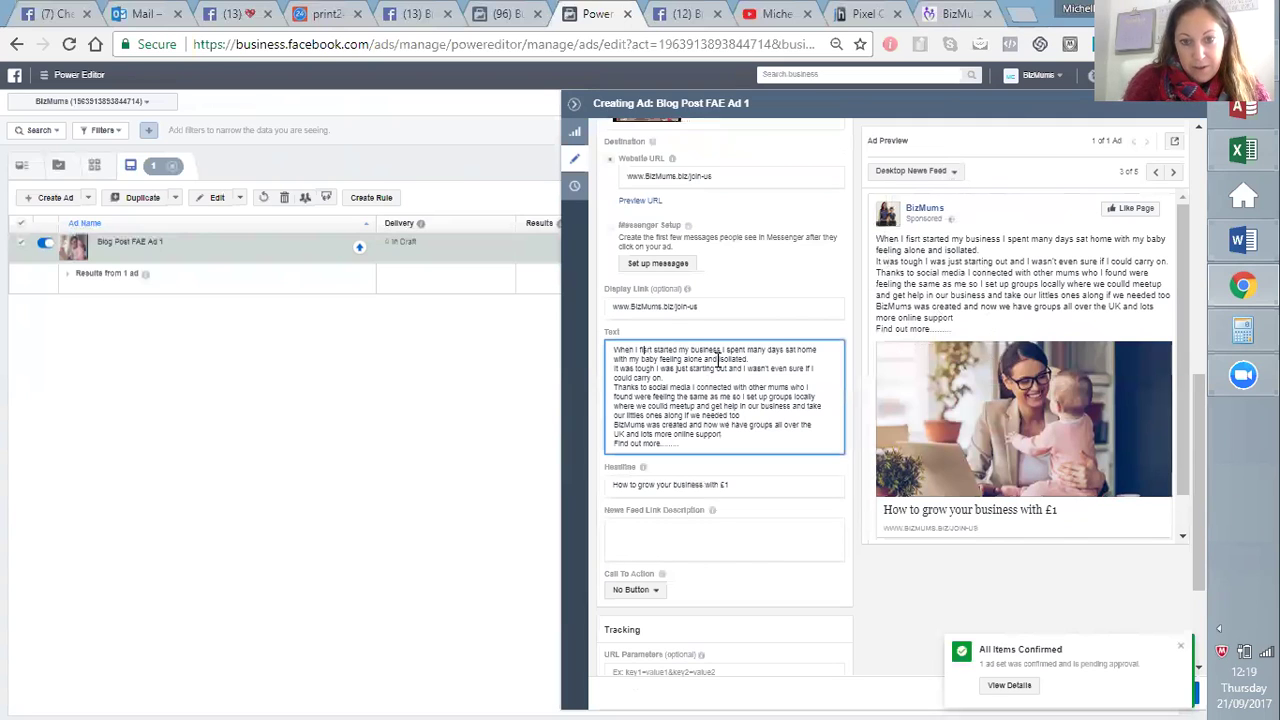
pyautogui.press('BackSpace')
pyautogui.press('BackSpace')
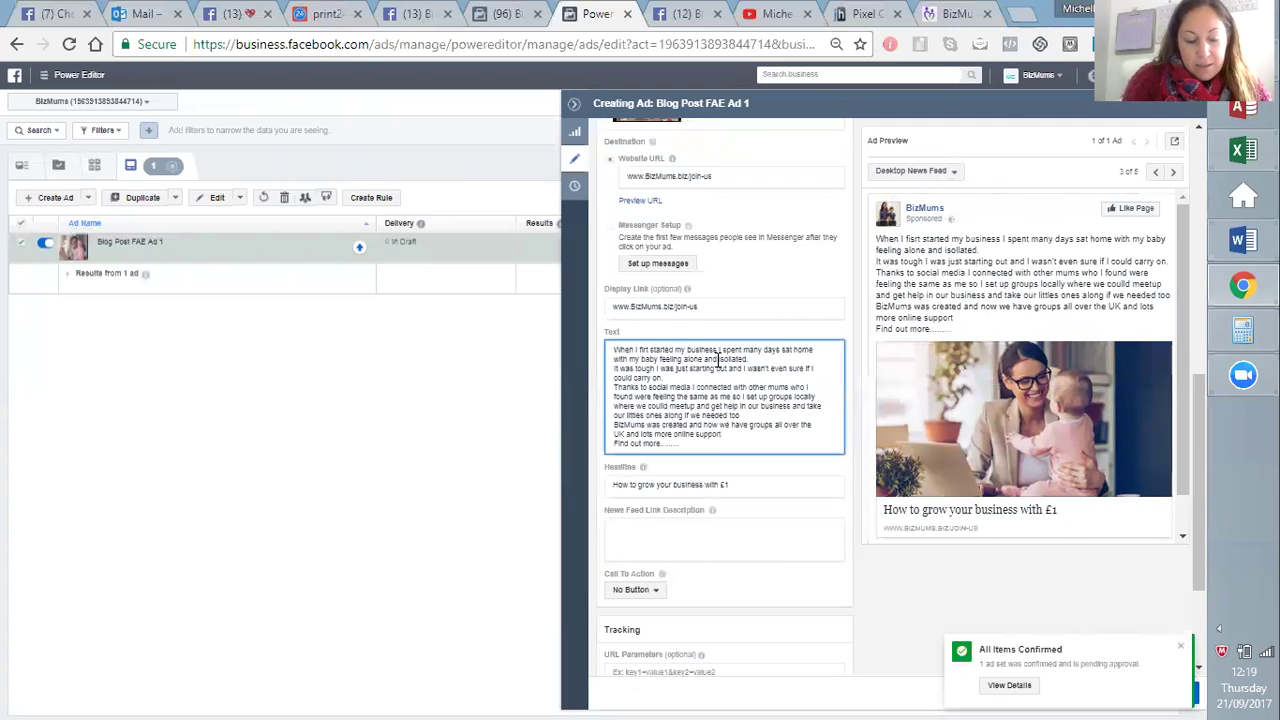
pyautogui.write('rs')
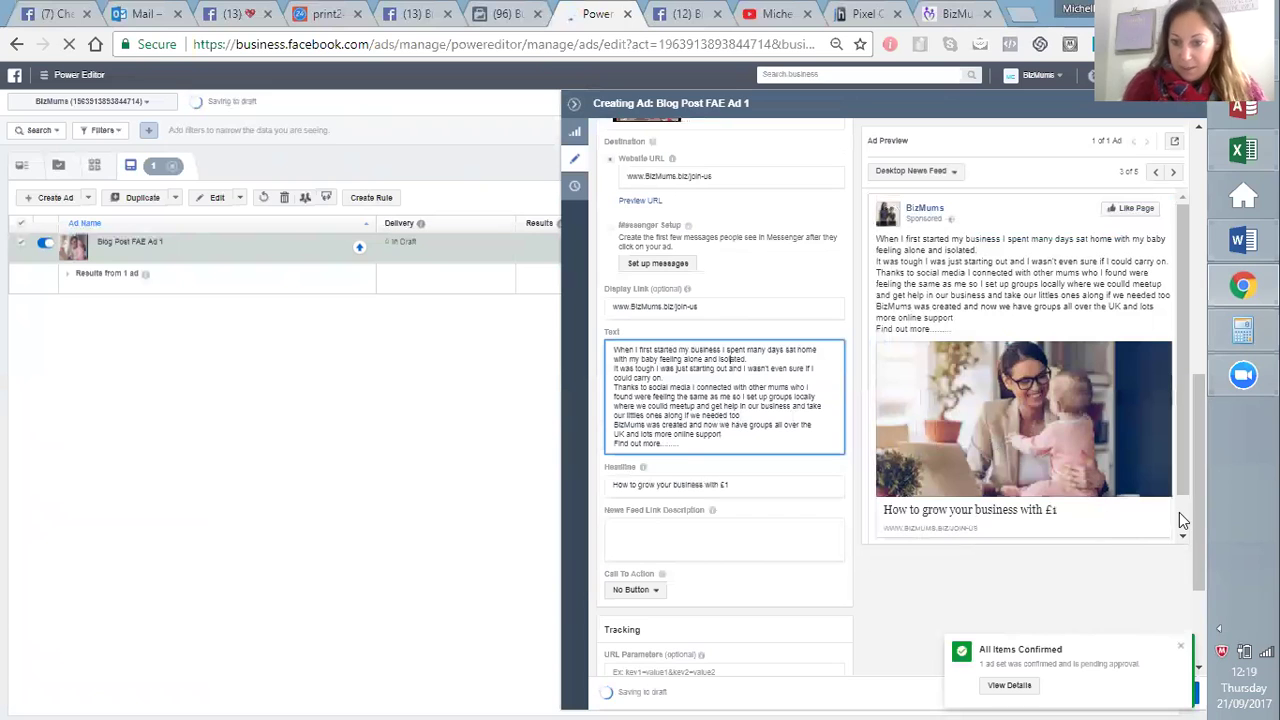
# Step: Enter "Join our supportive community of mums in business" as the ad's news feed link description
pyautogui.moveTo(1198, 439); pyautogui.dragTo(1190, 510)
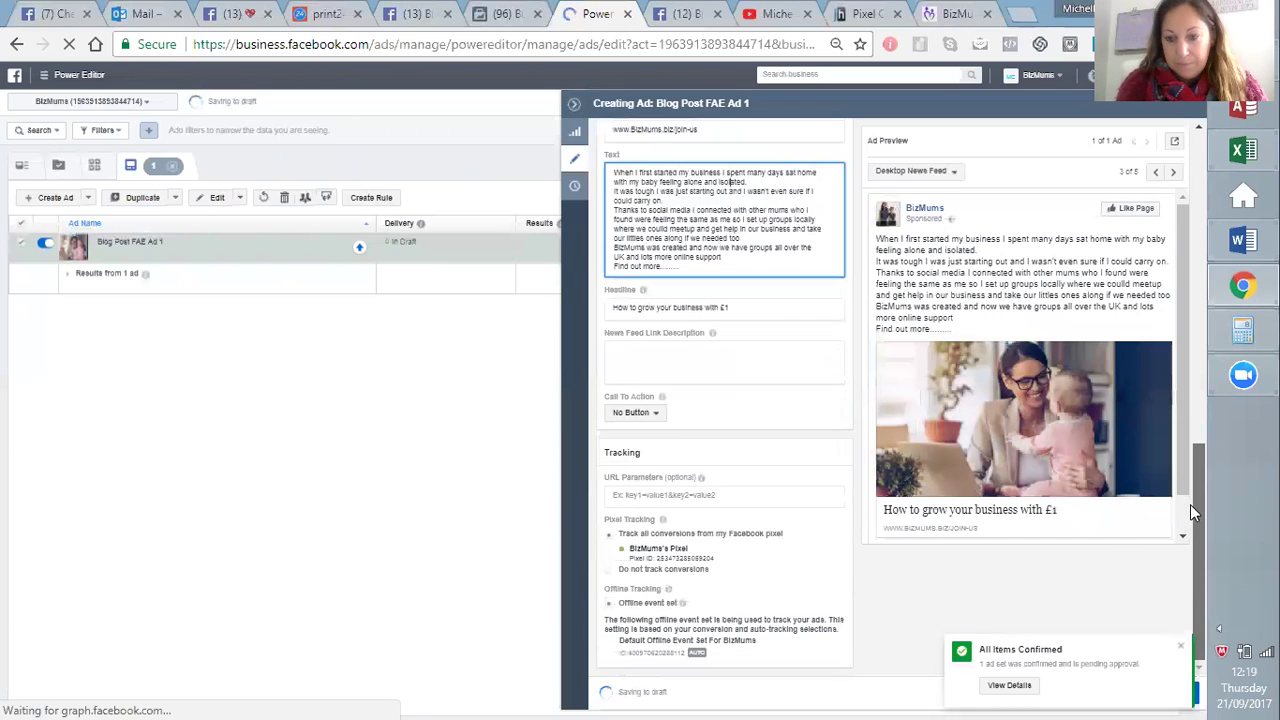
pyautogui.click(655, 356)
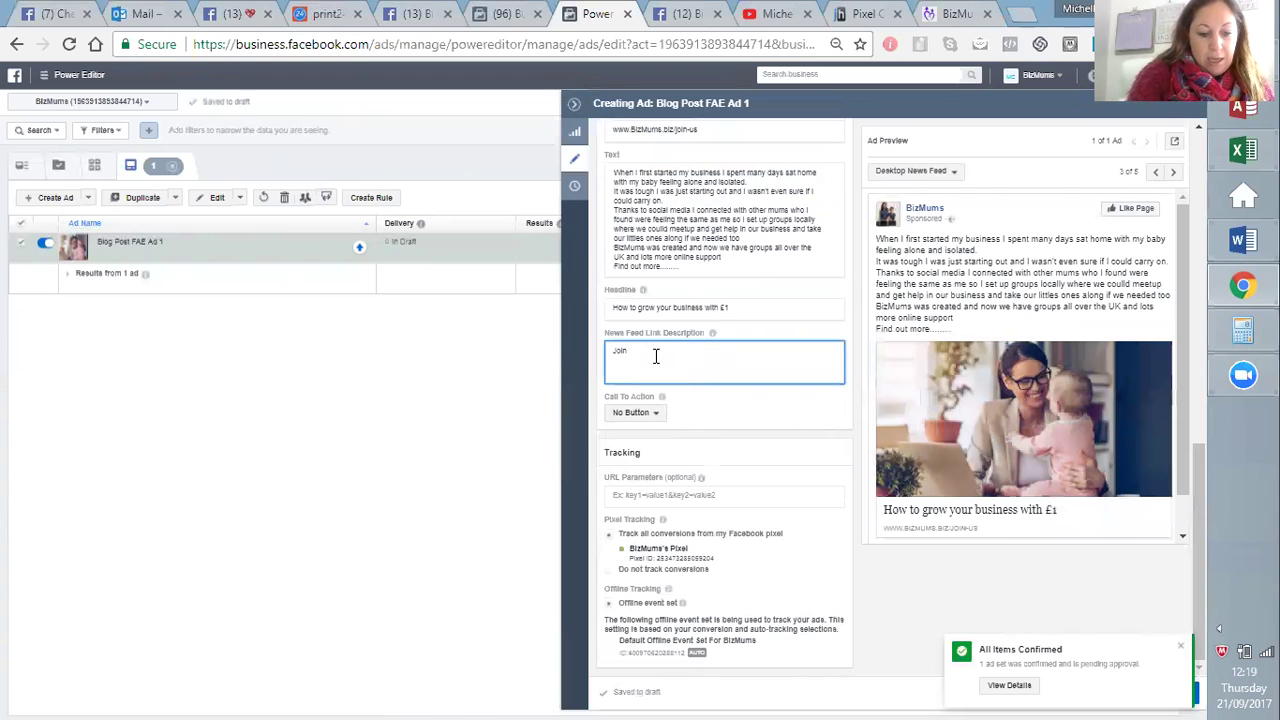
pyautogui.write('our support')
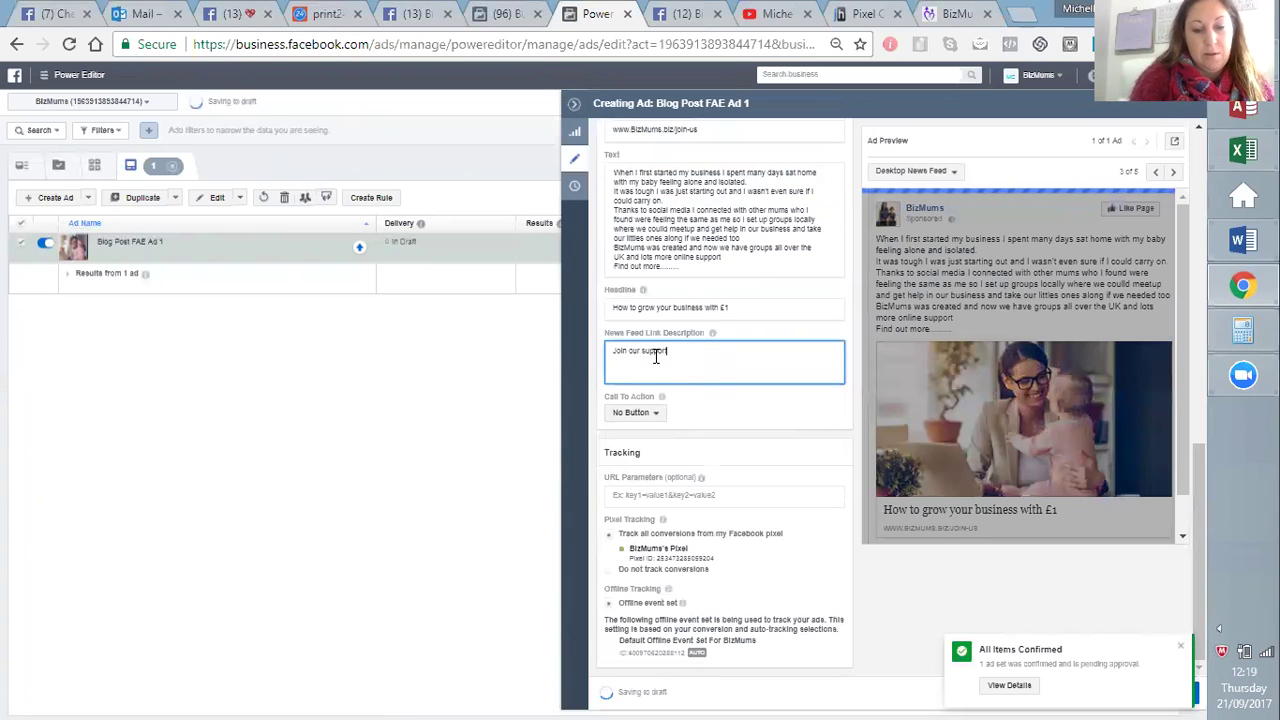
pyautogui.write('ive')
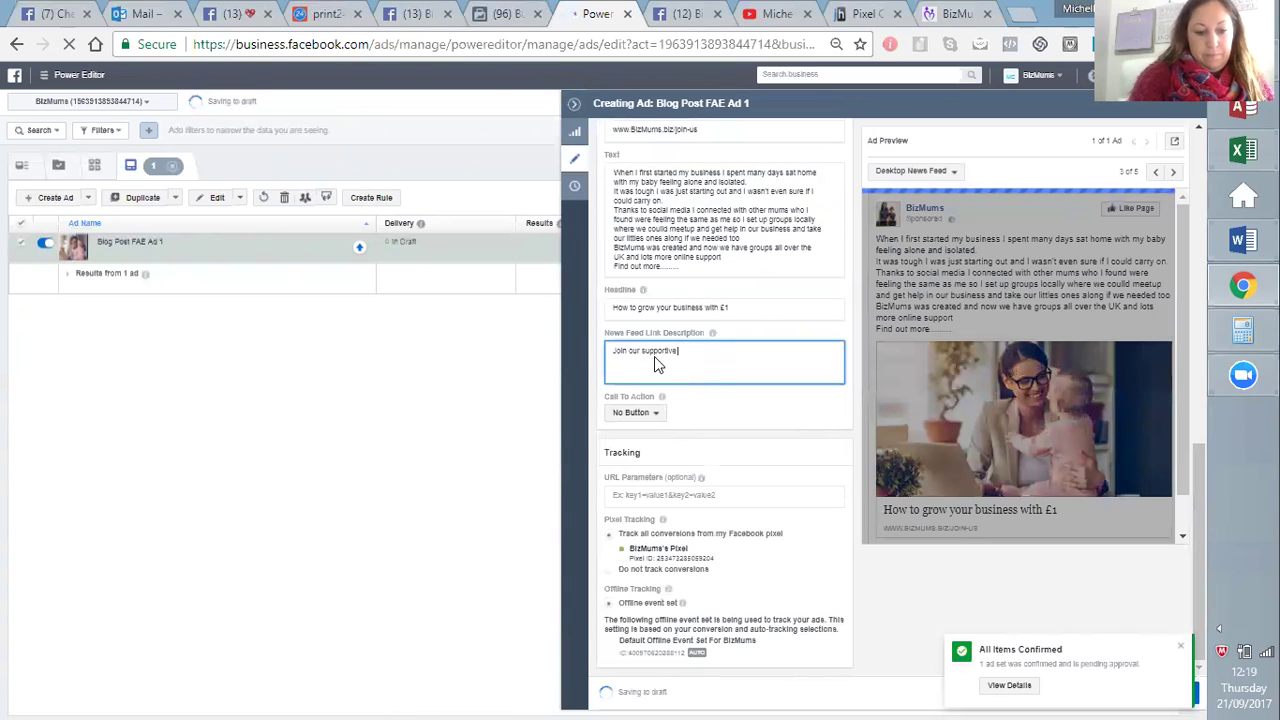
pyautogui.write(' community of')
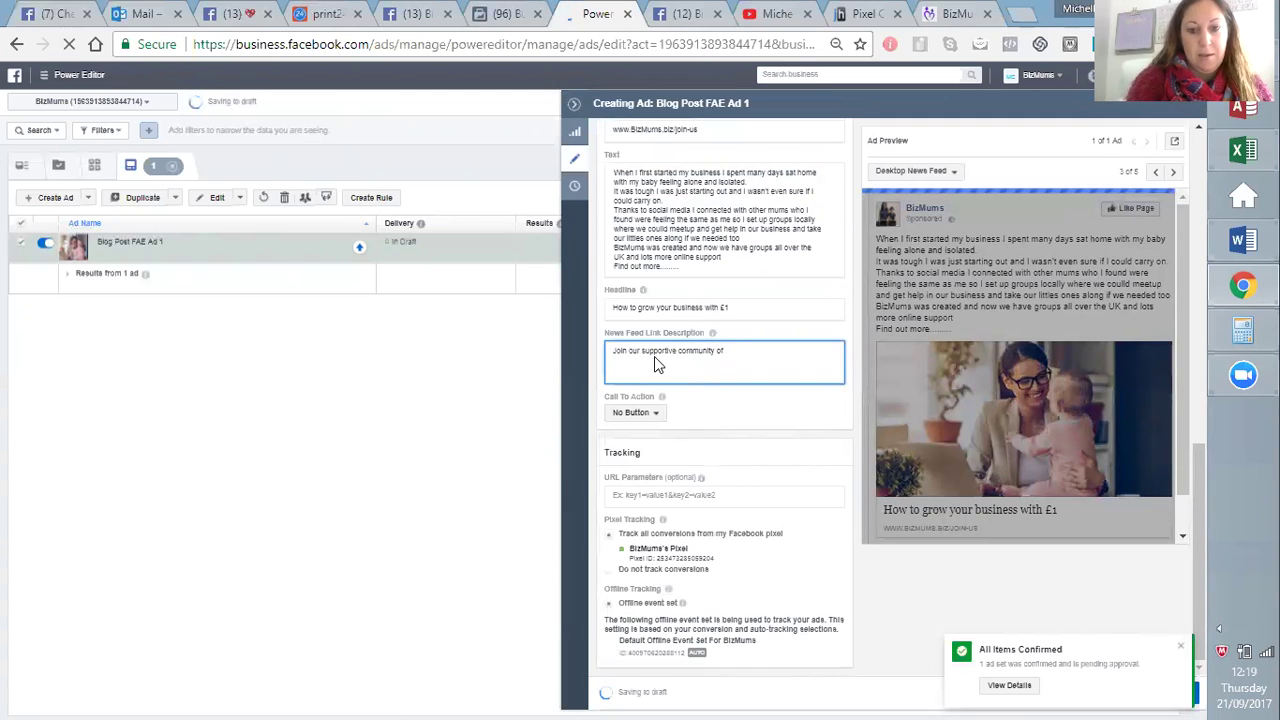
pyautogui.write('mums in business')
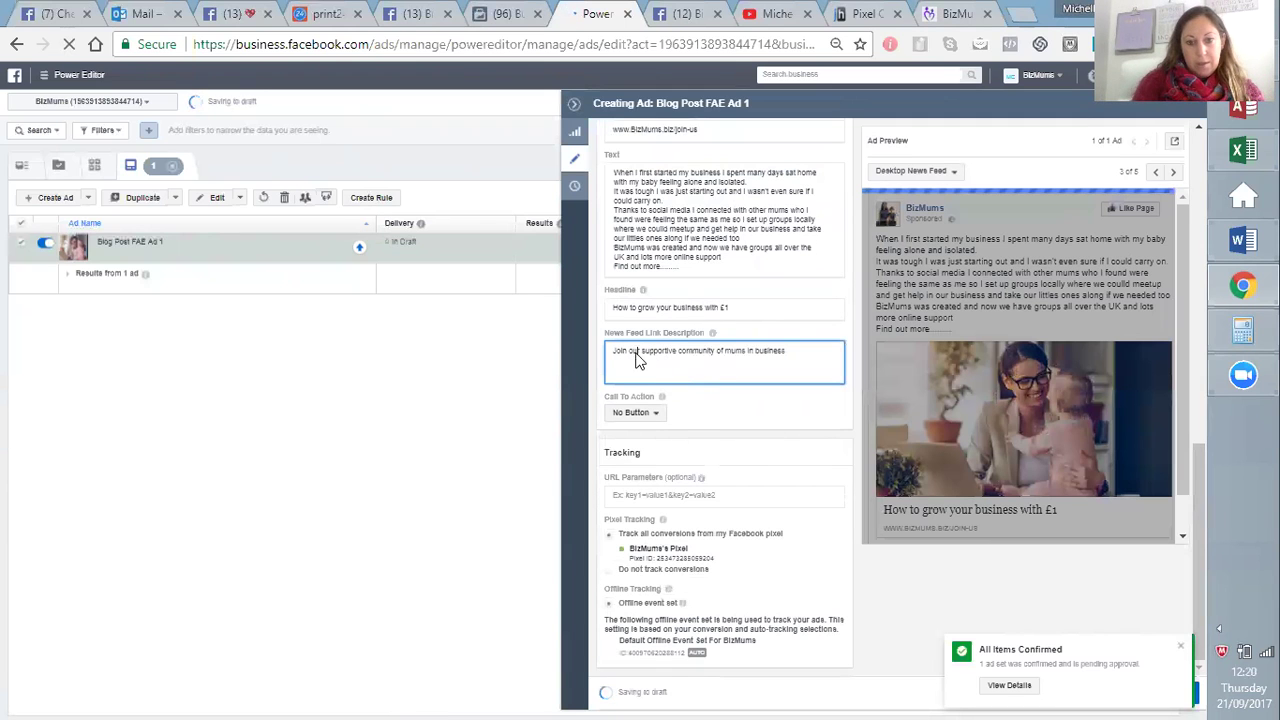
# Step: Reword the news feed link description to "Find out about our supportive community of mums in business just like you"
pyautogui.click(640, 352)
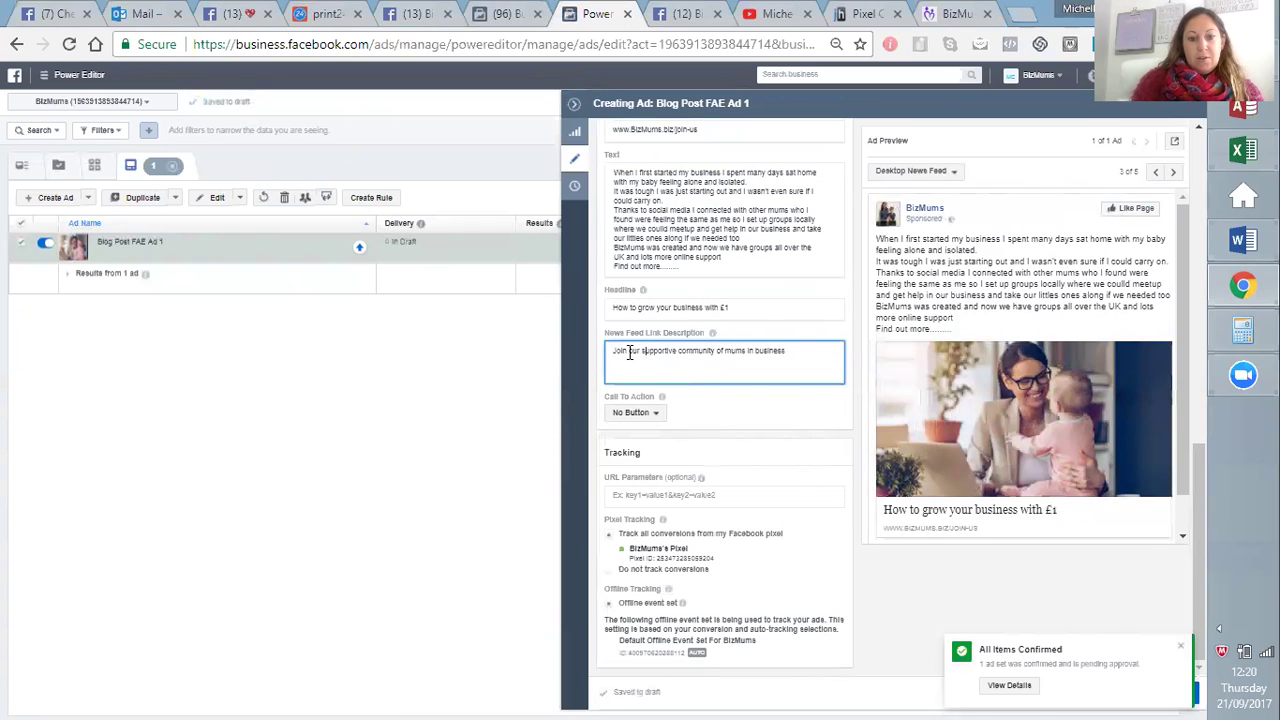
pyautogui.doubleClick(630, 352)
pyautogui.moveTo(630, 352); pyautogui.dragTo(620, 351)
pyautogui.write('Find ')
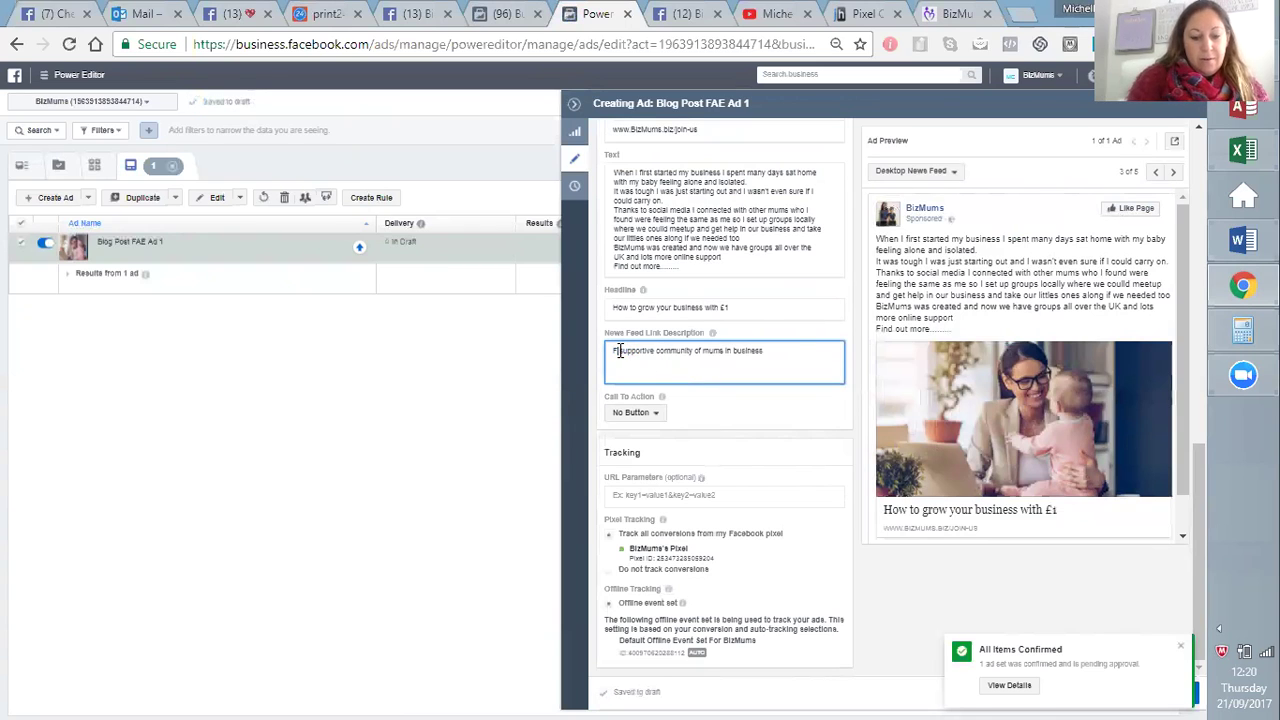
pyautogui.write('out about')
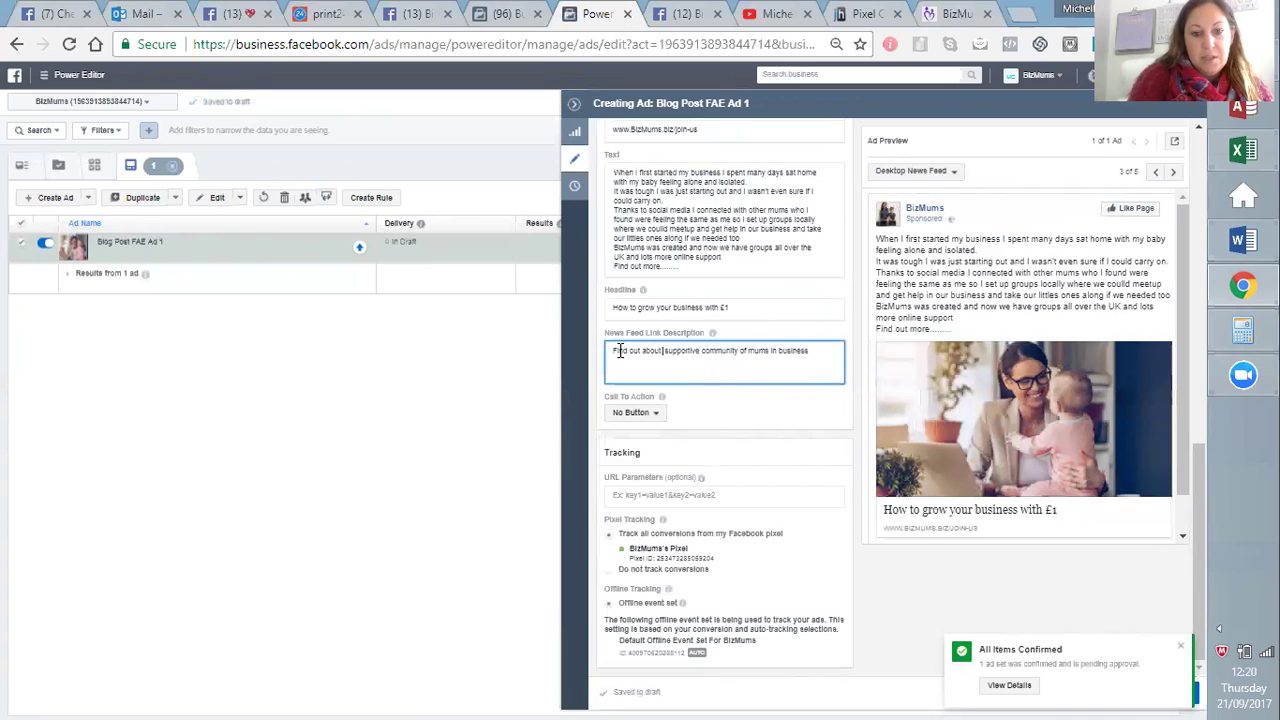
pyautogui.write(' our')
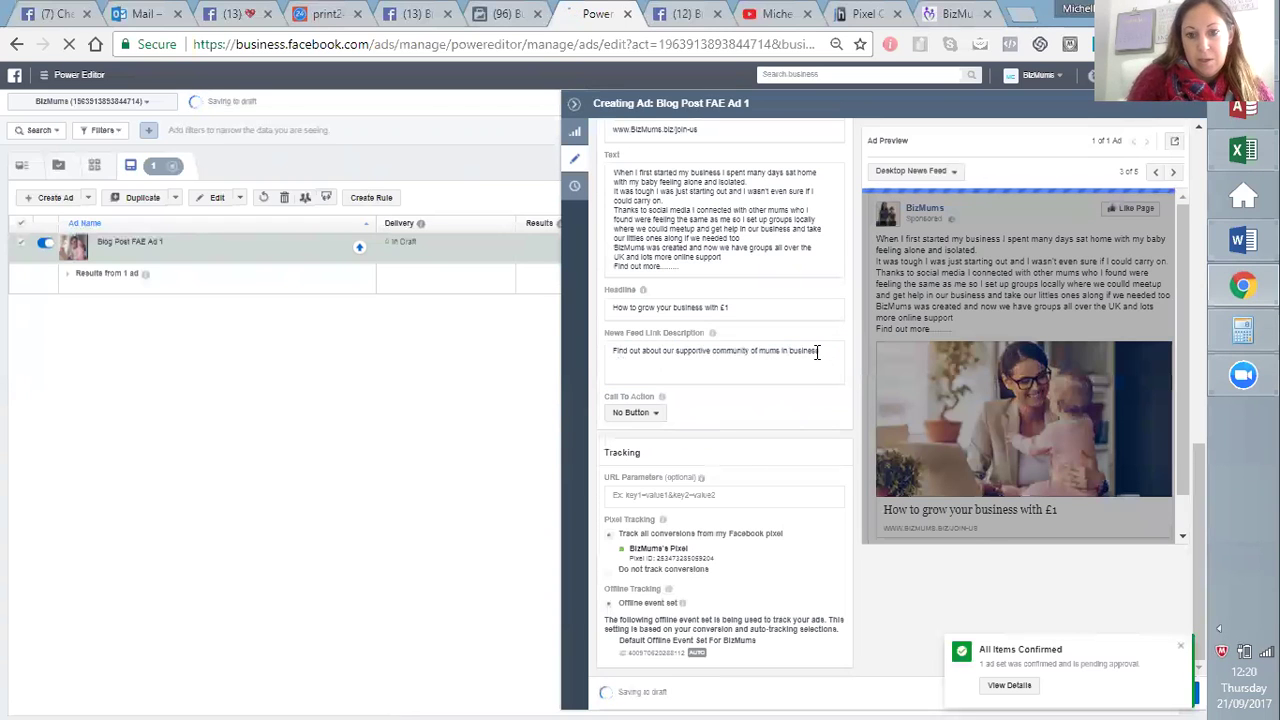
pyautogui.click(823, 350)
pyautogui.write('just like you')
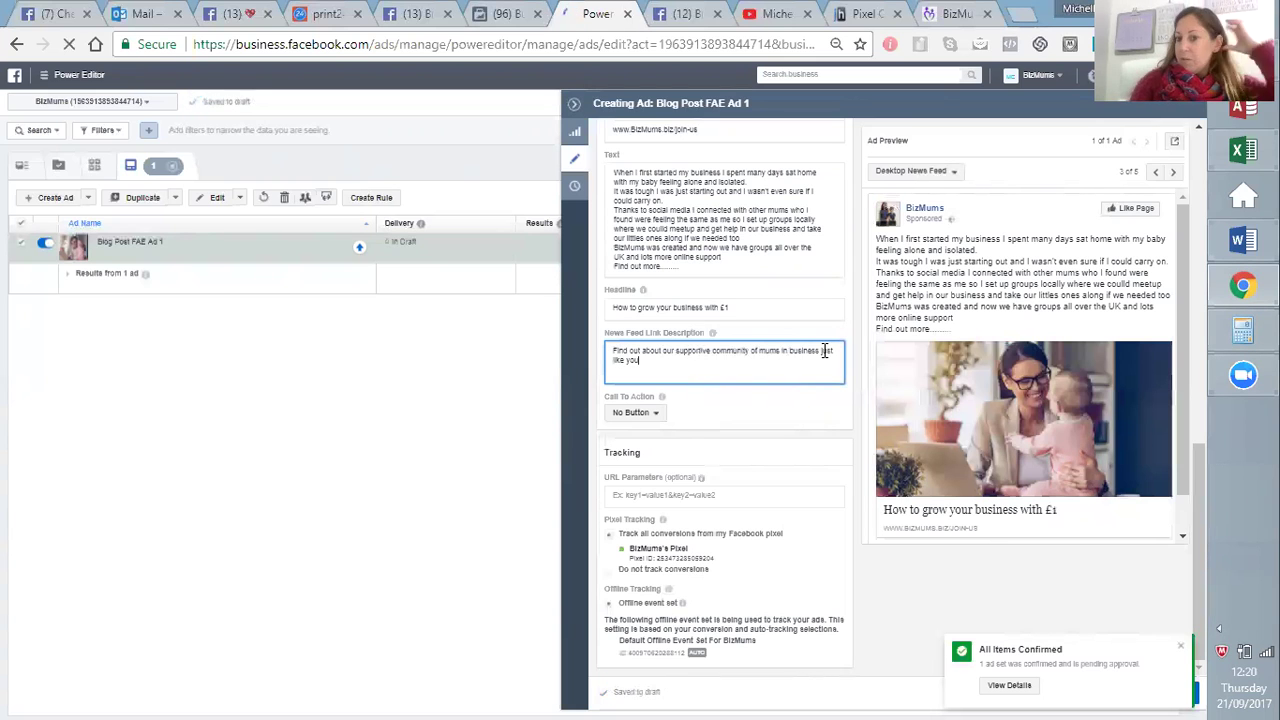
pyautogui.write('.')
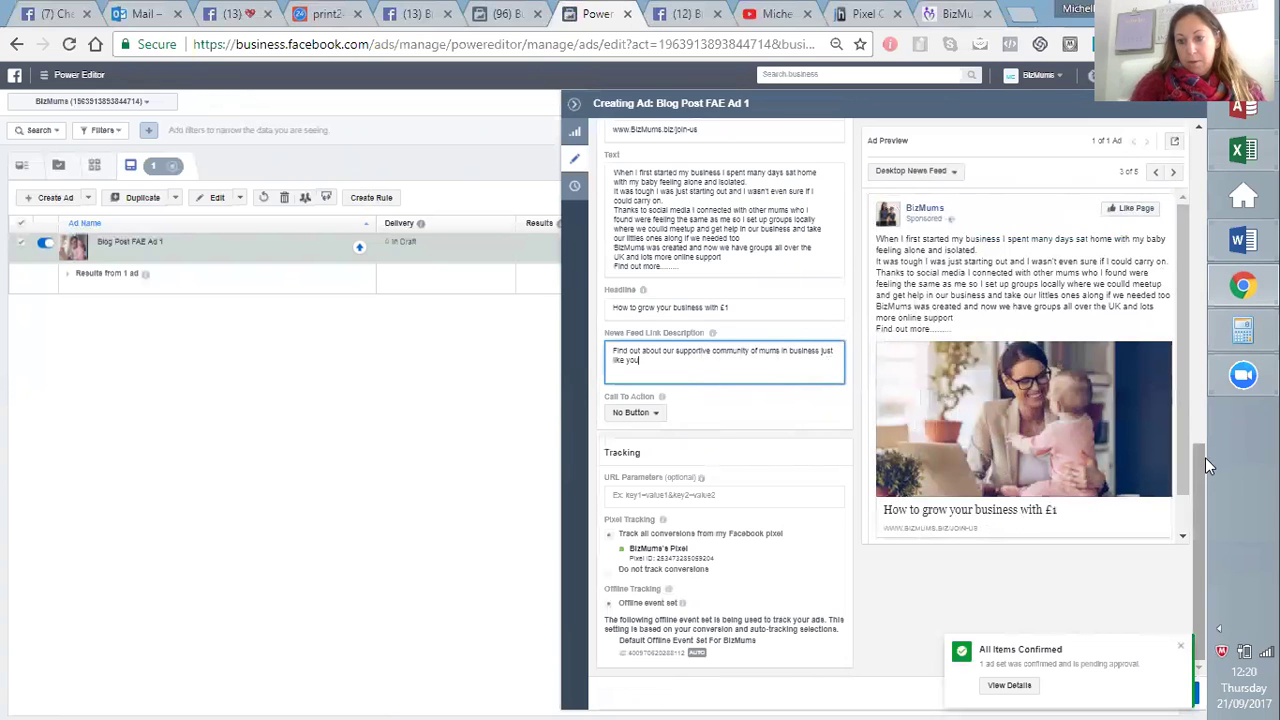
pyautogui.rightClick(1198, 512)
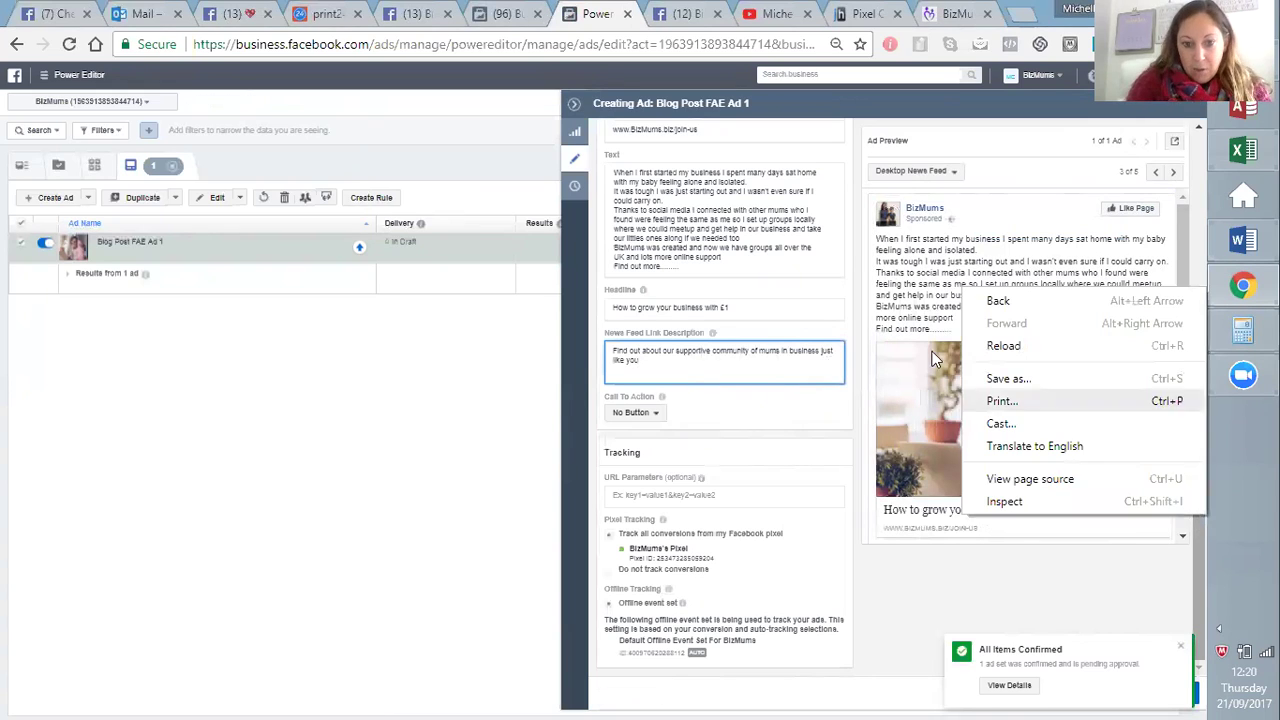
pyautogui.click(706, 420)
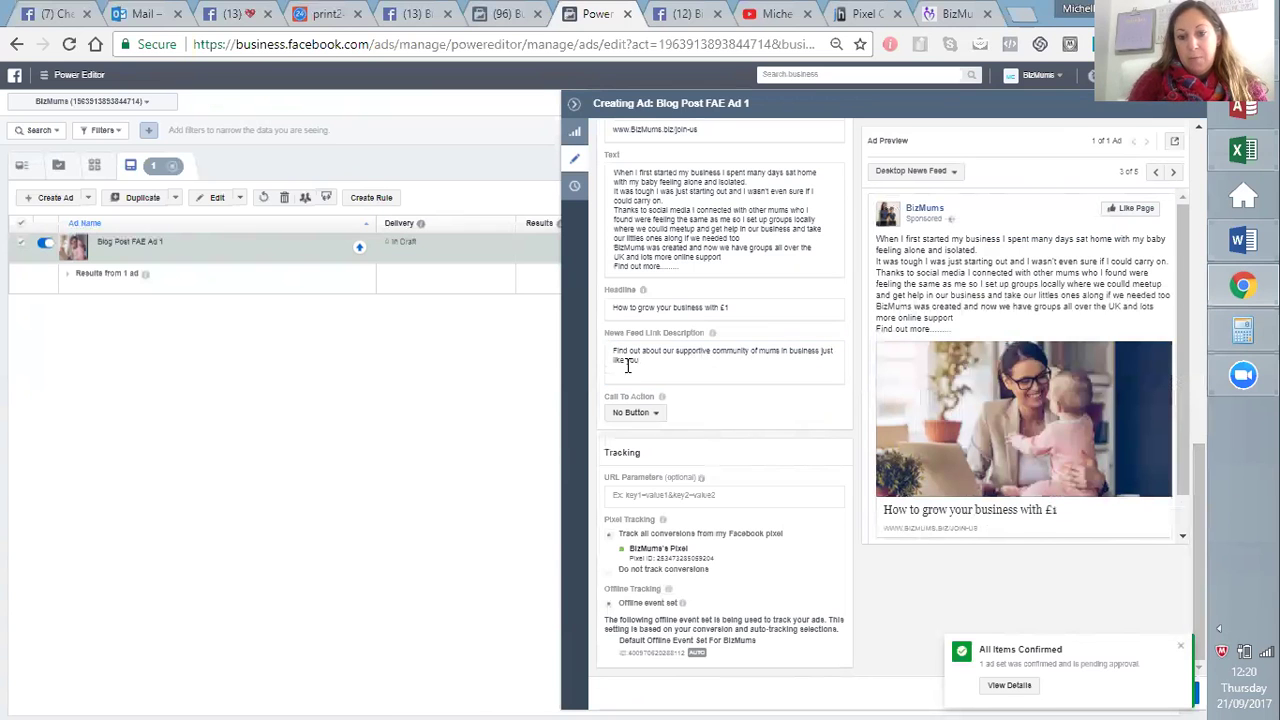
# Step: Review the ad's settings, keep conversion tracking on BizMums's Pixel, and dismiss the items confirmed notification
pyautogui.moveTo(1205, 509); pyautogui.dragTo(1205, 133)
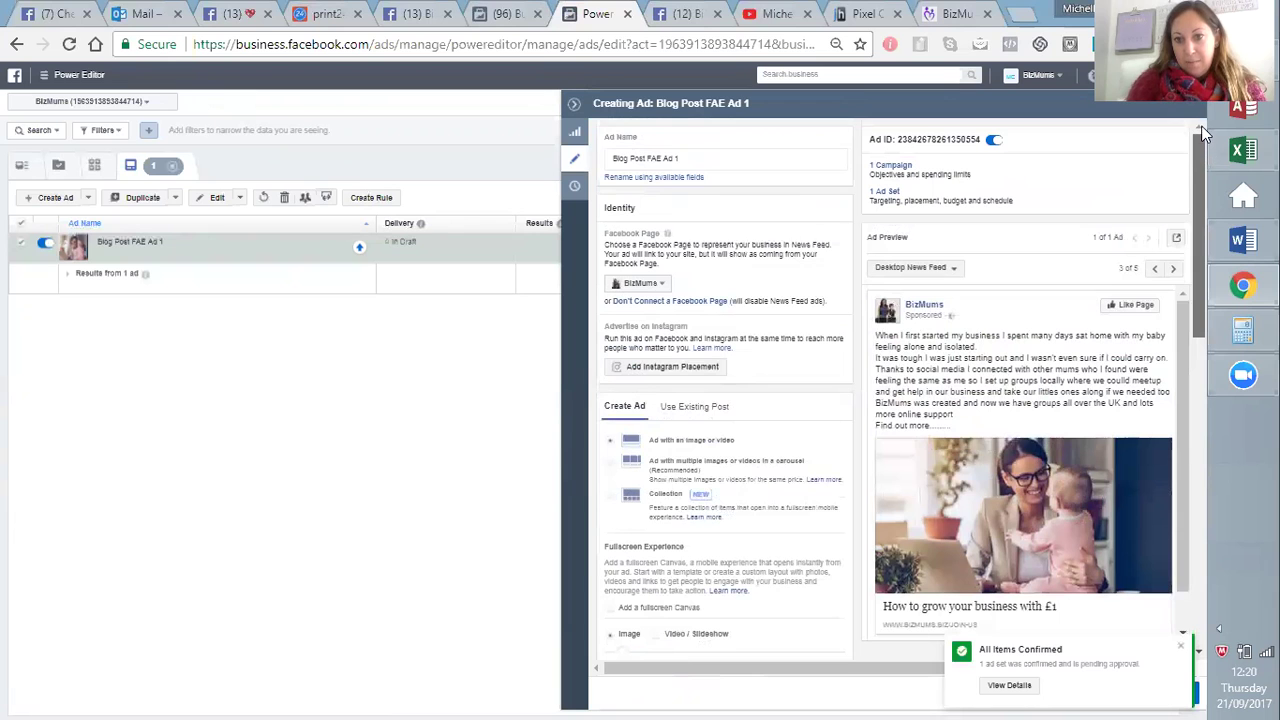
pyautogui.moveTo(1205, 185); pyautogui.dragTo(1198, 500)
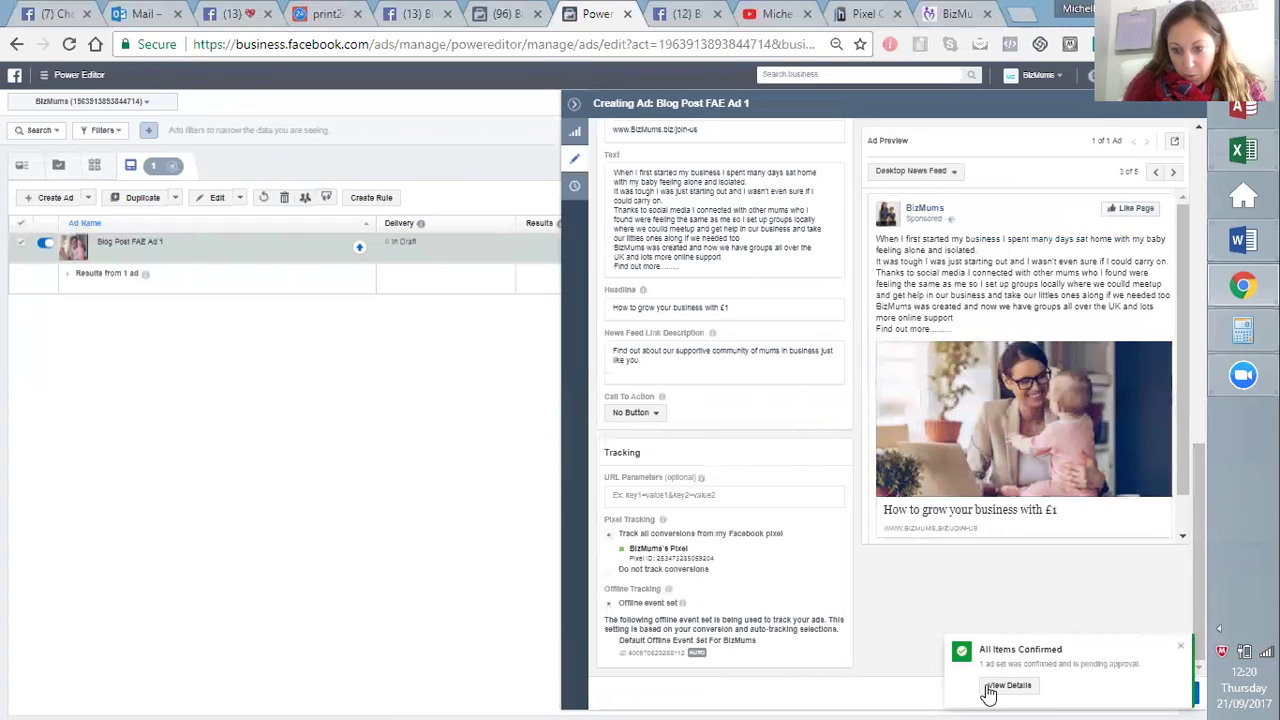
pyautogui.moveTo(683, 603)
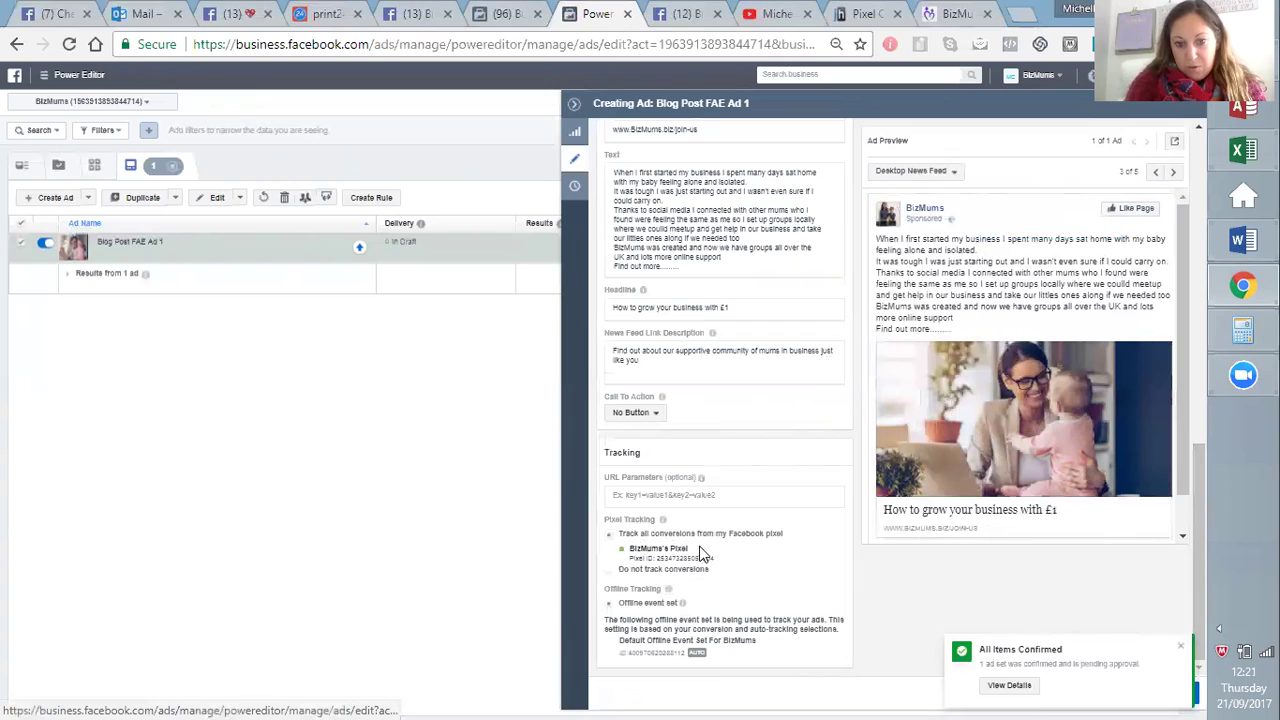
pyautogui.click(622, 550)
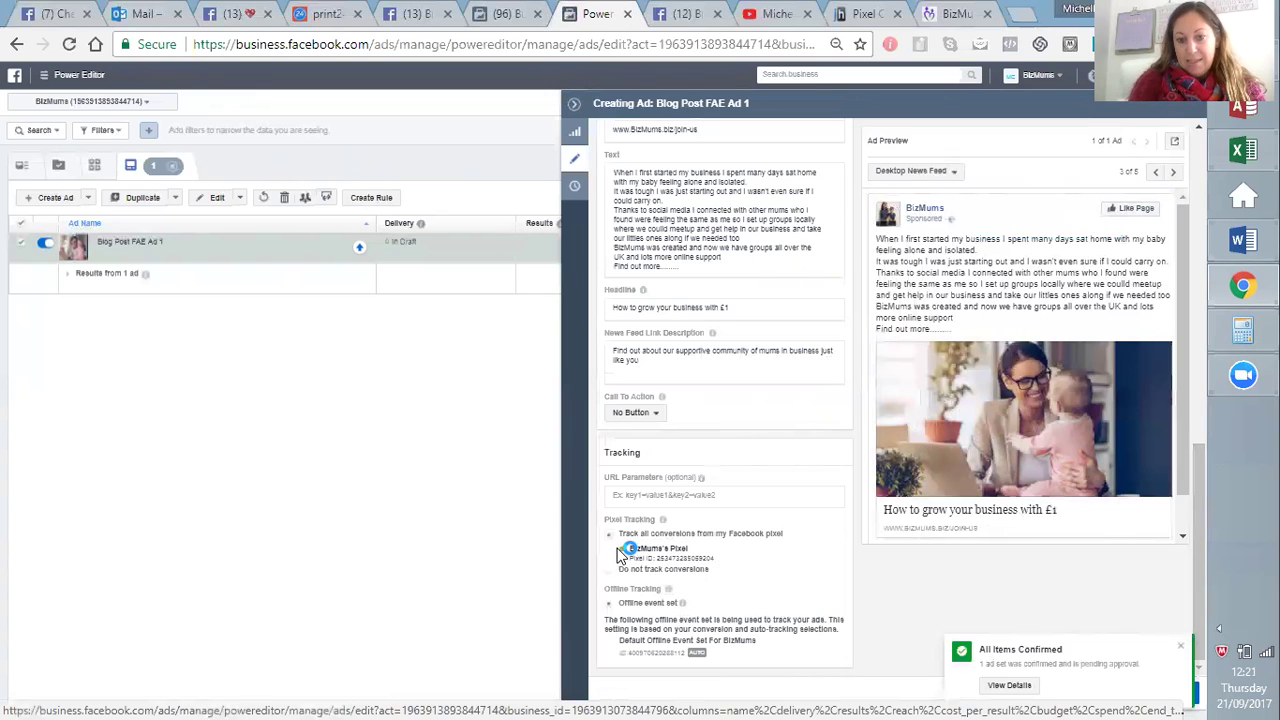
pyautogui.click(1183, 650)
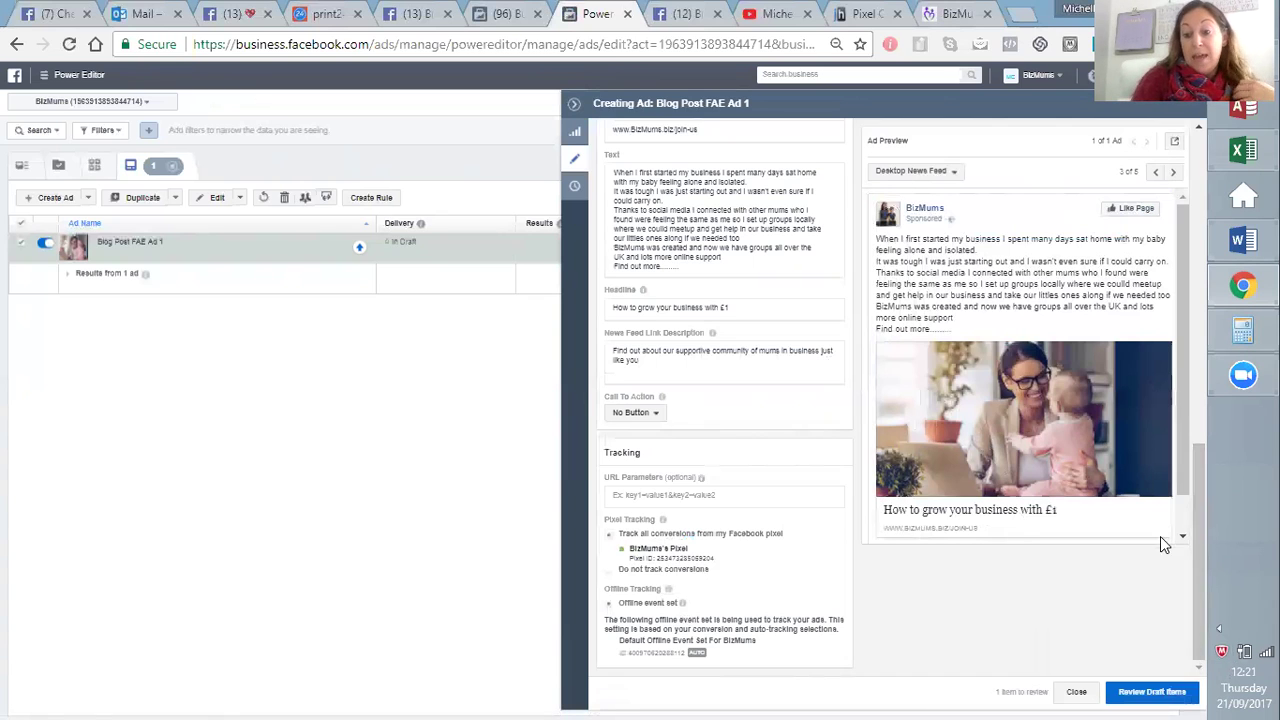
# Step: Duplicate Blog Post FAE Ad 1 once into the existing Blog Post Promo campaign and Blog Post FAE ad set, saving it to draft
pyautogui.click(574, 104)
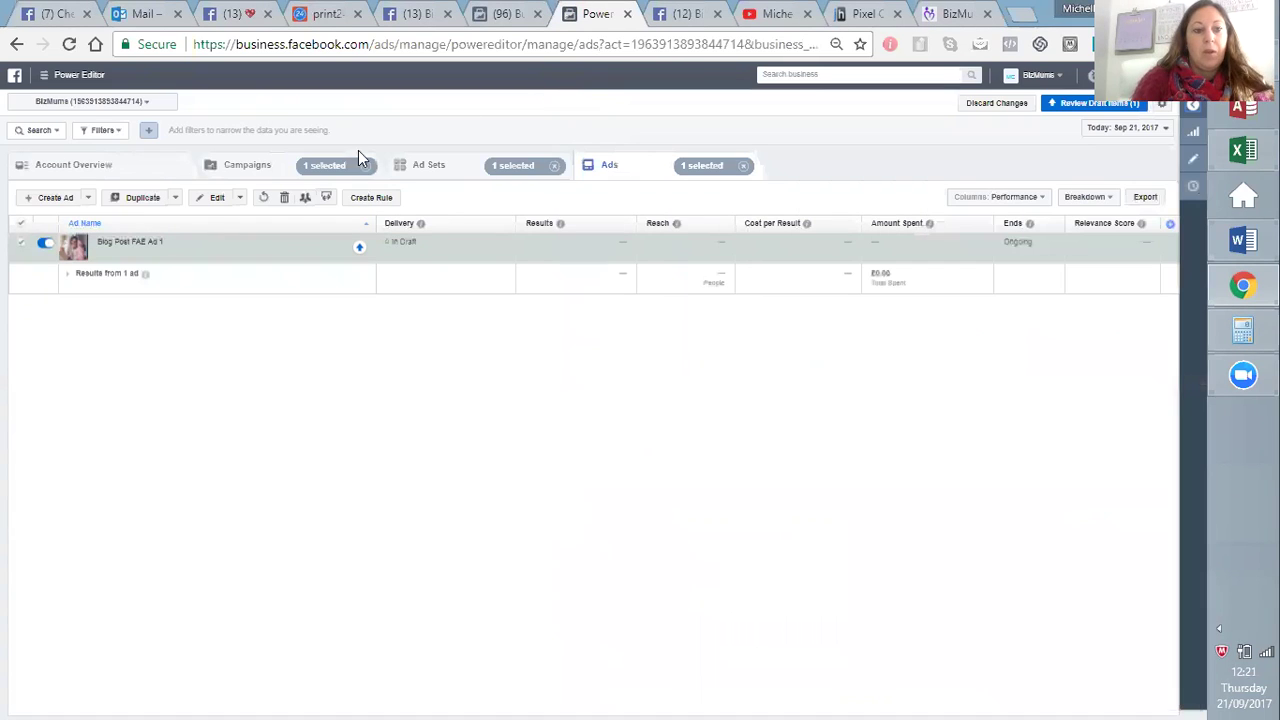
pyautogui.click(135, 238)
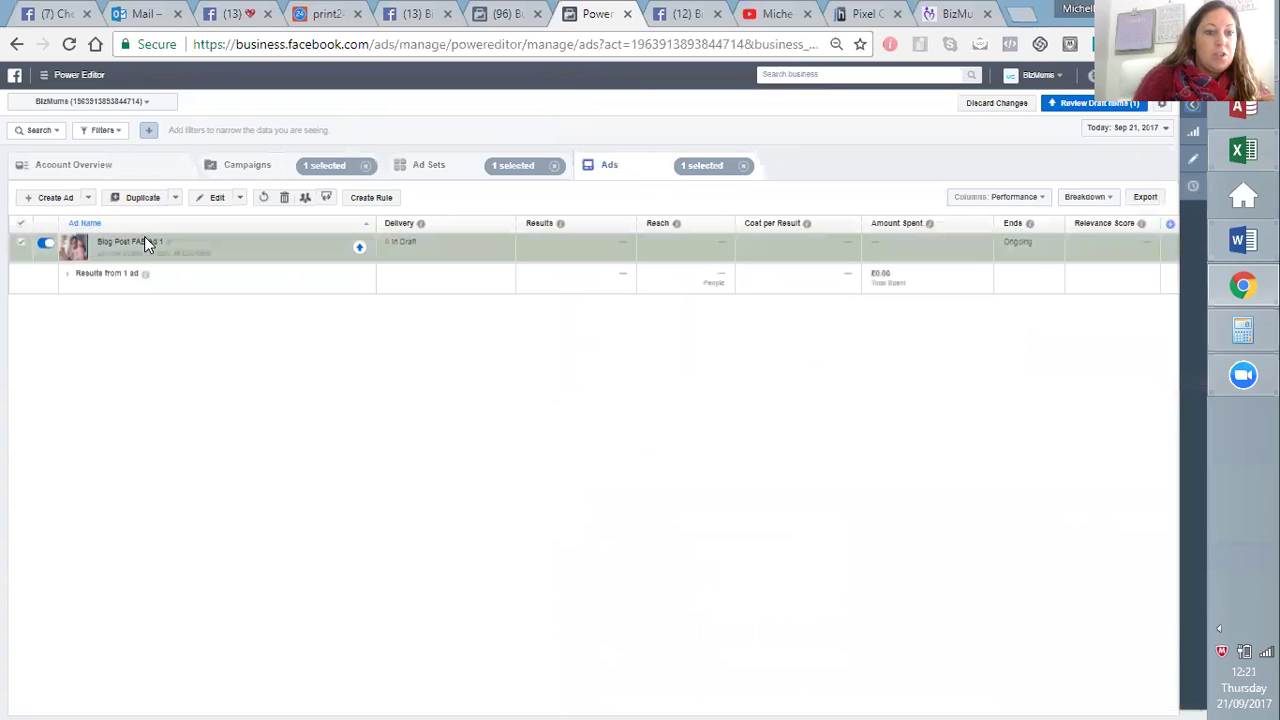
pyautogui.click(196, 254)
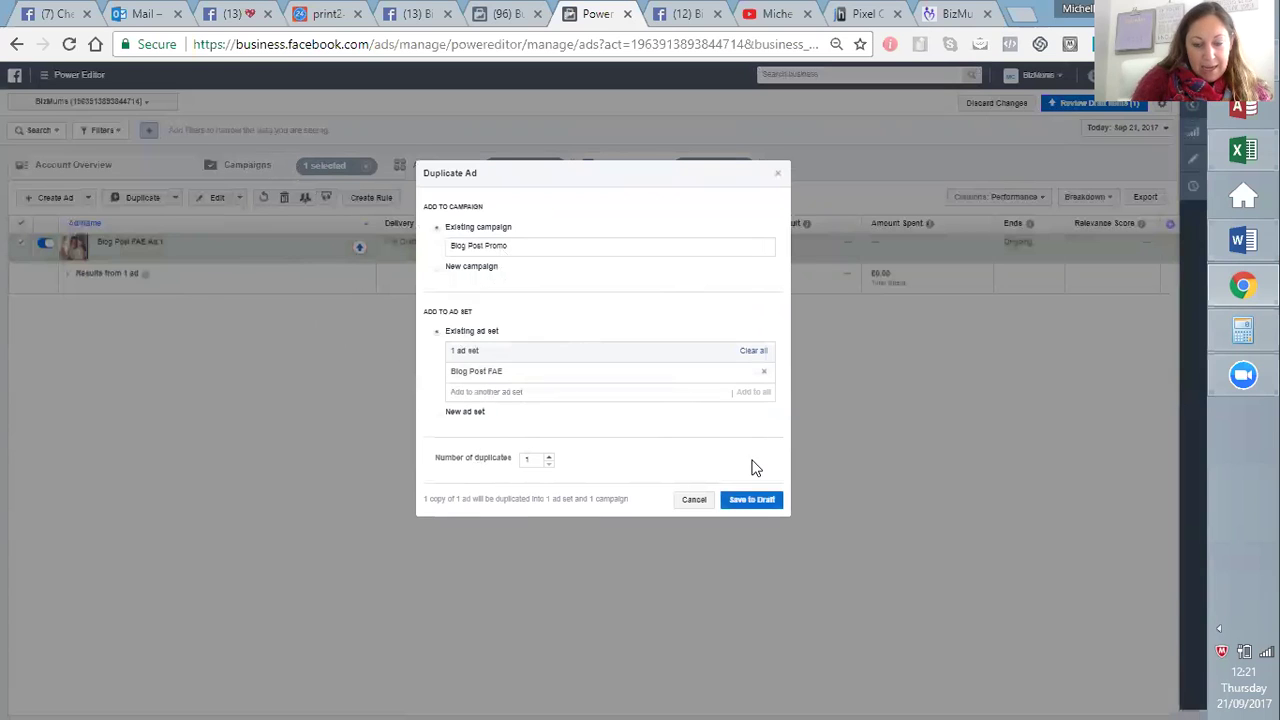
pyautogui.click(754, 500)
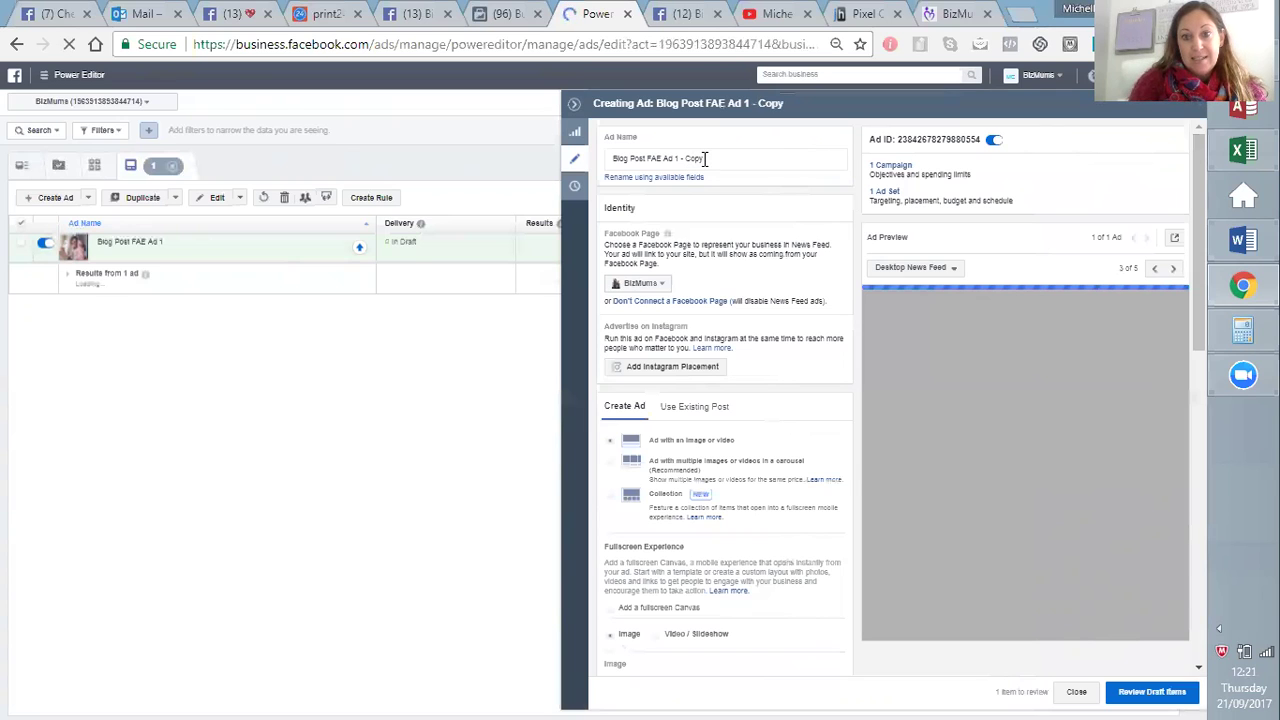
# Step: Rename the duplicated ad as Blog Post FAE Ad 2, waiting out the unresponsive page, and close the ad editor
pyautogui.click(705, 158)
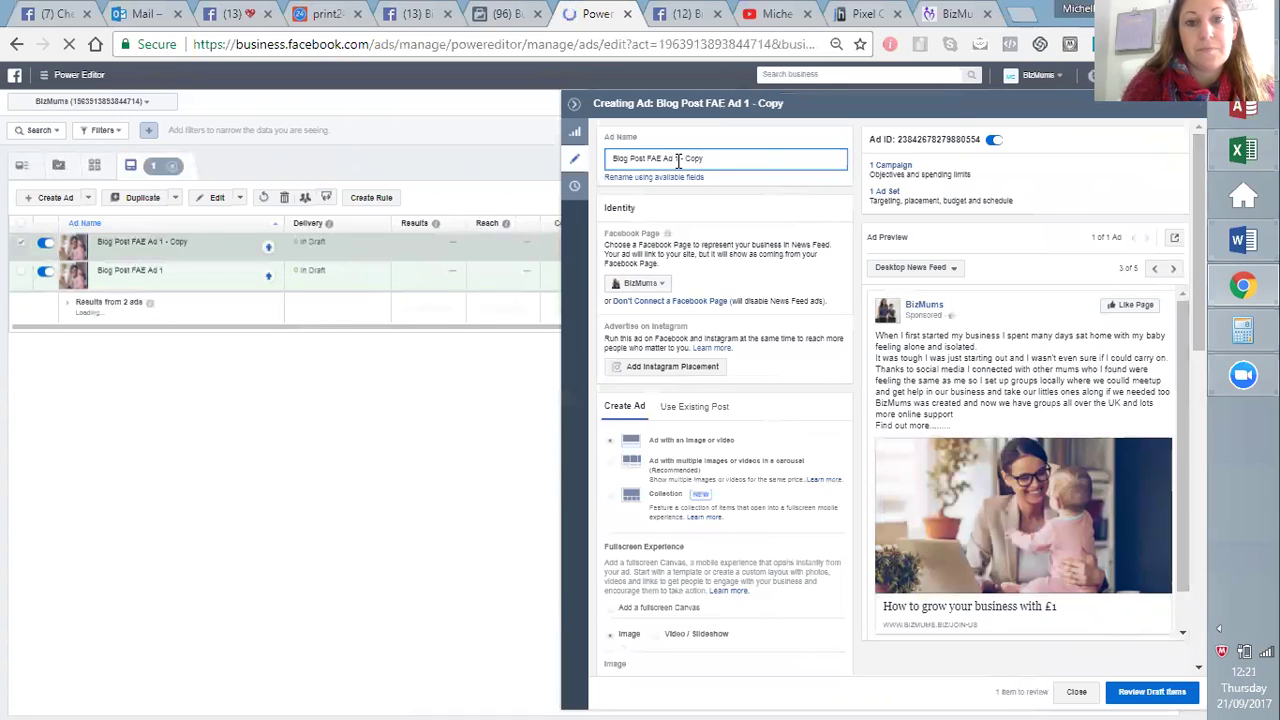
pyautogui.press('Delete')
pyautogui.press('Delete')
pyautogui.press('Delete')
pyautogui.press('Delete')
pyautogui.press('Delete')
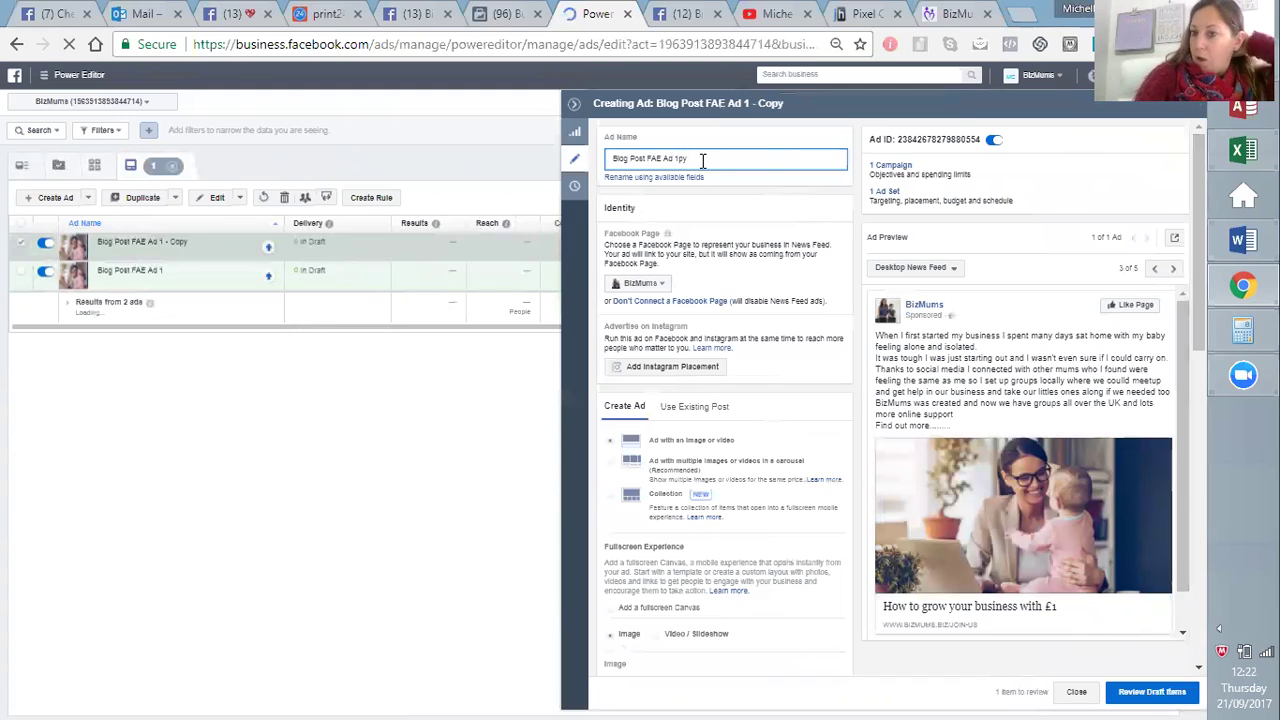
pyautogui.press('BackSpace')
pyautogui.press('BackSpace')
pyautogui.press('BackSpace')
pyautogui.press('BackSpace')
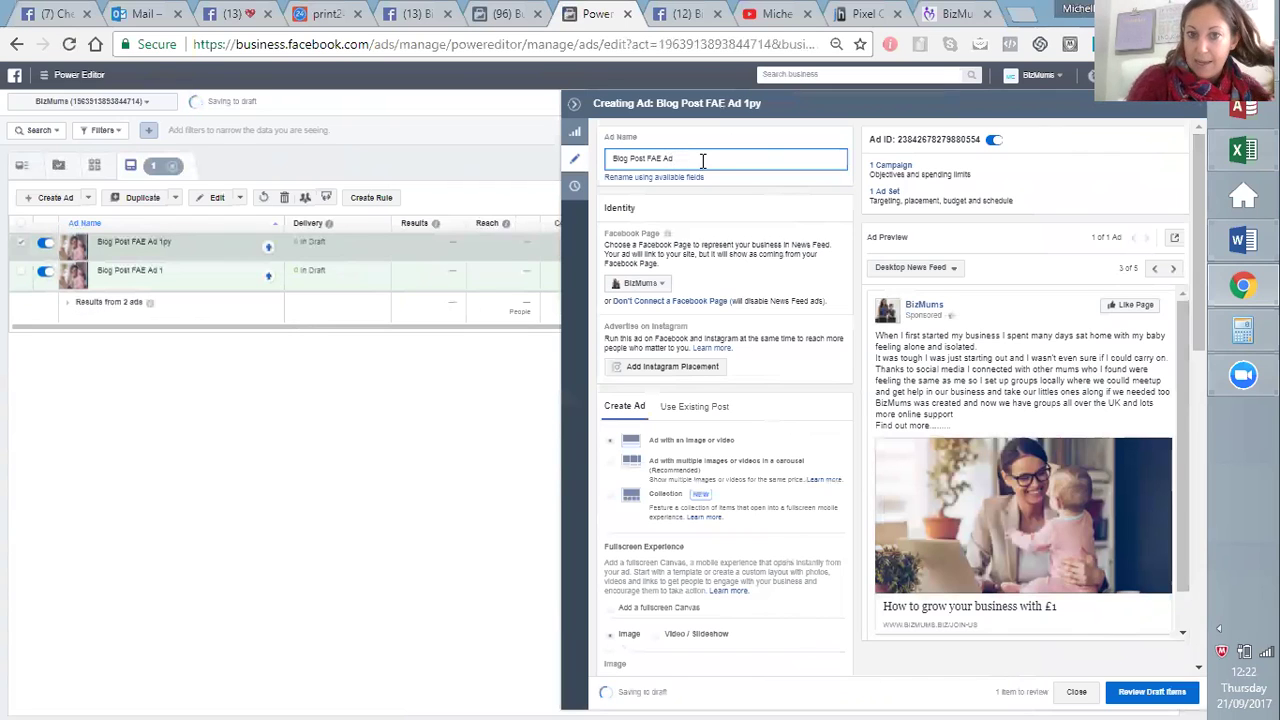
pyautogui.write('2')
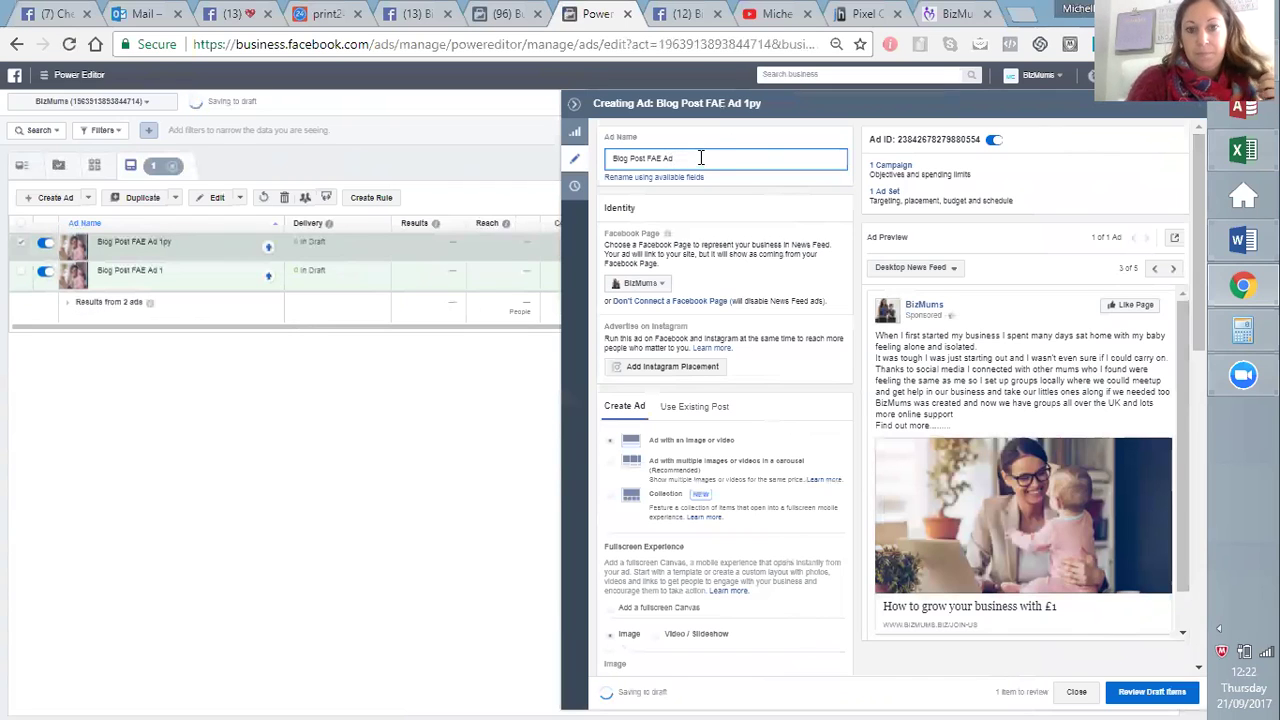
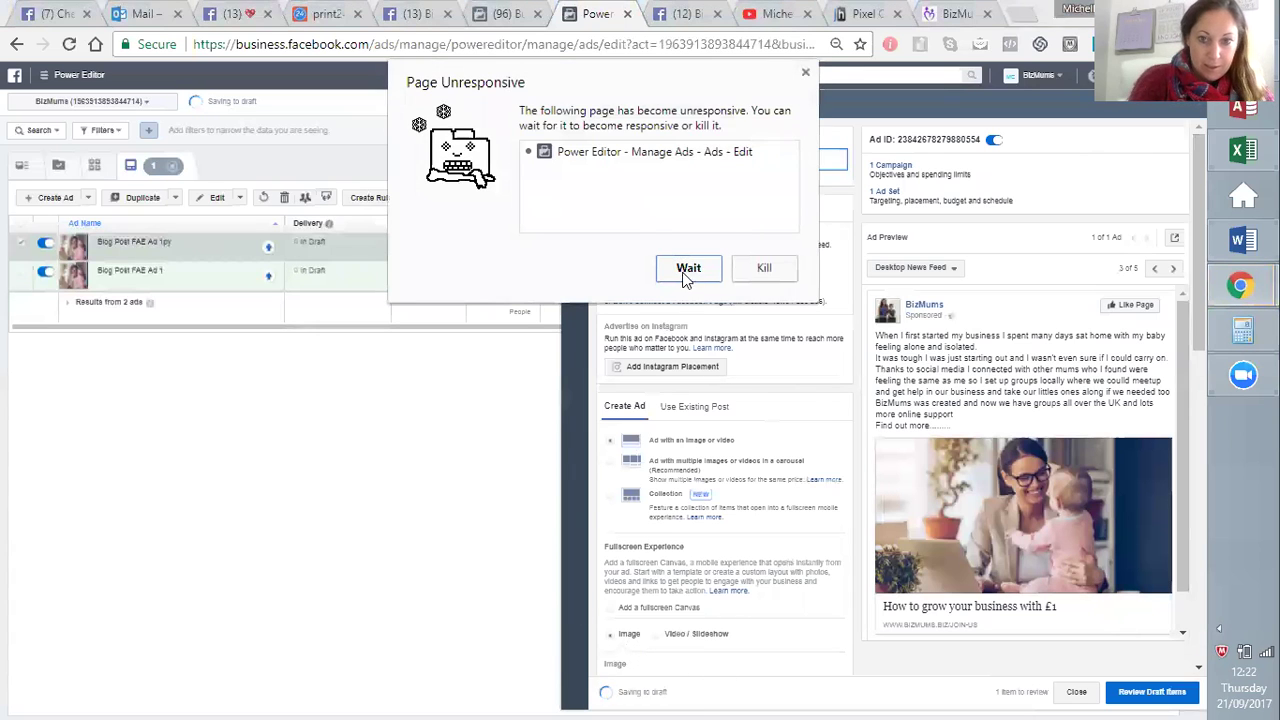
pyautogui.click(686, 266)
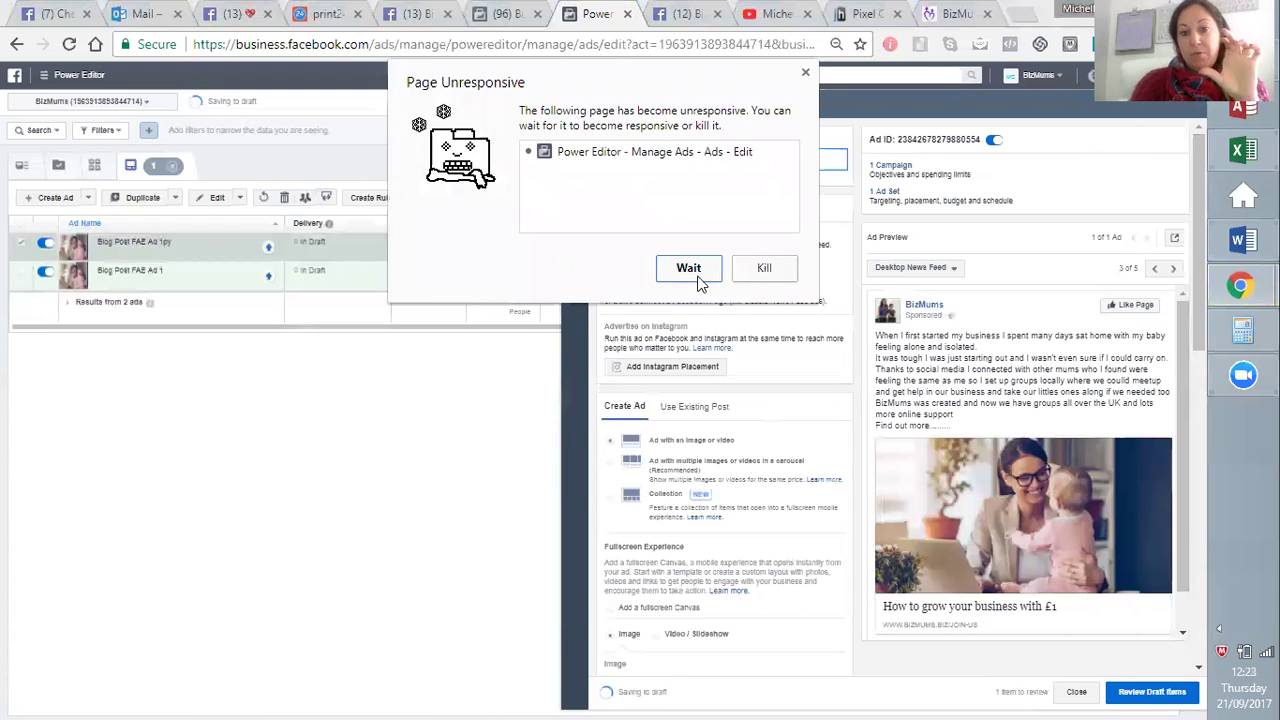
pyautogui.click(698, 279)
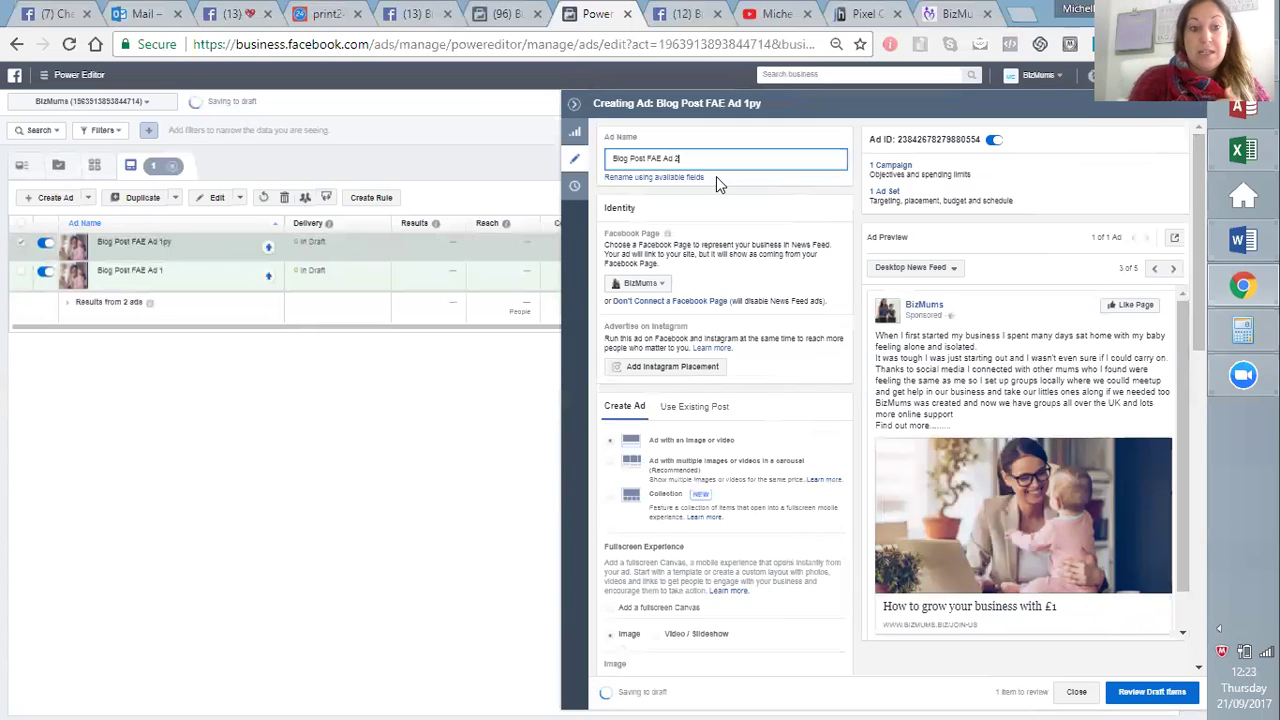
pyautogui.click(682, 284)
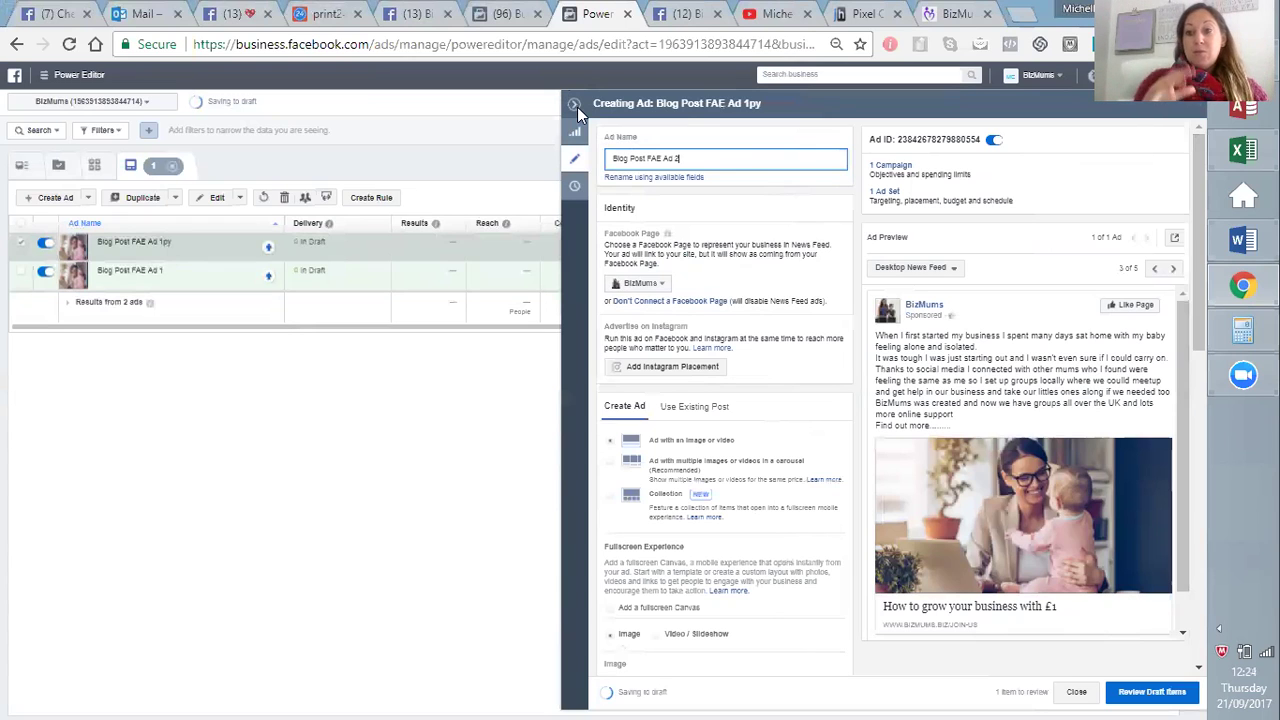
pyautogui.click(575, 105)
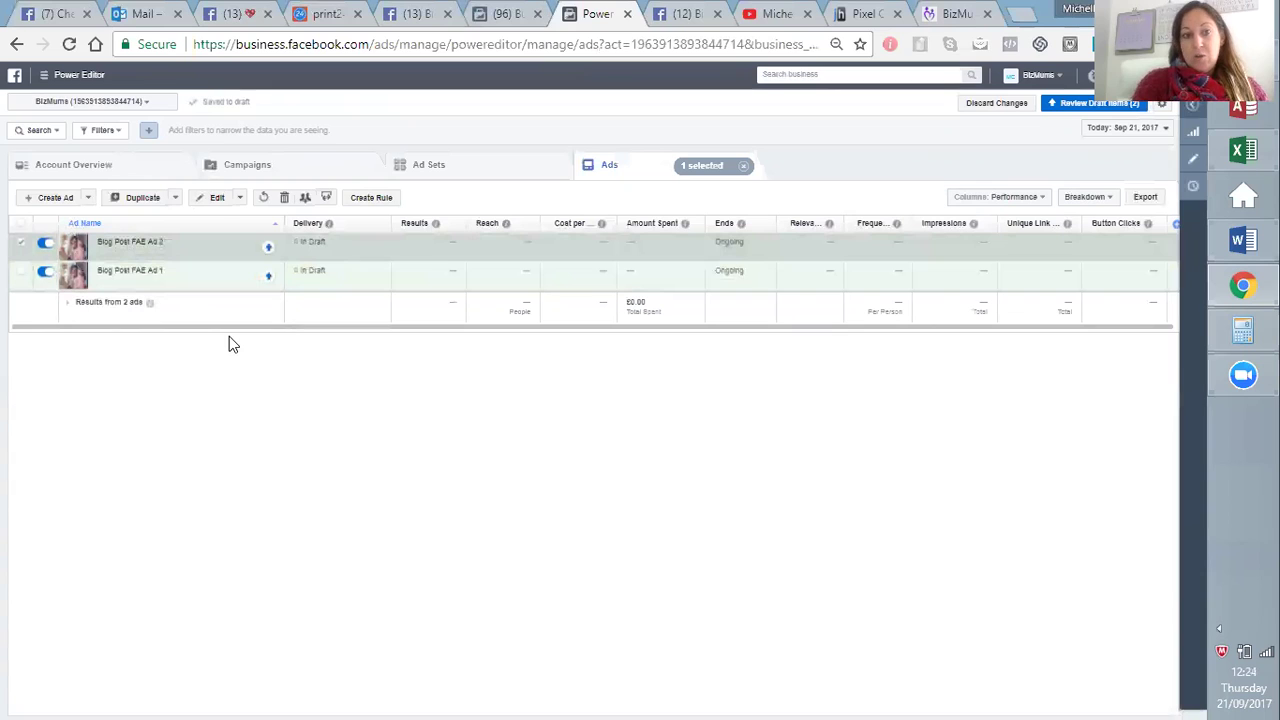
# Step: Open RM Blog Launch Campaign to examine its ad sets and their test ads as an example
pyautogui.click(236, 176)
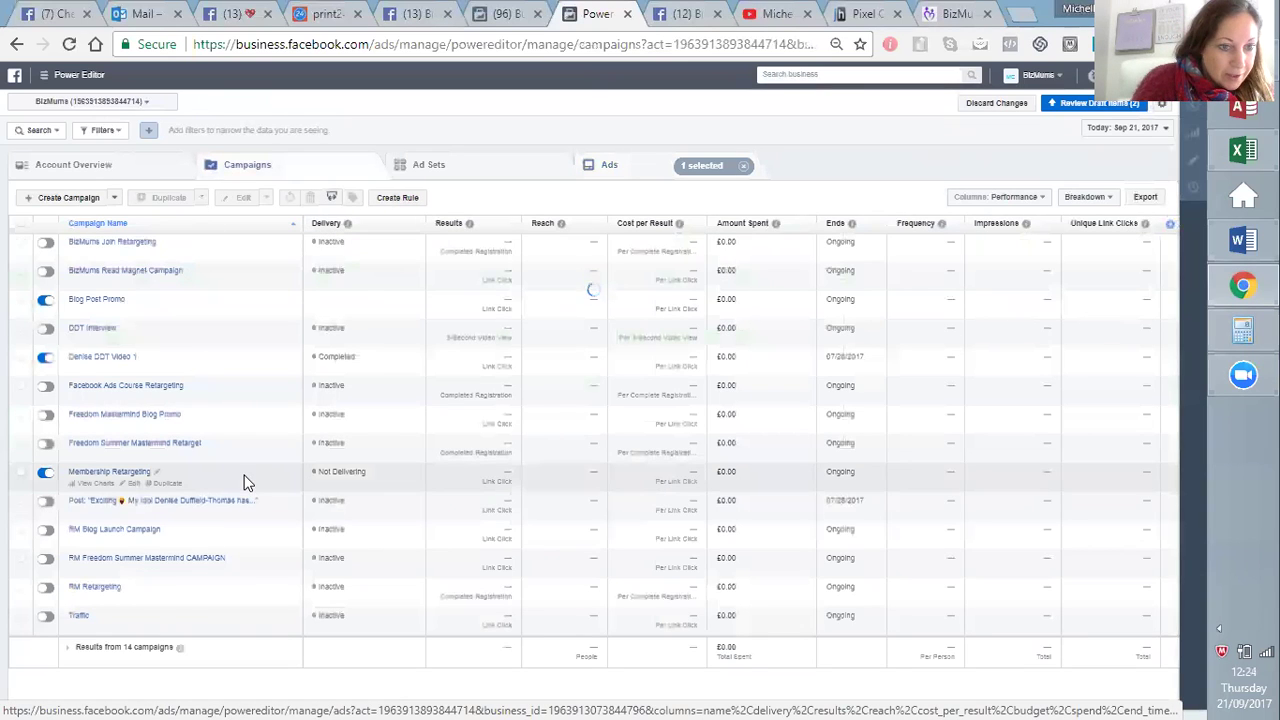
pyautogui.click(129, 538)
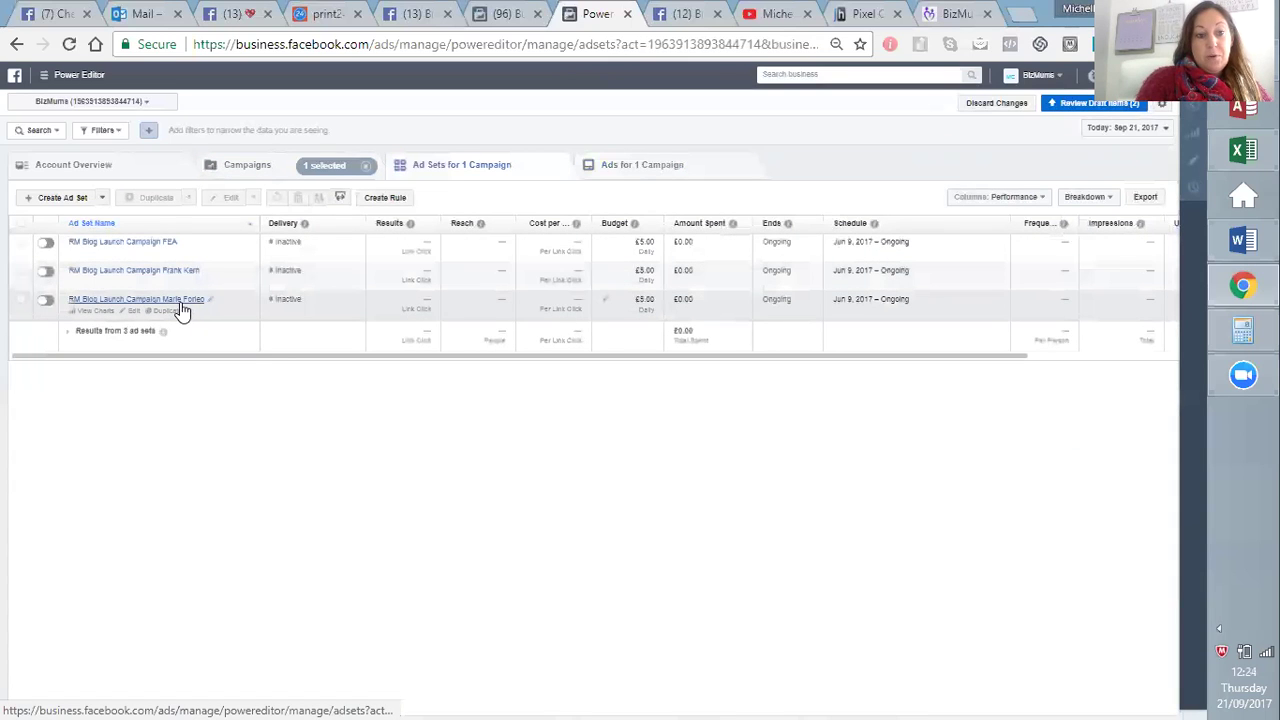
pyautogui.click(647, 174)
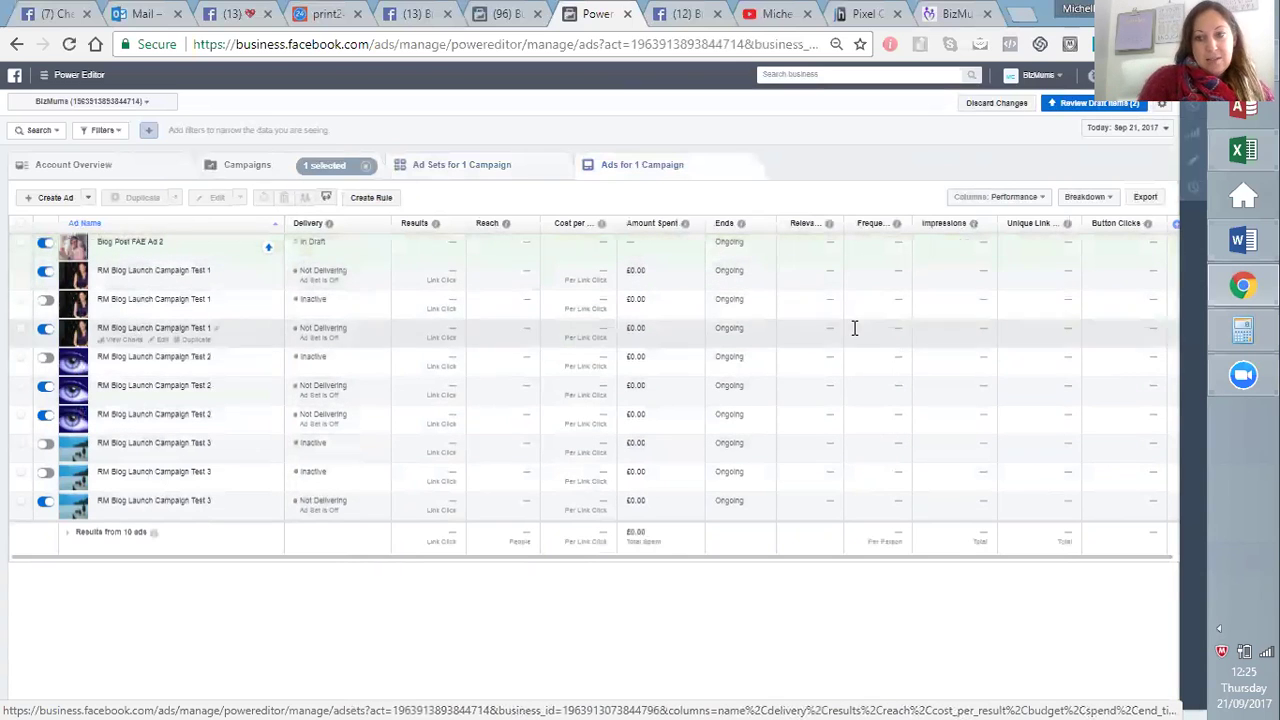
# Step: Set the reporting date range for the RM Blog Launch Campaign ads to Jun 1, 2017 – Jul 31, 2017
pyautogui.click(1160, 128)
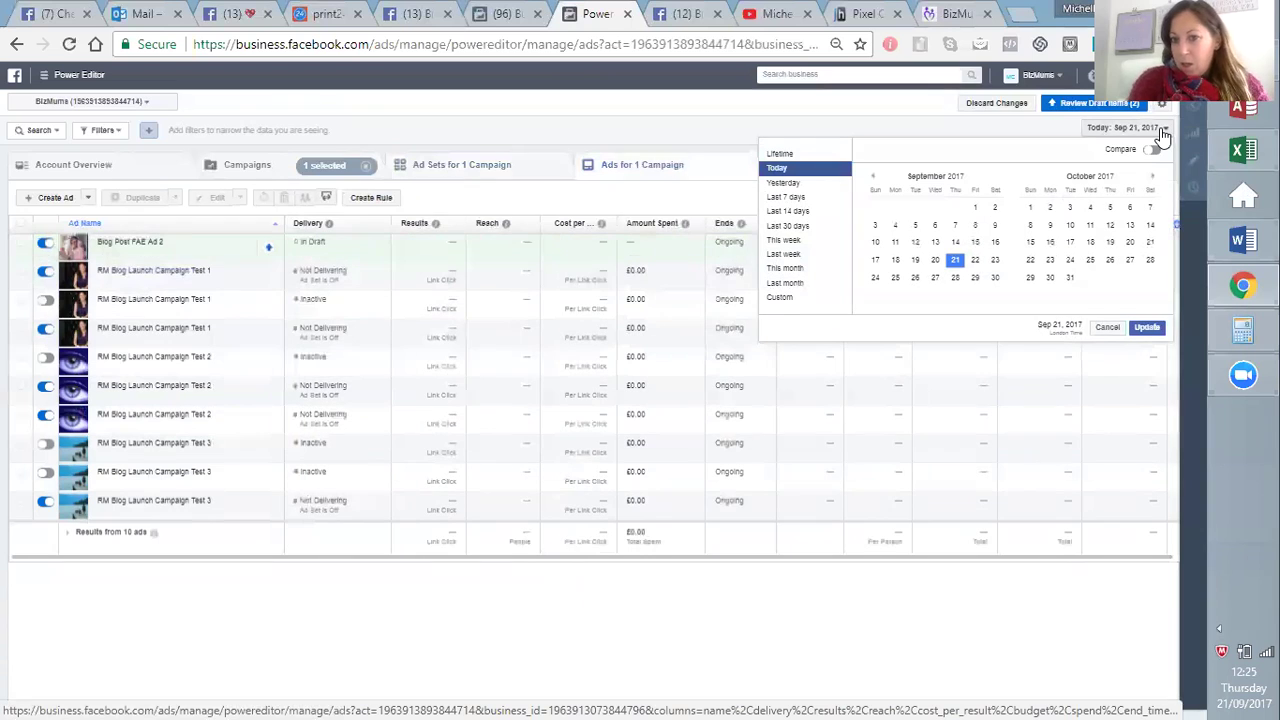
pyautogui.click(871, 180)
pyautogui.click(871, 180)
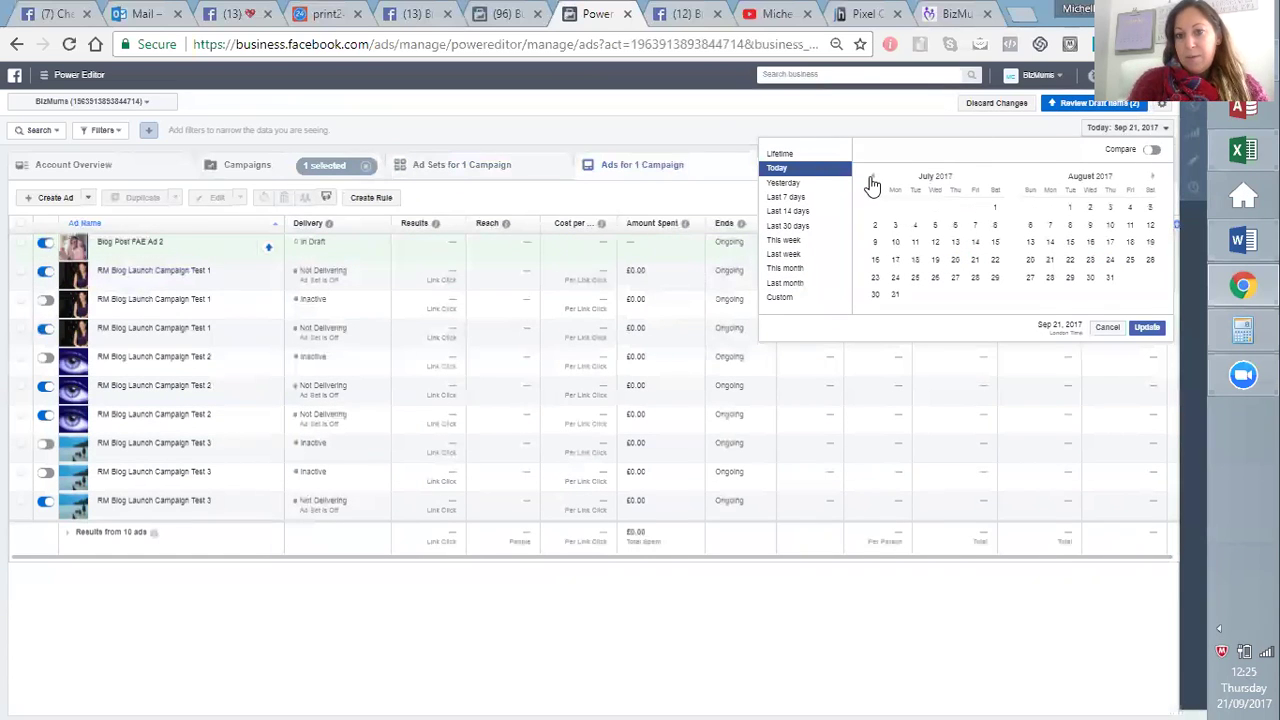
pyautogui.click(871, 180)
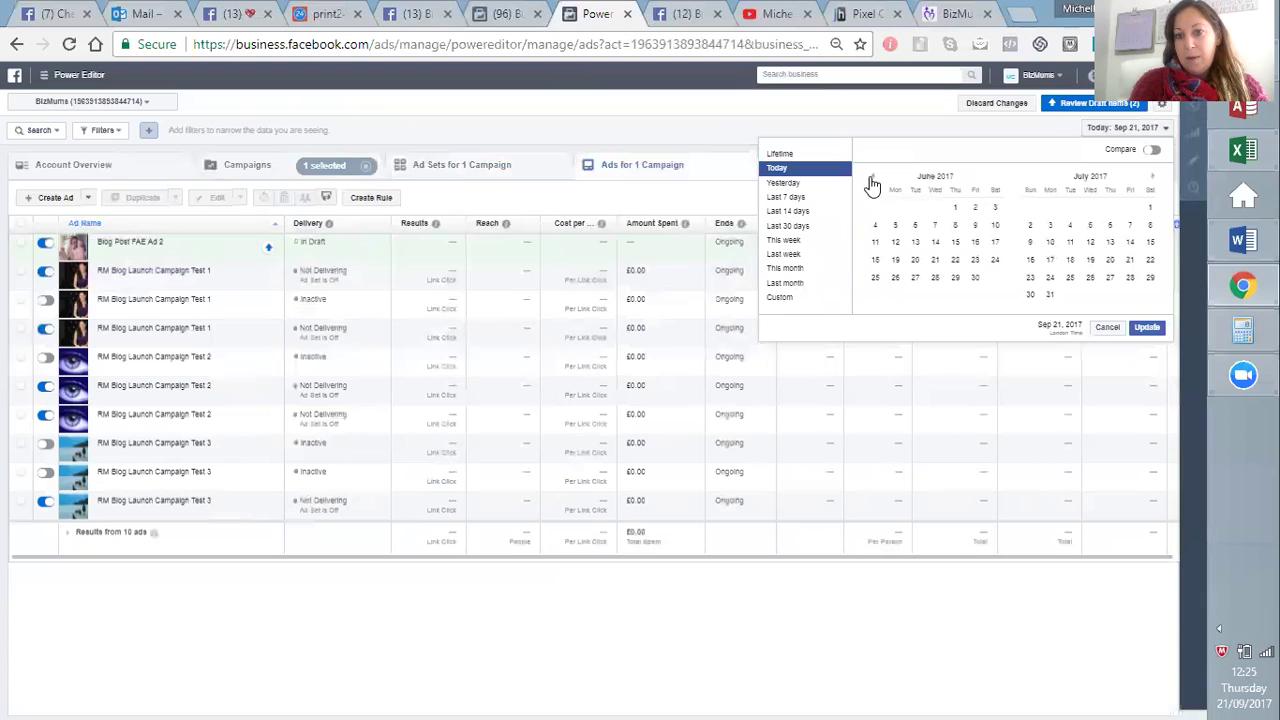
pyautogui.click(955, 207)
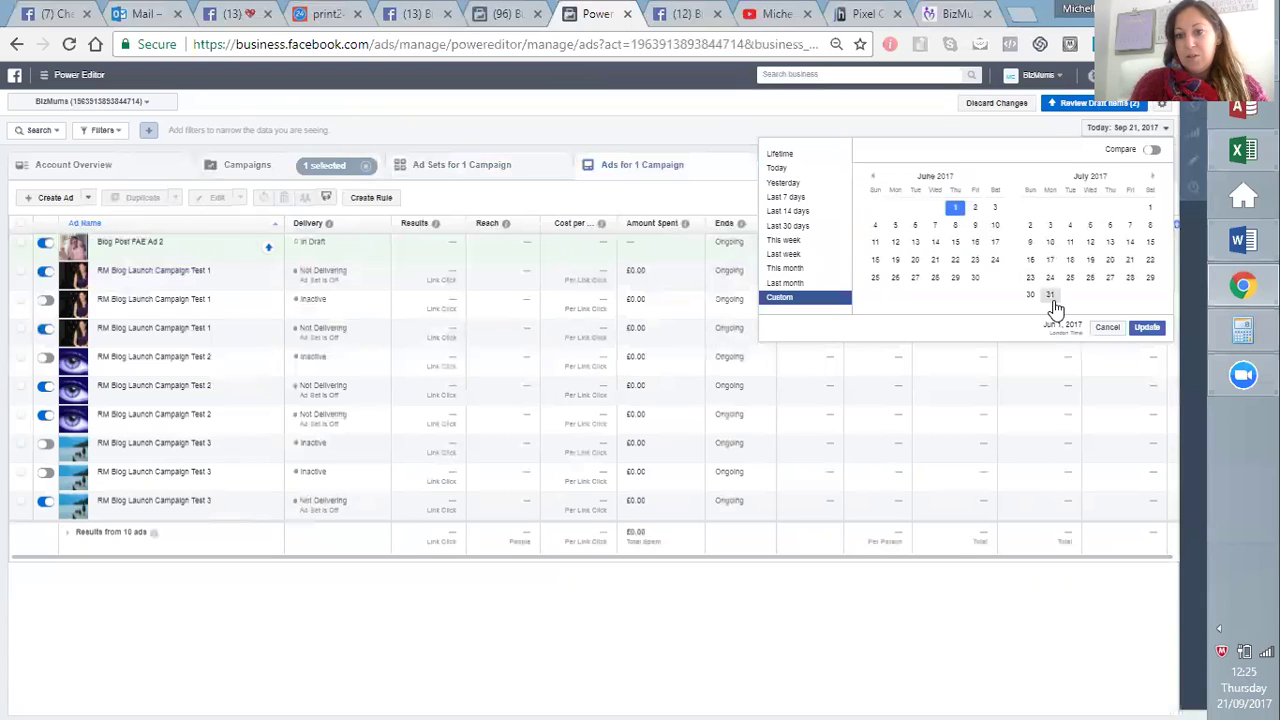
pyautogui.click(1051, 298)
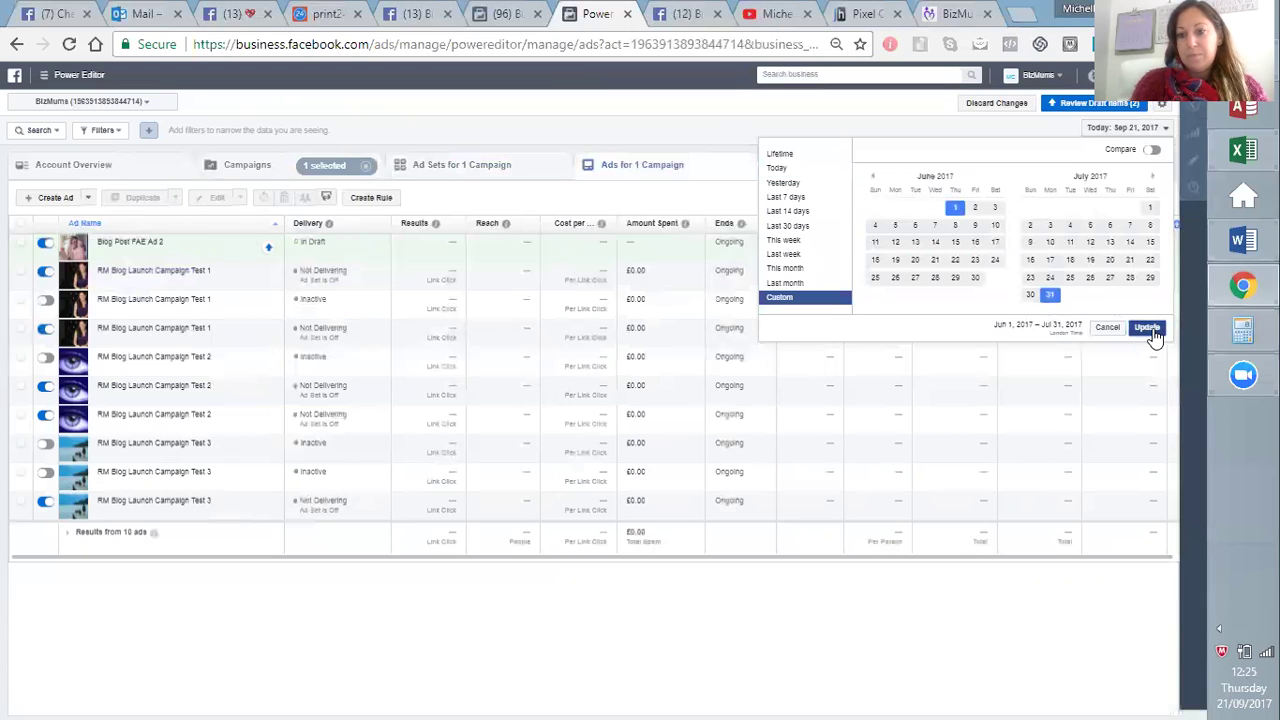
pyautogui.click(1148, 329)
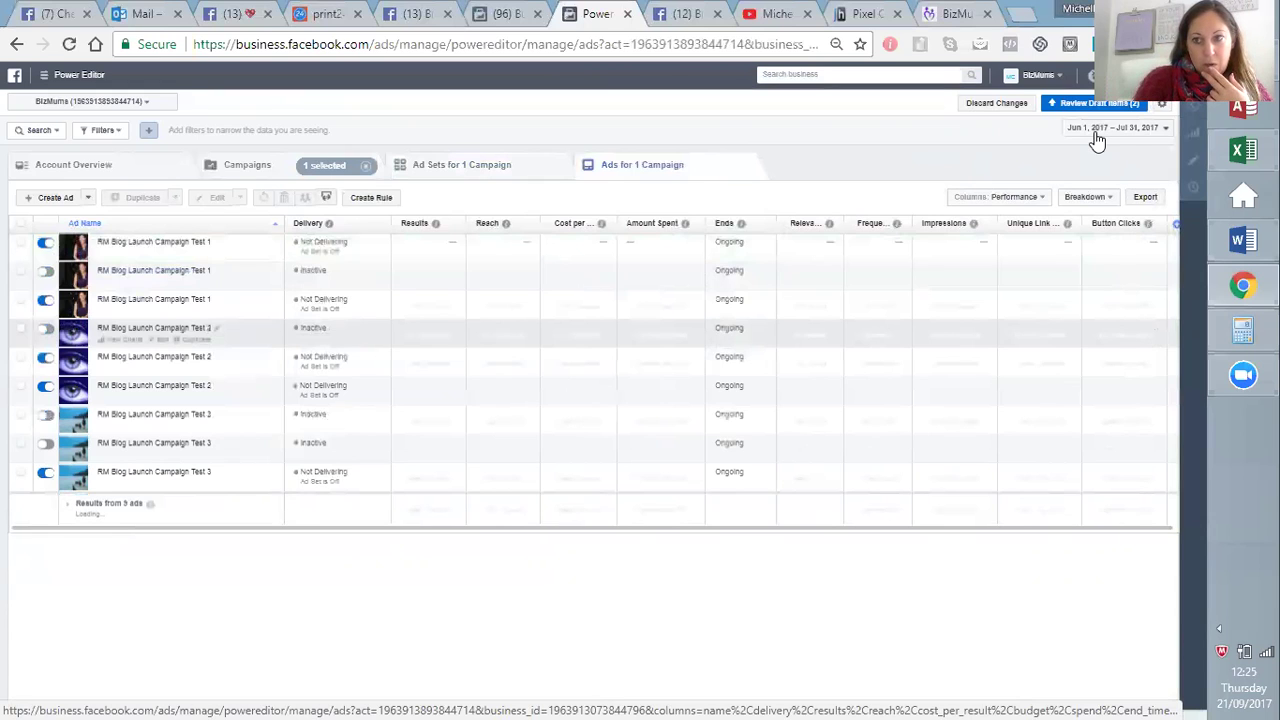
# Step: Change the reporting period of the ads to start on May 1, 2017 and update the results
pyautogui.click(1134, 134)
pyautogui.click(1134, 136)
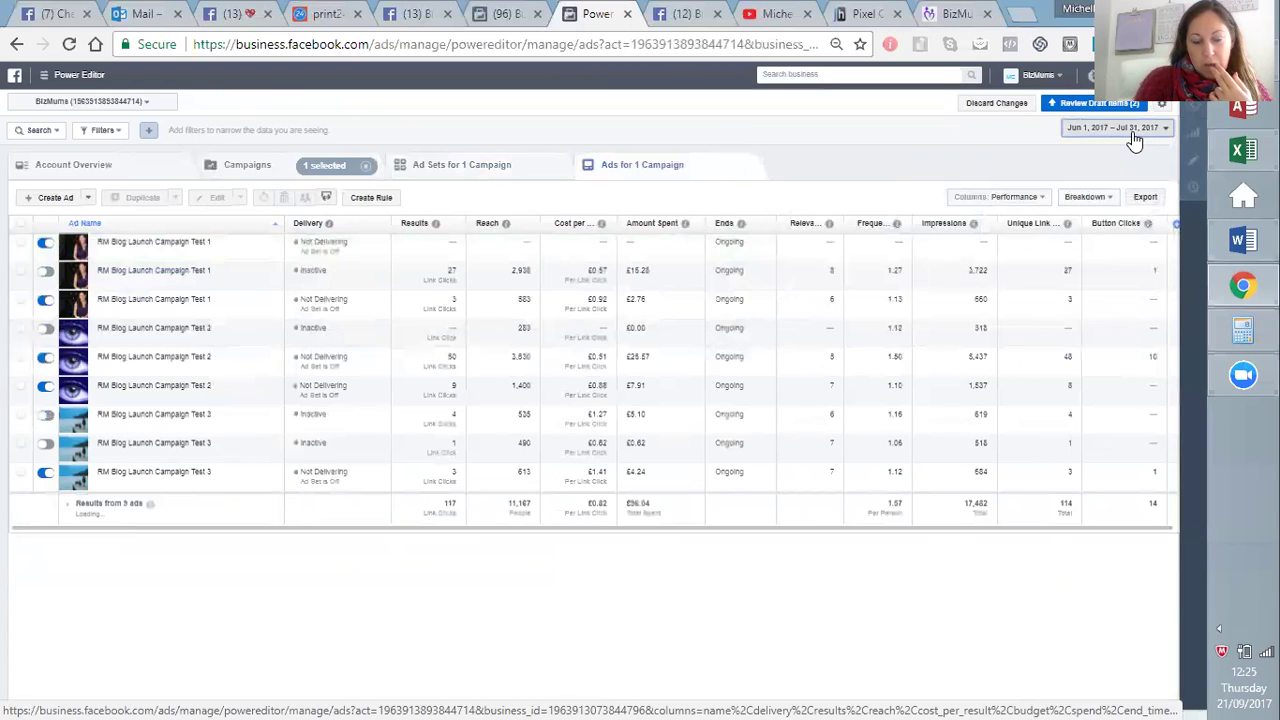
pyautogui.click(1134, 136)
pyautogui.click(875, 178)
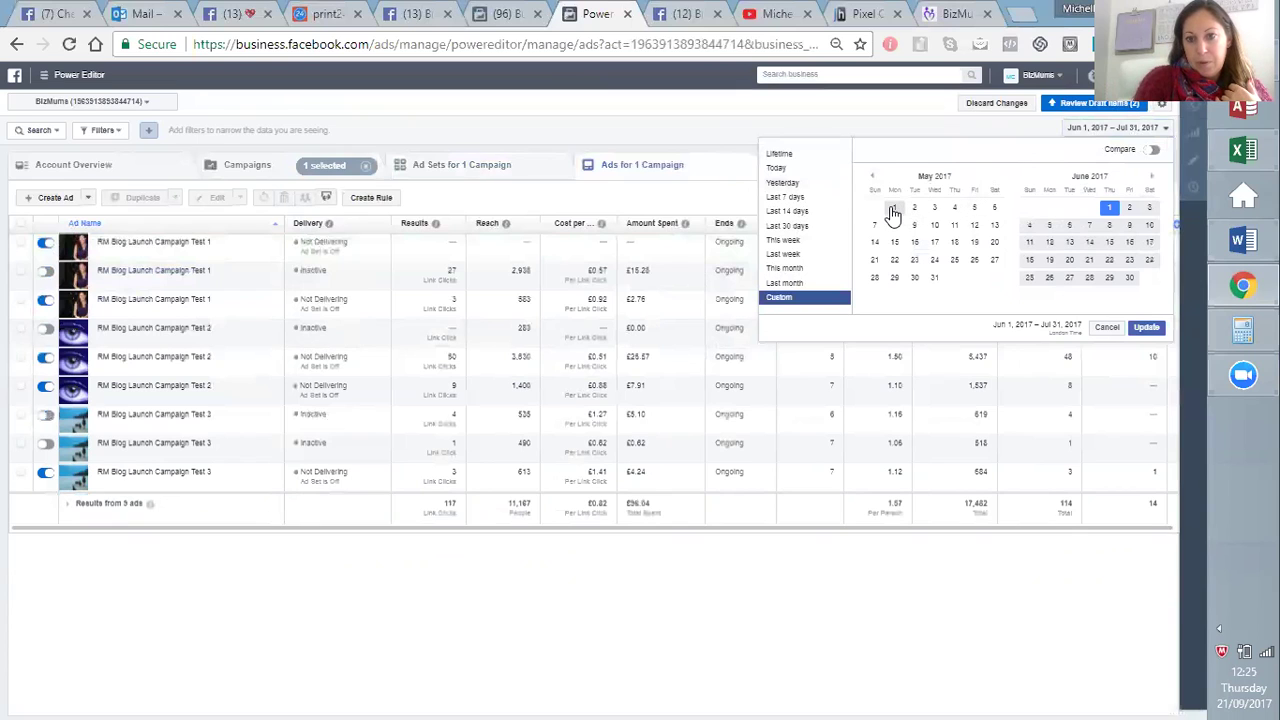
pyautogui.click(893, 210)
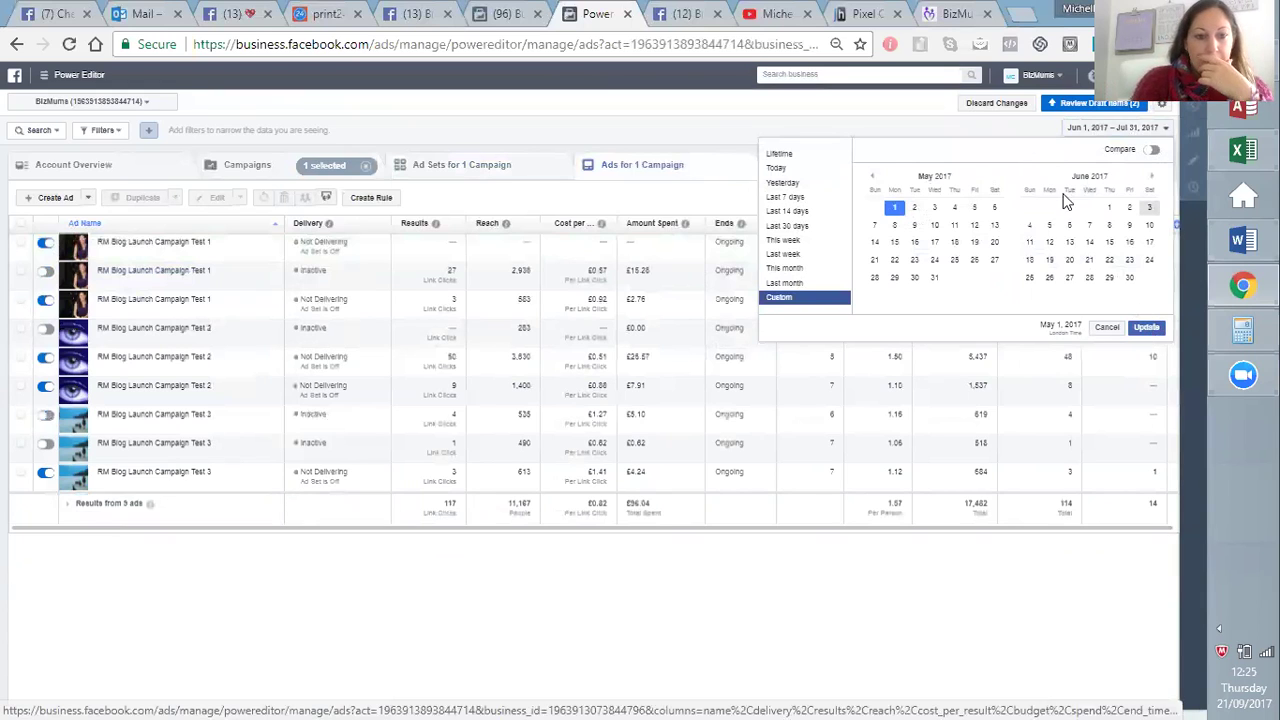
pyautogui.click(1147, 330)
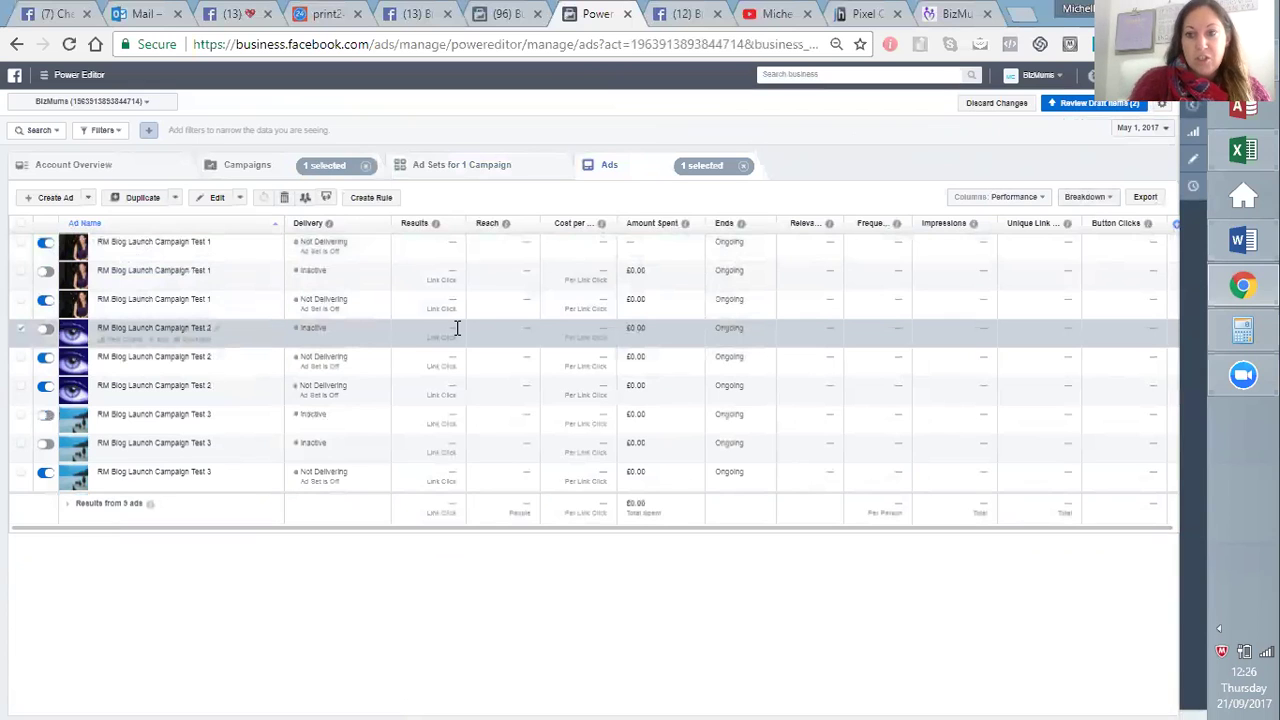
# Step: Set the reporting date range to May 1, 2017 – Jul 31, 2017 and examine the test ads' relevance scores
pyautogui.click(1142, 130)
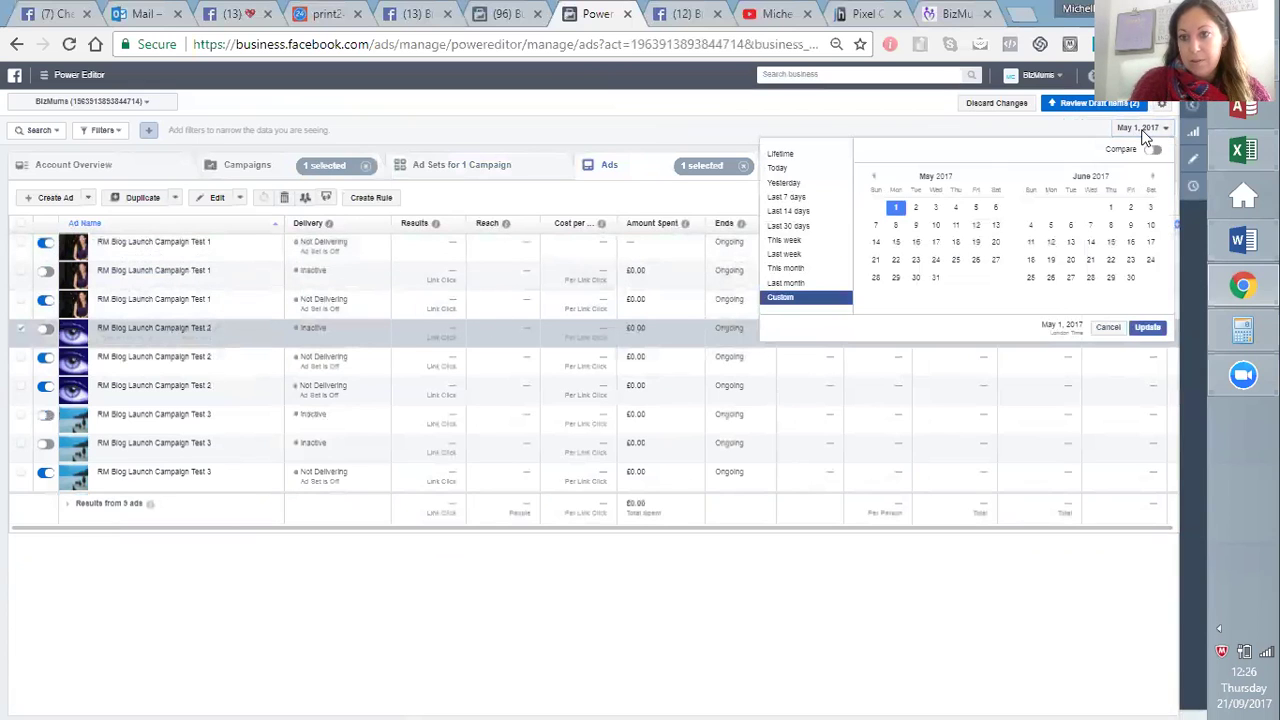
pyautogui.click(1151, 177)
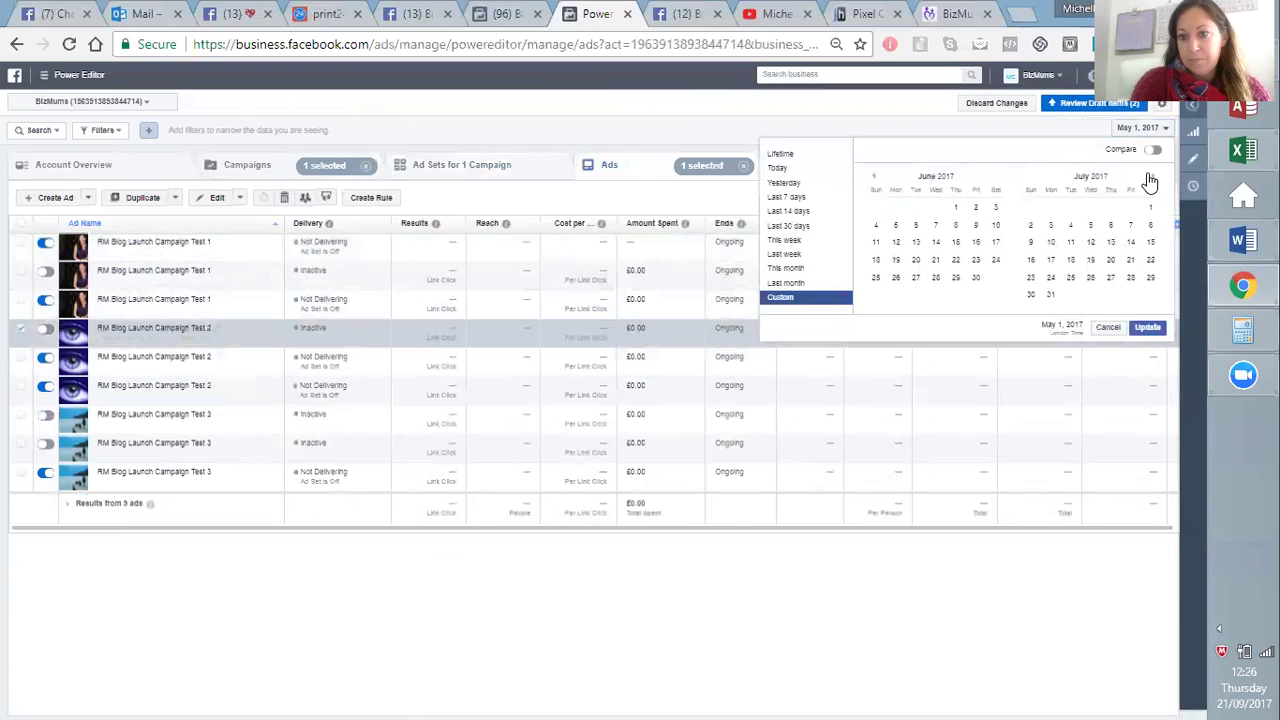
pyautogui.click(1050, 294)
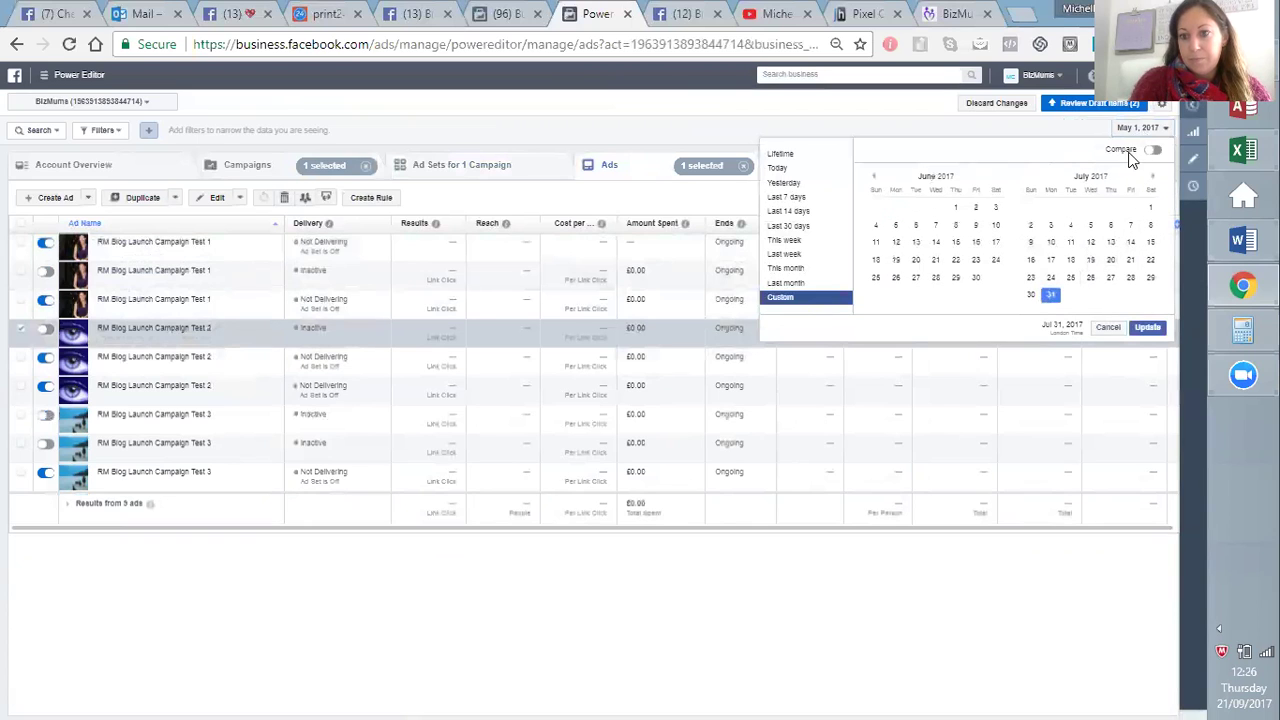
pyautogui.click(873, 176)
pyautogui.click(874, 176)
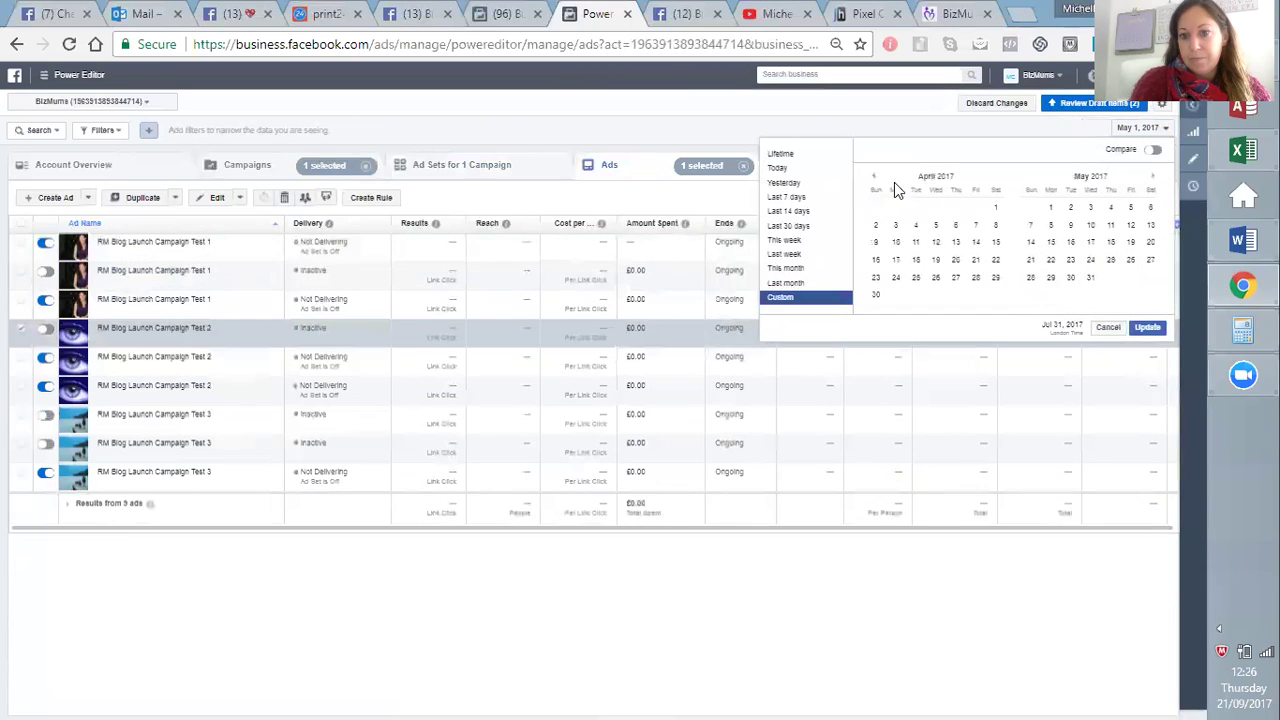
pyautogui.click(1050, 207)
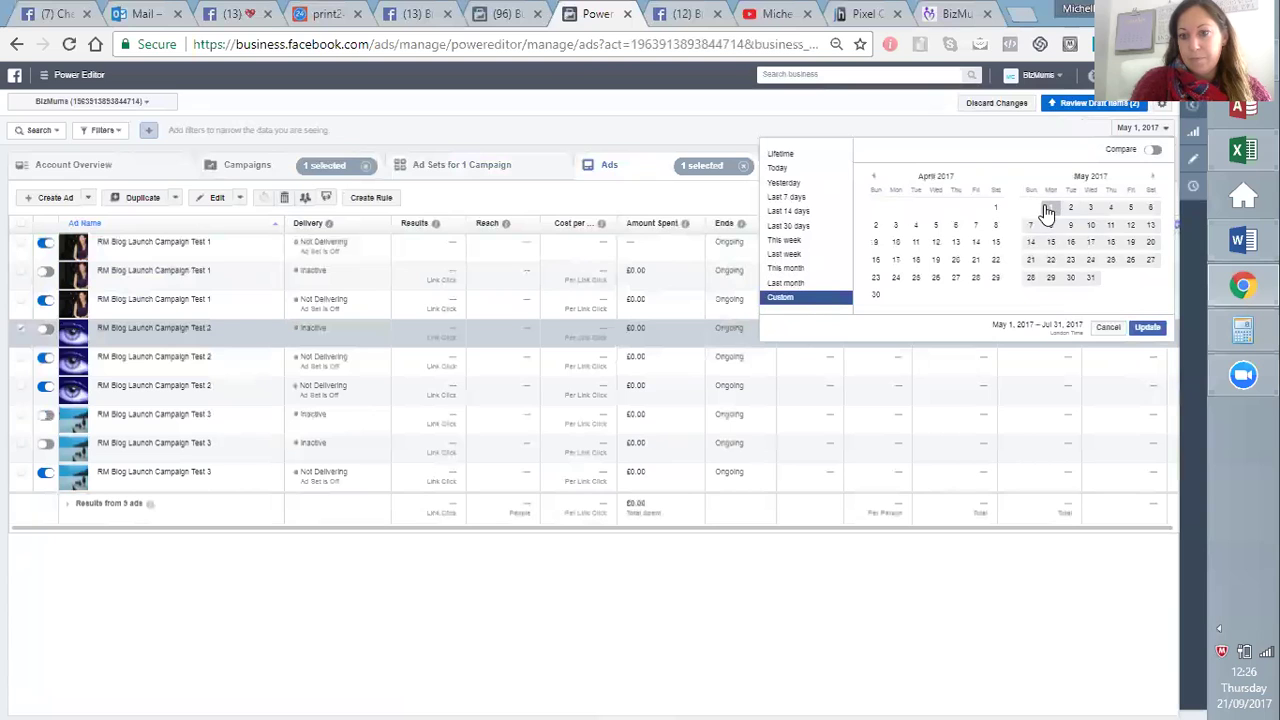
pyautogui.click(1163, 336)
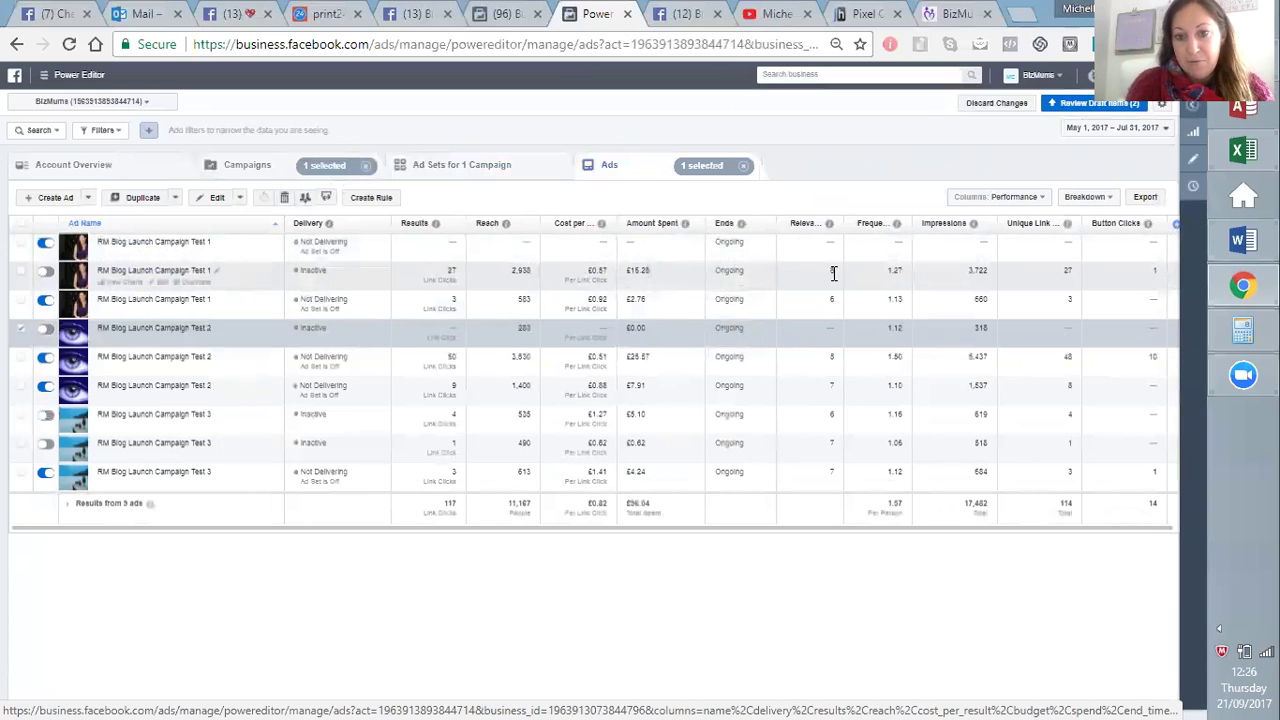
pyautogui.moveTo(829, 224)
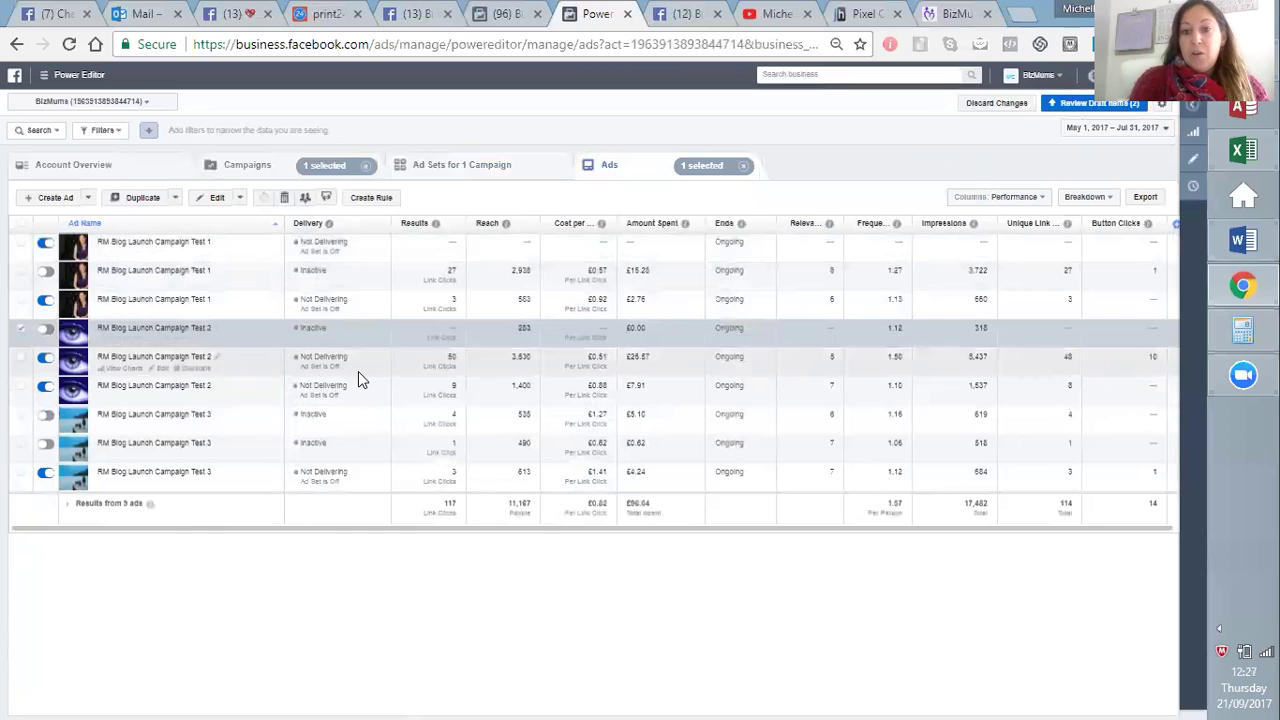
# Step: Break down the ads' results by Age and look through the age groups of each test ad
pyautogui.click(1100, 198)
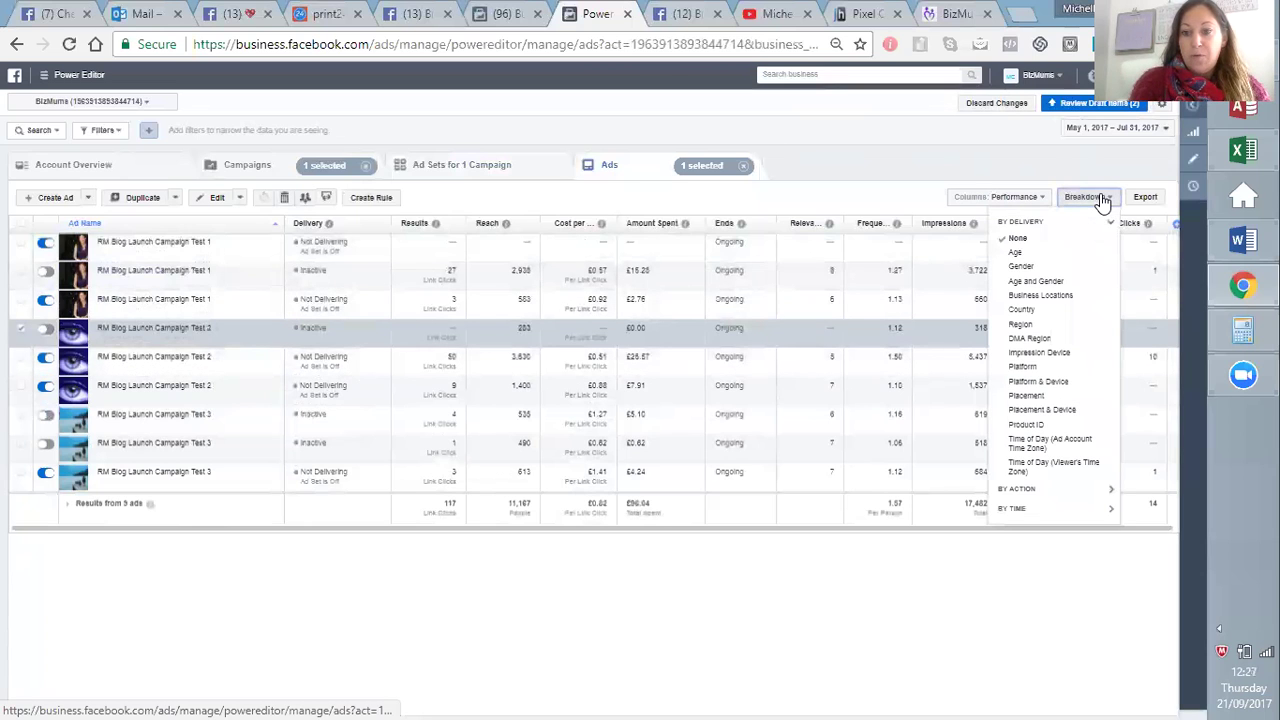
pyautogui.click(1015, 256)
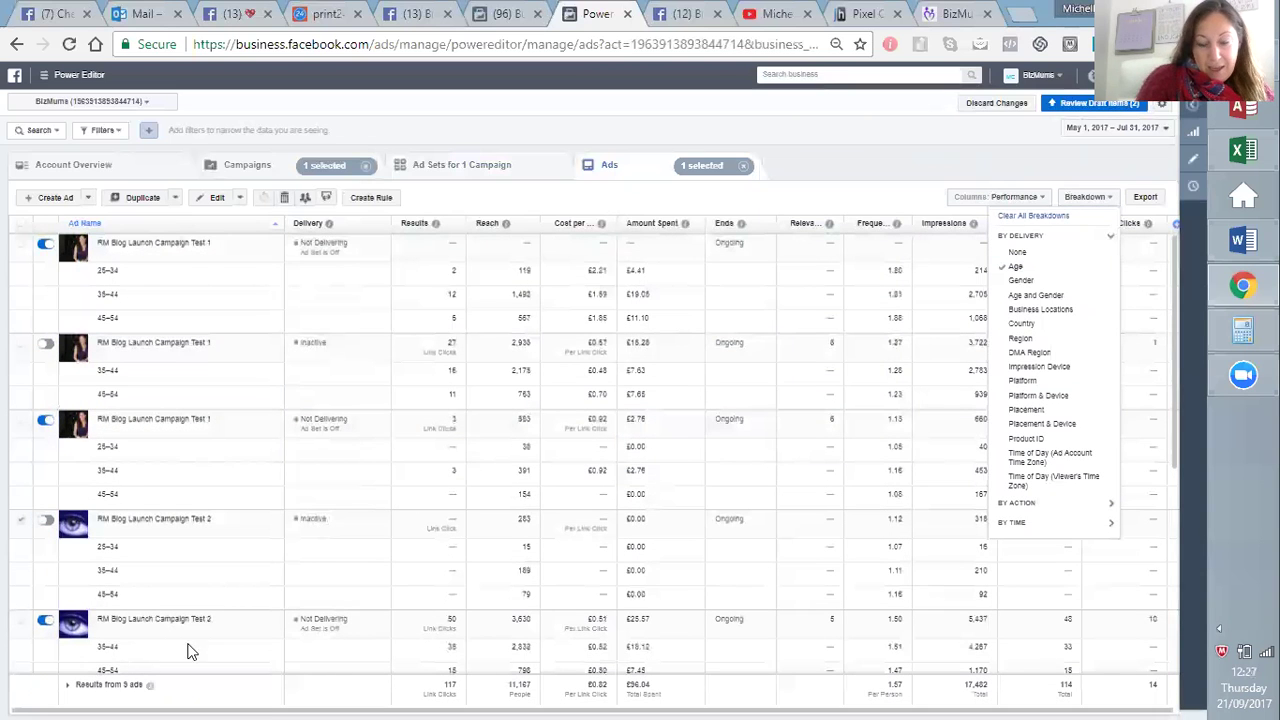
pyautogui.scroll(-2, 1160, 322)
pyautogui.scroll(-4, 1160, 322)
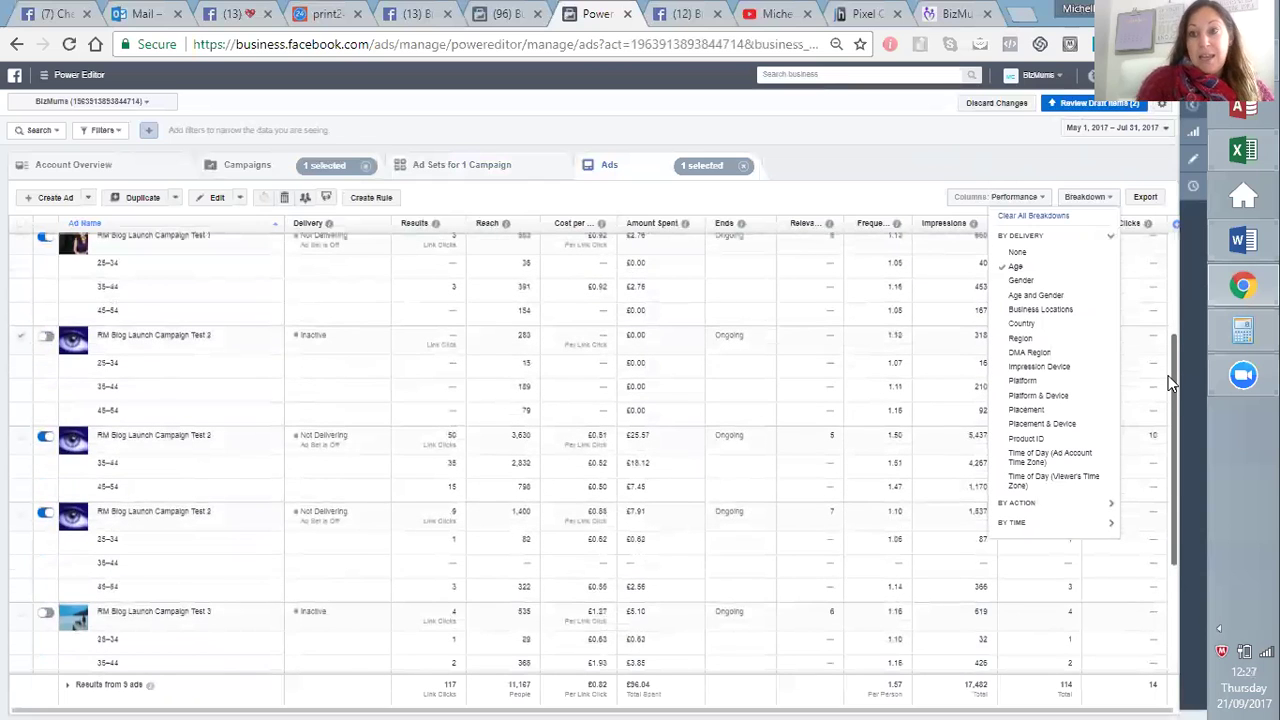
pyautogui.scroll(-1, 1172, 383)
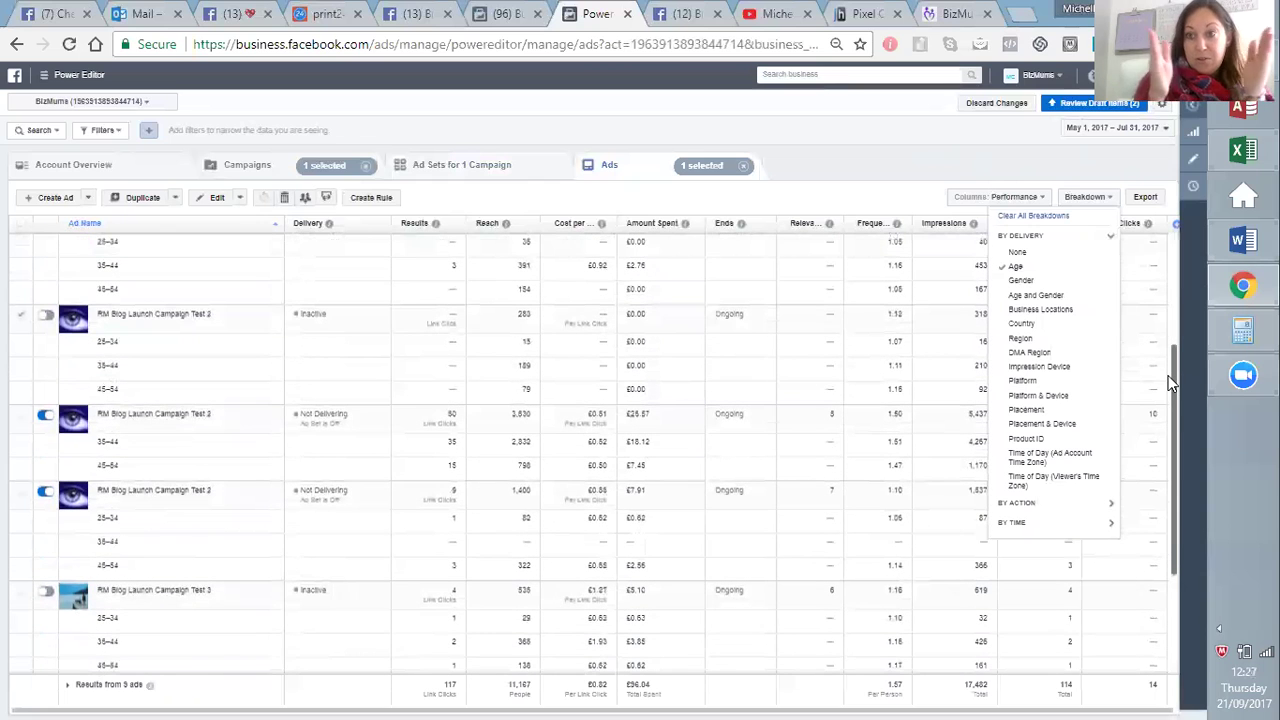
# Step: View the ads' results broken down by Gender and by Country, and return to the campaigns list
pyautogui.click(1022, 281)
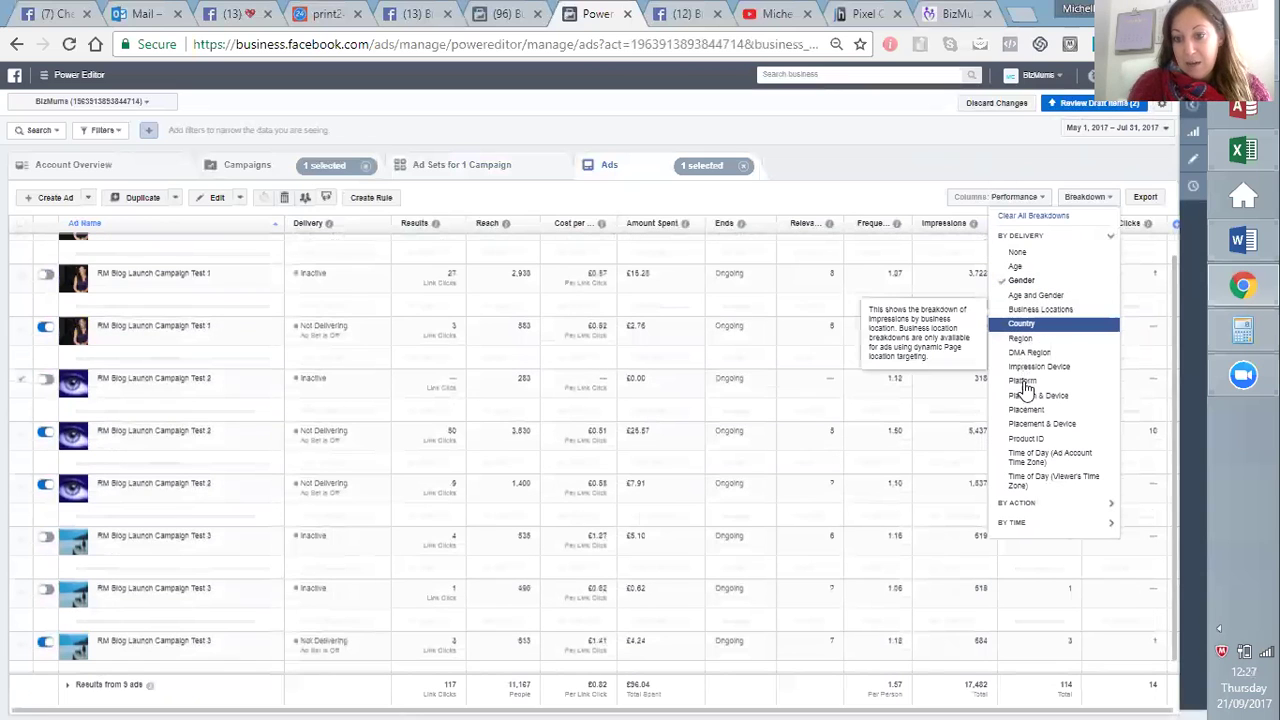
pyautogui.click(1030, 326)
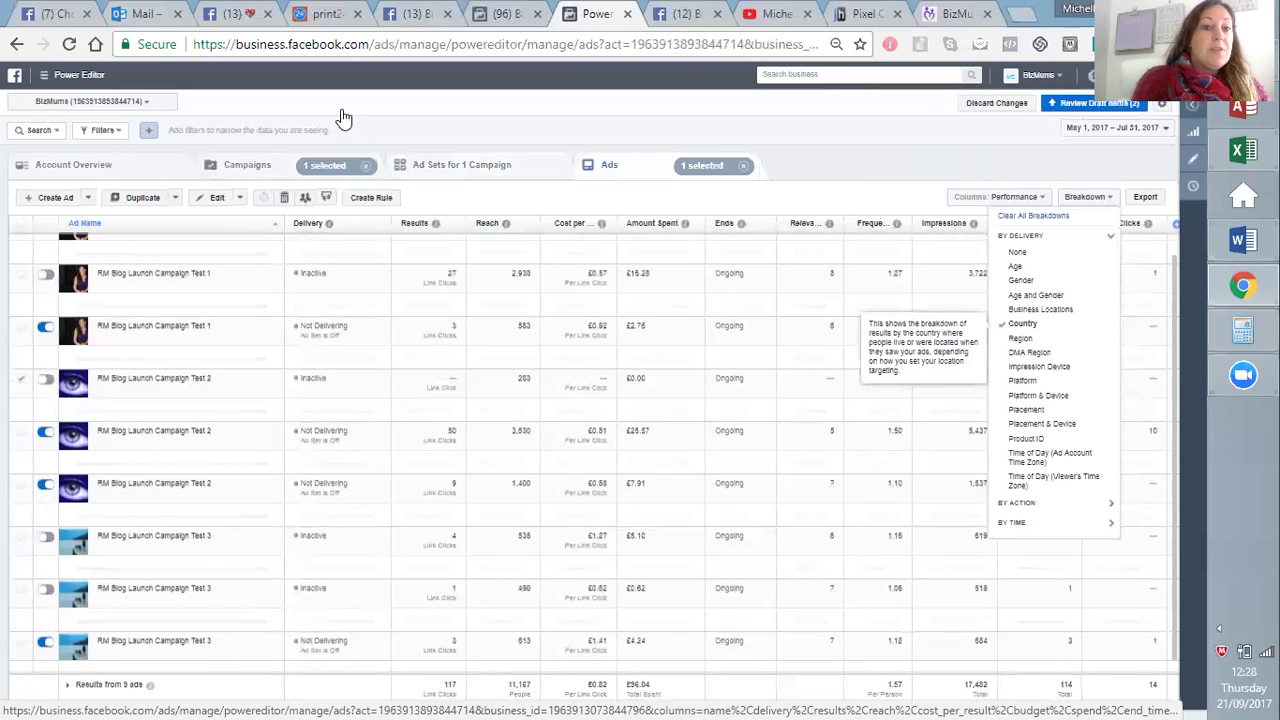
pyautogui.click(230, 167)
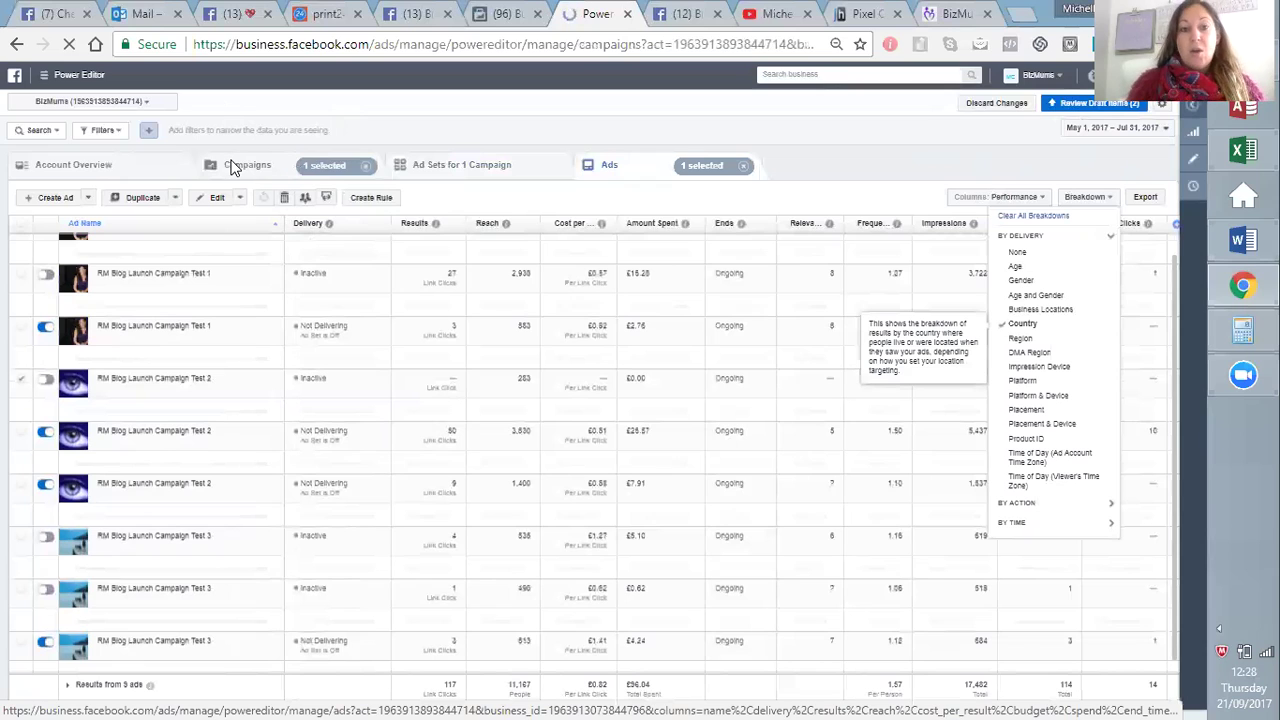